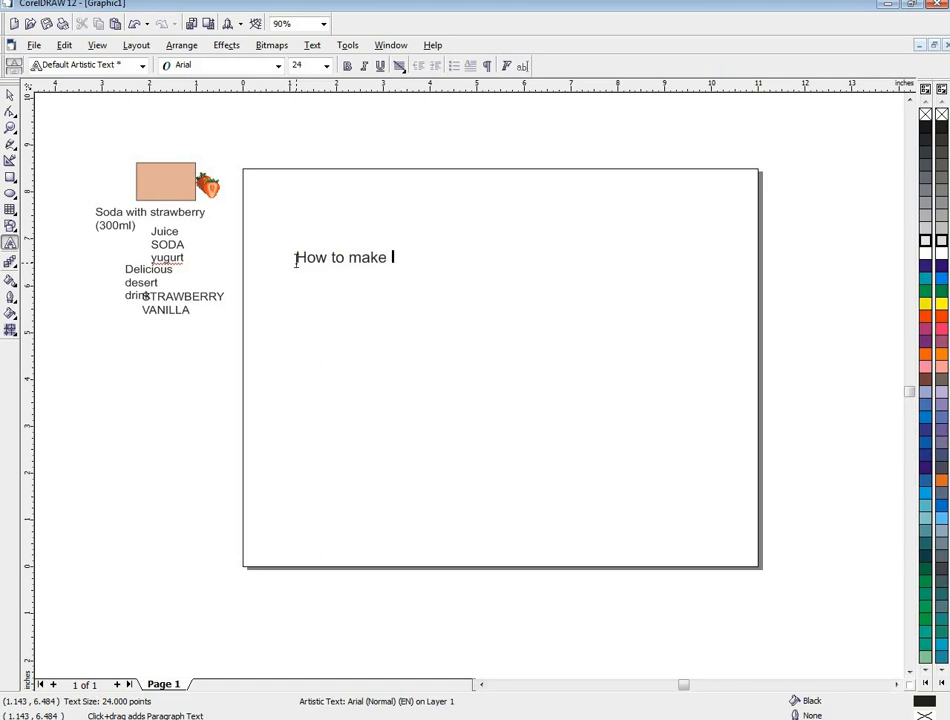
{"action": "type", "text": "oda yougurt banner"}
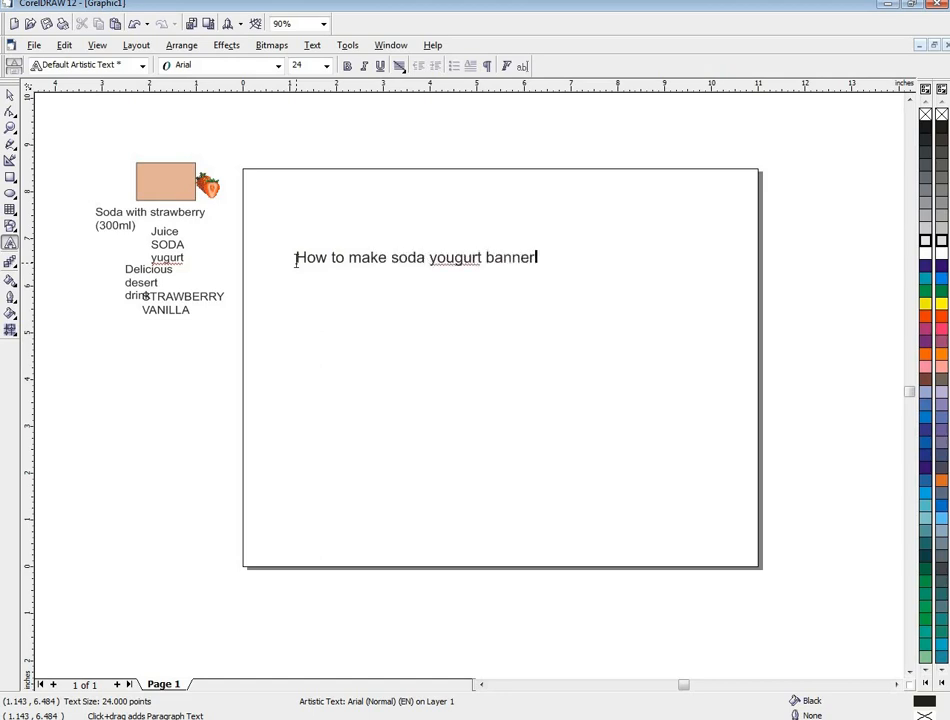
{"action": "type", "text": " in coreldraw"}
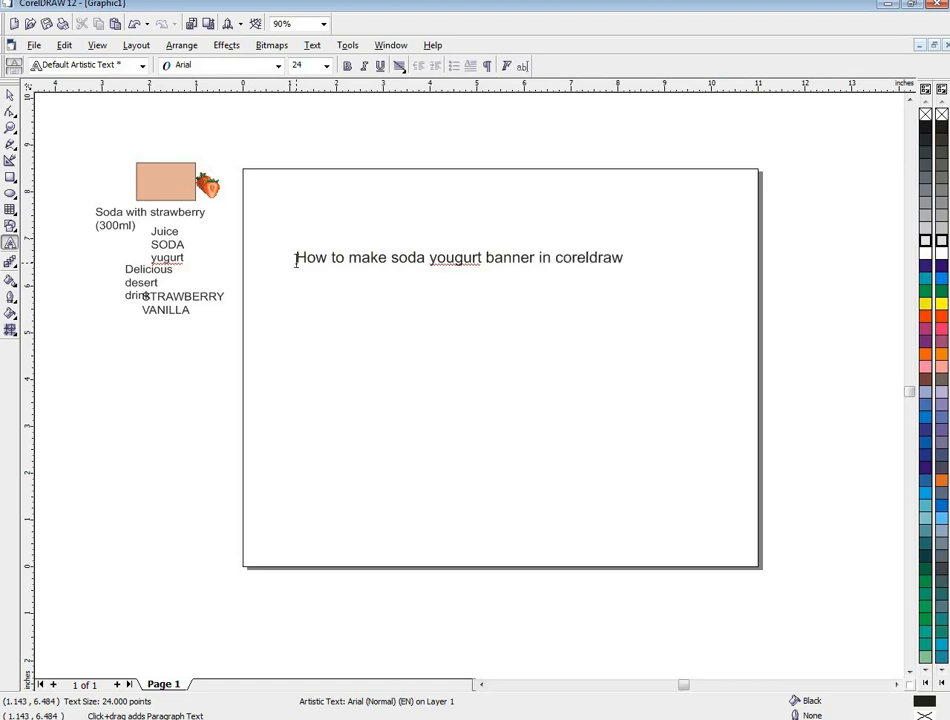
{"action": "left_click", "coordinate": [629, 260]}
{"action": "left_click_drag", "start_coordinate": [631, 271], "coordinate": [655, 333]}
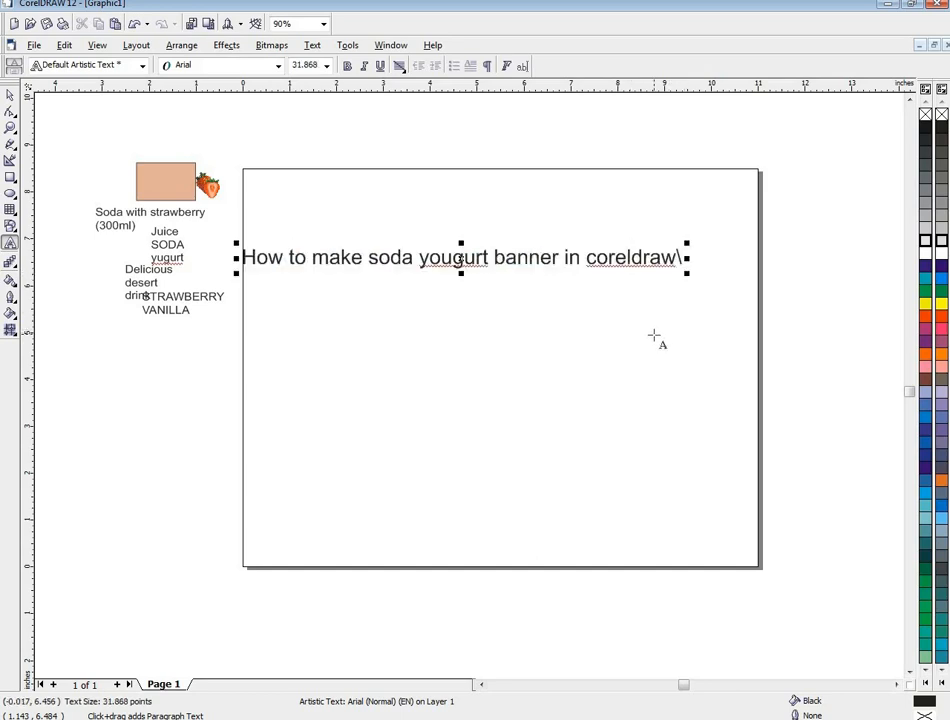
{"action": "left_click", "coordinate": [11, 96]}
{"action": "key", "text": "Delete"}
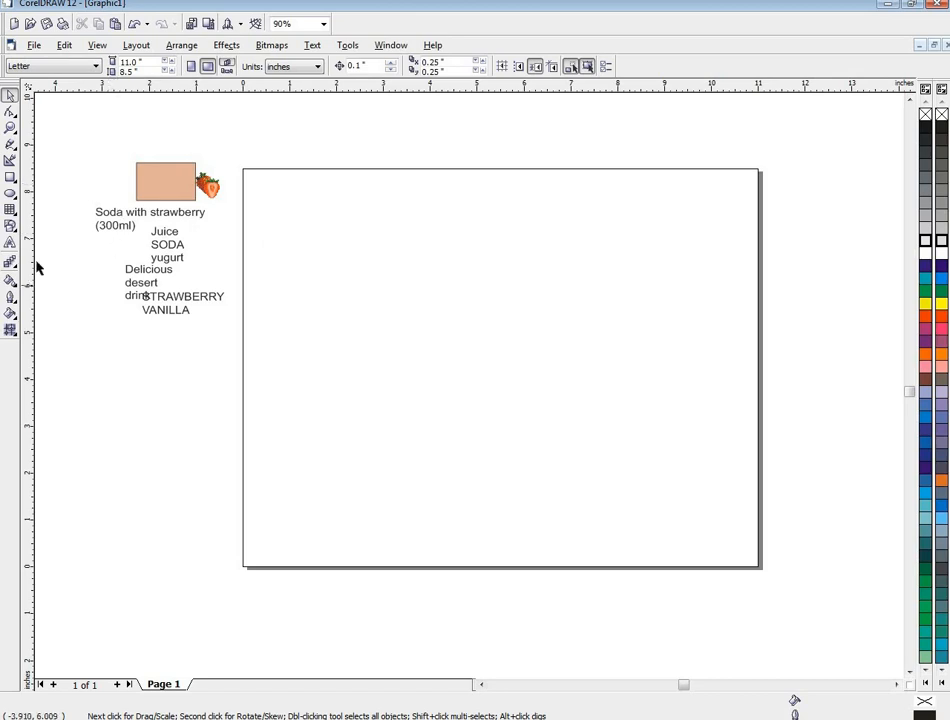
Draw a thin horizontal rectangle about 3.87 by 0.11 inches in the page's upper part and round its corners to 100.
{"action": "left_click", "coordinate": [10, 177]}
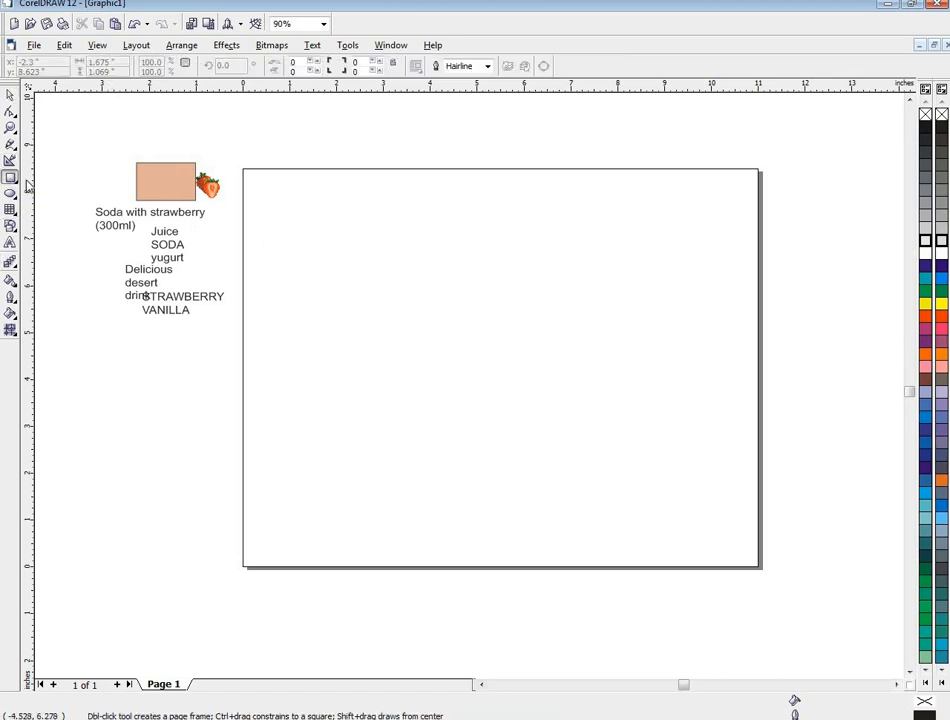
{"action": "left_click_drag", "start_coordinate": [355, 247], "coordinate": [537, 251]}
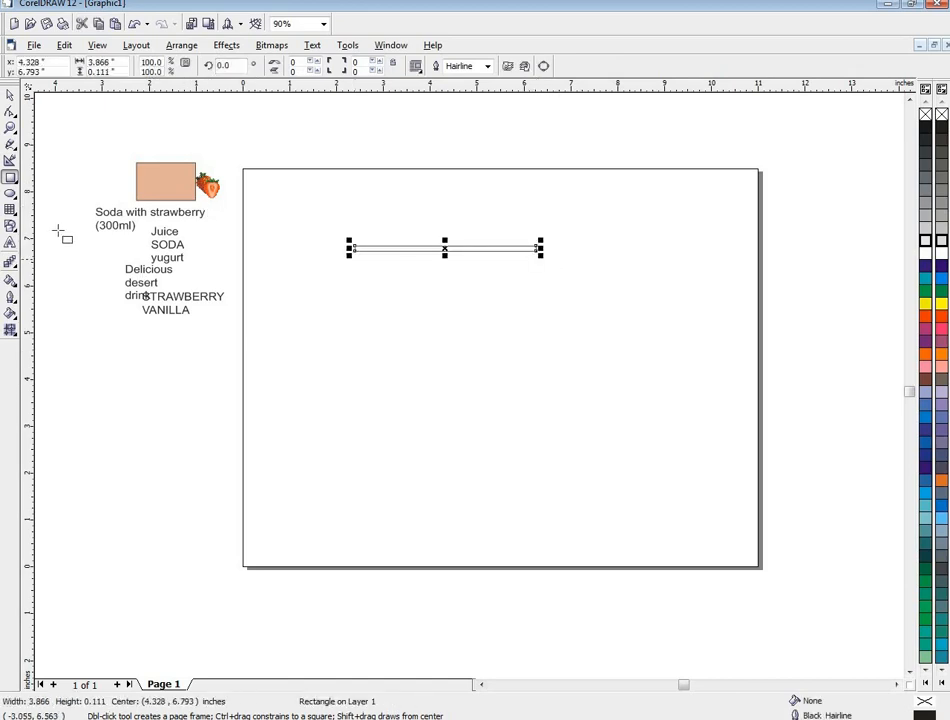
{"action": "left_click", "coordinate": [9, 111]}
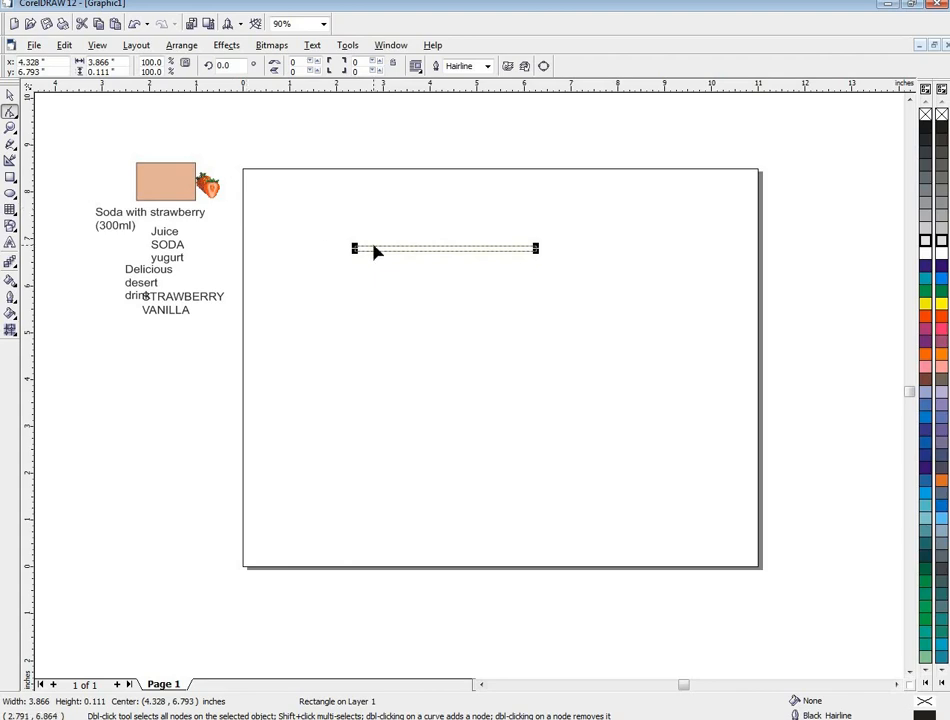
{"action": "left_click_drag", "start_coordinate": [356, 249], "coordinate": [369, 250]}
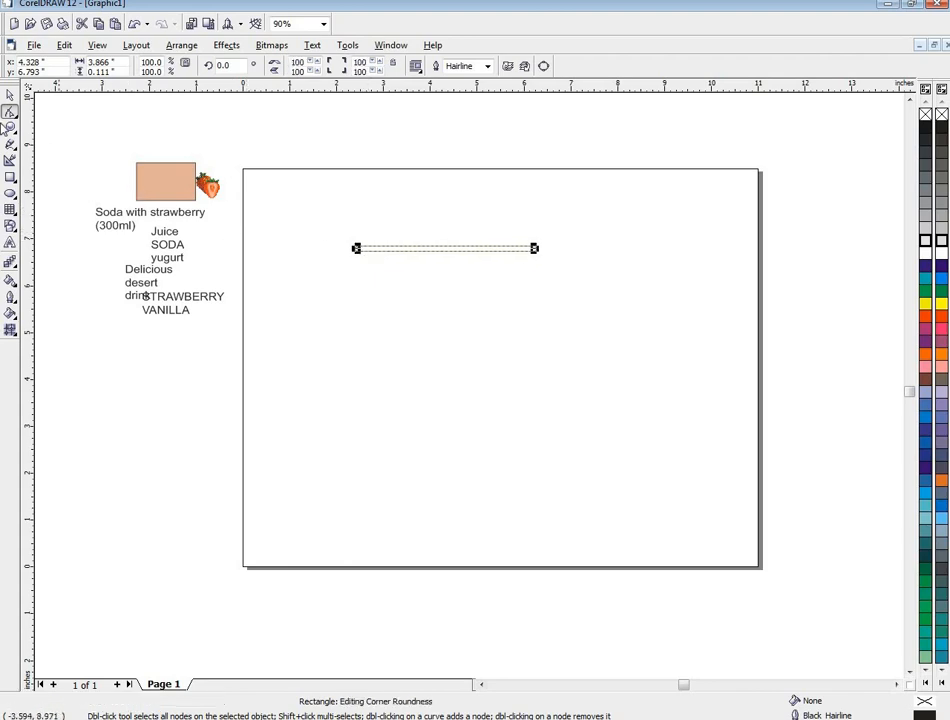
Fill the thin bar with a custom linear fountain fill in grey tones, adding colour stops at 15%, 68% and 85%.
{"action": "left_click", "coordinate": [10, 314]}
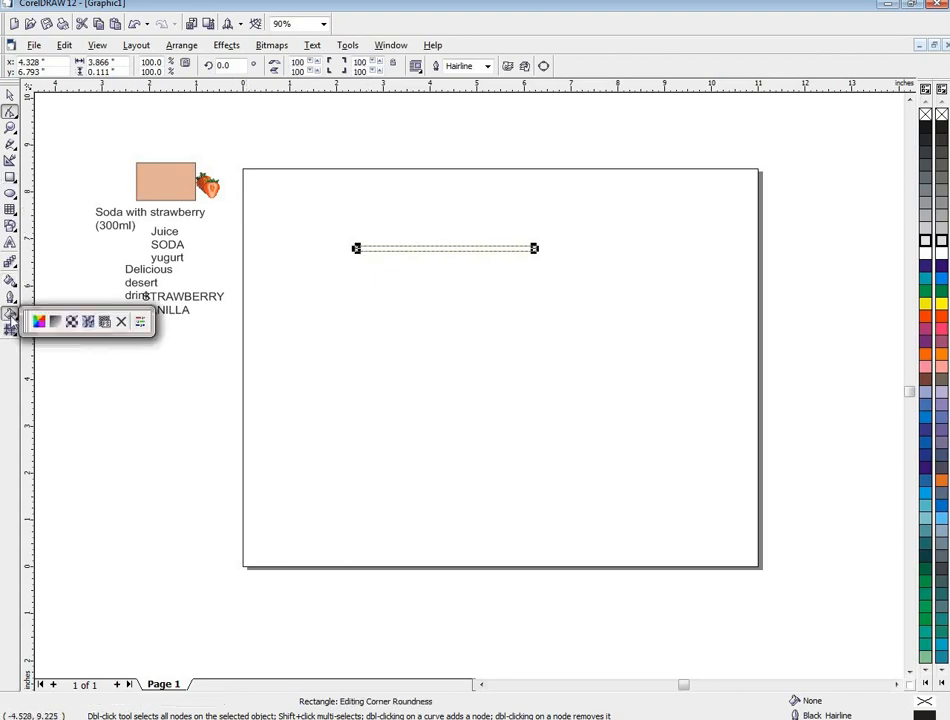
{"action": "left_click", "coordinate": [54, 321]}
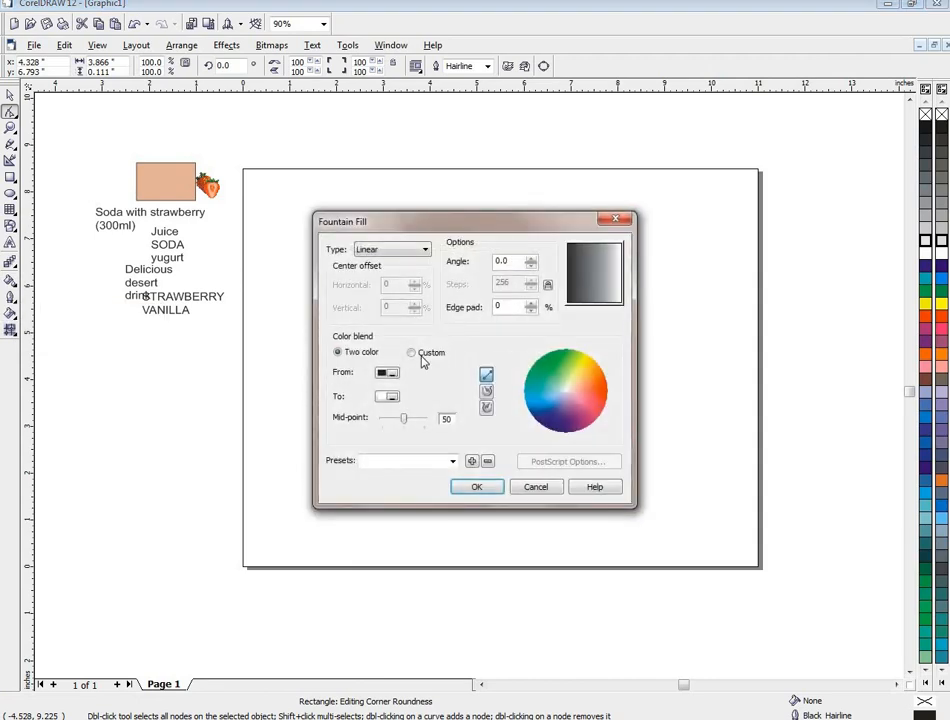
{"action": "left_click", "coordinate": [413, 353]}
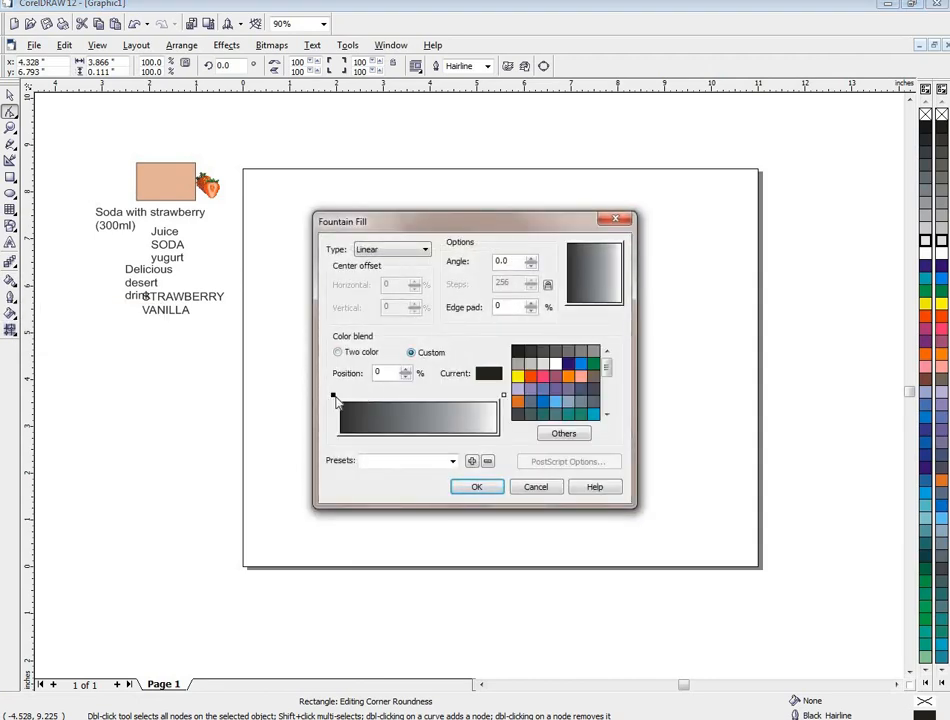
{"action": "double_click", "coordinate": [363, 395]}
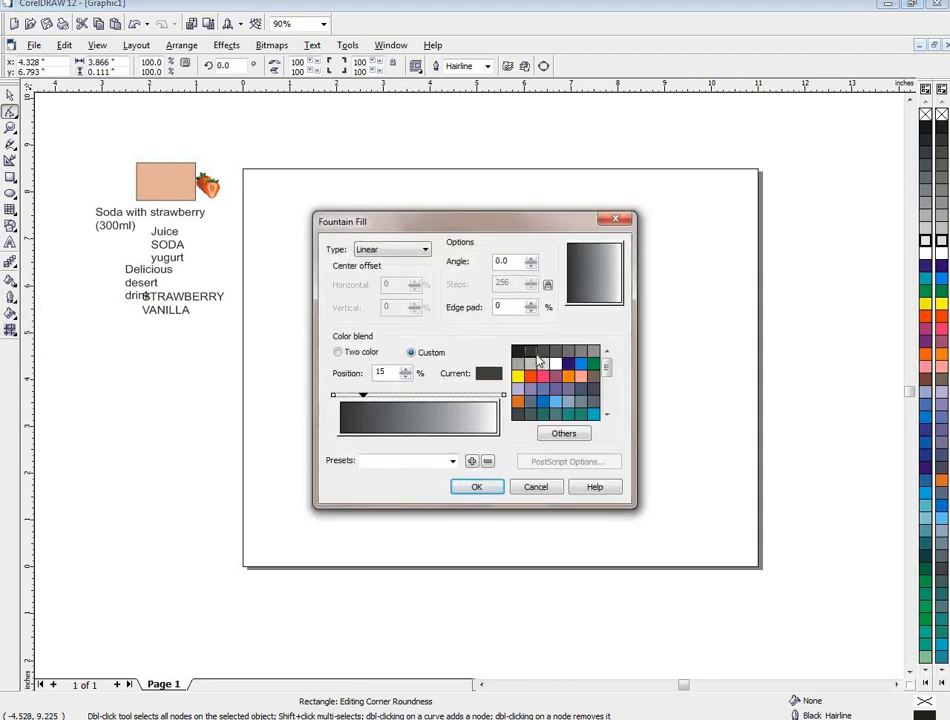
{"action": "double_click", "coordinate": [447, 395]}
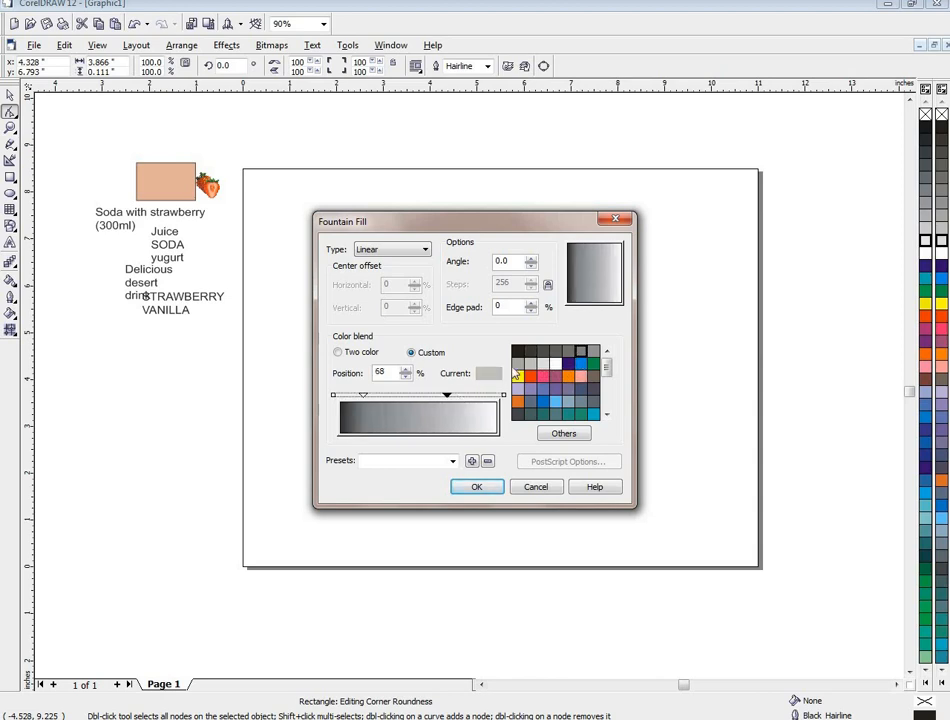
{"action": "double_click", "coordinate": [473, 395]}
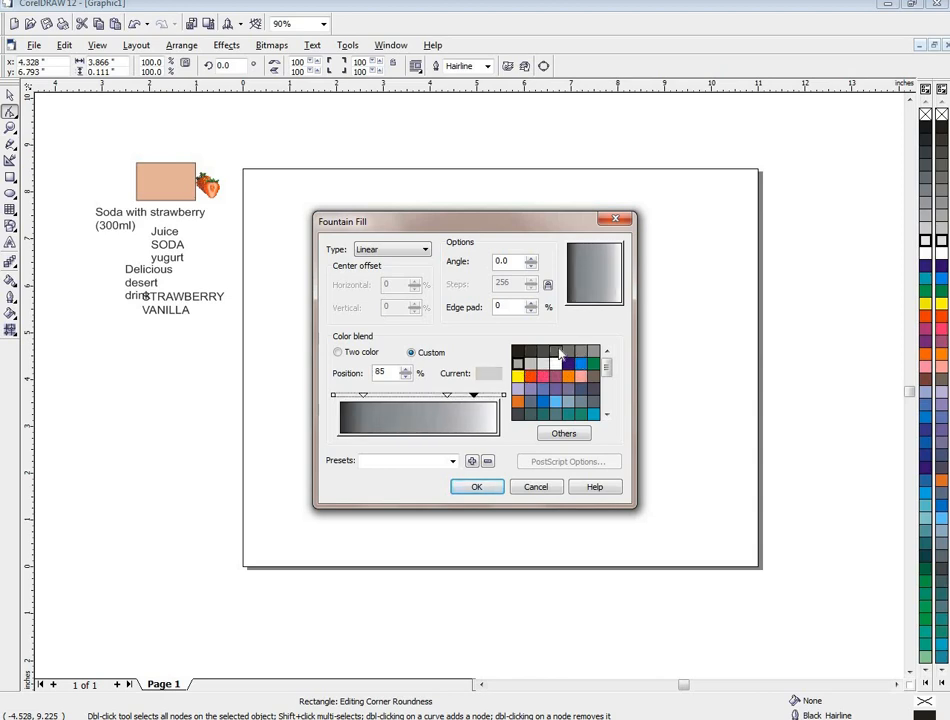
{"action": "left_click", "coordinate": [569, 355]}
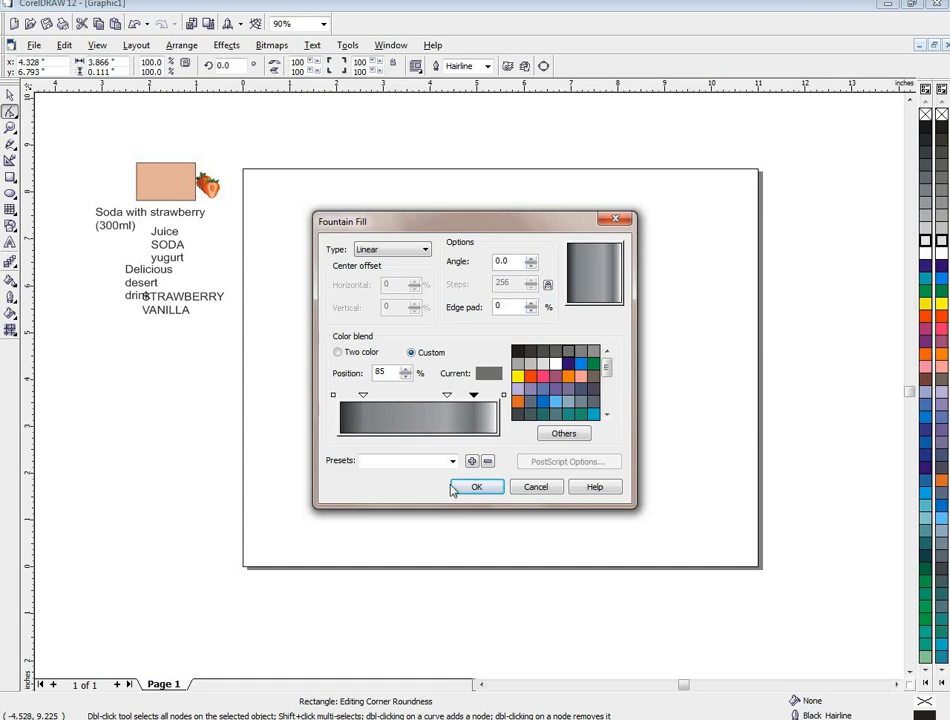
{"action": "left_click", "coordinate": [452, 490]}
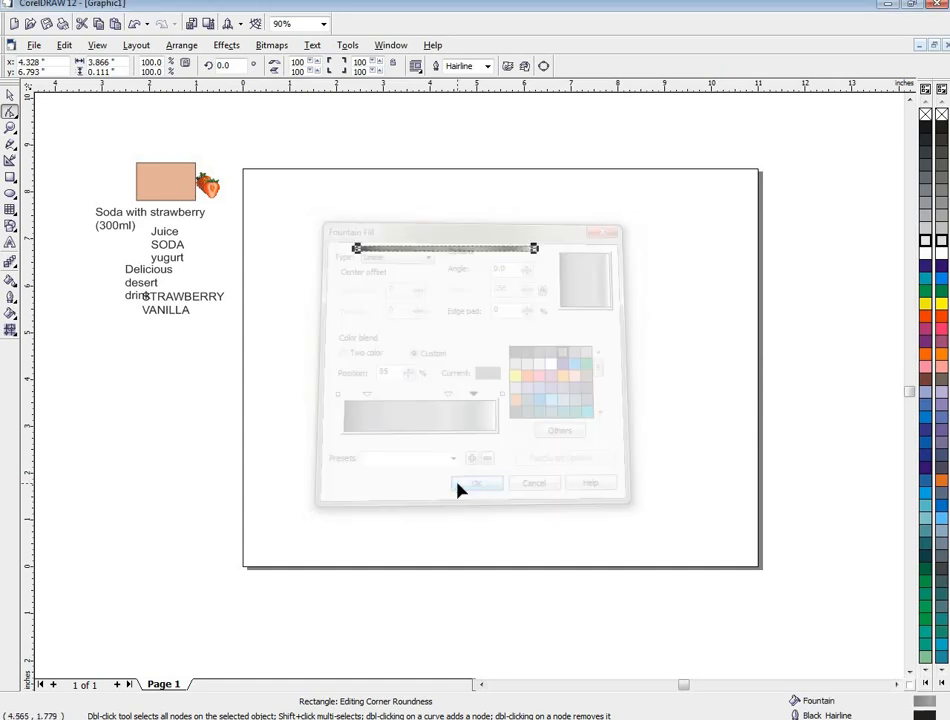
Shift the gradient bar slightly and draw an unfilled rectangle about 3.72 by 4.78 inches extending down from it.
{"action": "left_click", "coordinate": [9, 96]}
{"action": "left_click_drag", "start_coordinate": [426, 250], "coordinate": [507, 484]}
{"action": "left_click", "coordinate": [10, 177]}
{"action": "left_click_drag", "start_coordinate": [435, 369], "coordinate": [419, 350]}
{"action": "left_click_drag", "start_coordinate": [497, 352], "coordinate": [524, 352]}
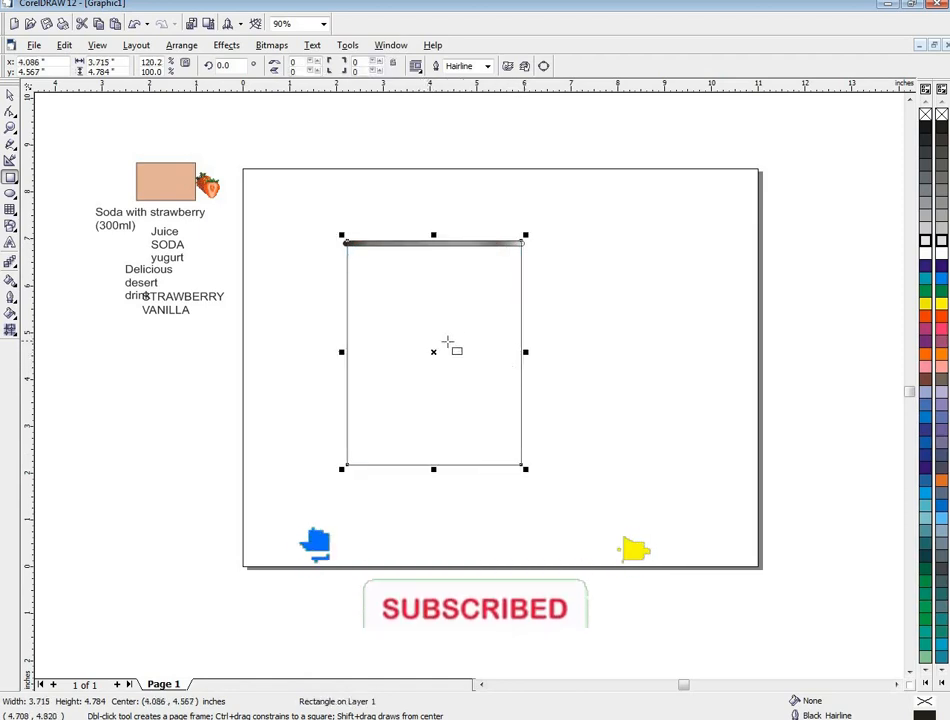
{"action": "scroll", "coordinate": [455, 343], "scroll_direction": "up", "scroll_amount": 2}
{"action": "scroll", "coordinate": [448, 343], "scroll_direction": "down", "scroll_amount": 2}
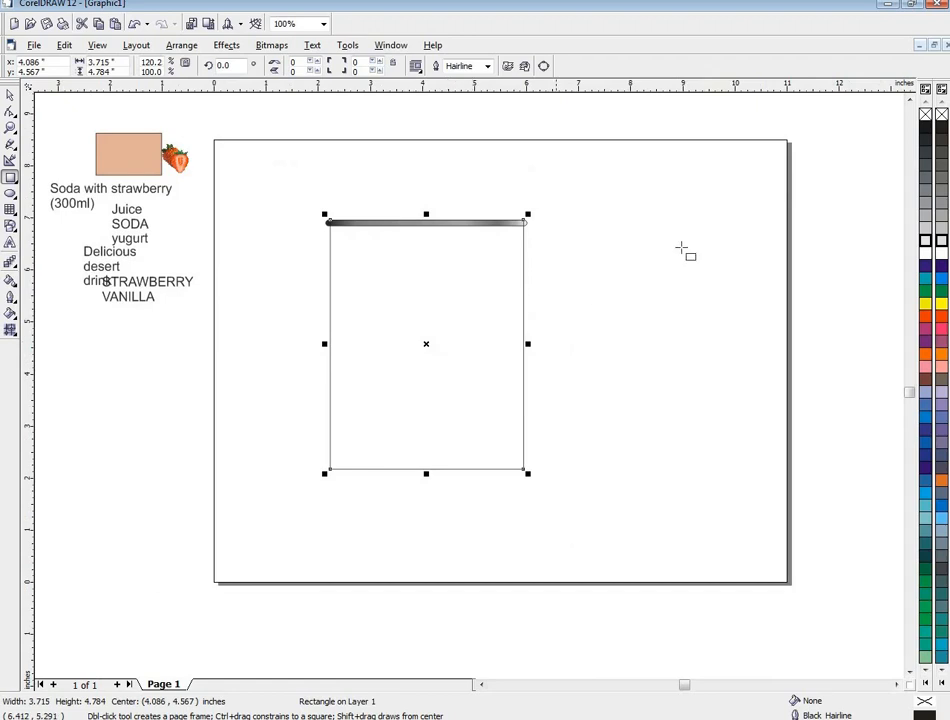
{"action": "left_click", "coordinate": [941, 133]}
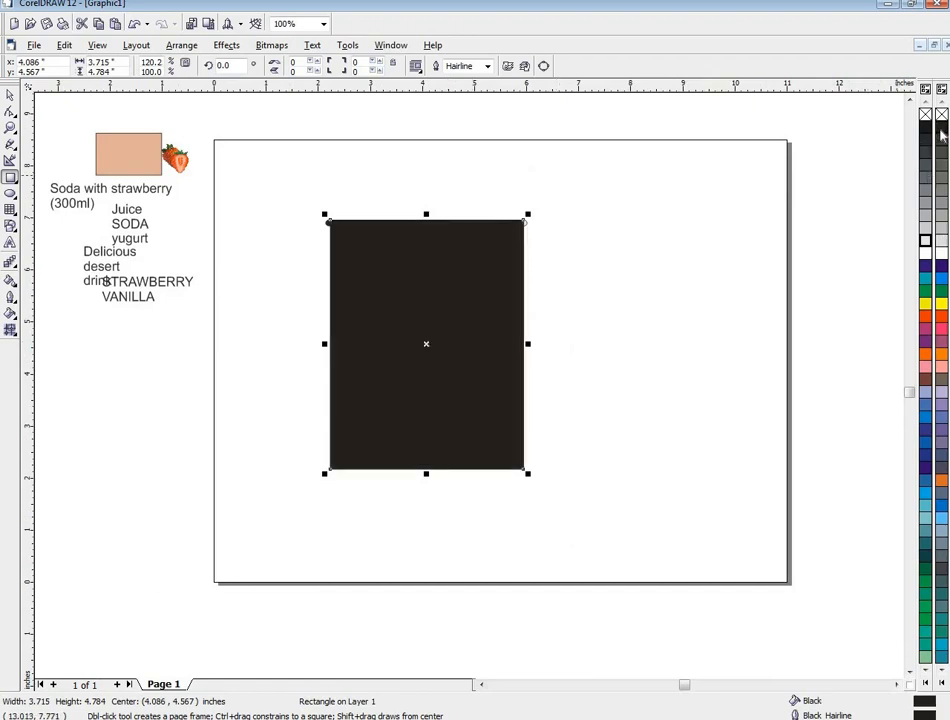
{"action": "left_click", "coordinate": [941, 114]}
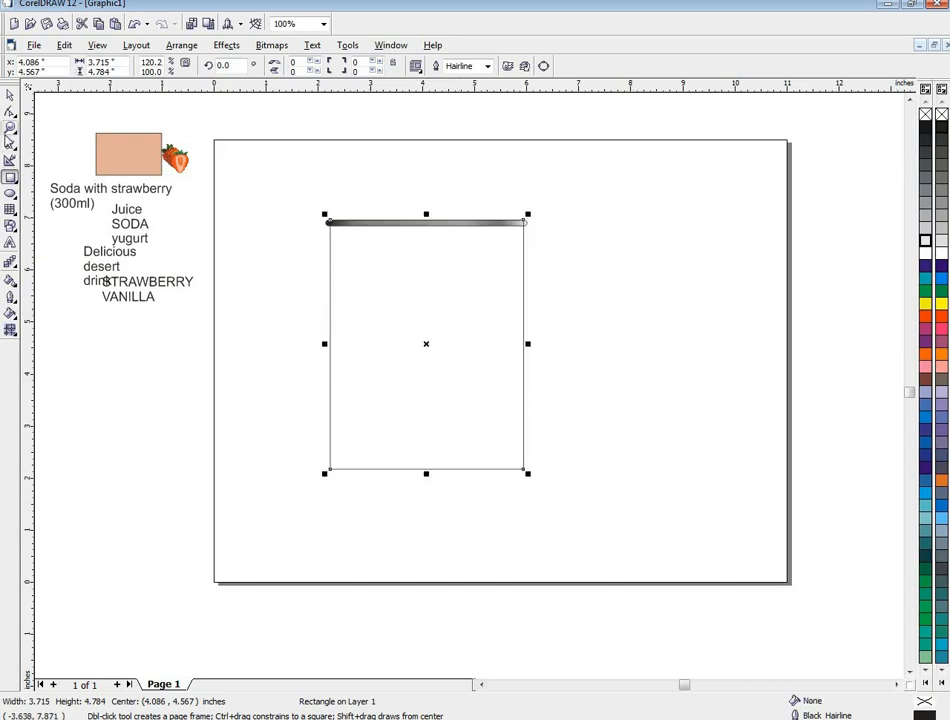
Round the large rectangle's corners to 3 and convert it to curves.
{"action": "left_click", "coordinate": [10, 111]}
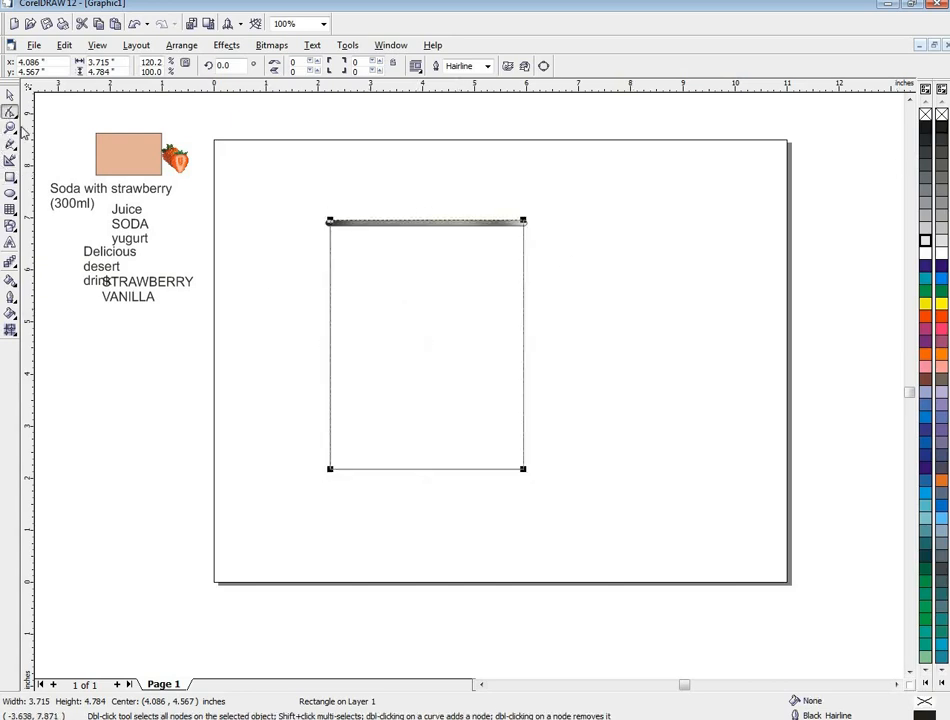
{"action": "left_click", "coordinate": [330, 265]}
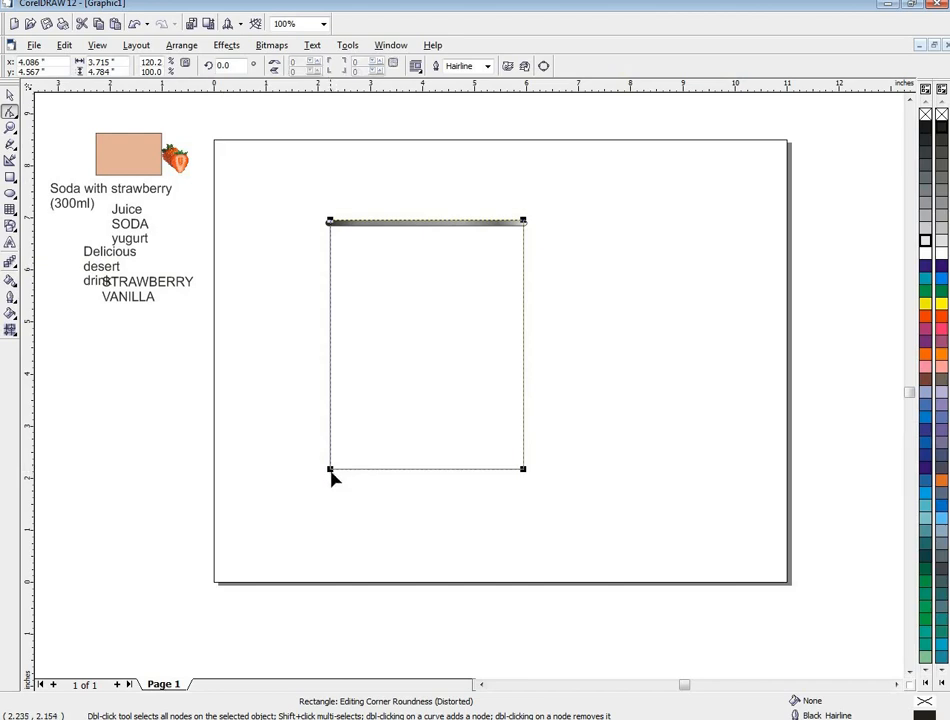
{"action": "left_click_drag", "start_coordinate": [333, 480], "coordinate": [428, 485]}
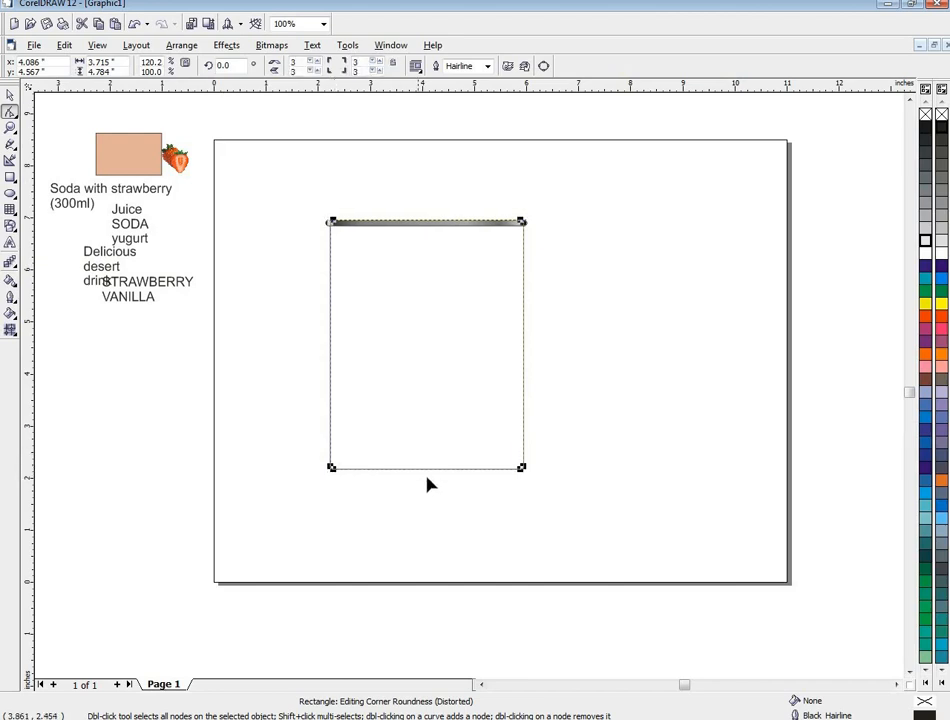
{"action": "left_click", "coordinate": [543, 65]}
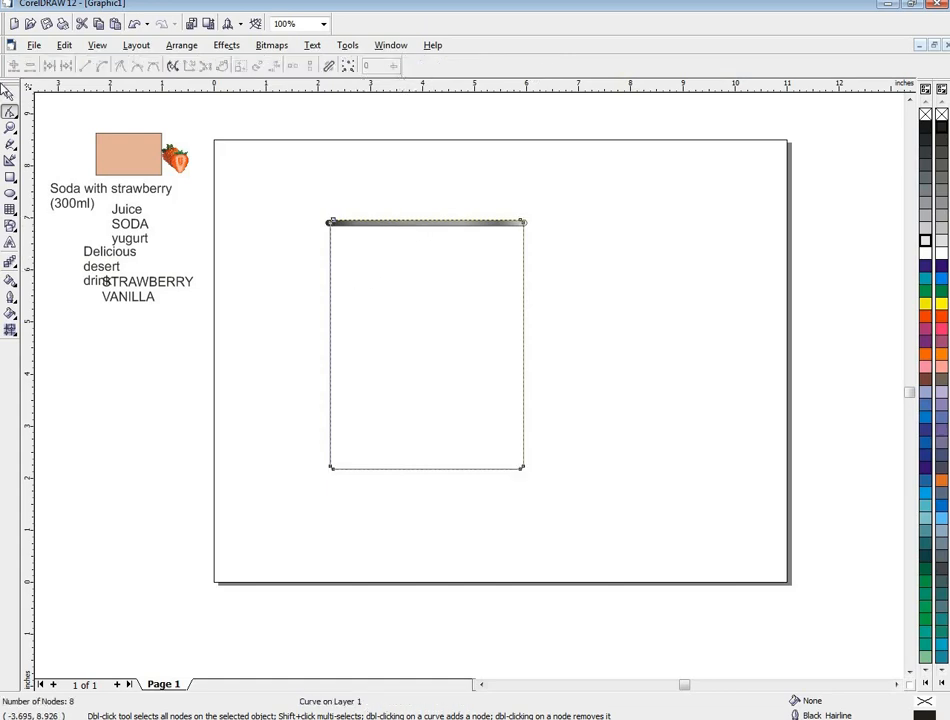
Move the large outline down to sit just under the gradient bar and narrow it to about 3.58 inches wide.
{"action": "left_click", "coordinate": [9, 93]}
{"action": "left_click_drag", "start_coordinate": [365, 258], "coordinate": [360, 297]}
{"action": "left_click_drag", "start_coordinate": [525, 350], "coordinate": [498, 350]}
{"action": "mouse_move", "coordinate": [321, 349]}
{"action": "left_mouse_down"}
{"action": "mouse_move", "coordinate": [341, 347]}
{"action": "mouse_move", "coordinate": [327, 351]}
{"action": "left_mouse_up"}
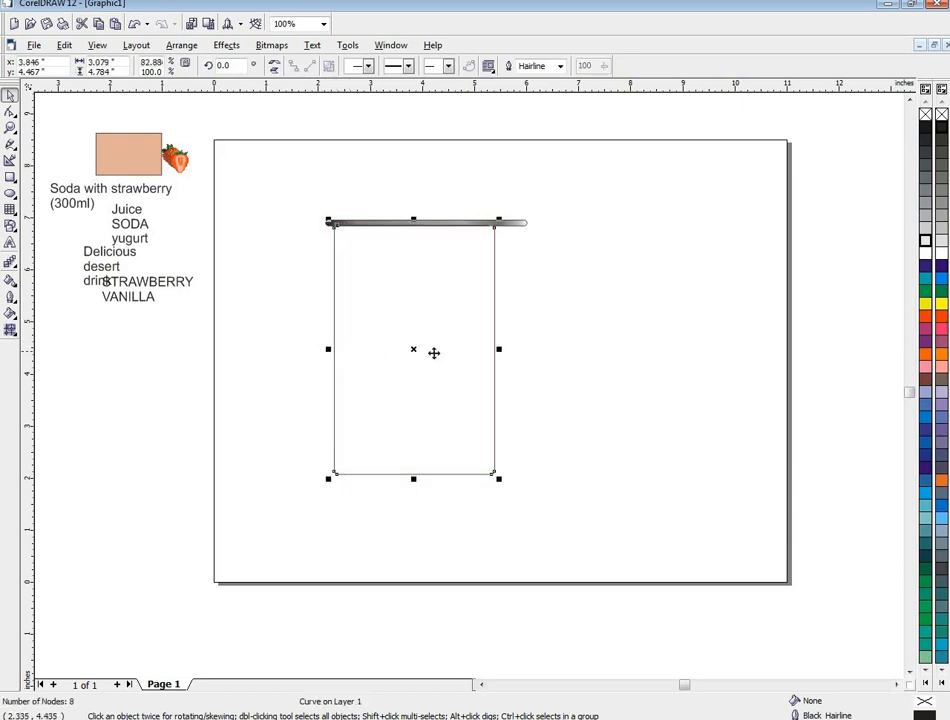
{"action": "left_click_drag", "start_coordinate": [498, 352], "coordinate": [527, 357]}
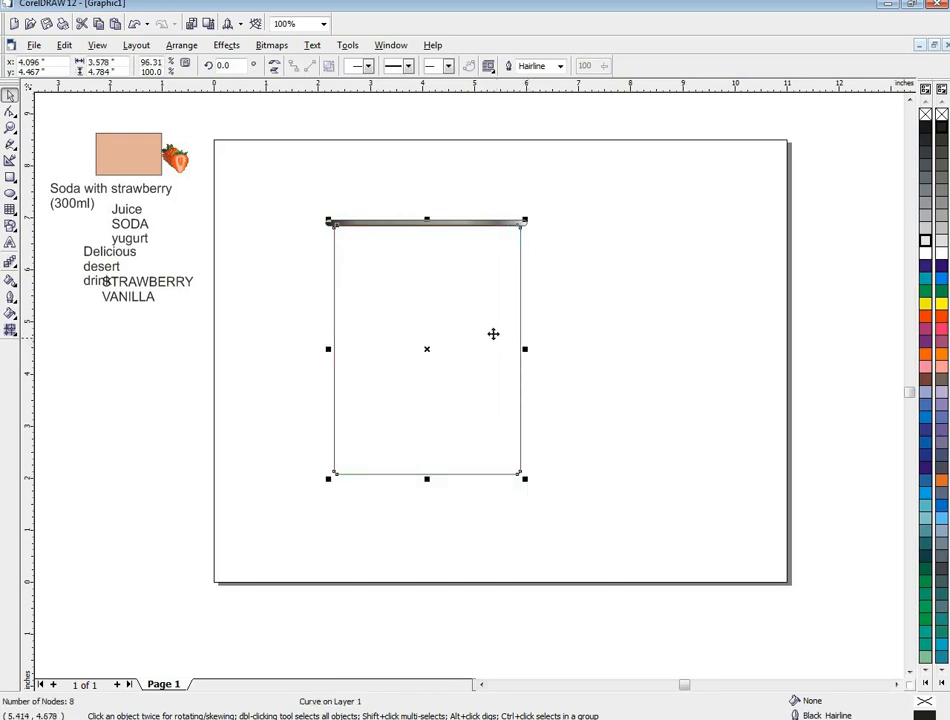
Add a node near the top of each side of the outline and pull both outward to form sloping shoulders.
{"action": "left_click", "coordinate": [10, 111]}
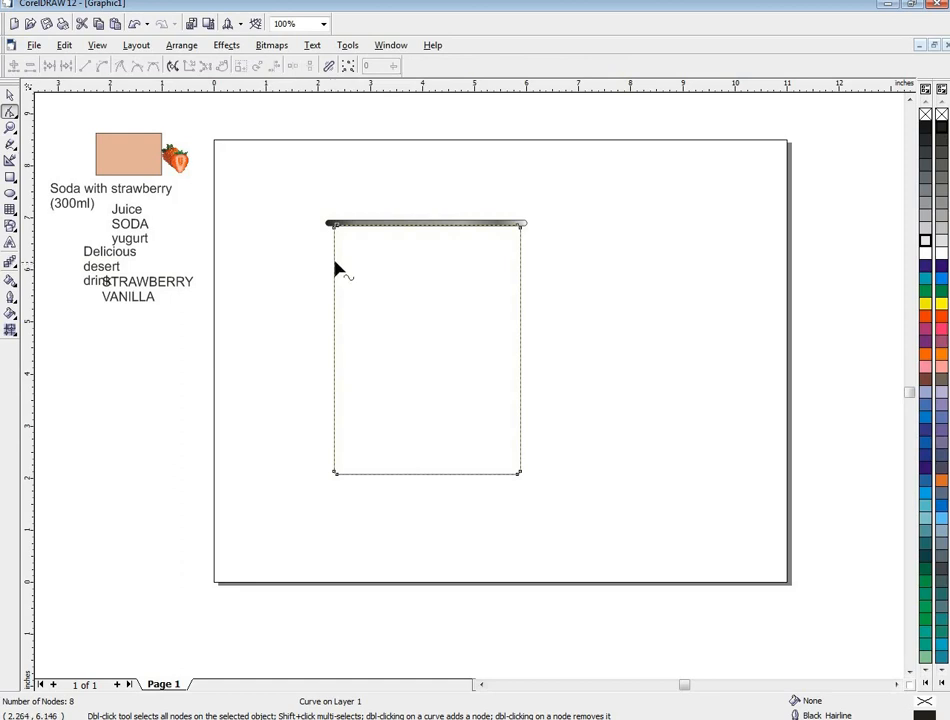
{"action": "double_click", "coordinate": [334, 261]}
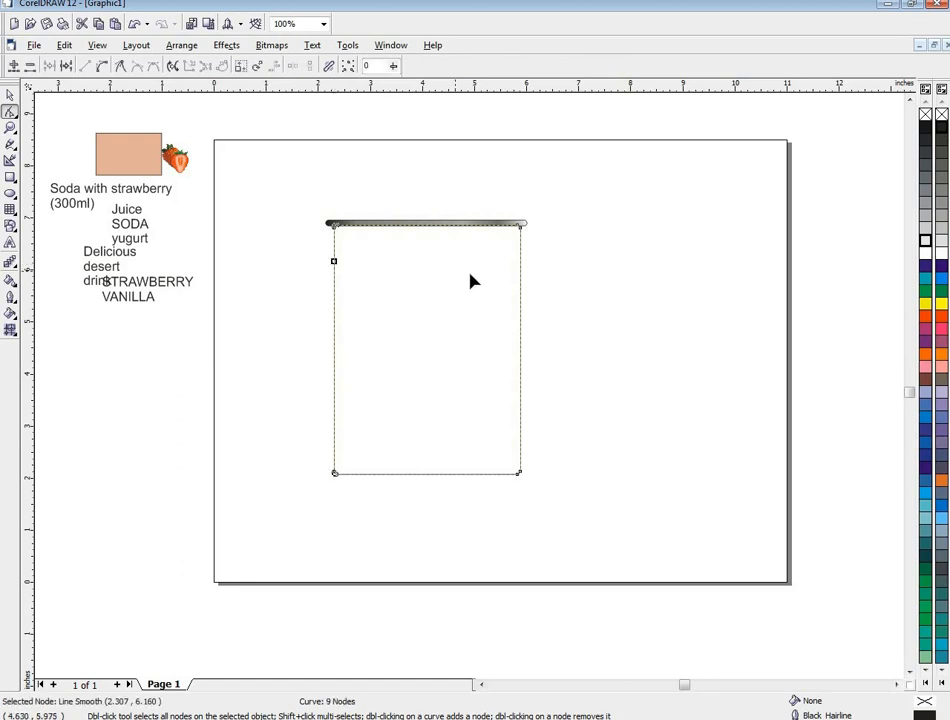
{"action": "double_click", "coordinate": [519, 262]}
{"action": "left_click_drag", "start_coordinate": [520, 261], "coordinate": [529, 262]}
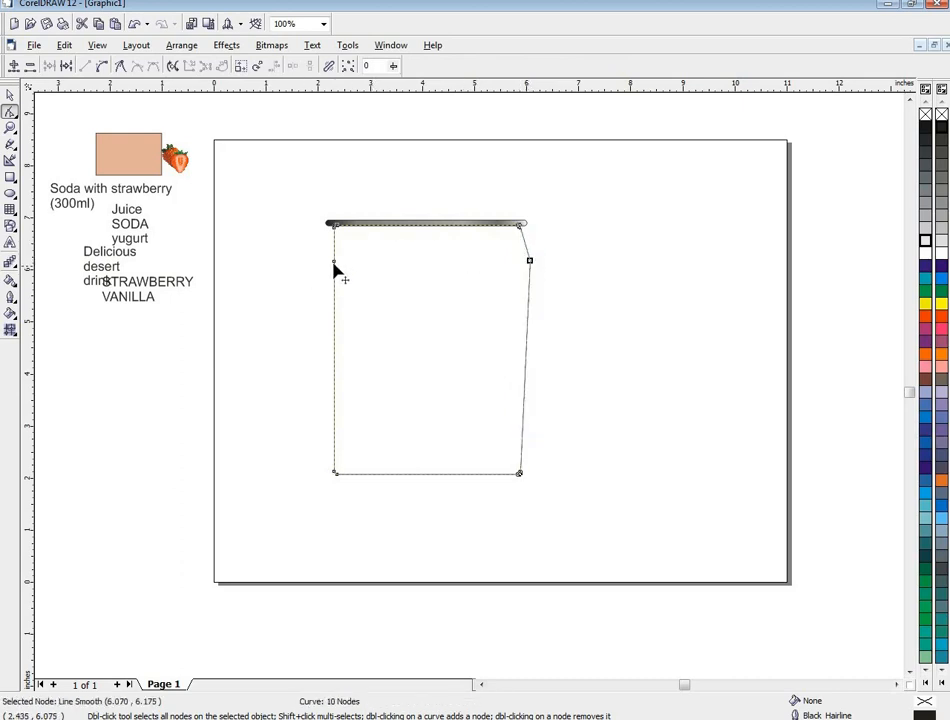
{"action": "left_click_drag", "start_coordinate": [334, 263], "coordinate": [325, 269]}
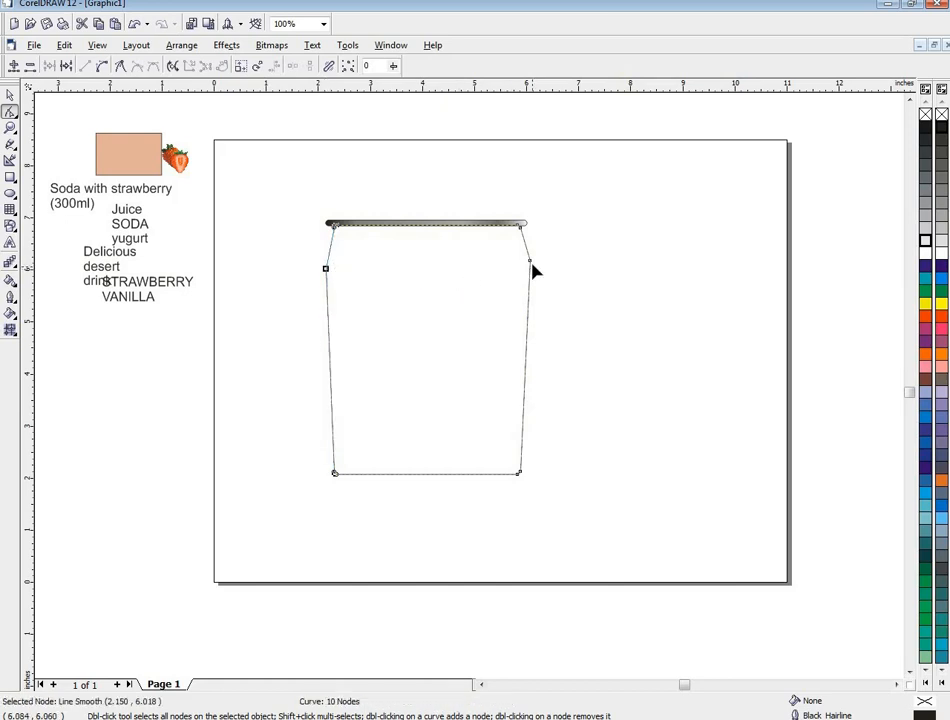
{"action": "left_click_drag", "start_coordinate": [534, 267], "coordinate": [523, 268]}
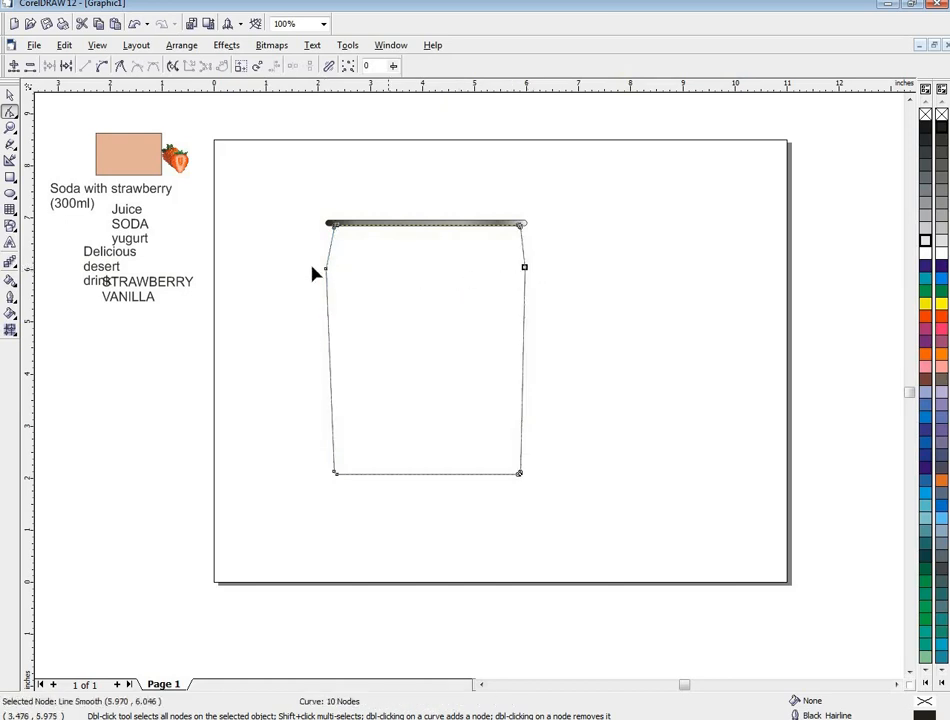
{"action": "left_click_drag", "start_coordinate": [325, 268], "coordinate": [326, 263]}
{"action": "left_click_drag", "start_coordinate": [524, 267], "coordinate": [535, 265]}
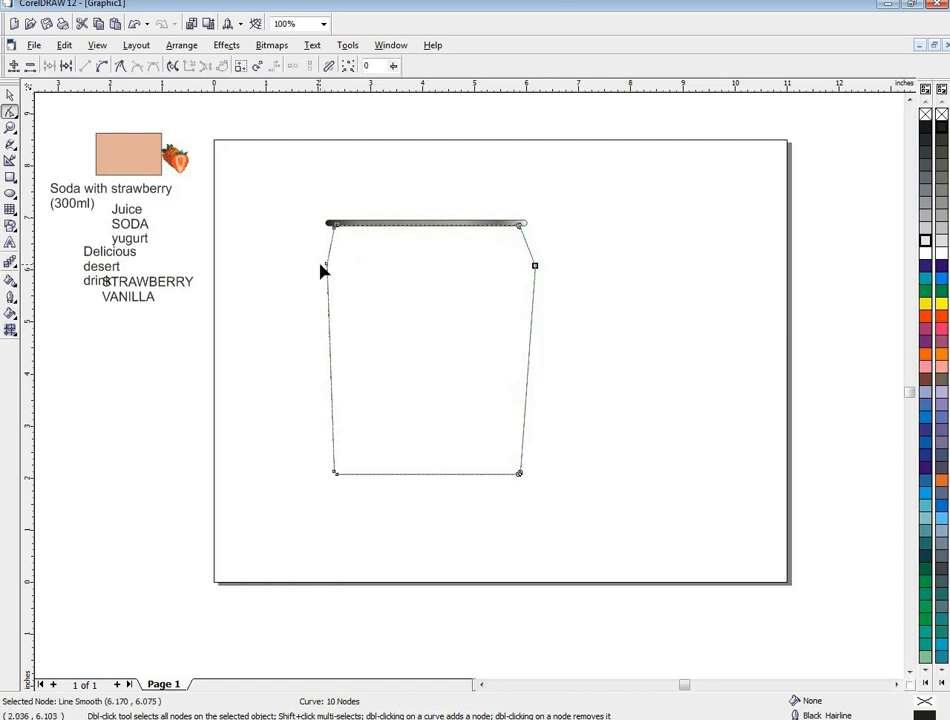
{"action": "left_click", "coordinate": [325, 272]}
{"action": "left_click_drag", "start_coordinate": [330, 271], "coordinate": [328, 272]}
Nudge the outline's bottom-left corner nodes 0.1 inch left and its bottom-right corner nodes 0.2 inch right.
{"action": "left_click_drag", "start_coordinate": [345, 499], "coordinate": [346, 499]}
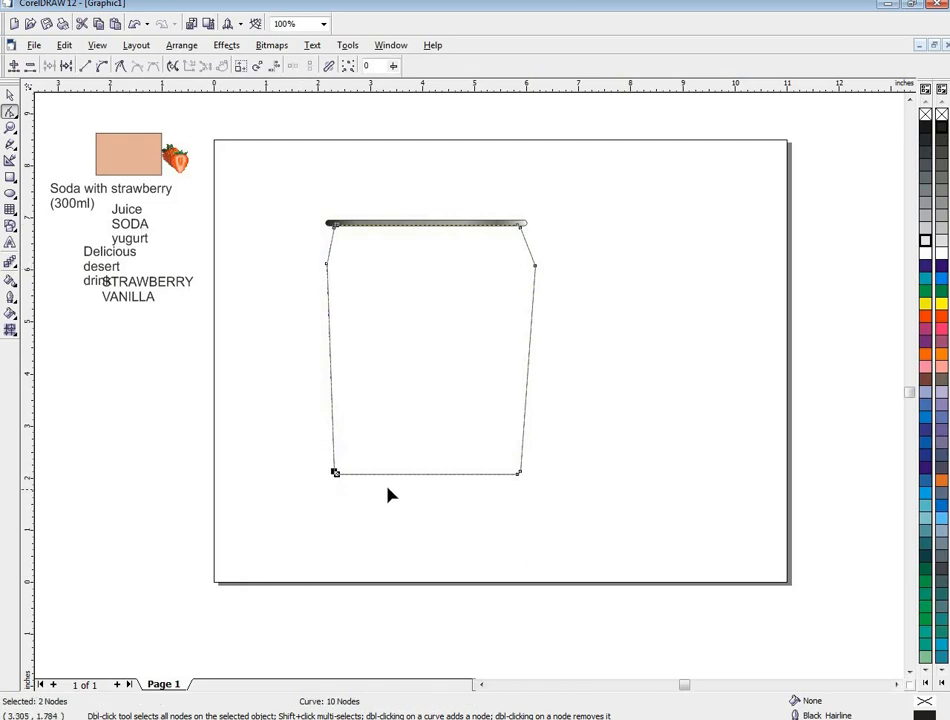
{"action": "key", "text": "Left"}
{"action": "left_click_drag", "start_coordinate": [477, 381], "coordinate": [575, 502]}
{"action": "key", "text": "Right"}
{"action": "key", "text": "Right"}
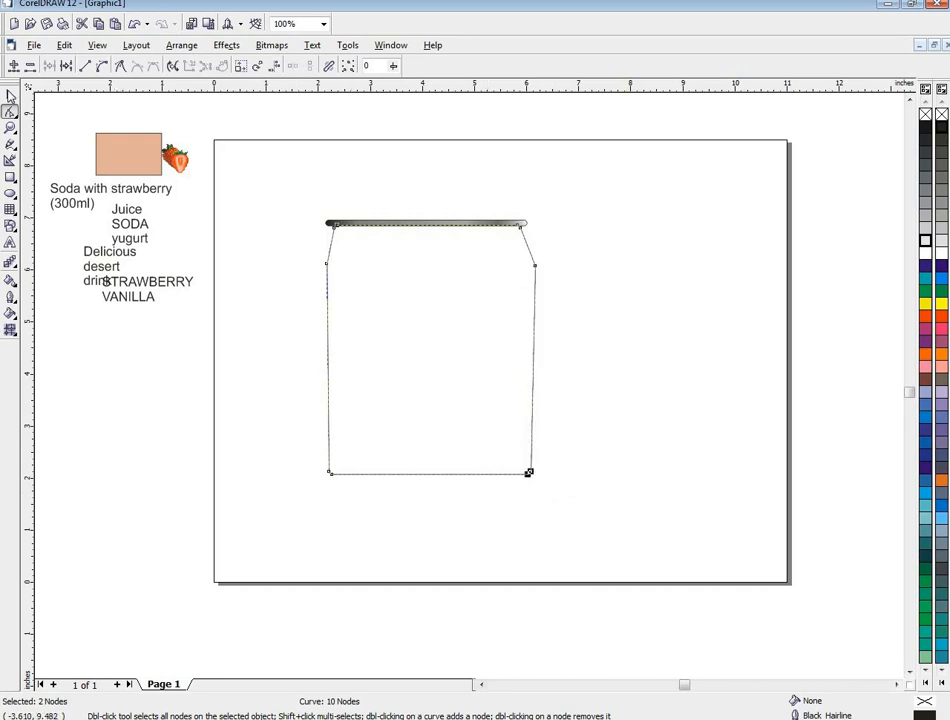
Narrow the shouldered outline from its right side and shorten the gradient bar to about 3.25 inches wide to match.
{"action": "left_click", "coordinate": [9, 94]}
{"action": "left_click_drag", "start_coordinate": [541, 349], "coordinate": [514, 346]}
{"action": "left_click", "coordinate": [516, 225]}
{"action": "left_click_drag", "start_coordinate": [535, 221], "coordinate": [505, 233]}
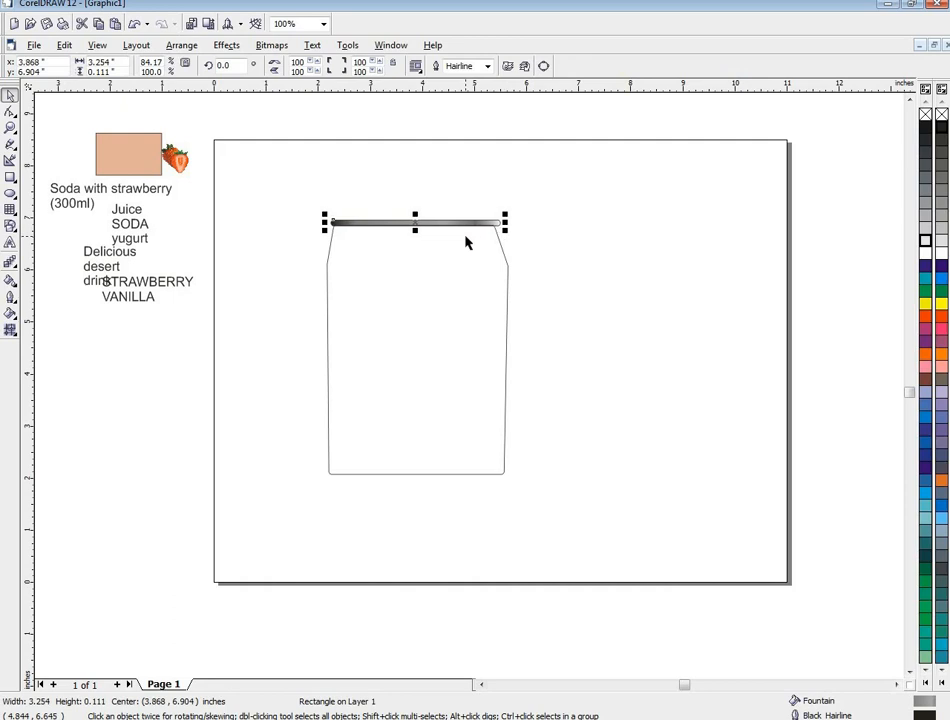
Nudge the gradient bar 0.1 inch left and shift the outline slightly up and left so its upper edge overlaps the bar.
{"action": "key", "text": "Left"}
{"action": "left_click", "coordinate": [474, 327]}
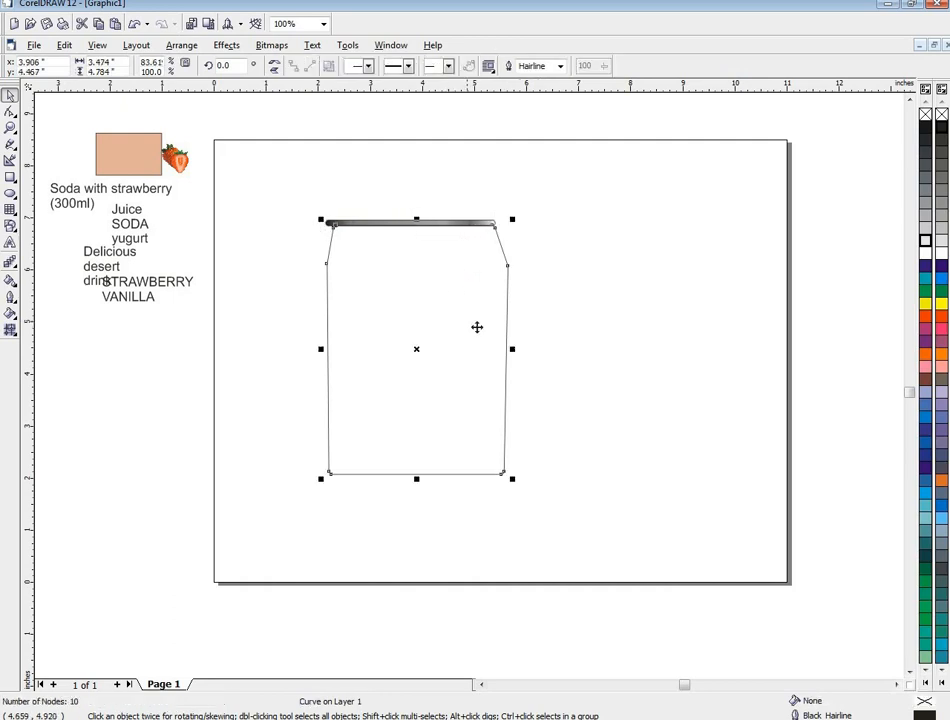
{"action": "left_click_drag", "start_coordinate": [473, 330], "coordinate": [472, 327]}
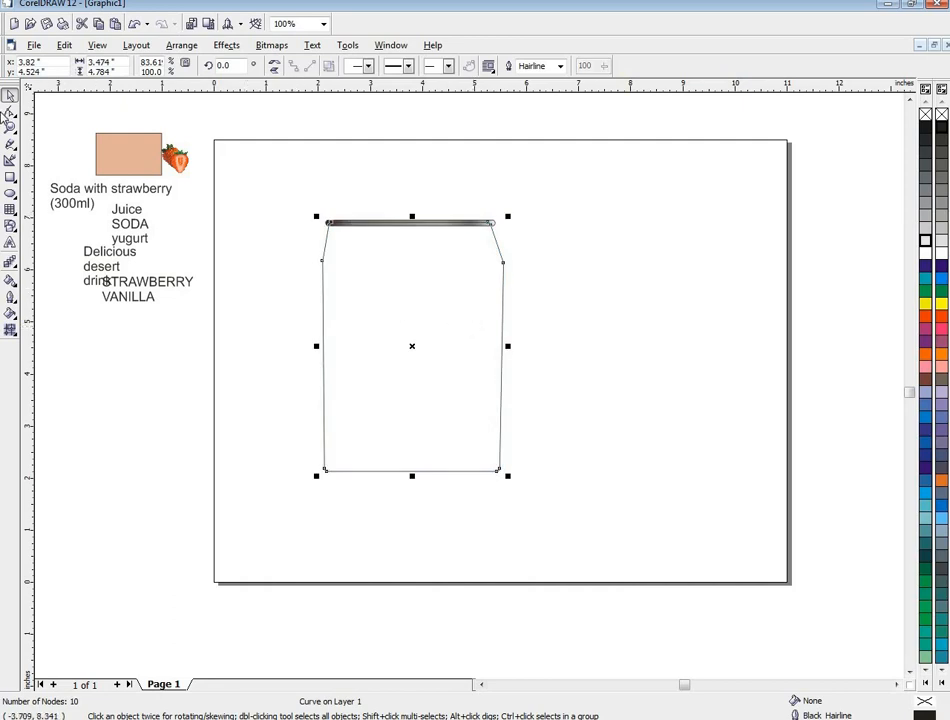
Replace the outline's left shoulder node with a new one slightly lower and pull it outward.
{"action": "left_click", "coordinate": [9, 111]}
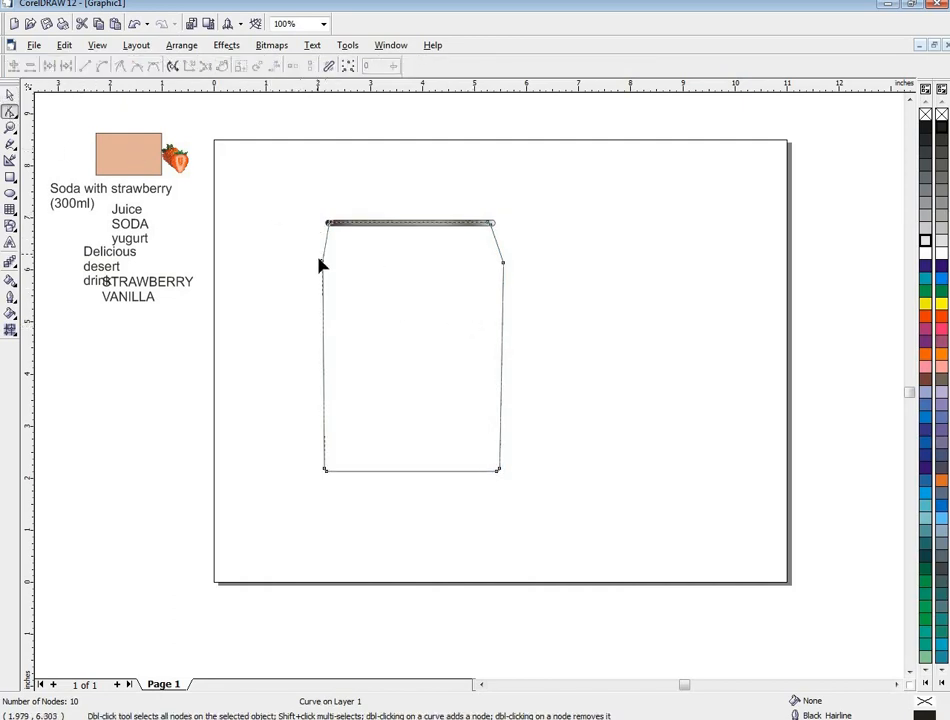
{"action": "left_click", "coordinate": [321, 262]}
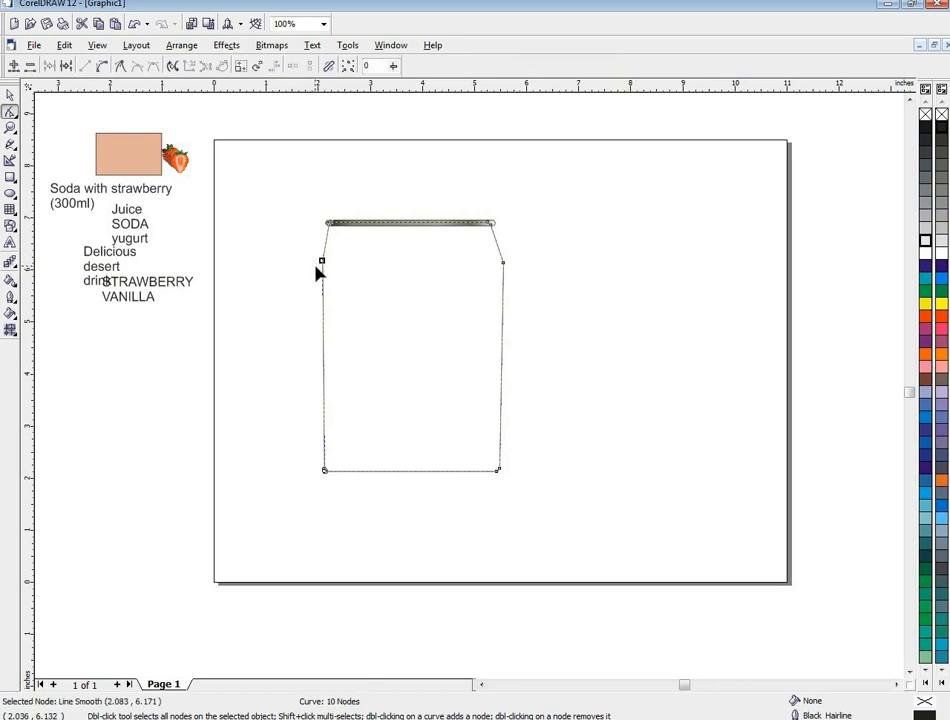
{"action": "left_click_drag", "start_coordinate": [322, 261], "coordinate": [317, 267]}
{"action": "key", "text": "Delete"}
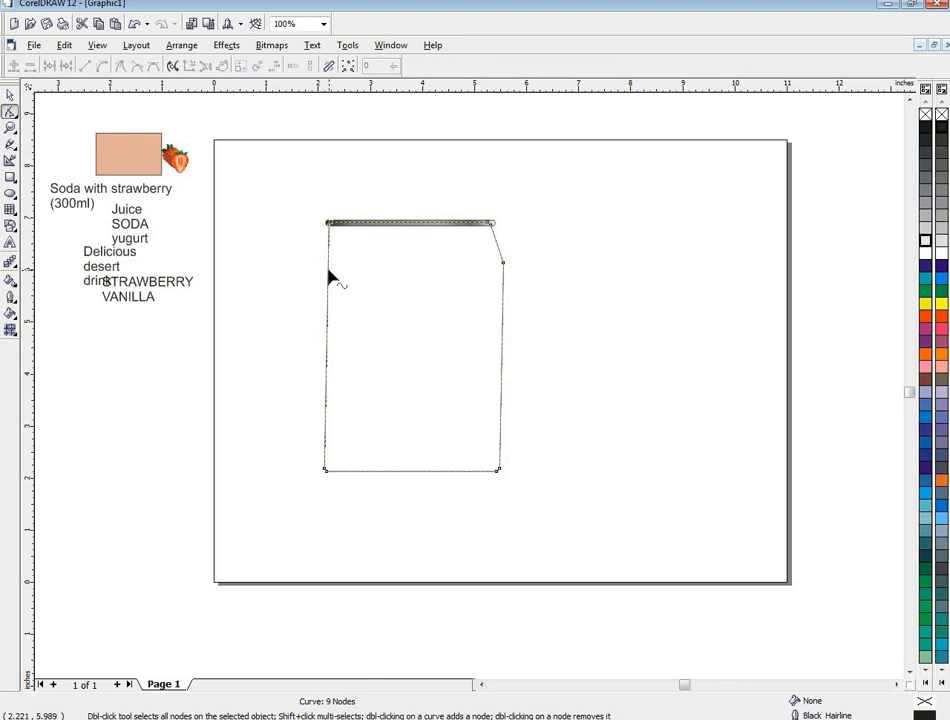
{"action": "double_click", "coordinate": [329, 270]}
{"action": "mouse_move", "coordinate": [329, 270]}
{"action": "left_mouse_down"}
{"action": "mouse_move", "coordinate": [318, 280]}
{"action": "mouse_move", "coordinate": [310, 269]}
{"action": "mouse_move", "coordinate": [322, 272]}
{"action": "left_mouse_up"}
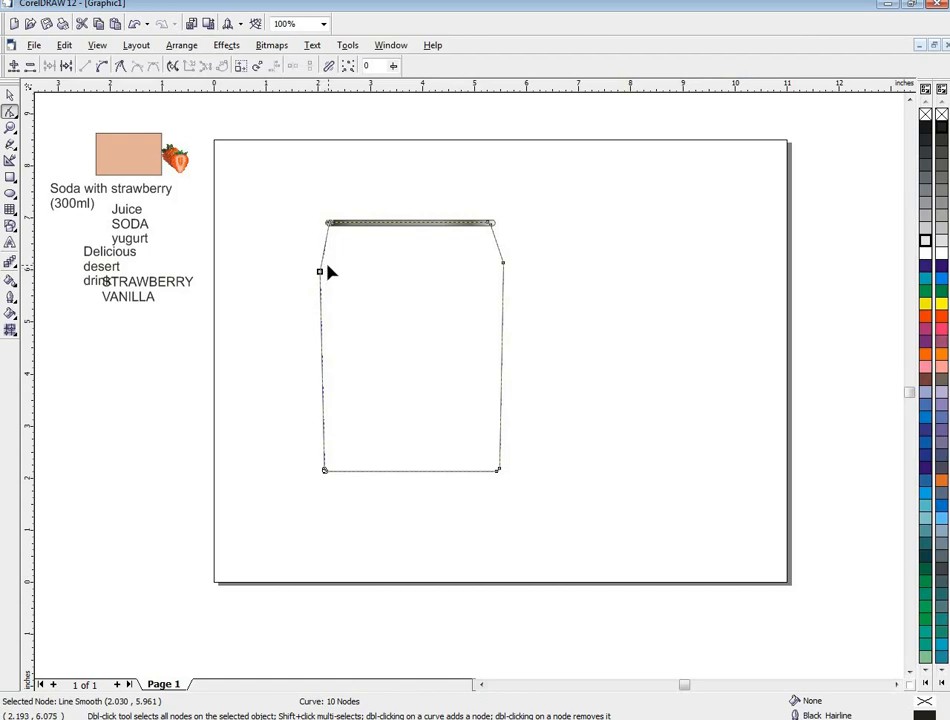
Convert the outline's left shoulder segment to a curve and bend it outward.
{"action": "right_click", "coordinate": [322, 262]}
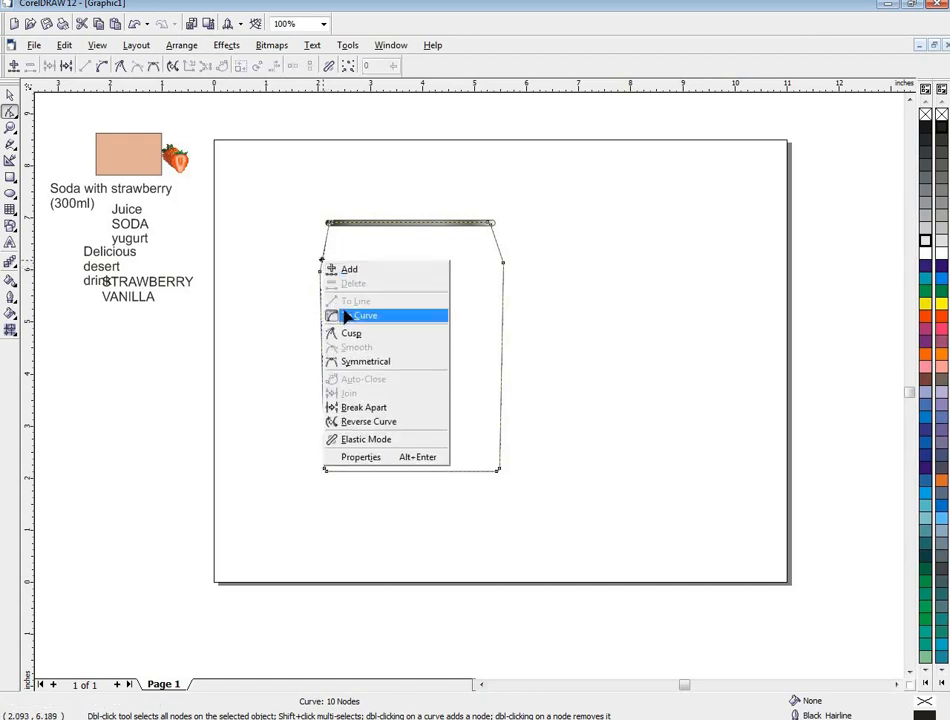
{"action": "left_click", "coordinate": [344, 315]}
{"action": "mouse_move", "coordinate": [324, 262]}
{"action": "left_mouse_down"}
{"action": "mouse_move", "coordinate": [314, 263]}
{"action": "mouse_move", "coordinate": [319, 270]}
{"action": "left_mouse_up"}
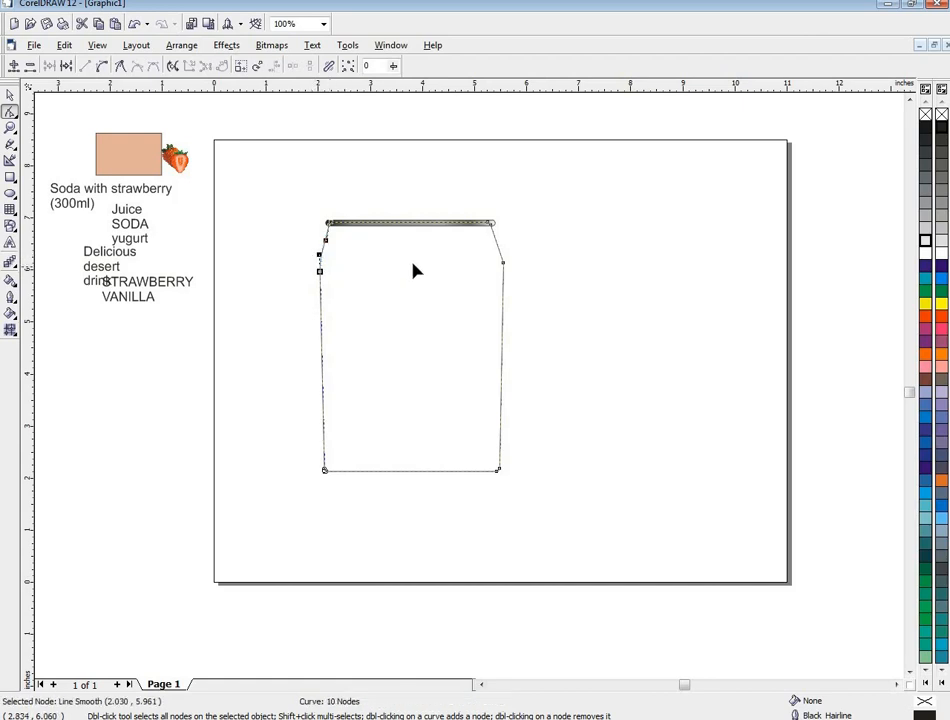
Convert the outline's right shoulder segment to a curve and bend it outward into a rounded shoulder.
{"action": "right_click", "coordinate": [500, 256]}
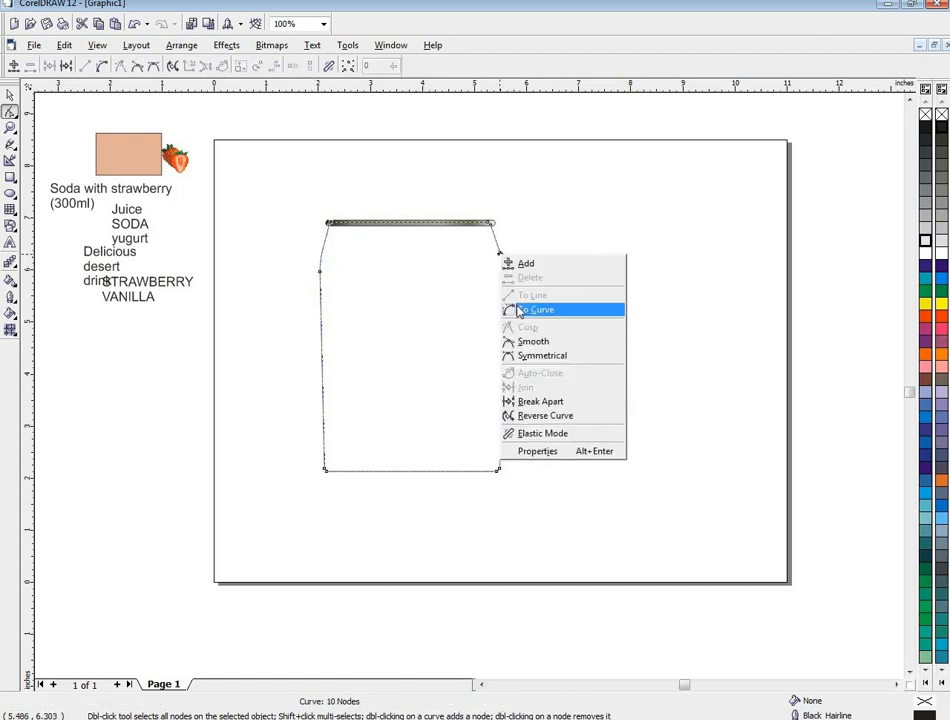
{"action": "left_click", "coordinate": [517, 307]}
{"action": "scroll", "coordinate": [517, 307], "scroll_direction": "up", "scroll_amount": 2}
{"action": "left_click", "coordinate": [494, 160]}
{"action": "left_click", "coordinate": [489, 197]}
{"action": "left_click_drag", "start_coordinate": [478, 165], "coordinate": [493, 160]}
{"action": "left_click", "coordinate": [8, 94]}
{"action": "scroll", "coordinate": [222, 197], "scroll_direction": "down", "scroll_amount": 2}
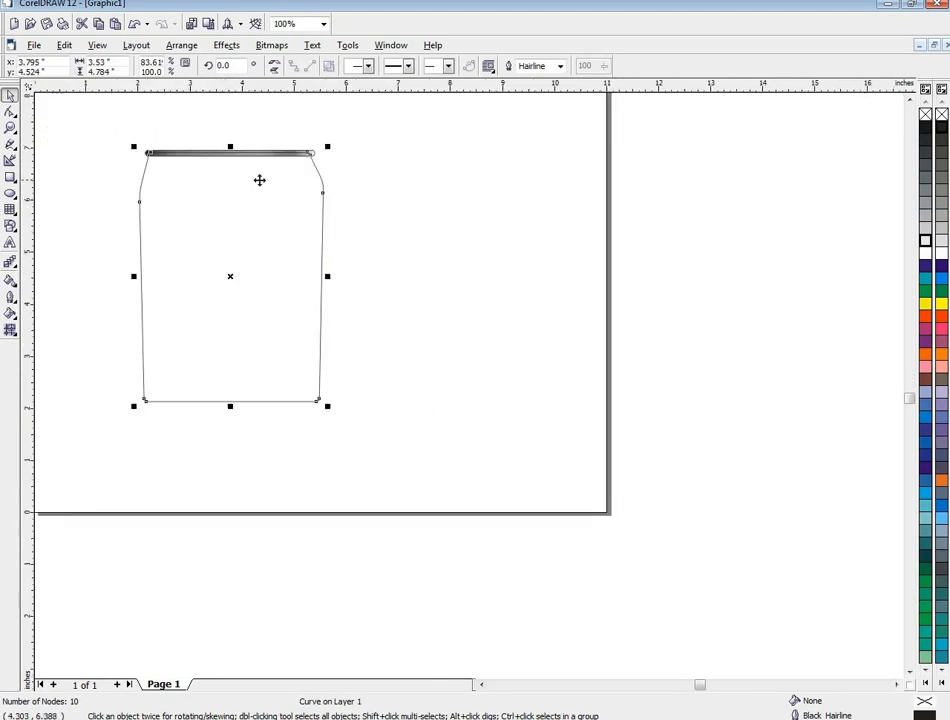
{"action": "left_click", "coordinate": [125, 161]}
{"action": "left_click_drag", "start_coordinate": [143, 137], "coordinate": [316, 168]}
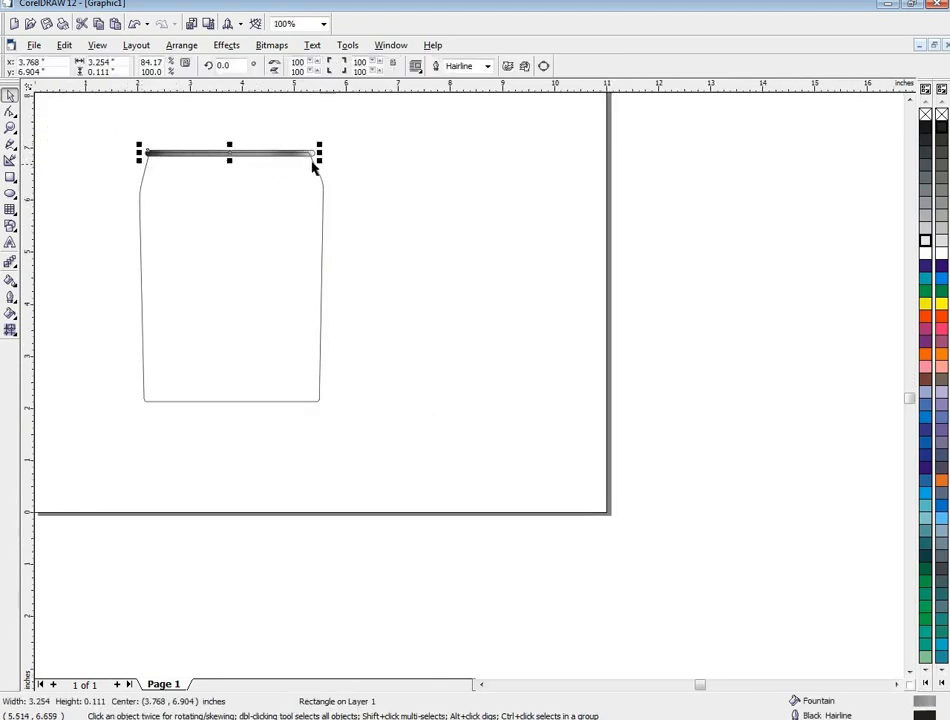
{"action": "left_click", "coordinate": [201, 169]}
{"action": "left_click", "coordinate": [148, 157]}
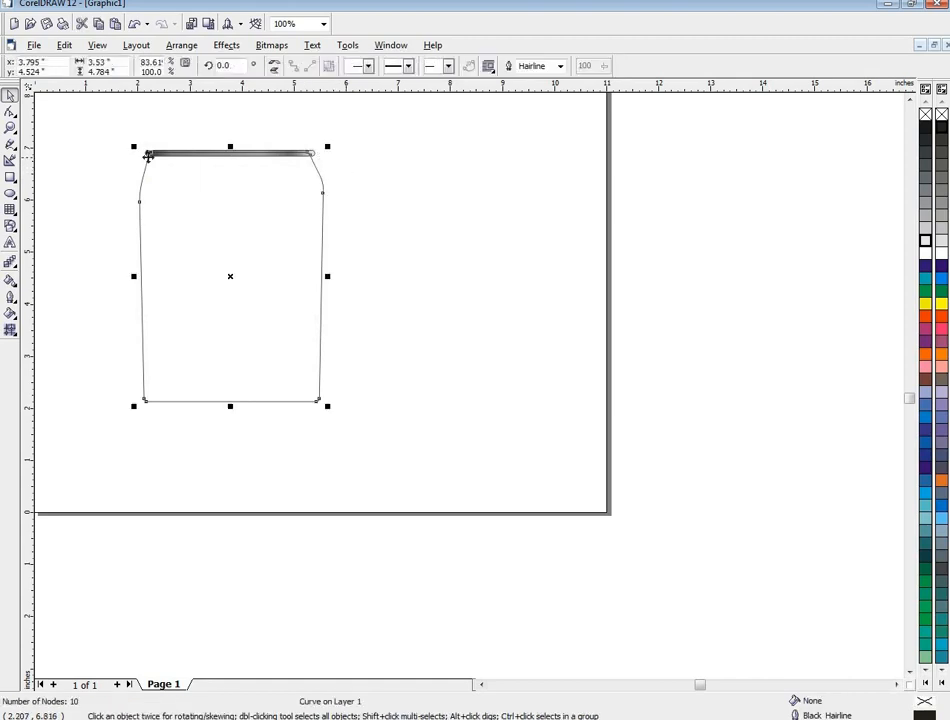
Nudge the outline's top-left corner nodes 0.1 inch right and its top-right corner nodes 0.1 inch left.
{"action": "left_click", "coordinate": [911, 100]}
{"action": "left_click", "coordinate": [911, 100]}
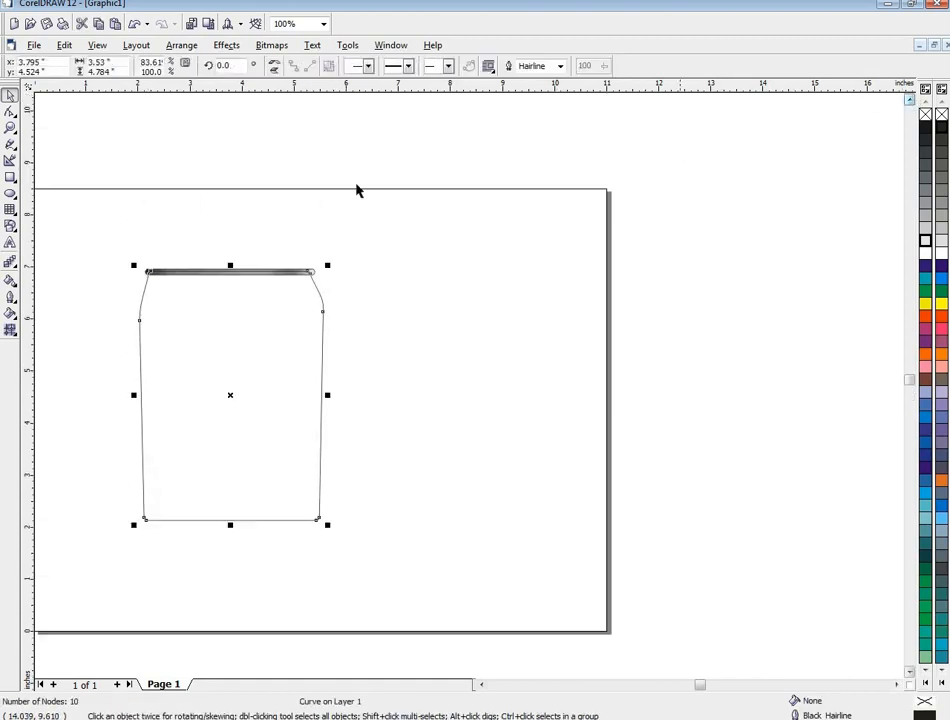
{"action": "scroll", "coordinate": [217, 242], "scroll_direction": "up", "scroll_amount": 2}
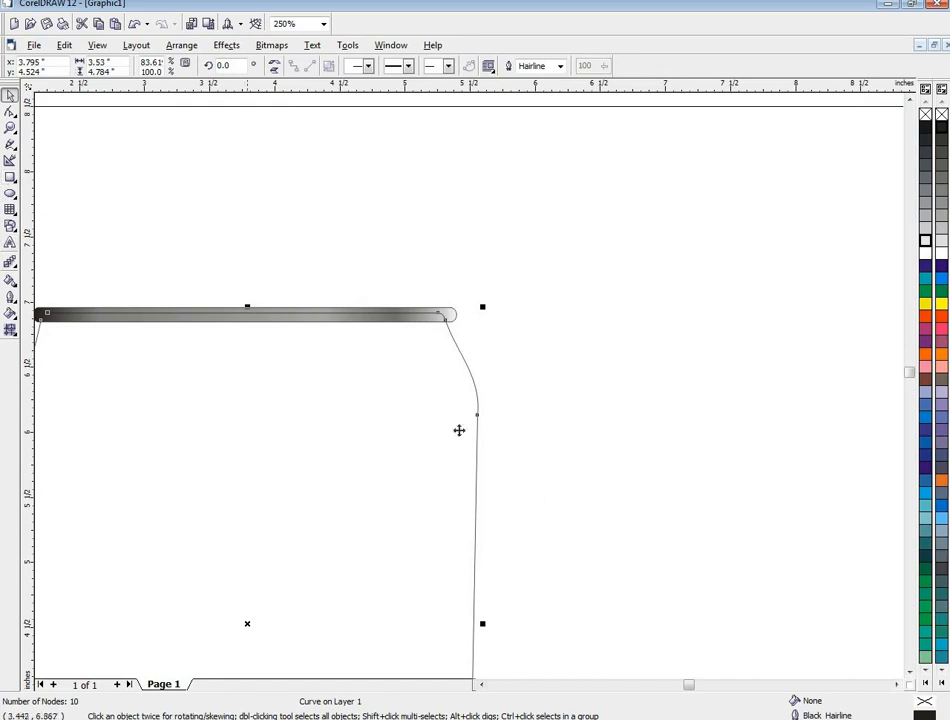
{"action": "left_click", "coordinate": [484, 687]}
{"action": "left_click", "coordinate": [484, 687]}
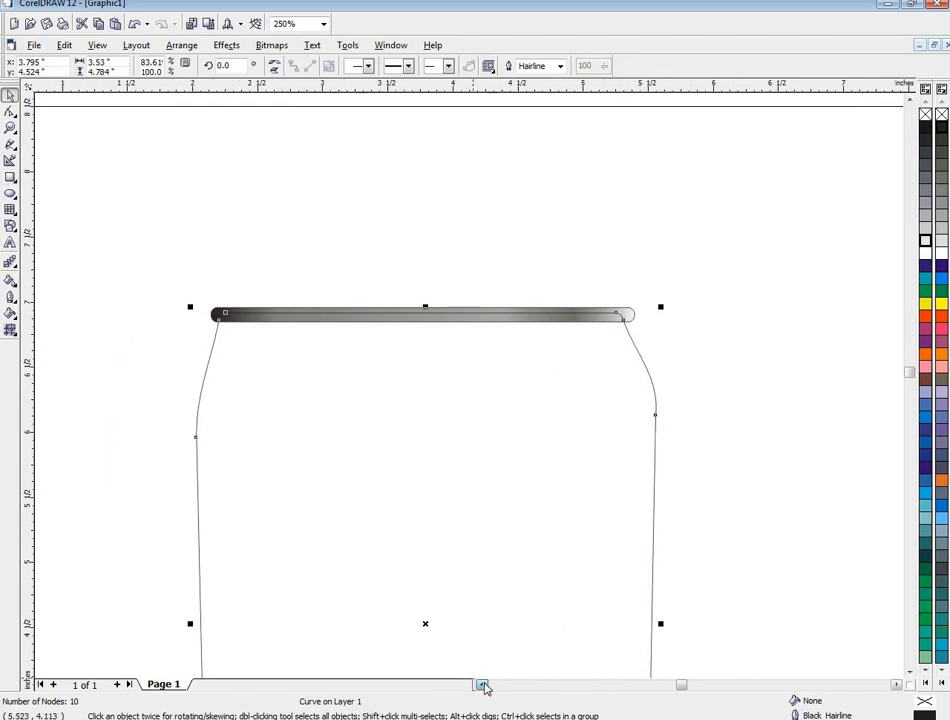
{"action": "left_click", "coordinate": [10, 111]}
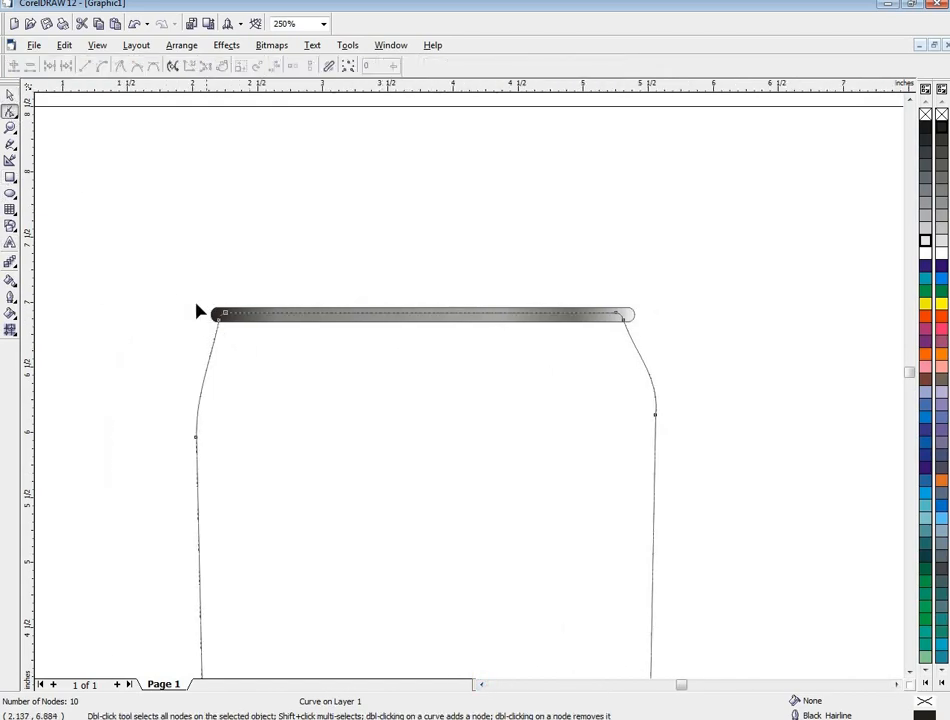
{"action": "left_click_drag", "start_coordinate": [232, 333], "coordinate": [235, 329]}
{"action": "key", "text": "Right"}
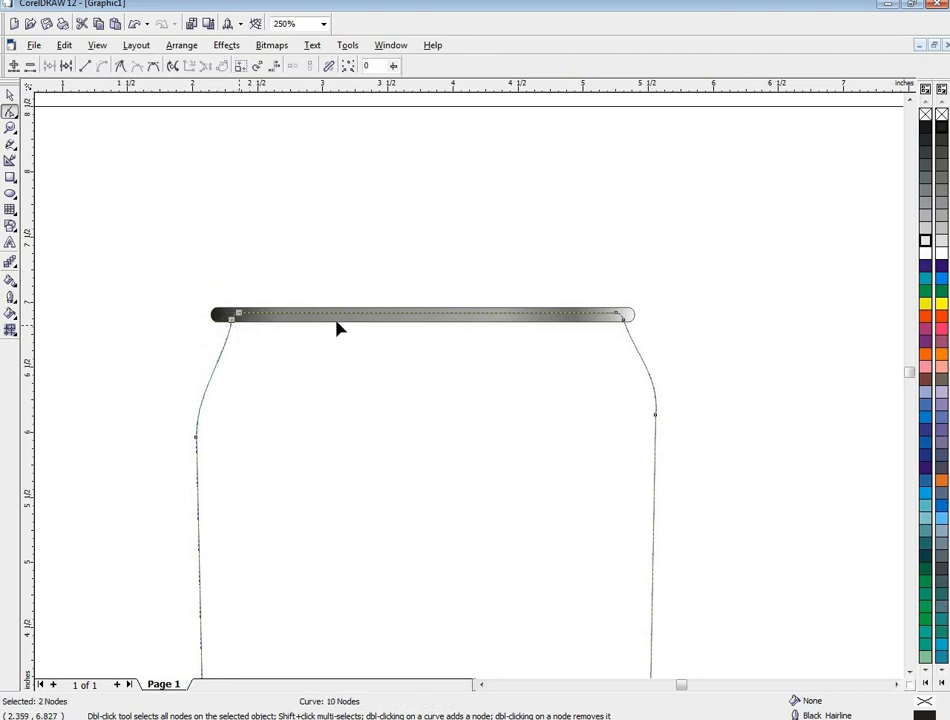
{"action": "left_click_drag", "start_coordinate": [588, 283], "coordinate": [638, 346]}
{"action": "key", "text": "Left"}
{"action": "left_click_drag", "start_coordinate": [219, 291], "coordinate": [255, 333]}
{"action": "key", "text": "Right"}
{"action": "key", "text": "Left"}
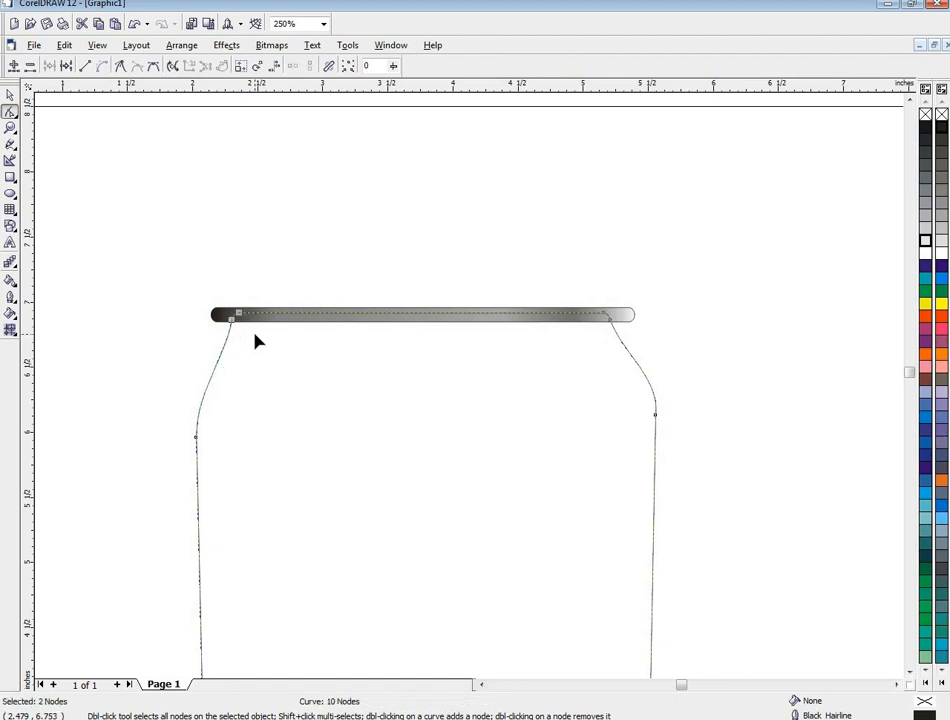
Shorten the gradient bar to about 3.07 inches wide and nudge it 0.1 inch right to centre it over the neck.
{"action": "left_click", "coordinate": [10, 94]}
{"action": "left_click", "coordinate": [620, 313]}
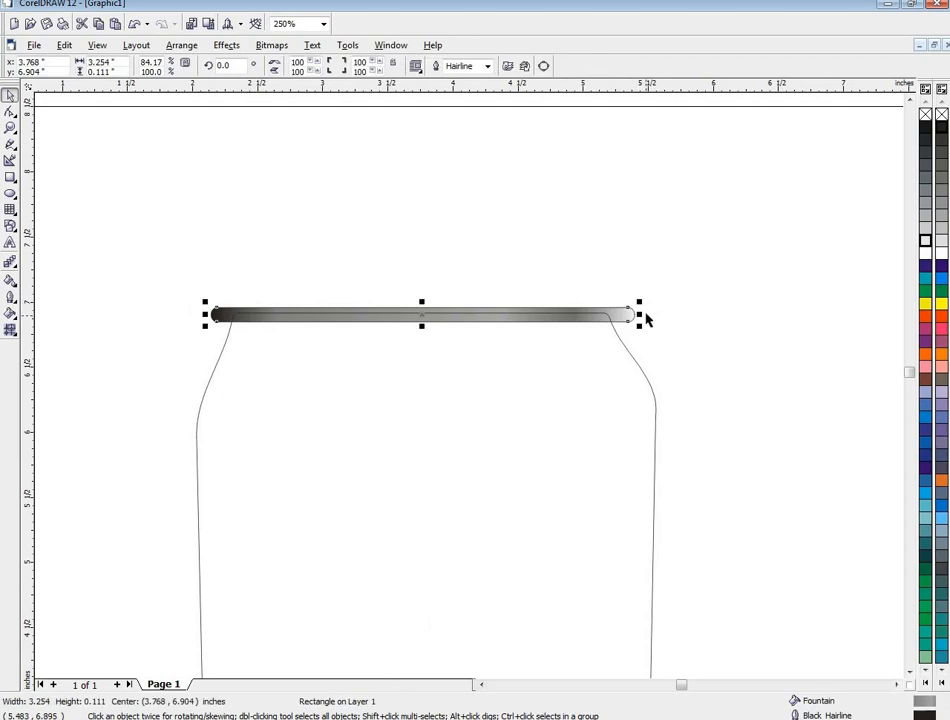
{"action": "left_click_drag", "start_coordinate": [640, 313], "coordinate": [615, 314]}
{"action": "key", "text": "Right"}
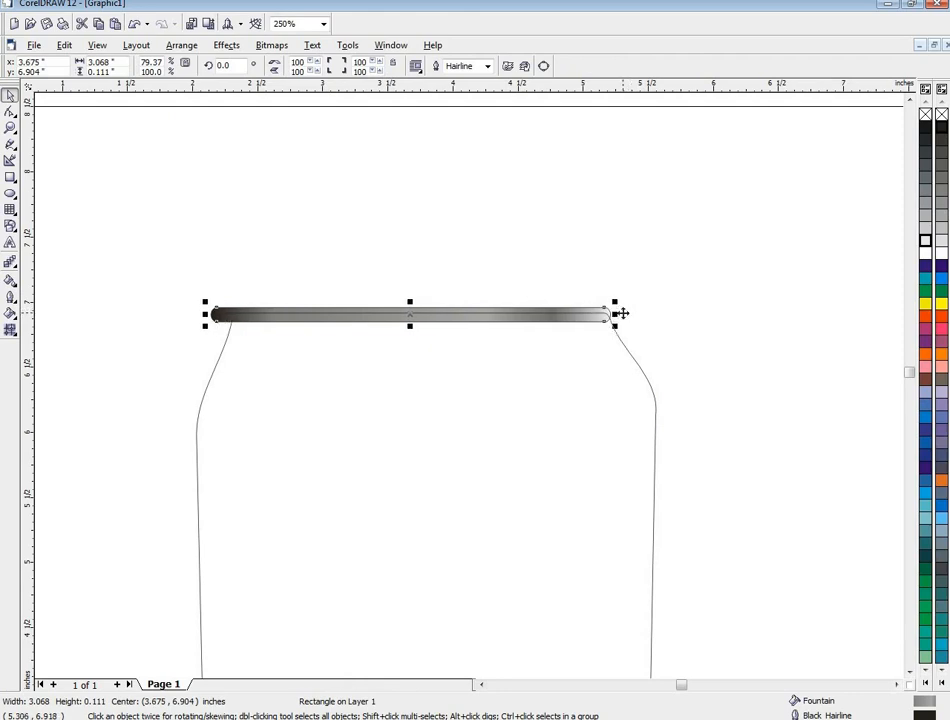
{"action": "scroll", "coordinate": [631, 339], "scroll_direction": "down", "scroll_amount": 2}
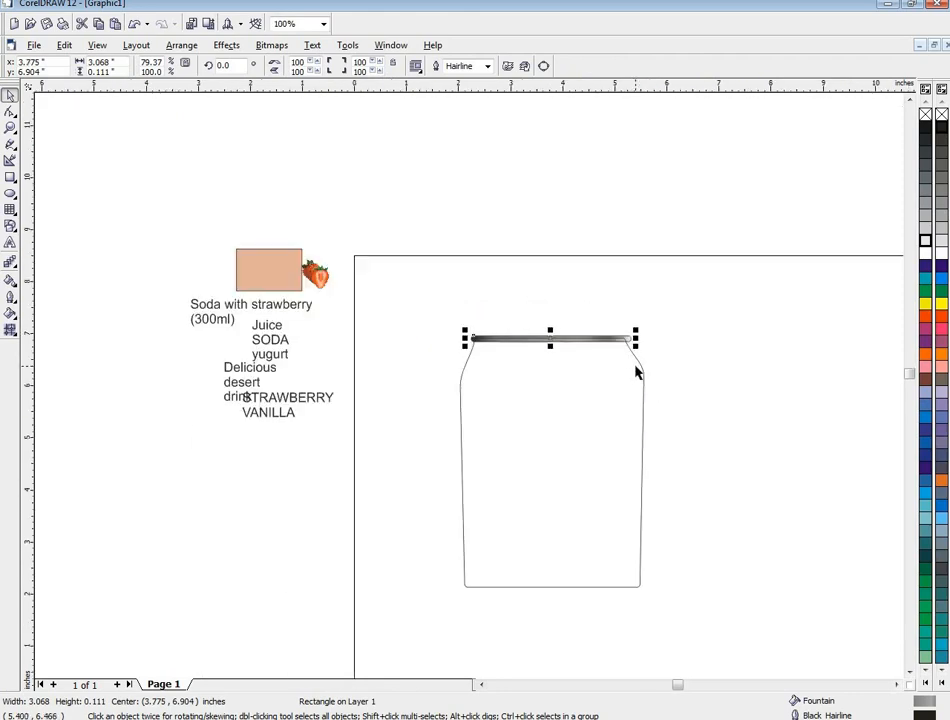
{"action": "left_click", "coordinate": [615, 408]}
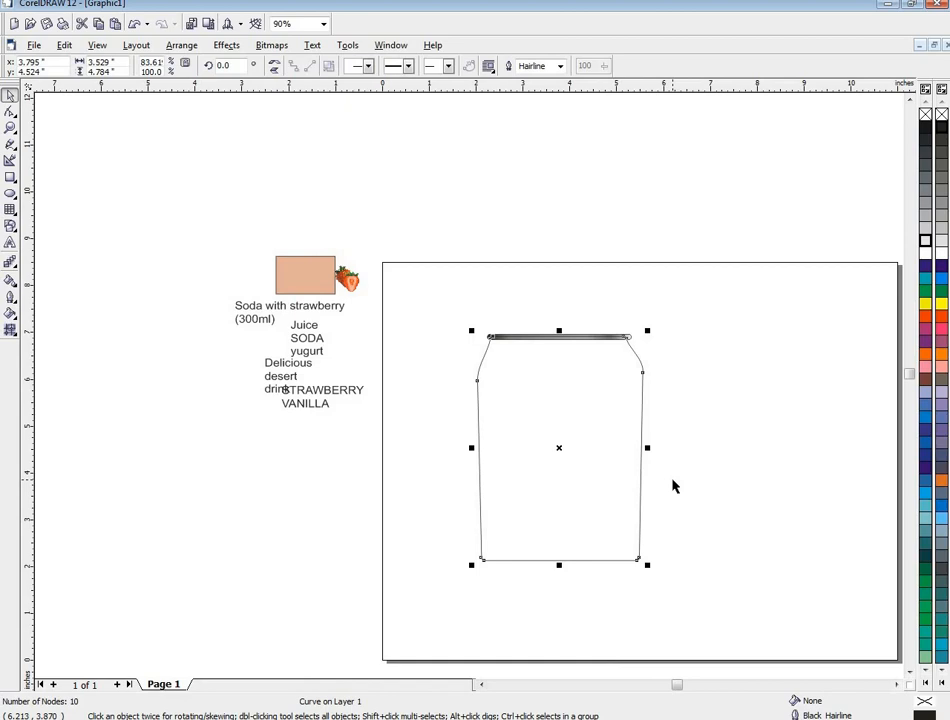
{"action": "scroll", "coordinate": [680, 502], "scroll_direction": "down", "scroll_amount": 2}
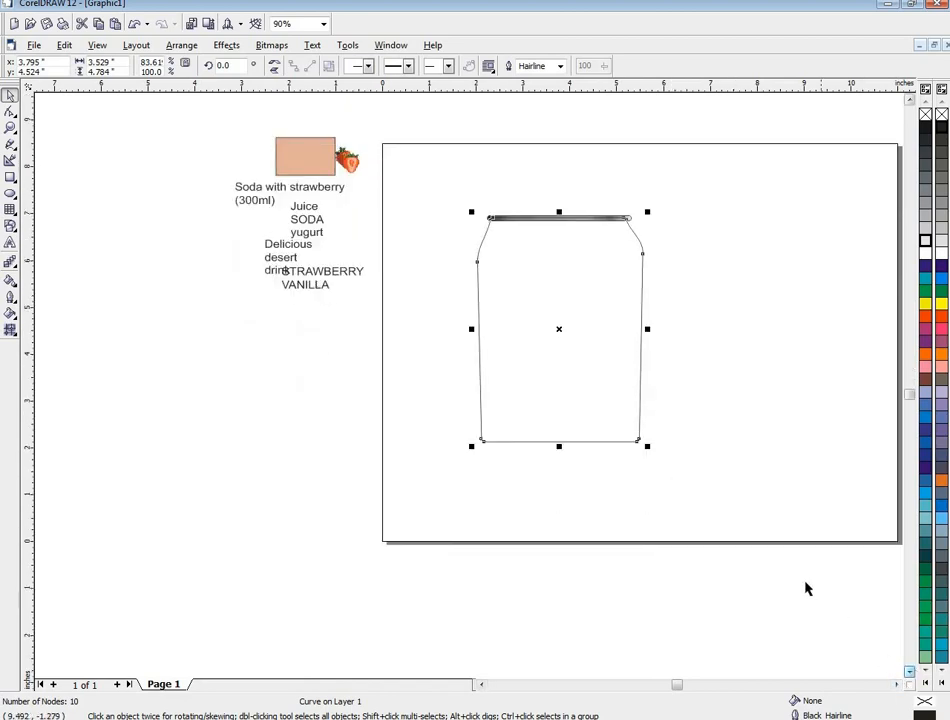
{"action": "scroll", "coordinate": [690, 510], "scroll_direction": "up", "scroll_amount": 1}
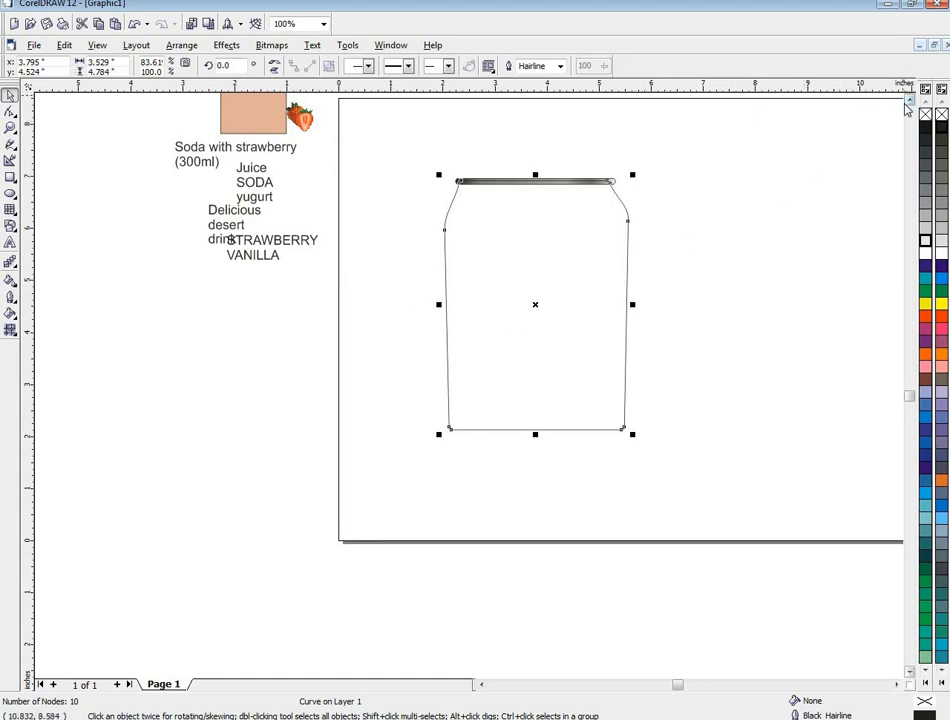
{"action": "scroll", "coordinate": [675, 498], "scroll_direction": "up", "scroll_amount": 2}
{"action": "left_click", "coordinate": [225, 472]}
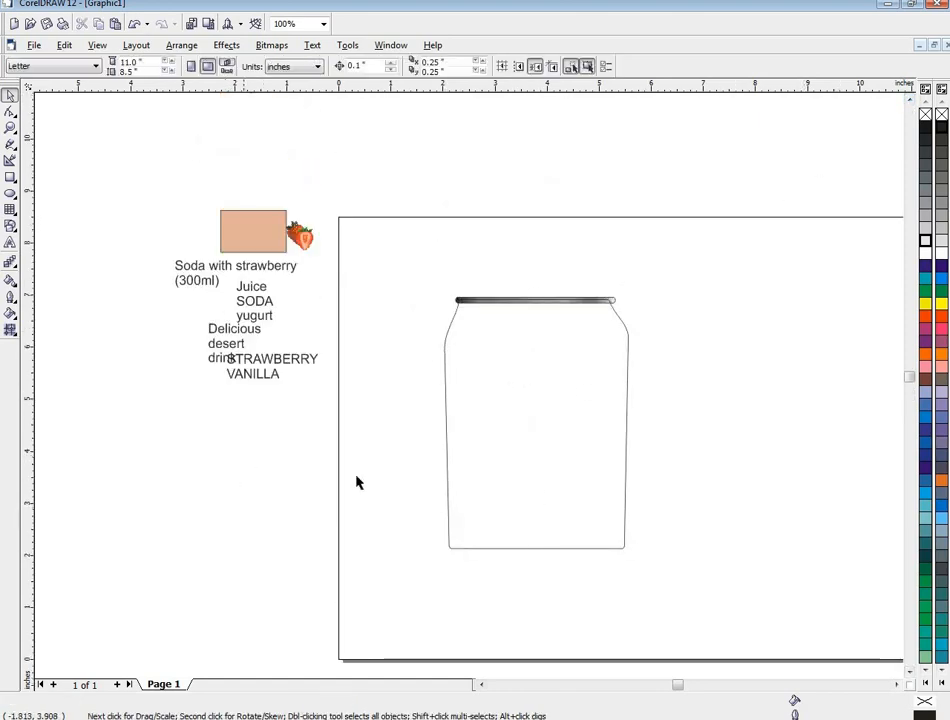
Fill the can outline with the peach colour of the sample rectangle, R:225 G:179 B:161, using the Paintbucket tool.
{"action": "left_click", "coordinate": [471, 448]}
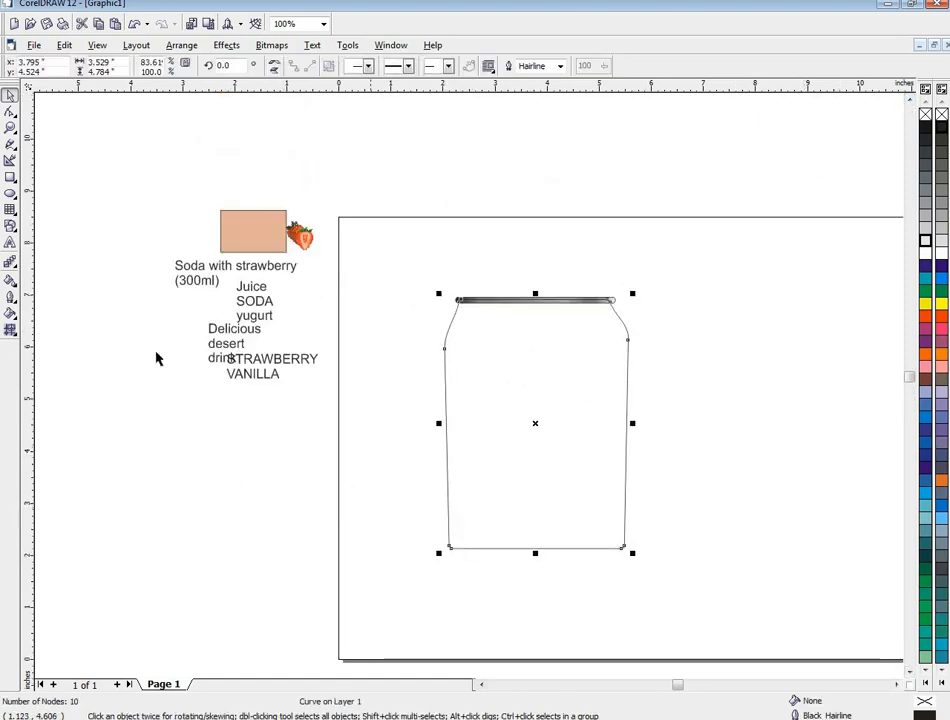
{"action": "left_click", "coordinate": [12, 283]}
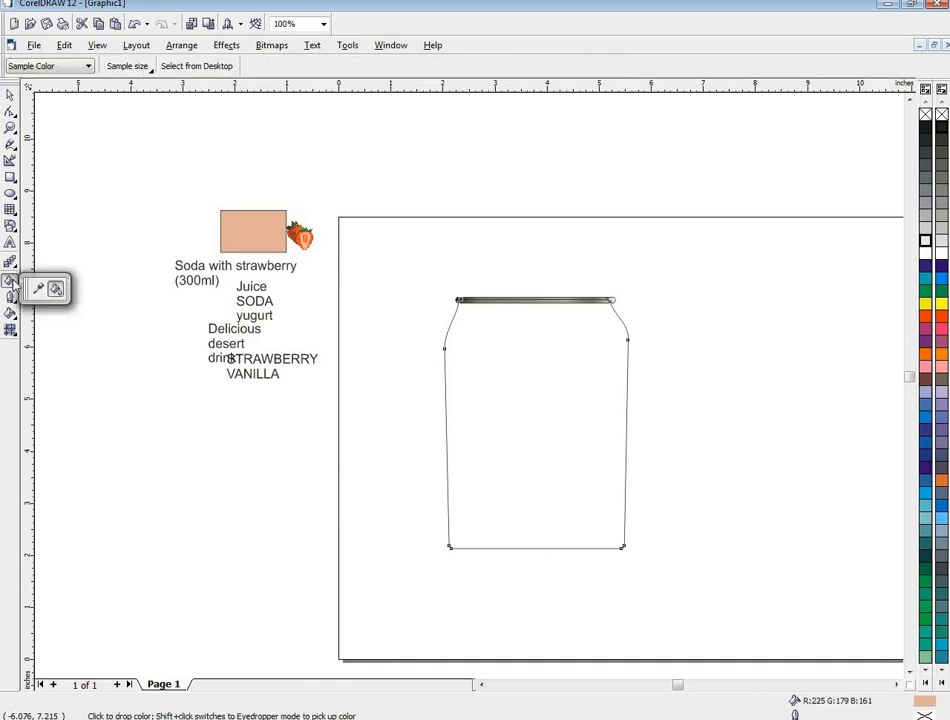
{"action": "left_click", "coordinate": [38, 290]}
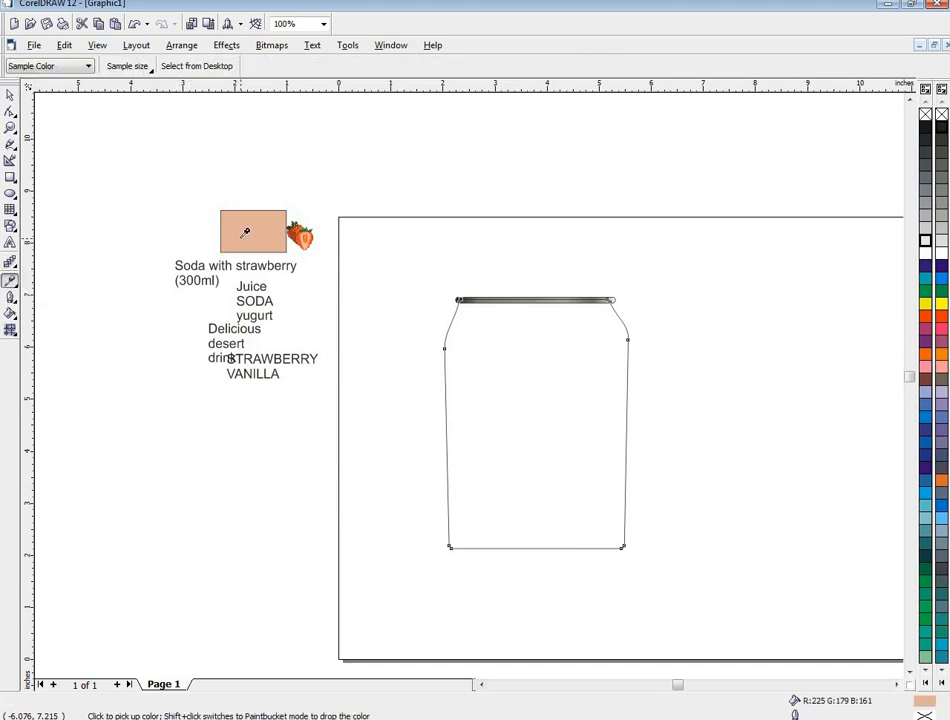
{"action": "left_click", "coordinate": [8, 284]}
{"action": "left_click", "coordinate": [40, 286]}
{"action": "left_click", "coordinate": [12, 284]}
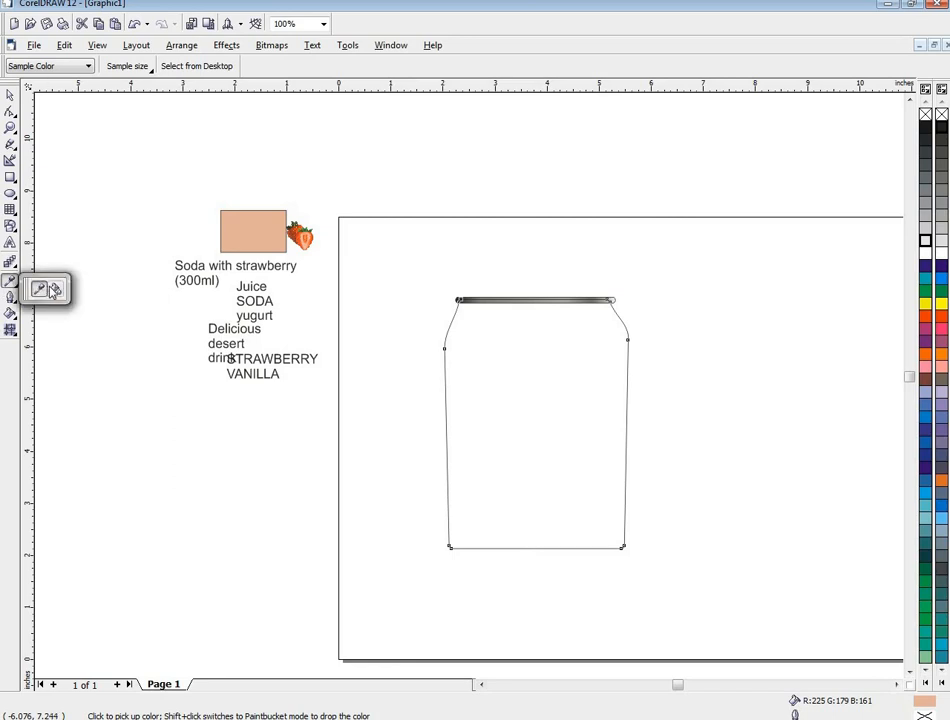
{"action": "left_click", "coordinate": [55, 290]}
{"action": "left_click", "coordinate": [539, 354]}
{"action": "scroll", "coordinate": [410, 374], "scroll_direction": "down", "scroll_amount": 1}
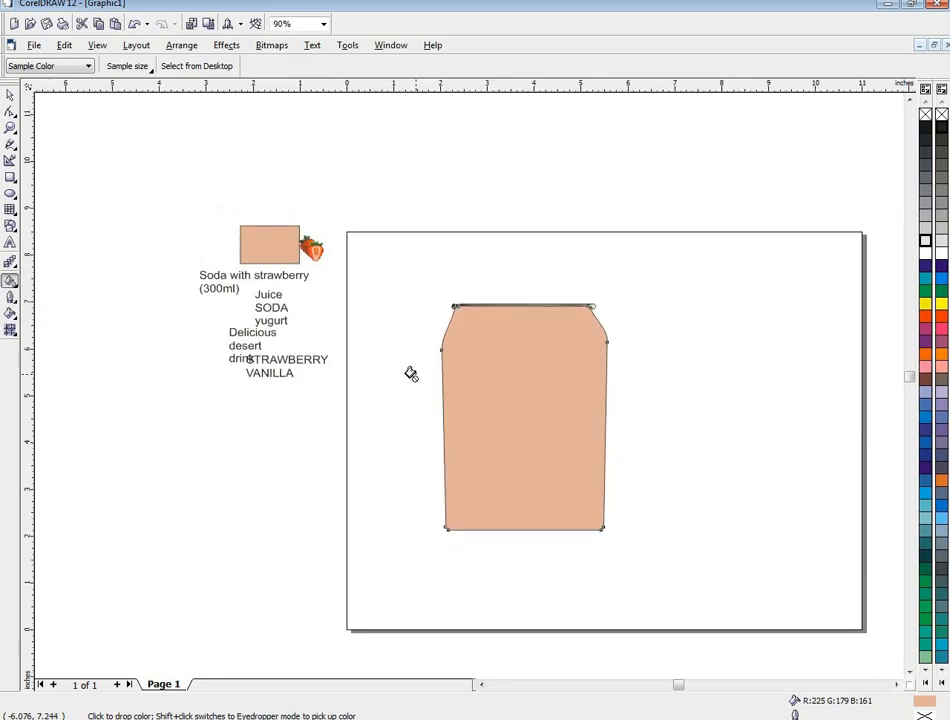
Move the filled can body about 1.3 inches down and 0.4 inch left, clear of the gradient bar.
{"action": "left_click", "coordinate": [9, 95]}
{"action": "left_click_drag", "start_coordinate": [521, 401], "coordinate": [511, 452]}
{"action": "left_click", "coordinate": [500, 456]}
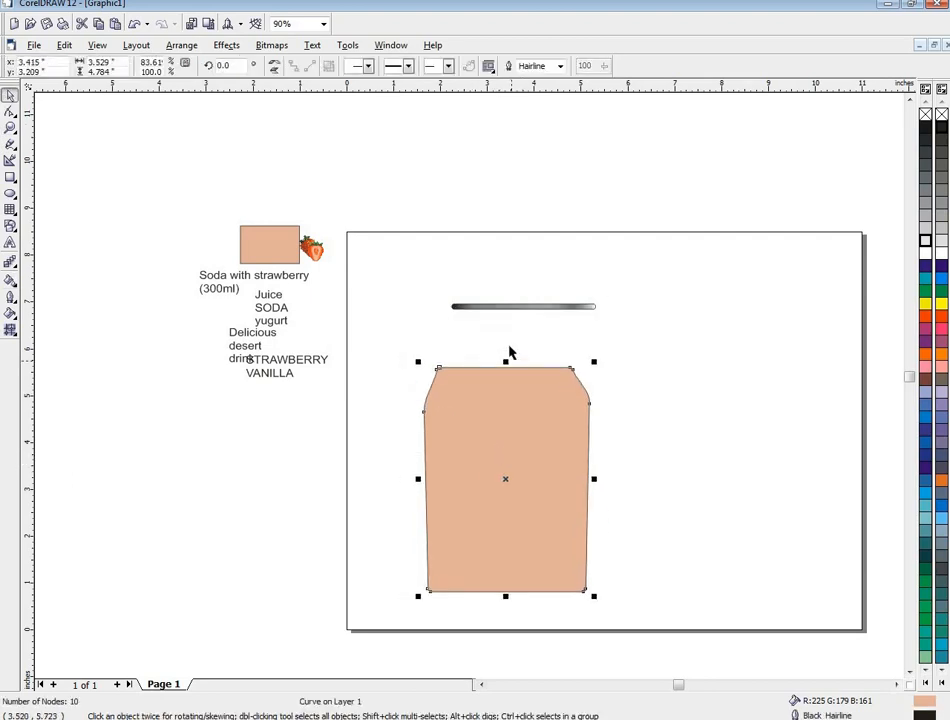
Bring the gradient bar to the front of the stacking order and deselect it.
{"action": "left_click", "coordinate": [506, 309]}
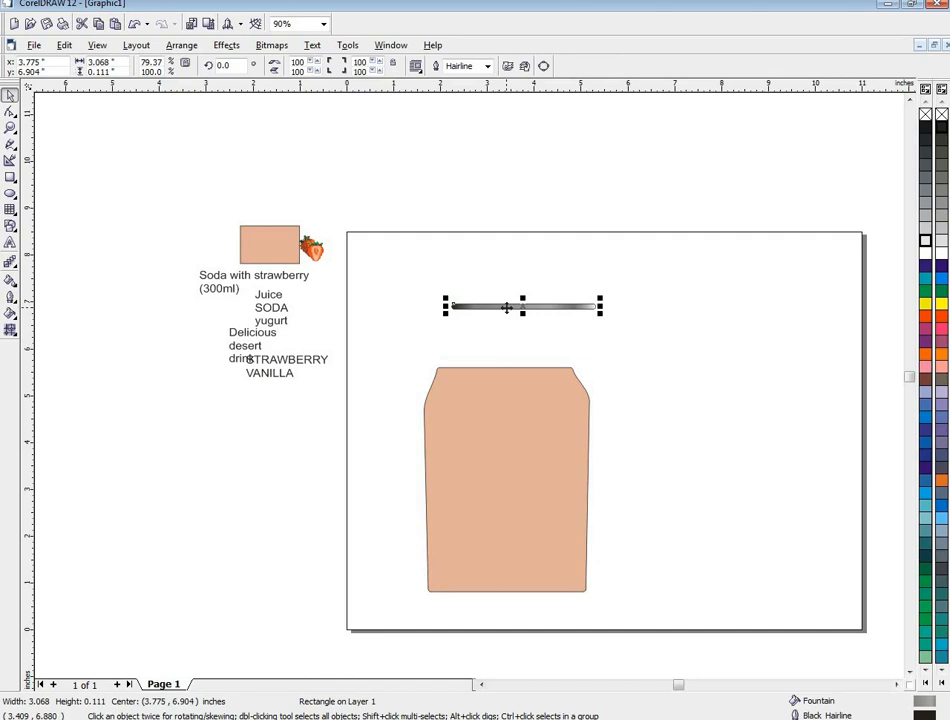
{"action": "right_click", "coordinate": [507, 308]}
{"action": "mouse_move", "coordinate": [534, 456]}
{"action": "left_click", "coordinate": [686, 456]}
{"action": "left_click", "coordinate": [651, 451]}
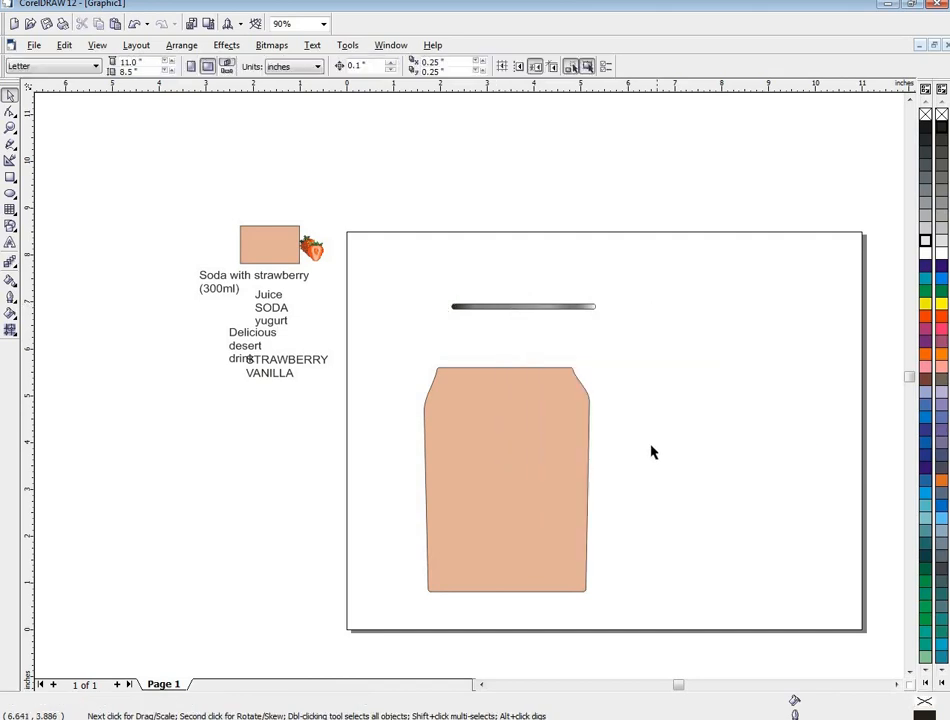
Nudge the gradient bar 0.3 inch left and 1.3 inches down onto the can body's upper edge.
{"action": "left_click", "coordinate": [521, 305]}
{"action": "key", "text": "Left"}
{"action": "key", "text": "Down"}
{"action": "key", "text": "Left"}
{"action": "key", "text": "Down"}
{"action": "key", "text": "Down"}
{"action": "key", "text": "Down"}
{"action": "key", "text": "Left"}
{"action": "key", "text": "Down"}
{"action": "key", "text": "Down"}
{"action": "key", "text": "Down"}
{"action": "key", "text": "Down"}
{"action": "key", "text": "Down"}
{"action": "key", "text": "Down"}
{"action": "key", "text": "Down"}
{"action": "key", "text": "Down"}
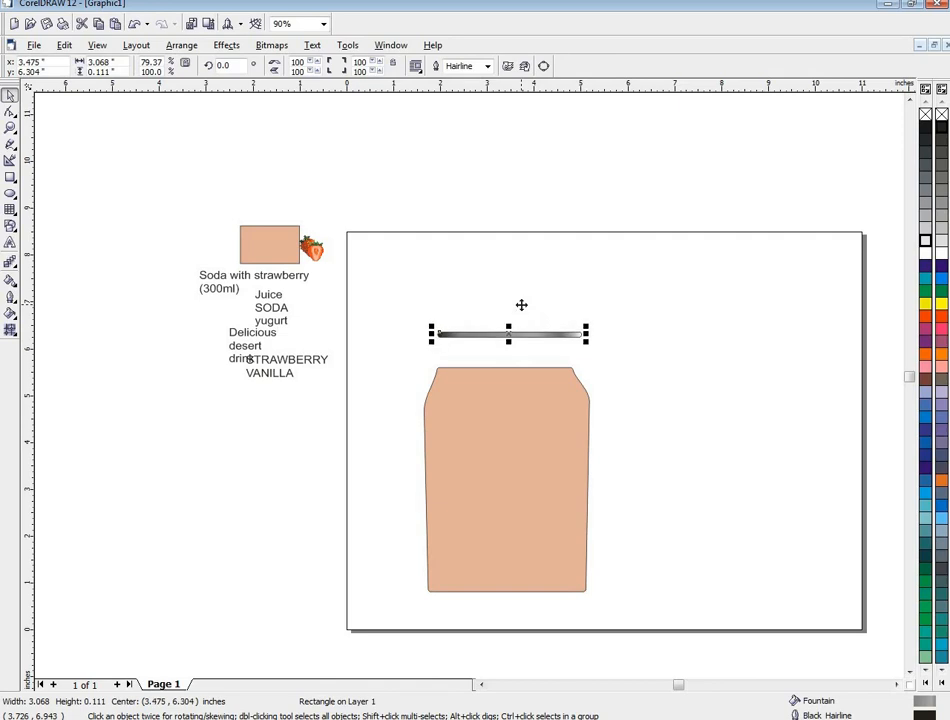
{"action": "key", "text": "Down"}
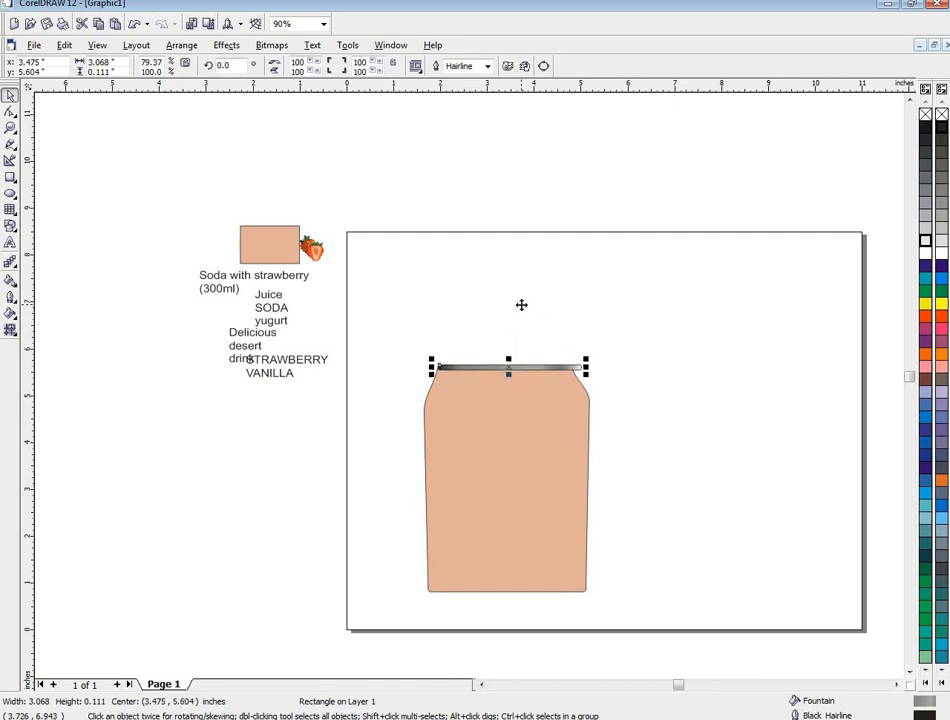
Nudge the gradient bar 0.1 inch left, and move it together with the can body 1.8 inches up and 0.3 inch left.
{"action": "key", "text": "Left"}
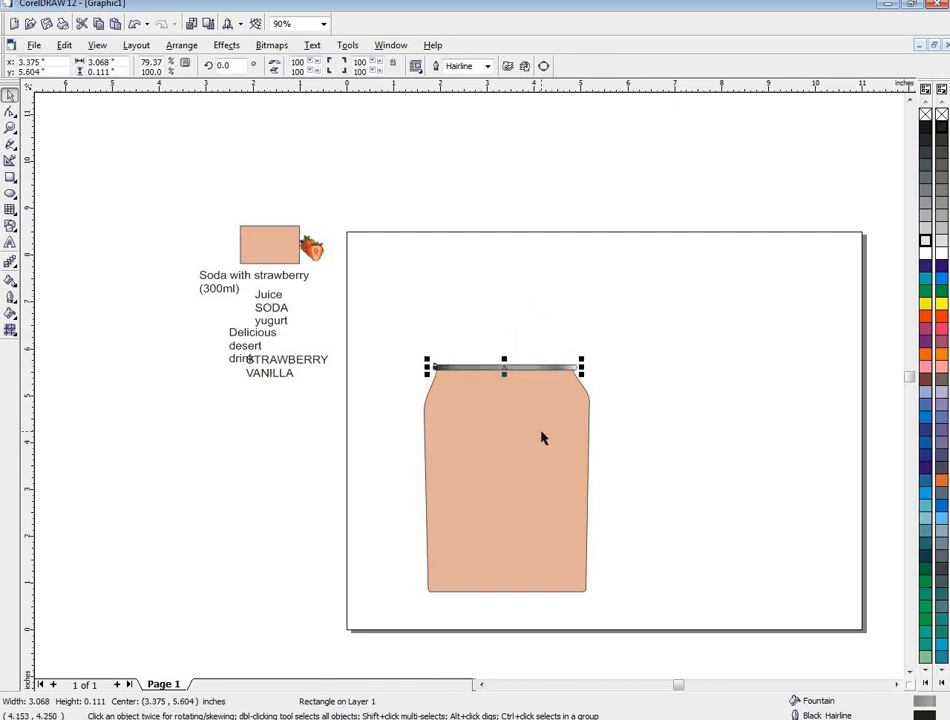
{"action": "scroll", "coordinate": [541, 437], "scroll_direction": "down", "scroll_amount": 1}
{"action": "left_click_drag", "start_coordinate": [435, 335], "coordinate": [630, 606]}
{"action": "key", "text": "Up"}
{"action": "key", "text": "Up"}
{"action": "key", "text": "Up"}
{"action": "key", "text": "Up"}
{"action": "key", "text": "Up"}
{"action": "key", "text": "Up"}
{"action": "key", "text": "Up"}
{"action": "key", "text": "Up"}
{"action": "key", "text": "Up"}
{"action": "key", "text": "Up"}
{"action": "key", "text": "Up"}
{"action": "key", "text": "Up"}
{"action": "key", "text": "Up"}
{"action": "key", "text": "Up"}
{"action": "key", "text": "Up"}
{"action": "key", "text": "Up"}
{"action": "key", "text": "Up"}
{"action": "key", "text": "Left"}
{"action": "key", "text": "Left"}
{"action": "key", "text": "Left"}
{"action": "key", "text": "Left"}
{"action": "left_click", "coordinate": [590, 548]}
Remove the outlines from the peach can body and the gradient bar on its upper edge.
{"action": "left_click", "coordinate": [564, 475]}
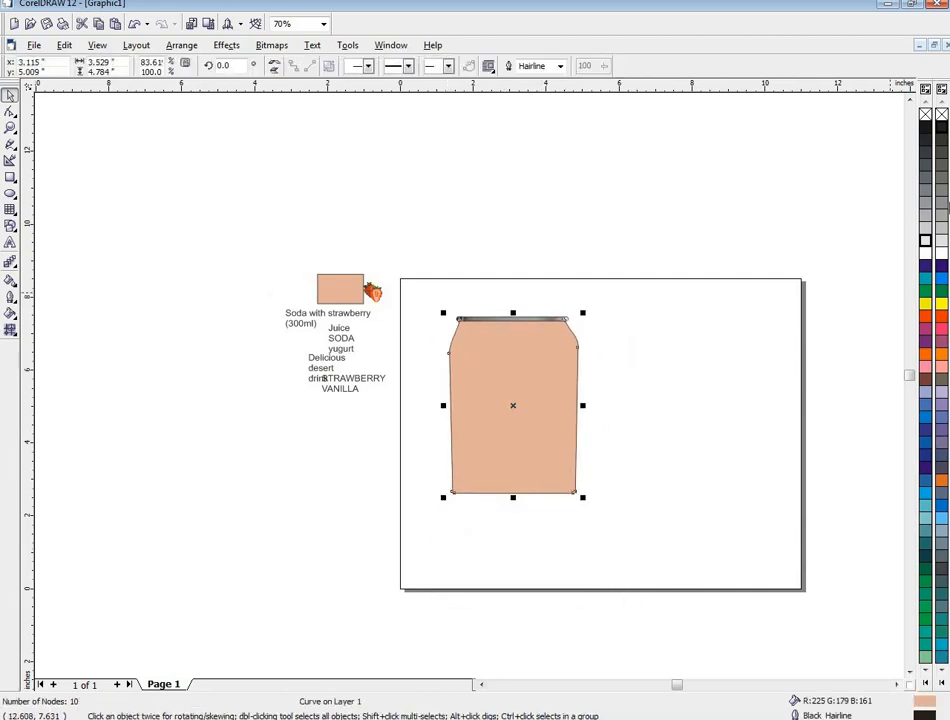
{"action": "right_click", "coordinate": [941, 116]}
{"action": "left_click", "coordinate": [520, 325]}
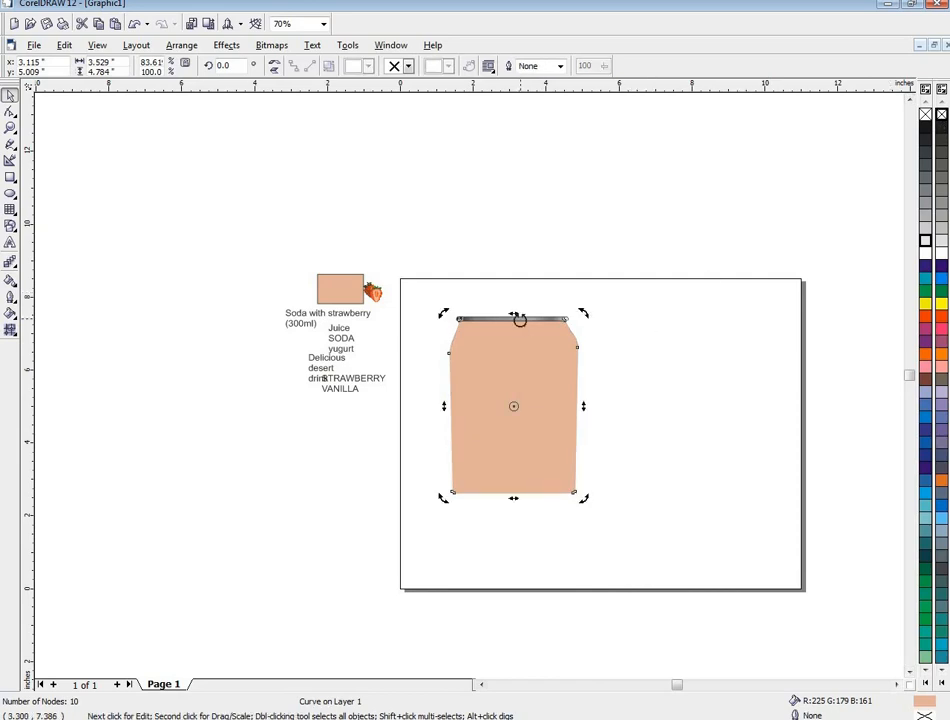
{"action": "left_click", "coordinate": [636, 290]}
{"action": "left_click", "coordinate": [534, 320]}
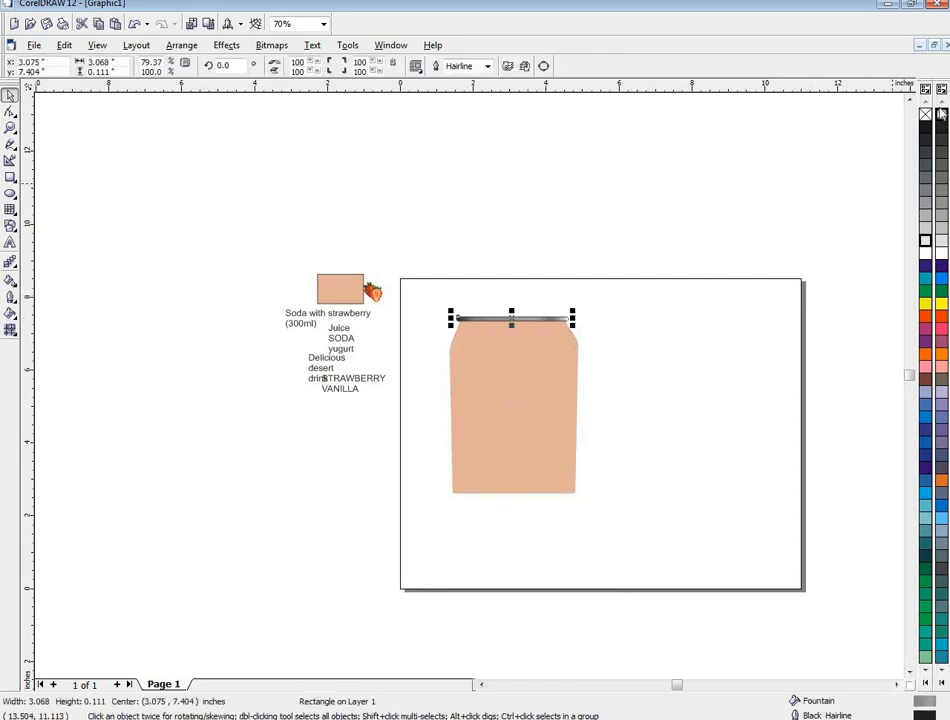
{"action": "right_click", "coordinate": [941, 116]}
{"action": "left_click", "coordinate": [565, 465]}
{"action": "left_click", "coordinate": [584, 490]}
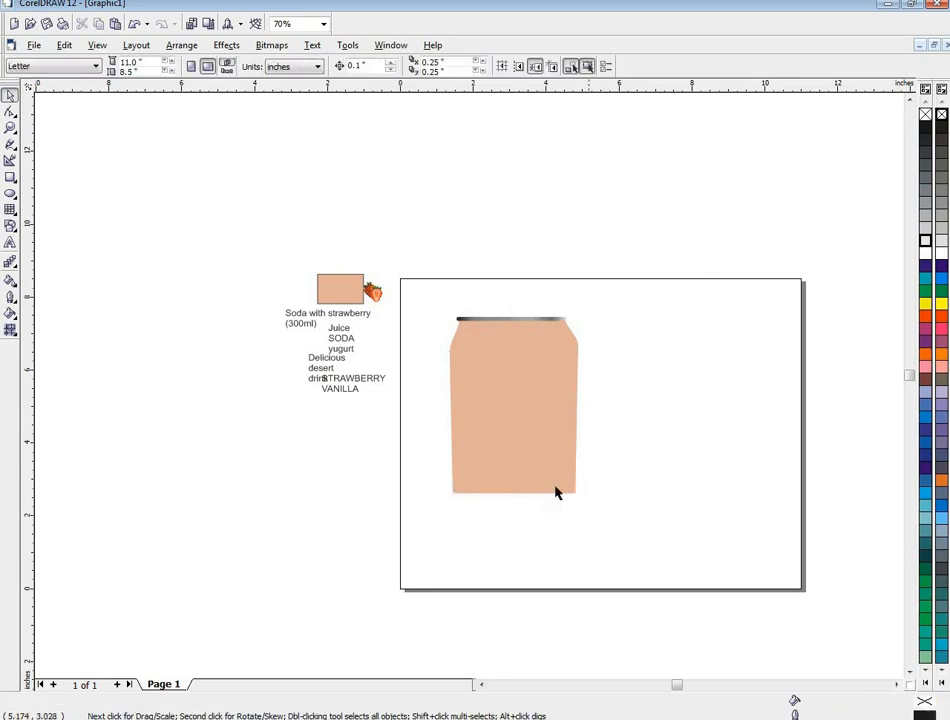
Draw a rectangle about 3.28 by 0.33 inches directly under the can body, matching its base width.
{"action": "scroll", "coordinate": [524, 512], "scroll_direction": "up", "scroll_amount": 2}
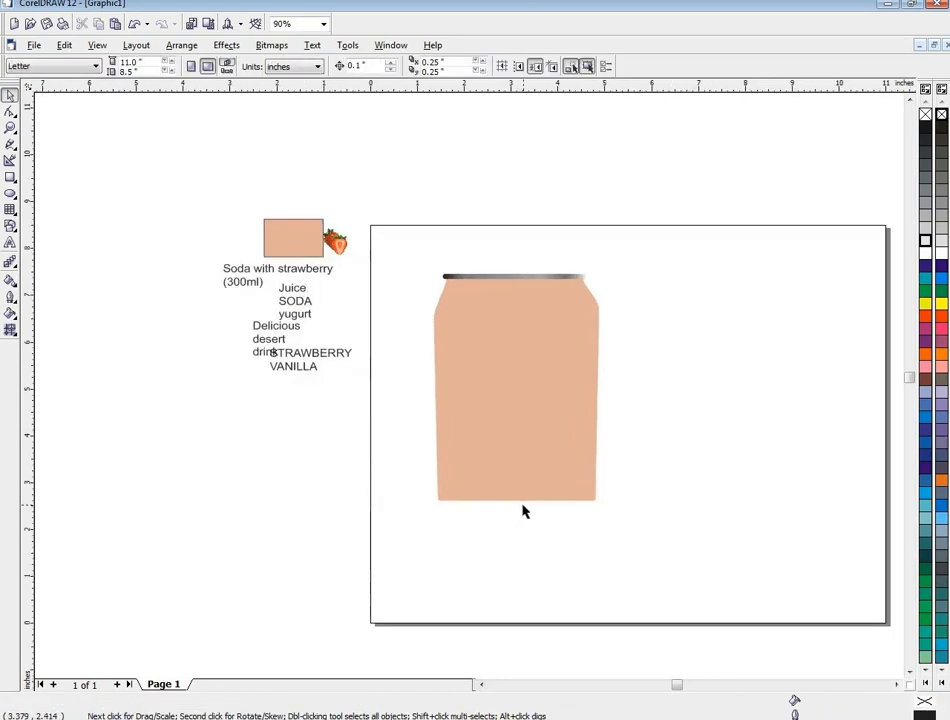
{"action": "left_click", "coordinate": [10, 177]}
{"action": "left_click_drag", "start_coordinate": [431, 507], "coordinate": [601, 522]}
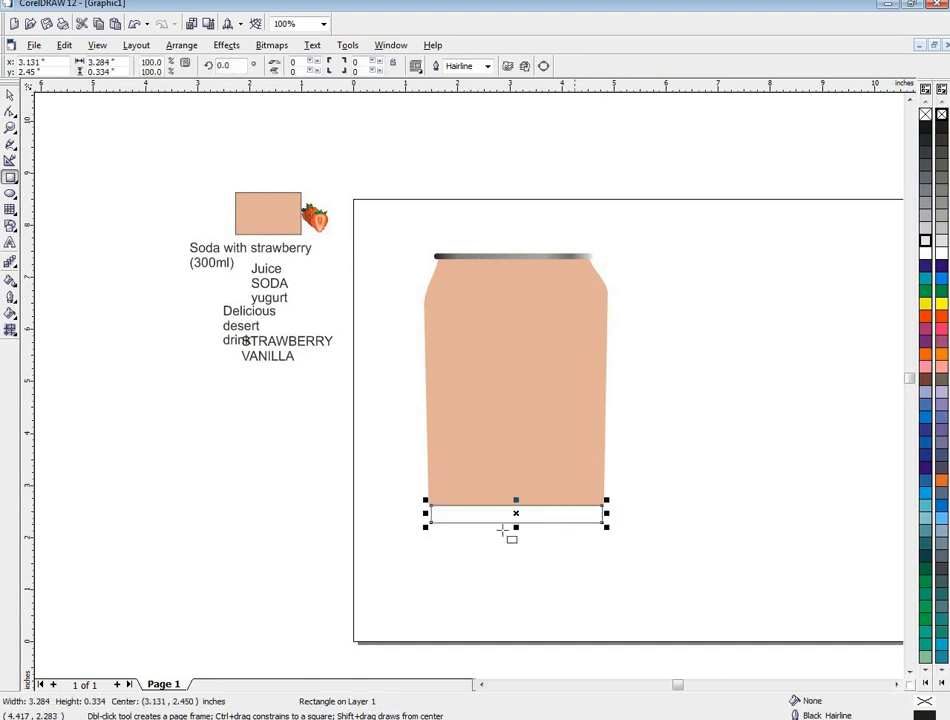
Convert the rectangle under the can to curves and pull both lower corners inward by about 0.2 inch to form a trapezoid.
{"action": "left_click", "coordinate": [11, 111]}
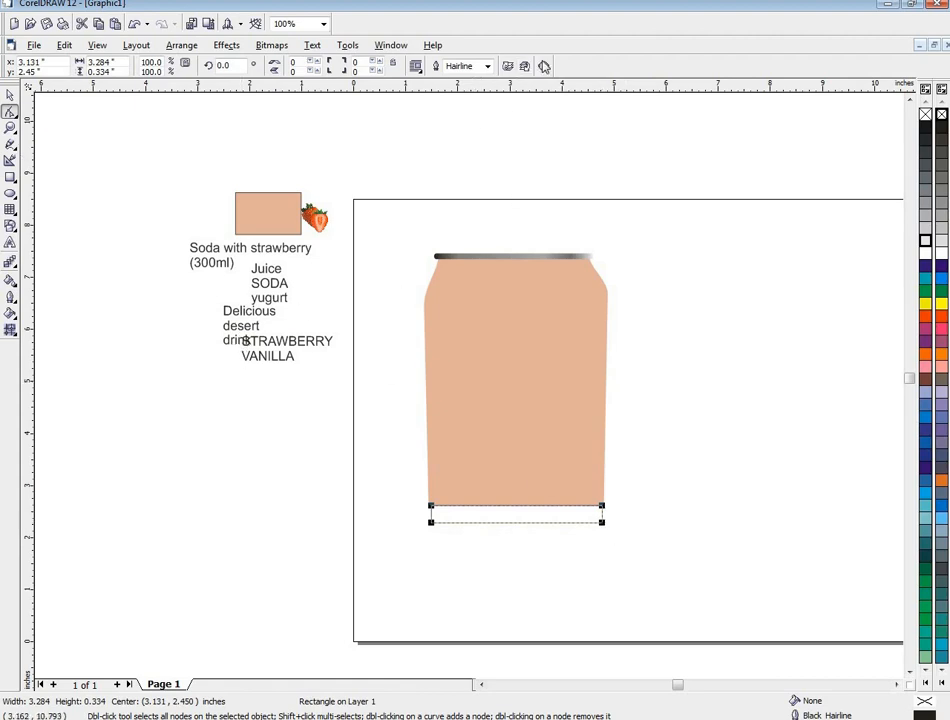
{"action": "left_click", "coordinate": [540, 66]}
{"action": "left_click_drag", "start_coordinate": [601, 522], "coordinate": [590, 522]}
{"action": "left_click_drag", "start_coordinate": [432, 523], "coordinate": [444, 522]}
Draw a thin rectangle about 2.81 by 0.17 inches under the trapezoid, and flatten the trapezoid to about 0.17 inch high.
{"action": "key", "text": "F6"}
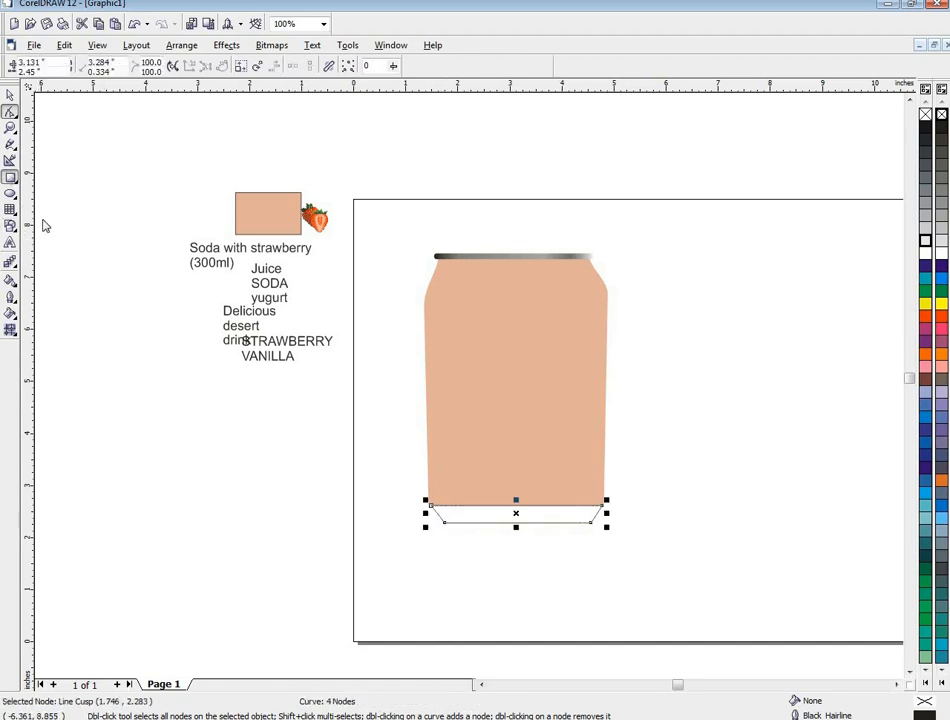
{"action": "left_click_drag", "start_coordinate": [443, 521], "coordinate": [595, 531]}
{"action": "left_click", "coordinate": [505, 511]}
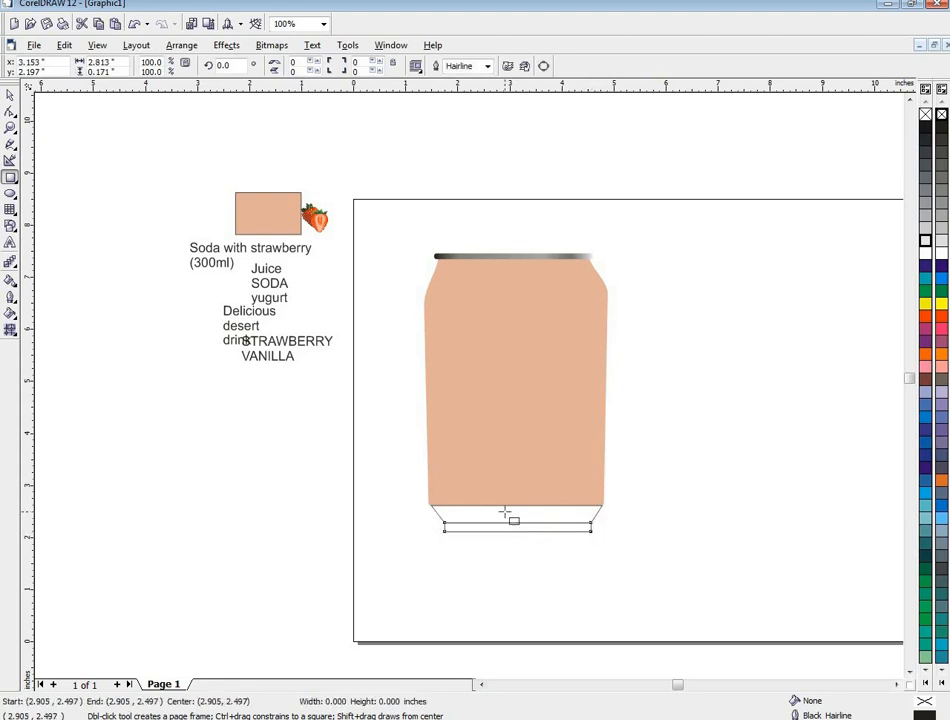
{"action": "left_click_drag", "start_coordinate": [517, 525], "coordinate": [516, 514]}
Move the thin rectangle up against the trapezoid's lower edge and reduce its height to about 0.13 inch.
{"action": "left_click", "coordinate": [515, 529]}
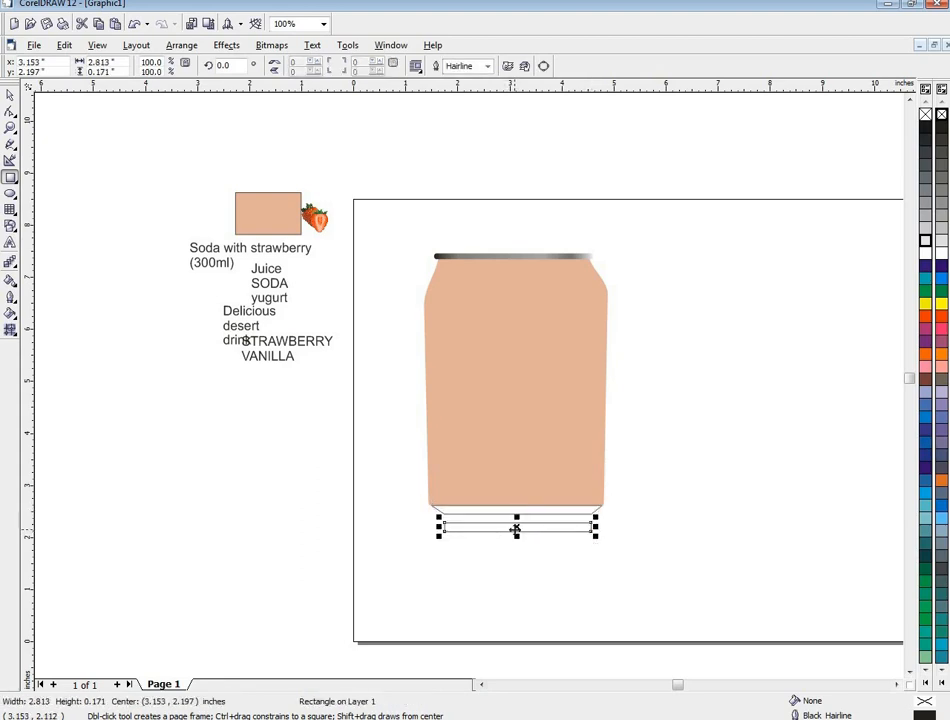
{"action": "key", "text": "Up"}
{"action": "key", "text": "Up"}
{"action": "scroll", "coordinate": [515, 529], "scroll_direction": "up", "scroll_amount": 4}
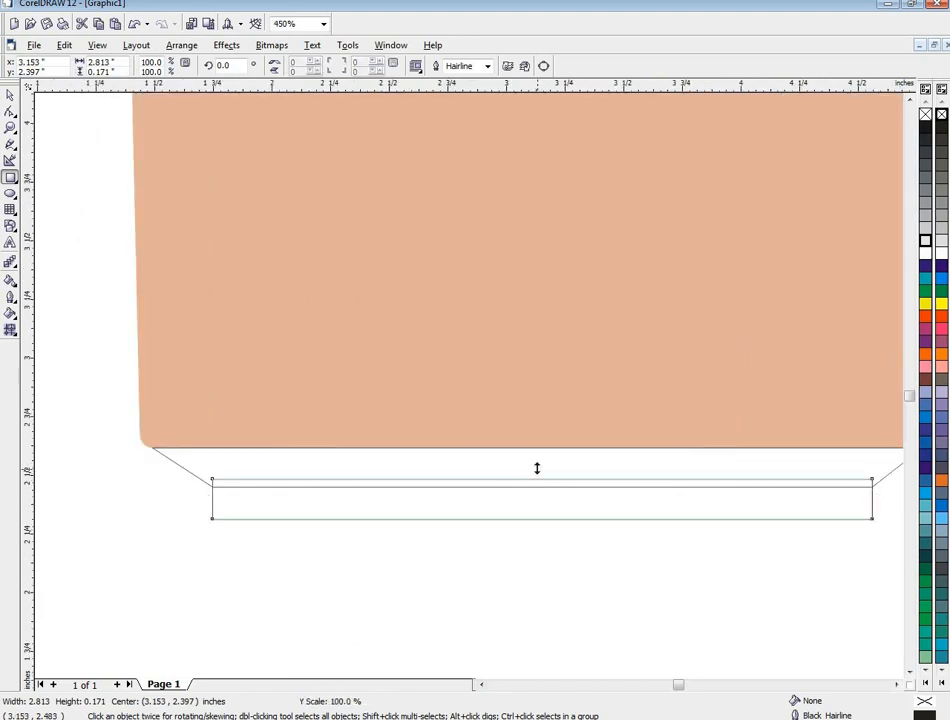
{"action": "key", "text": "Up"}
{"action": "key", "text": "Down"}
{"action": "mouse_move", "coordinate": [543, 498]}
{"action": "left_mouse_down"}
{"action": "mouse_move", "coordinate": [541, 486]}
{"action": "mouse_move", "coordinate": [541, 509]}
{"action": "left_mouse_up"}
{"action": "scroll", "coordinate": [549, 538], "scroll_direction": "down", "scroll_amount": 1}
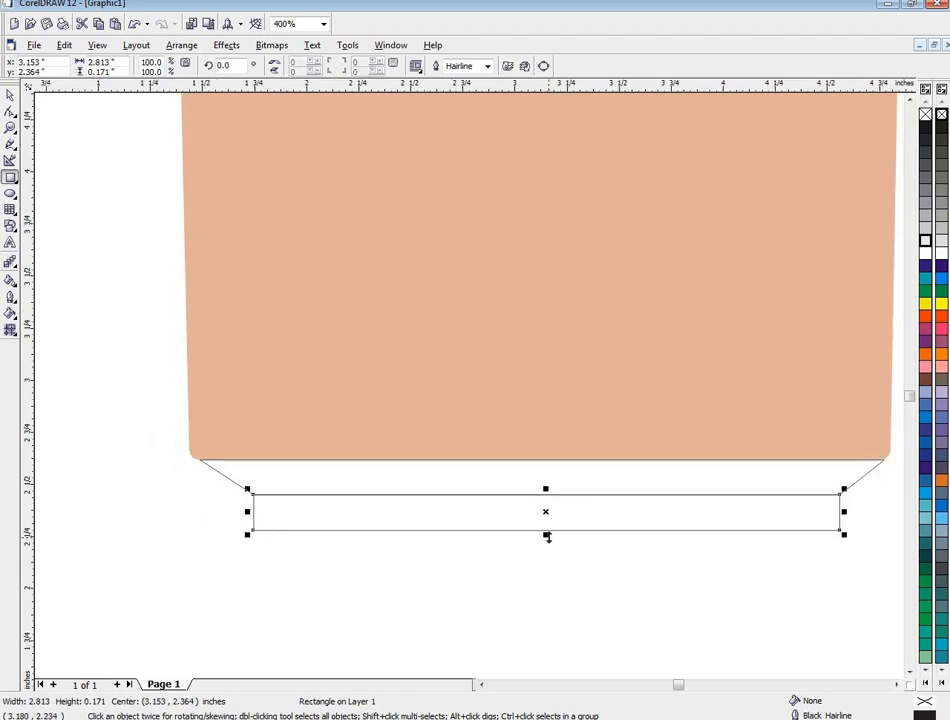
{"action": "left_click", "coordinate": [546, 534]}
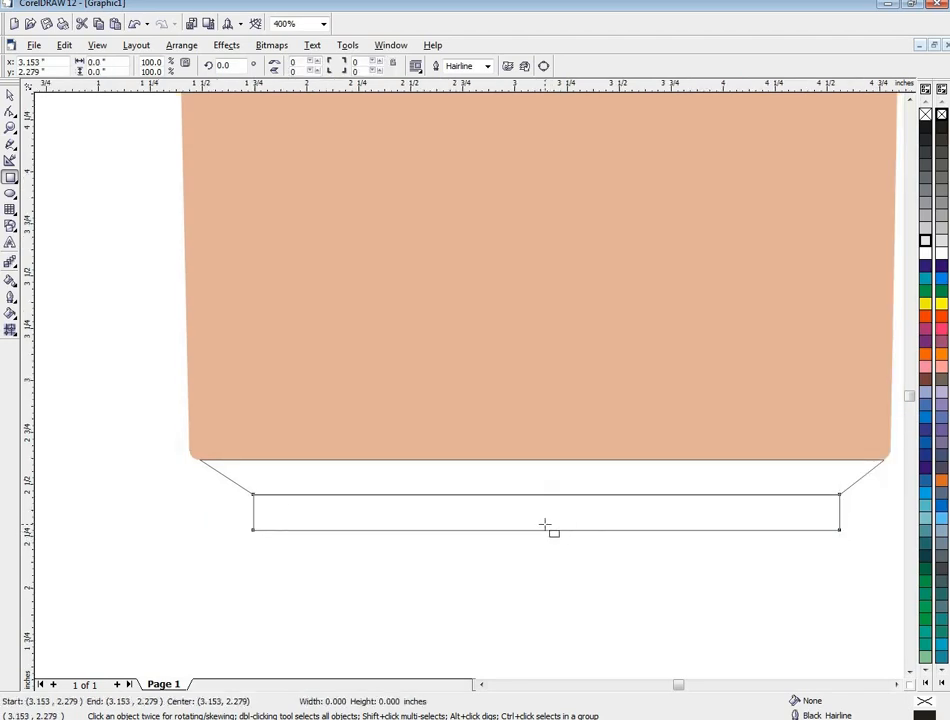
{"action": "left_click_drag", "start_coordinate": [546, 534], "coordinate": [547, 520]}
{"action": "left_click", "coordinate": [11, 111]}
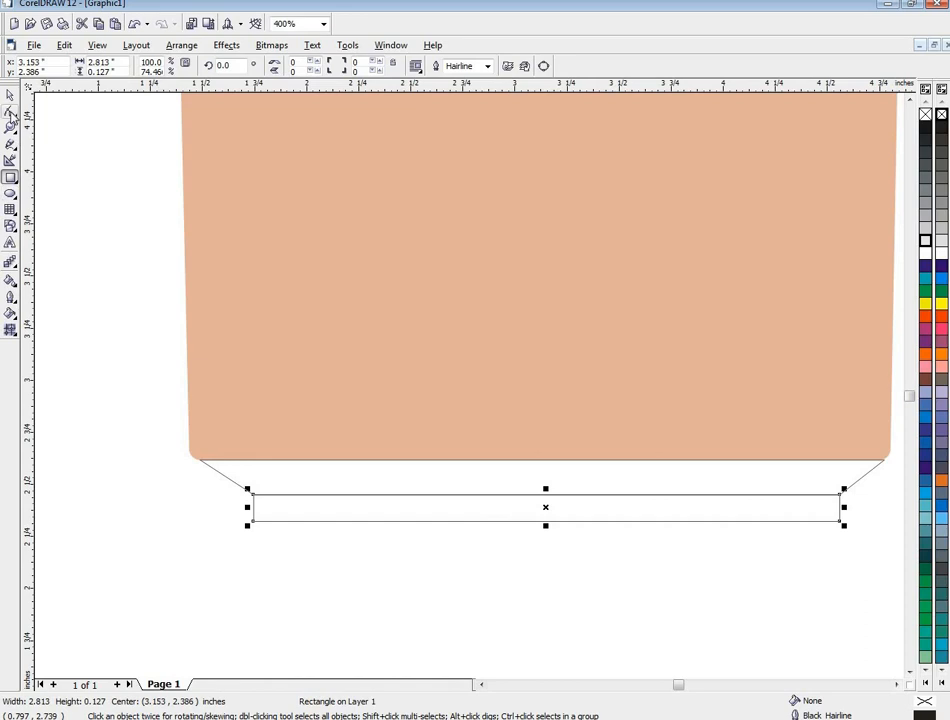
{"action": "mouse_move", "coordinate": [254, 527]}
{"action": "left_mouse_down"}
{"action": "mouse_move", "coordinate": [271, 536]}
{"action": "mouse_move", "coordinate": [240, 510]}
{"action": "left_mouse_up"}
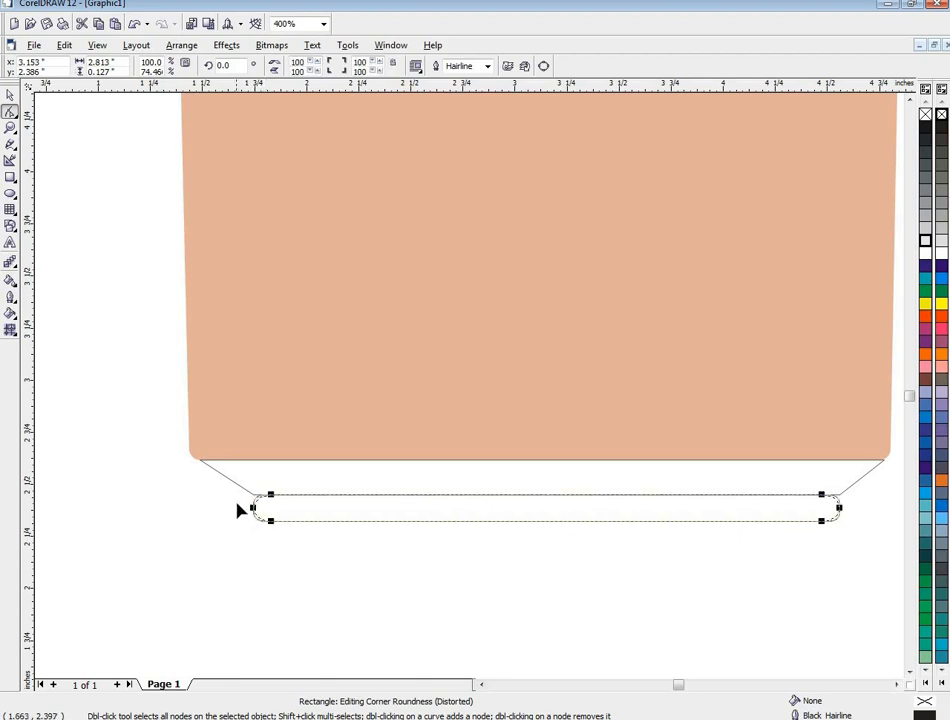
{"action": "left_click", "coordinate": [253, 510]}
{"action": "key", "text": "ctrl+z"}
{"action": "key", "text": "ctrl+z"}
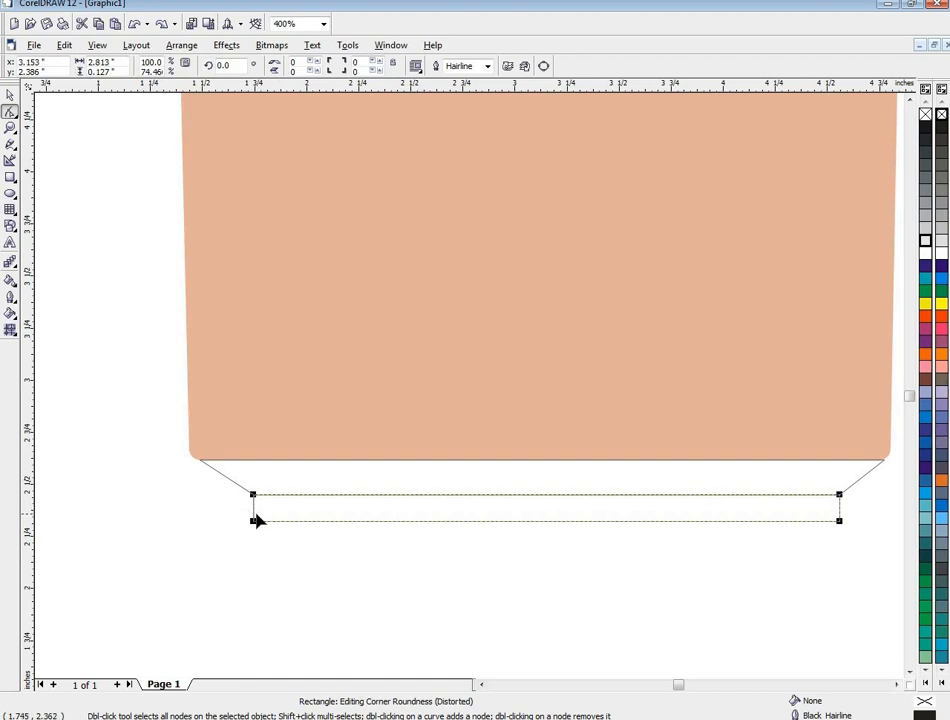
Round only the two lower corners of the thin rectangle to a roundness of 100.
{"action": "left_click_drag", "start_coordinate": [254, 523], "coordinate": [276, 527]}
{"action": "left_click", "coordinate": [839, 522]}
{"action": "scroll", "coordinate": [665, 546], "scroll_direction": "down", "scroll_amount": 2}
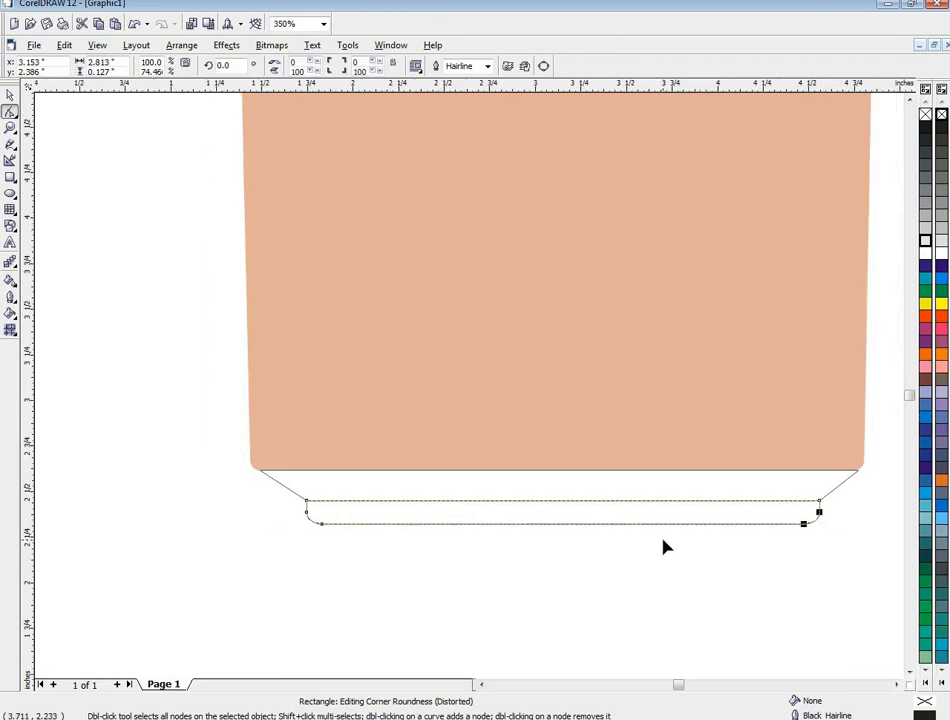
{"action": "scroll", "coordinate": [665, 546], "scroll_direction": "down", "scroll_amount": 4}
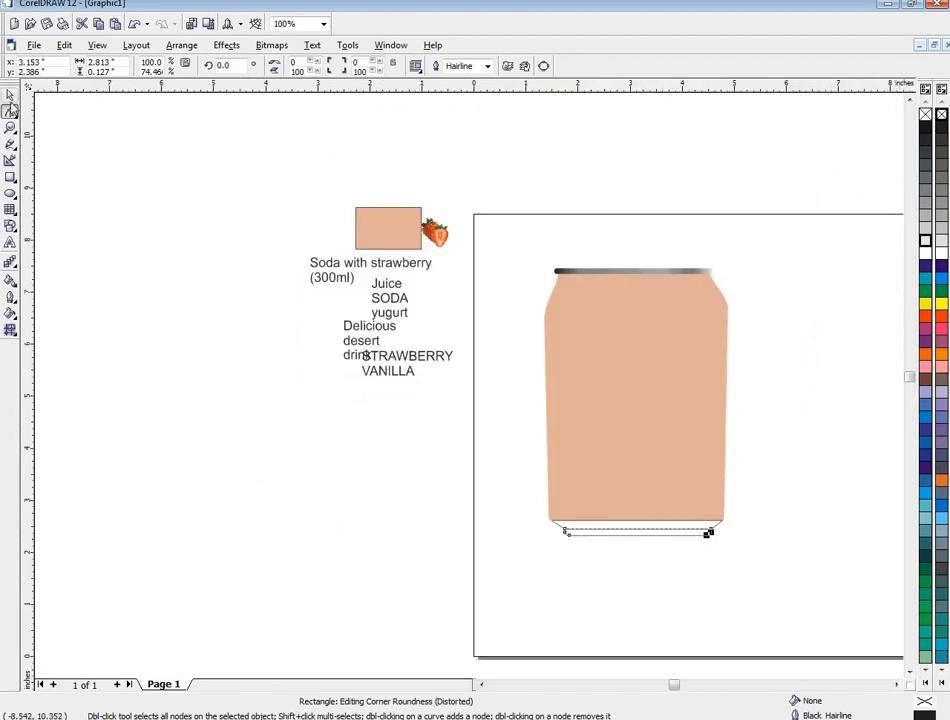
Fill the trapezoid with a custom linear fountain fill, adding a light grey stop at 14% and a mid grey stop at 73%.
{"action": "left_click", "coordinate": [10, 96]}
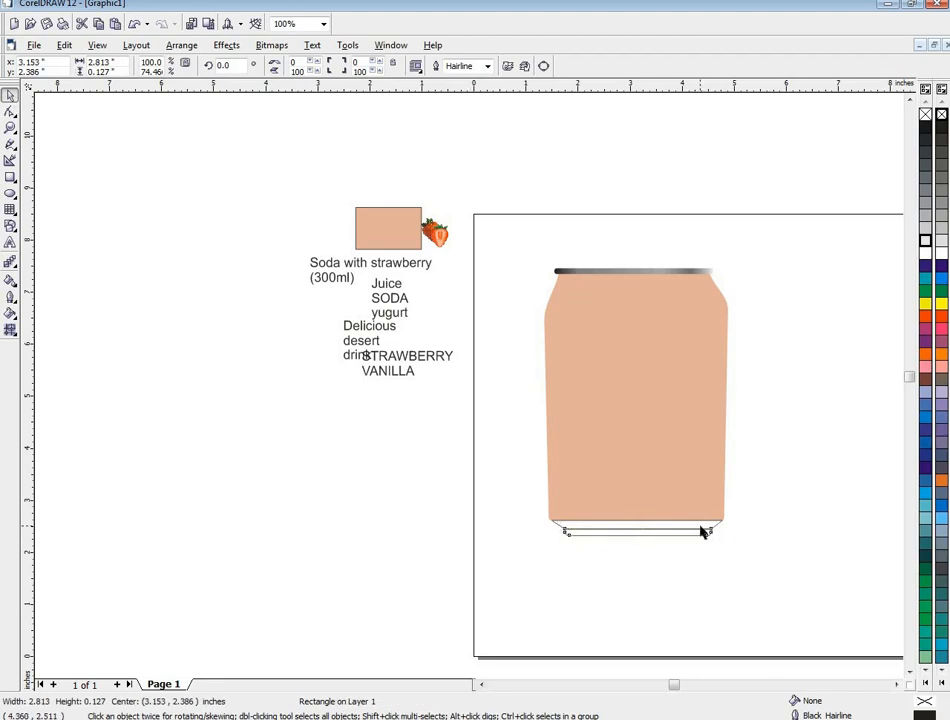
{"action": "left_click", "coordinate": [703, 531]}
{"action": "key", "text": "ctrl+q"}
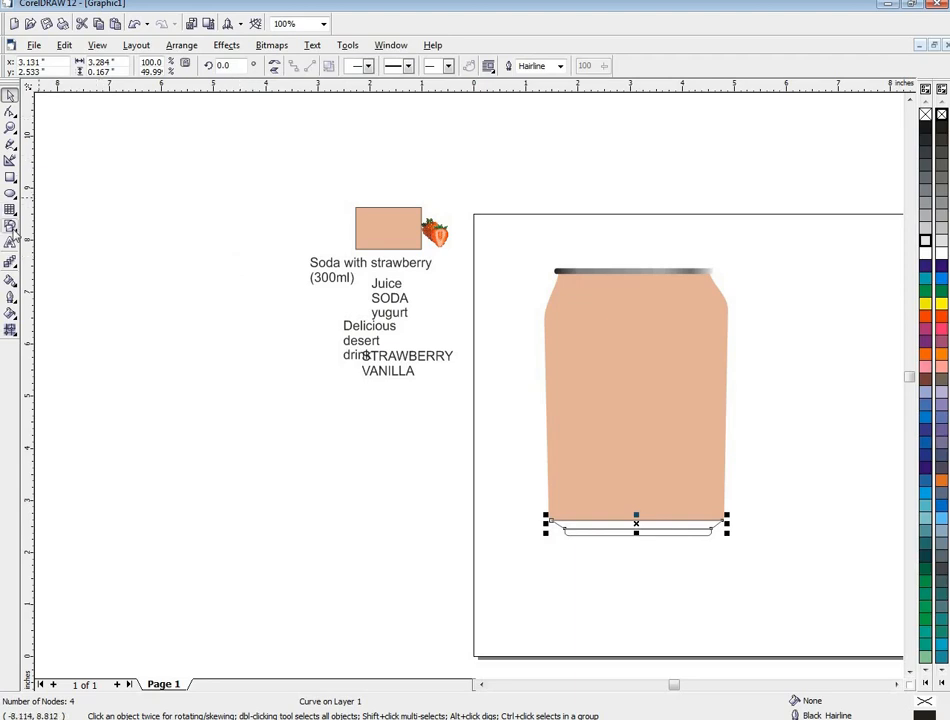
{"action": "left_click", "coordinate": [10, 315]}
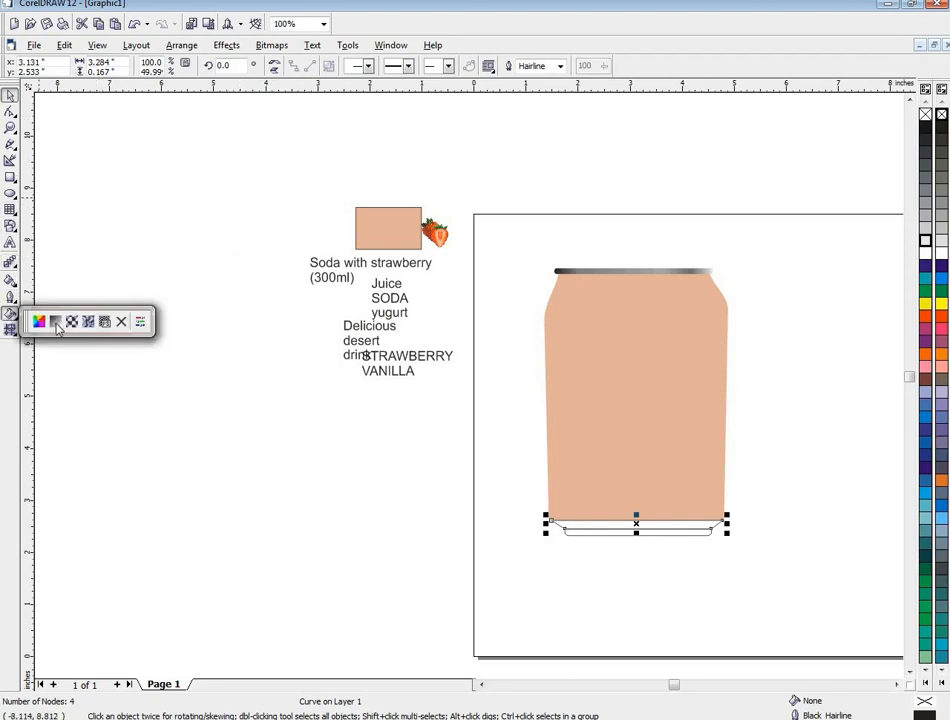
{"action": "left_click", "coordinate": [55, 322]}
{"action": "left_click", "coordinate": [430, 353]}
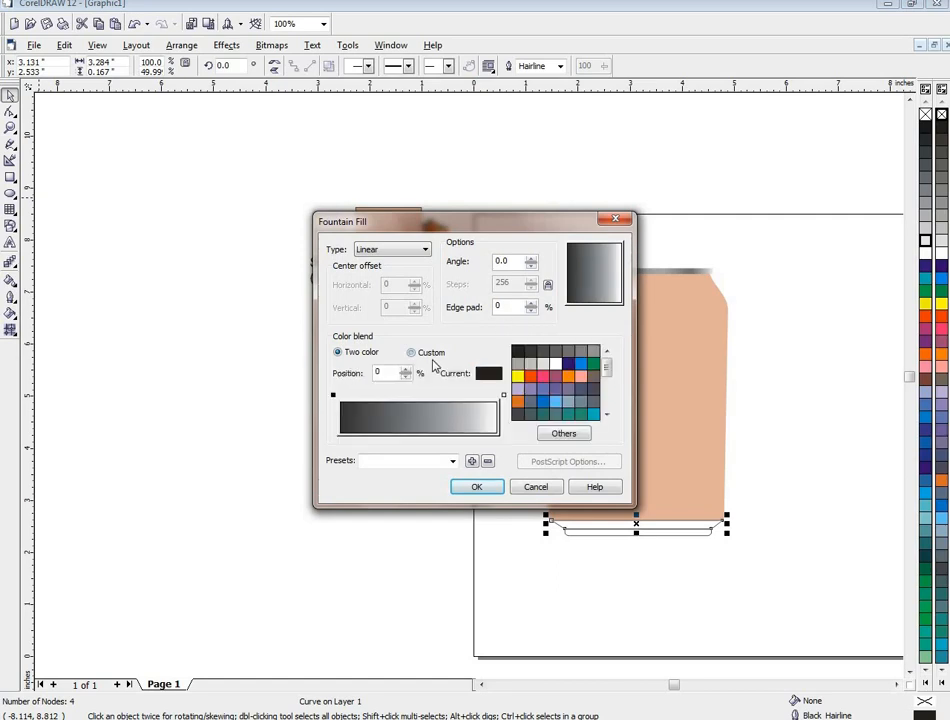
{"action": "left_click", "coordinate": [399, 394]}
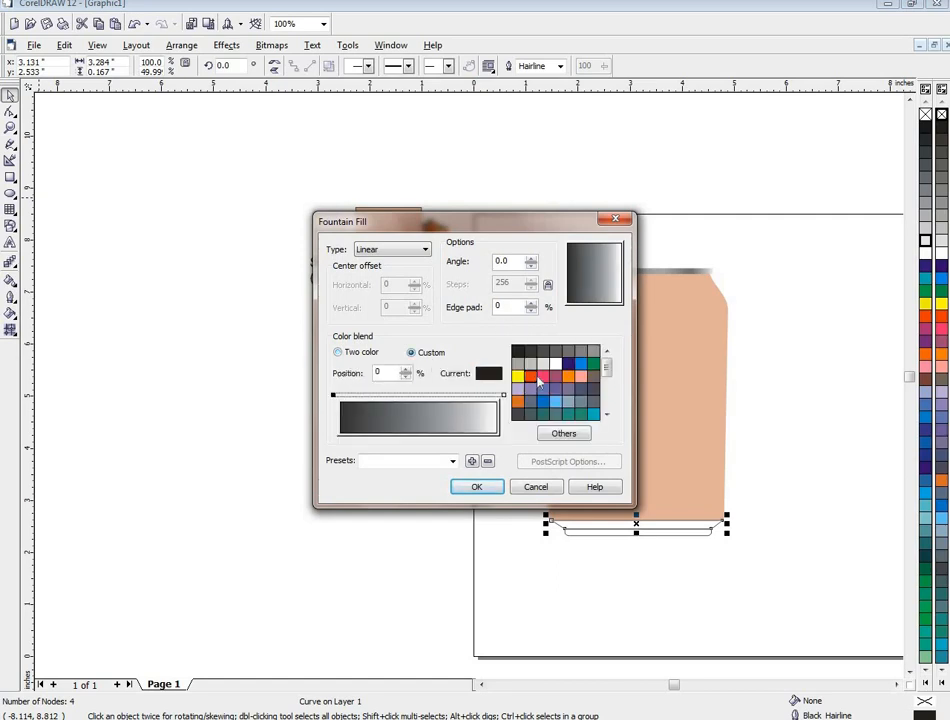
{"action": "double_click", "coordinate": [363, 396]}
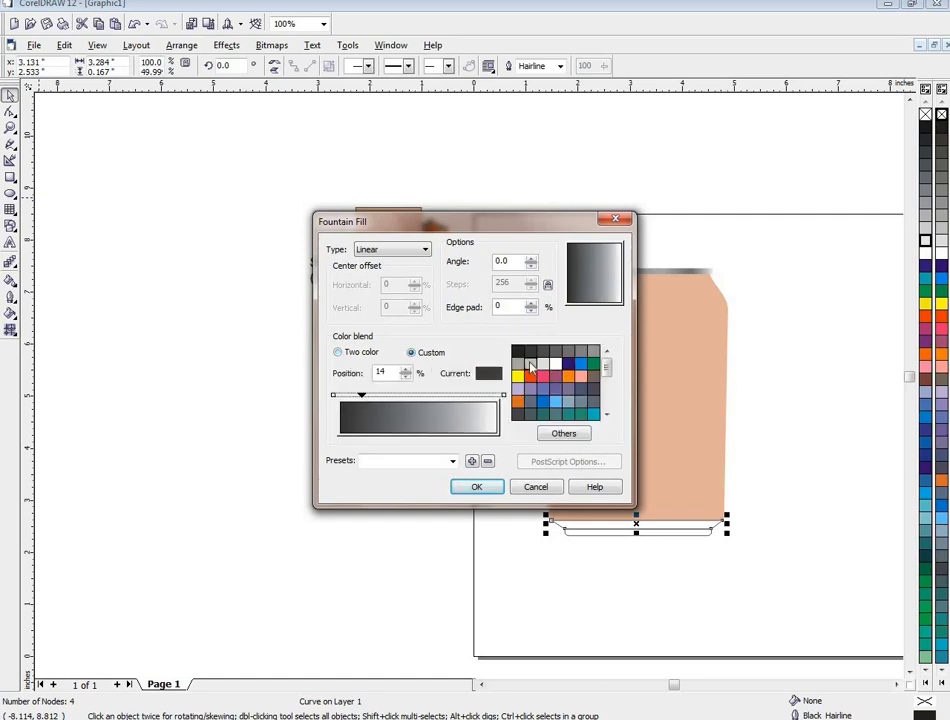
{"action": "left_click", "coordinate": [518, 363]}
{"action": "double_click", "coordinate": [455, 396]}
{"action": "left_click", "coordinate": [580, 360]}
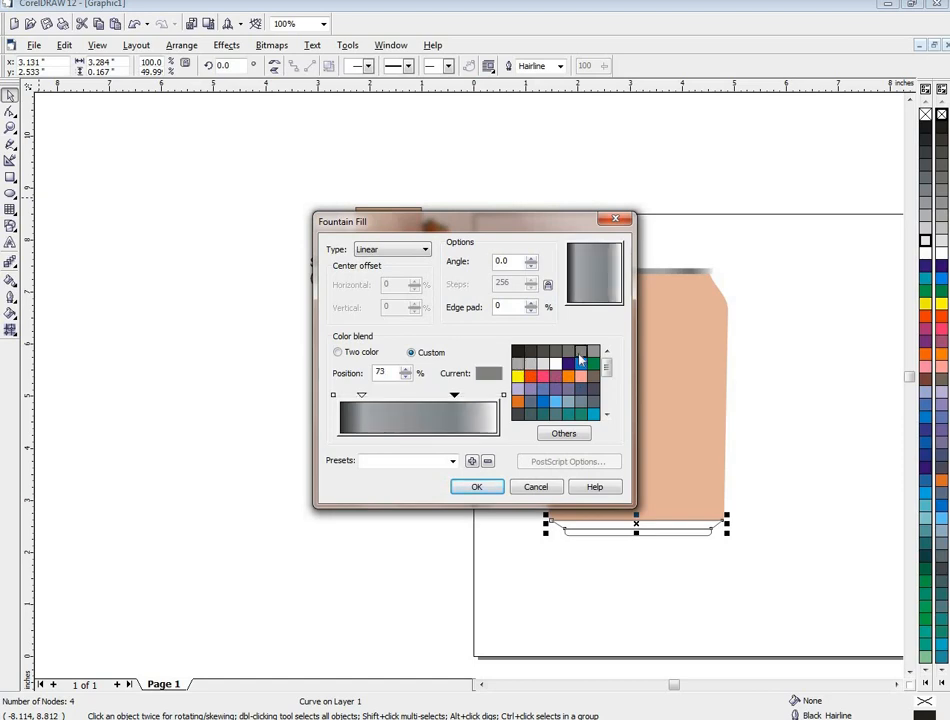
{"action": "left_click", "coordinate": [480, 488]}
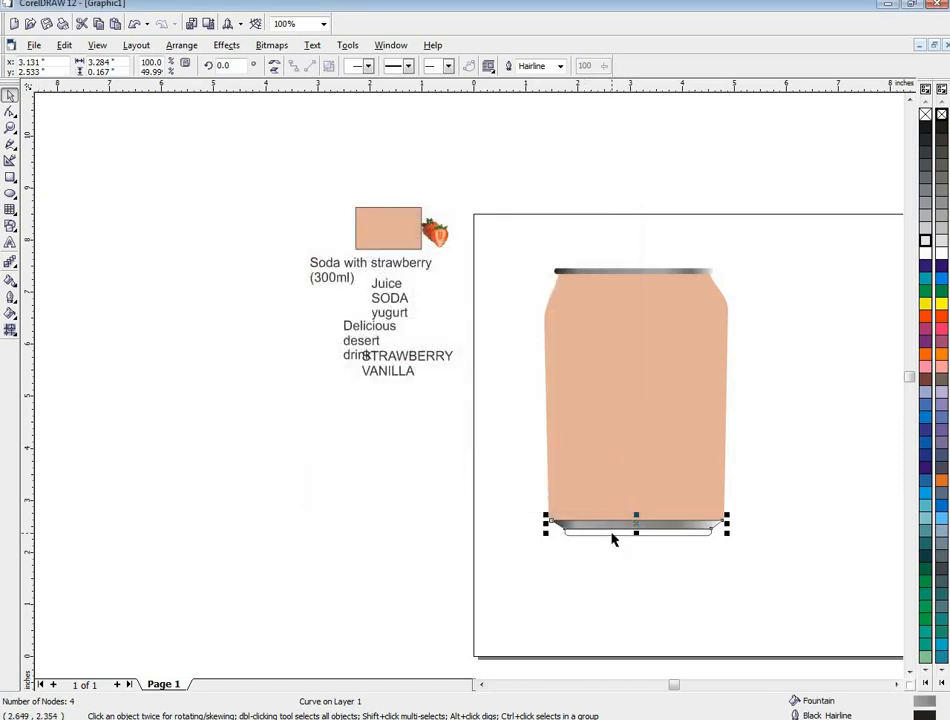
Fill the thin rounded rectangle with a custom linear fountain fill, adding a light grey stop near the dark end and a dark grey one at 86%.
{"action": "left_click", "coordinate": [613, 539]}
{"action": "left_click", "coordinate": [10, 313]}
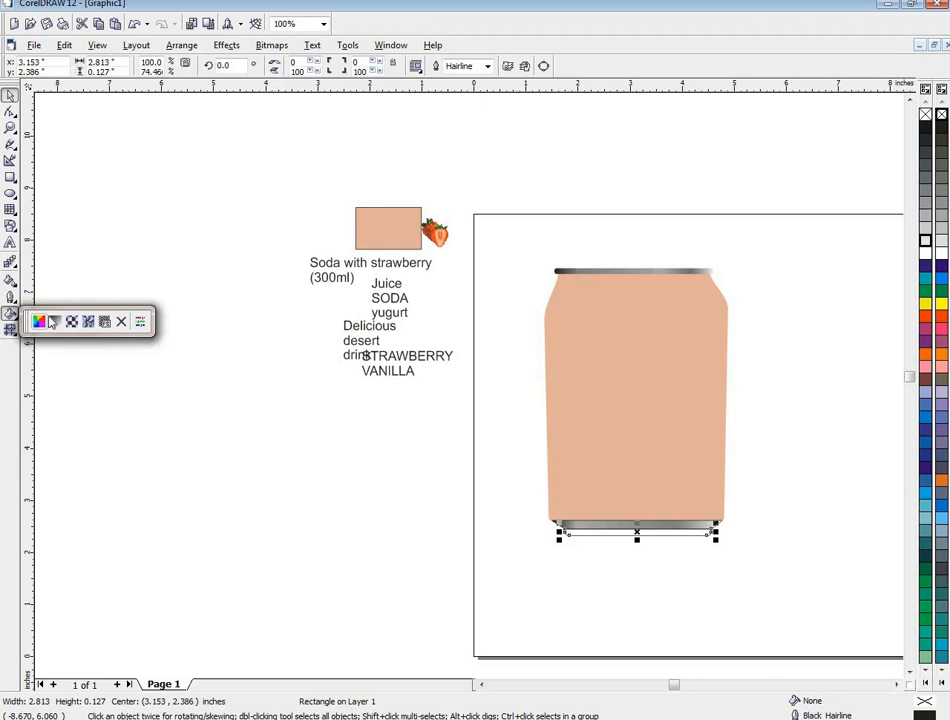
{"action": "left_click", "coordinate": [54, 321]}
{"action": "left_click", "coordinate": [410, 352]}
{"action": "double_click", "coordinate": [376, 395]}
{"action": "left_click", "coordinate": [530, 364]}
{"action": "double_click", "coordinate": [475, 395]}
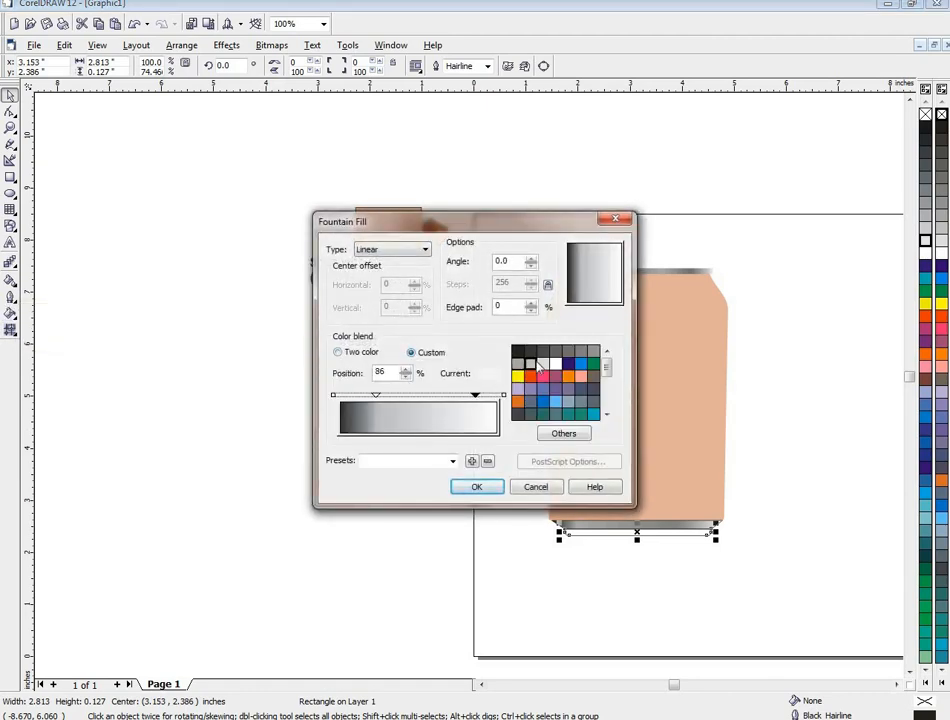
{"action": "left_click", "coordinate": [555, 357]}
{"action": "left_click", "coordinate": [476, 487]}
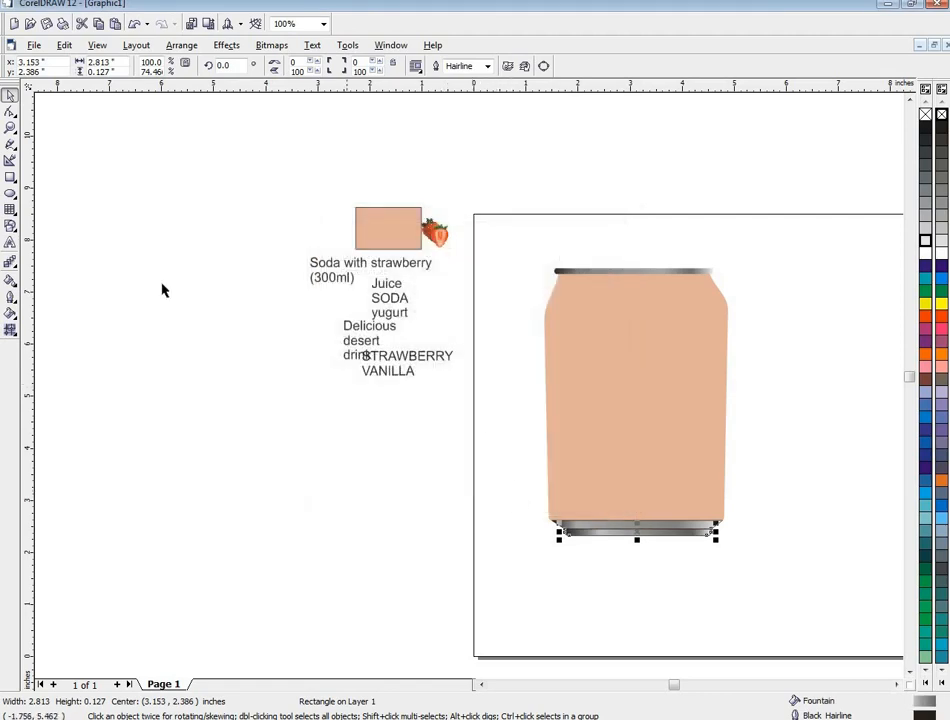
Remove the outlines from both gradient pieces of the can base and deselect them.
{"action": "left_click_drag", "start_coordinate": [530, 511], "coordinate": [730, 556]}
{"action": "right_click", "coordinate": [940, 115]}
{"action": "left_click", "coordinate": [57, 130]}
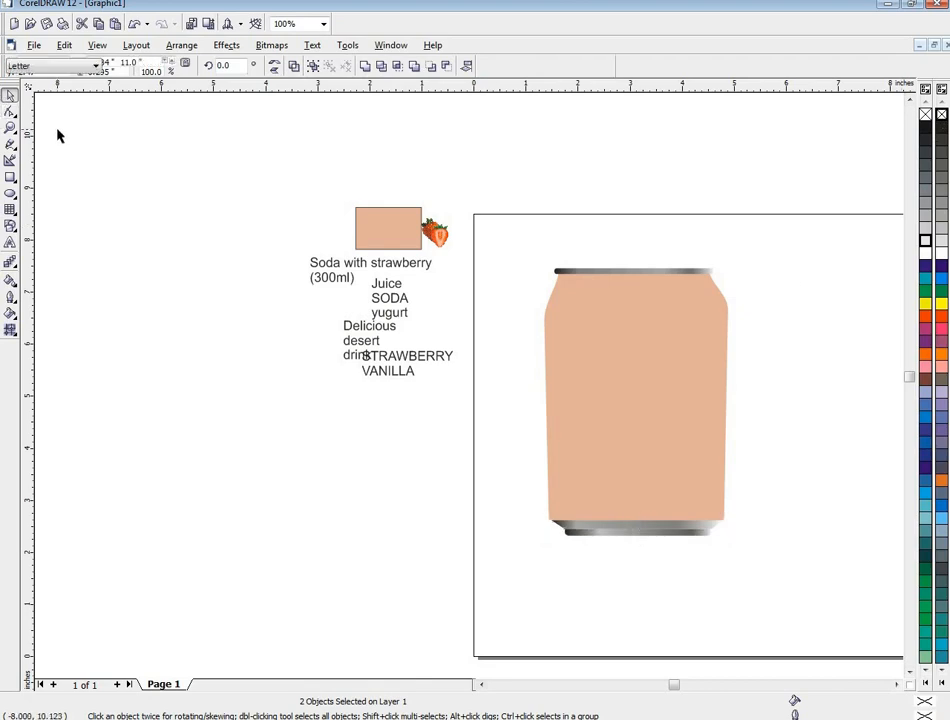
Move all four can parts together off the page, to the empty area left of the sample texts.
{"action": "scroll", "coordinate": [806, 575], "scroll_direction": "down", "scroll_amount": 1}
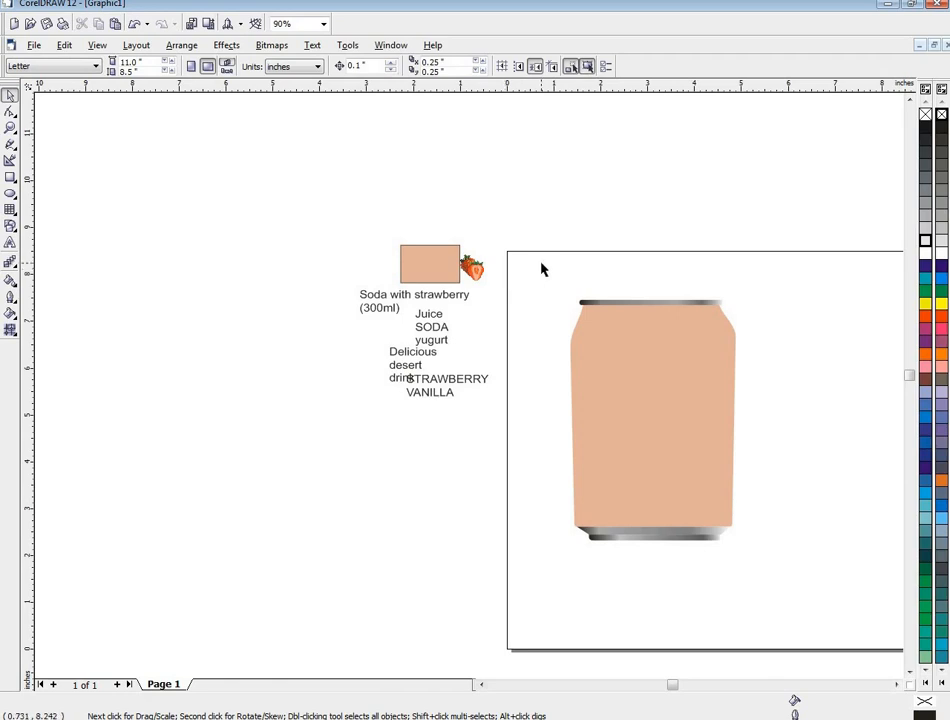
{"action": "left_click_drag", "start_coordinate": [541, 269], "coordinate": [759, 572]}
{"action": "left_click_drag", "start_coordinate": [683, 528], "coordinate": [220, 548]}
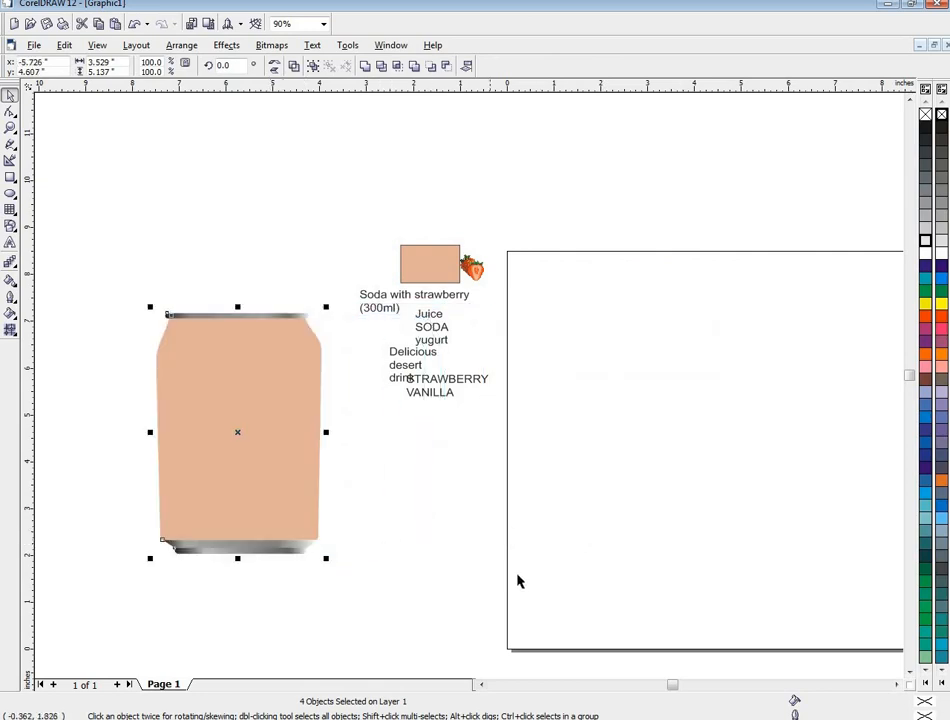
Draw a background rectangle about 11 by 8.52 inches covering the whole page and fit its edges to the page border.
{"action": "left_click", "coordinate": [897, 685]}
{"action": "left_click", "coordinate": [897, 685]}
{"action": "left_click", "coordinate": [897, 685]}
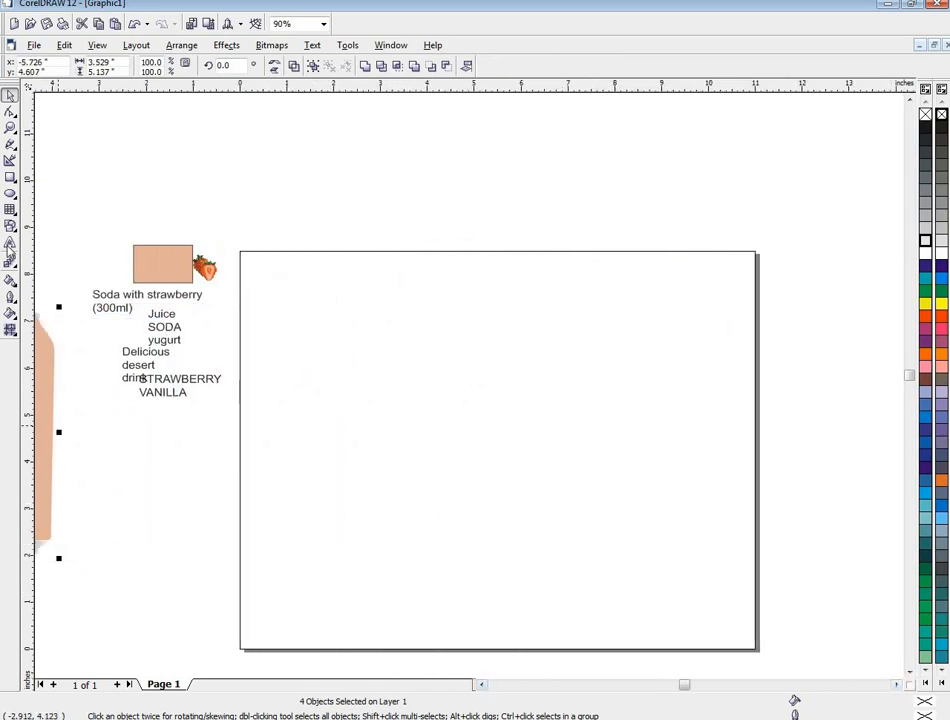
{"action": "left_click", "coordinate": [10, 177]}
{"action": "left_click_drag", "start_coordinate": [240, 255], "coordinate": [758, 638]}
{"action": "mouse_move", "coordinate": [231, 436]}
{"action": "left_mouse_down"}
{"action": "mouse_move", "coordinate": [299, 439]}
{"action": "mouse_move", "coordinate": [232, 440]}
{"action": "left_mouse_up"}
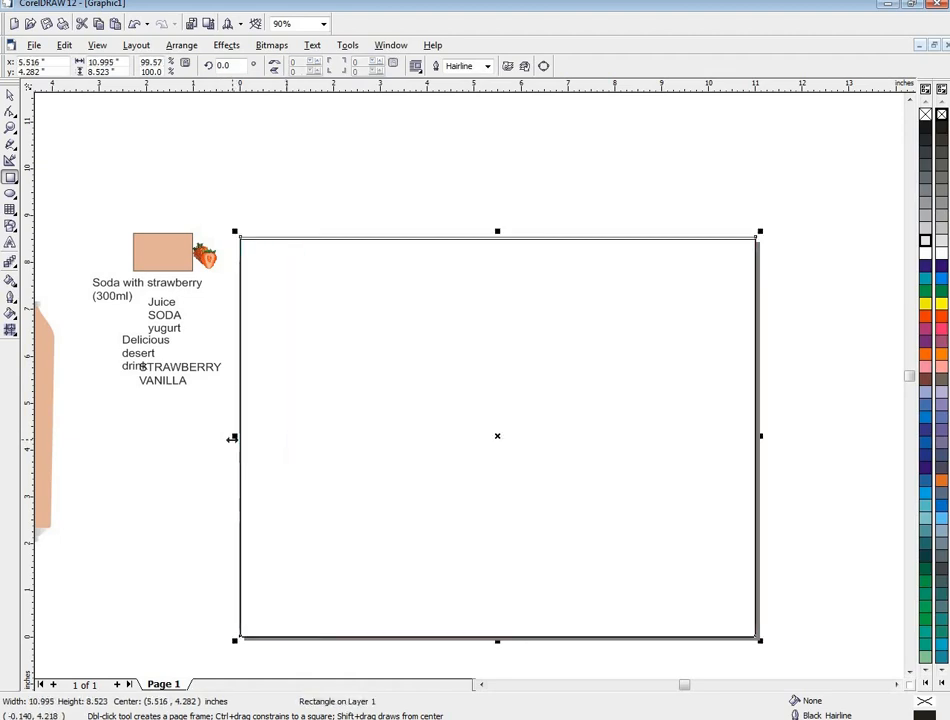
Lower the background rectangle's upper edge to make it about 8.46 inches high and fill it with the sampled peach colour (R225 G179 B161).
{"action": "left_click_drag", "start_coordinate": [498, 238], "coordinate": [498, 233]}
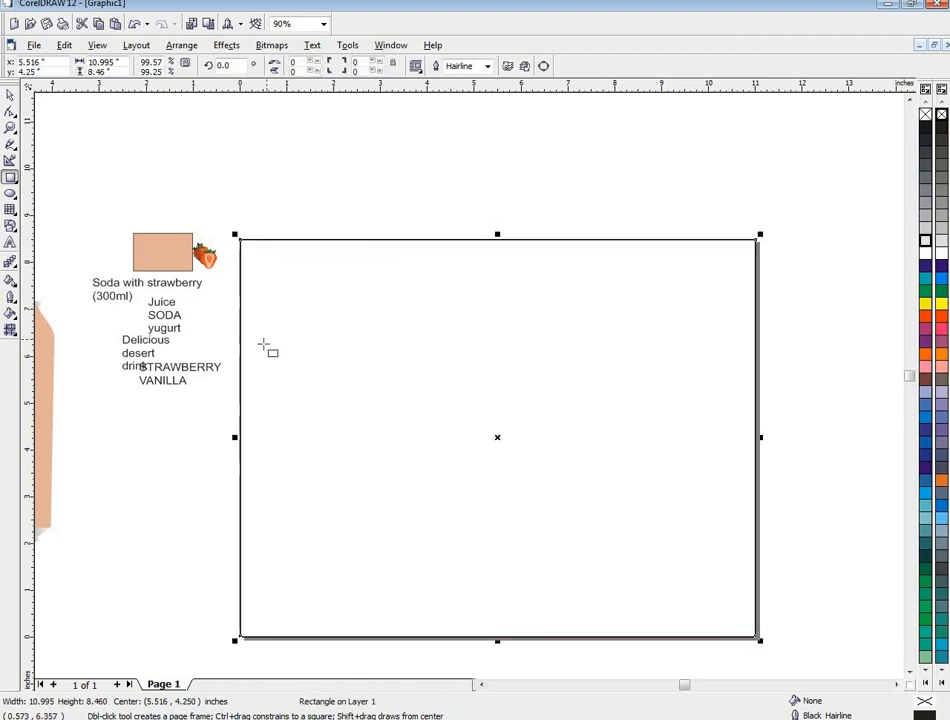
{"action": "left_click", "coordinate": [10, 284]}
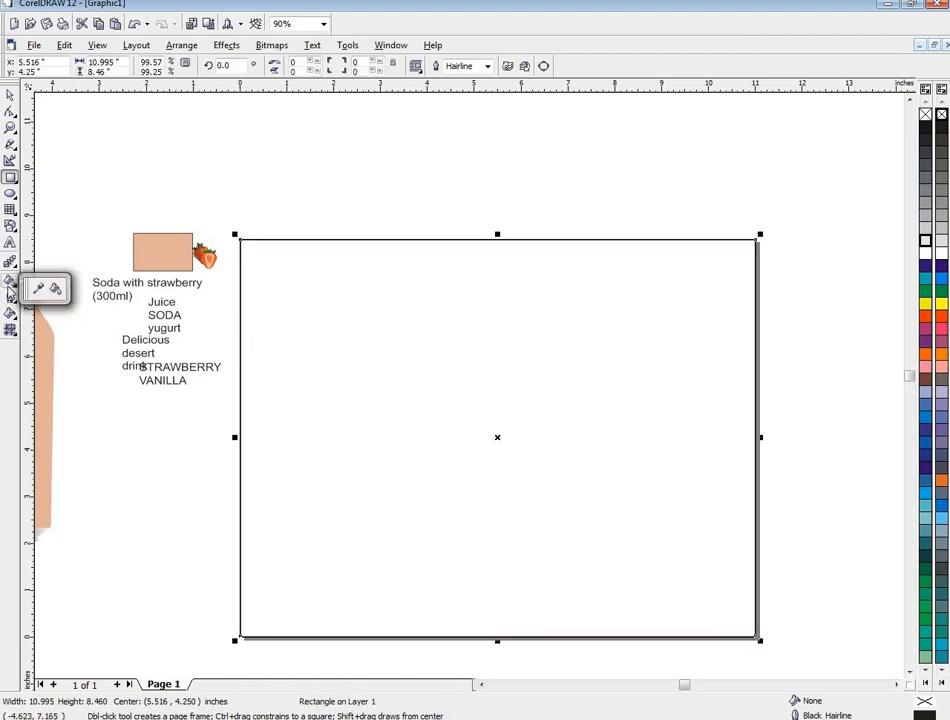
{"action": "left_click", "coordinate": [40, 284]}
{"action": "left_click", "coordinate": [15, 284]}
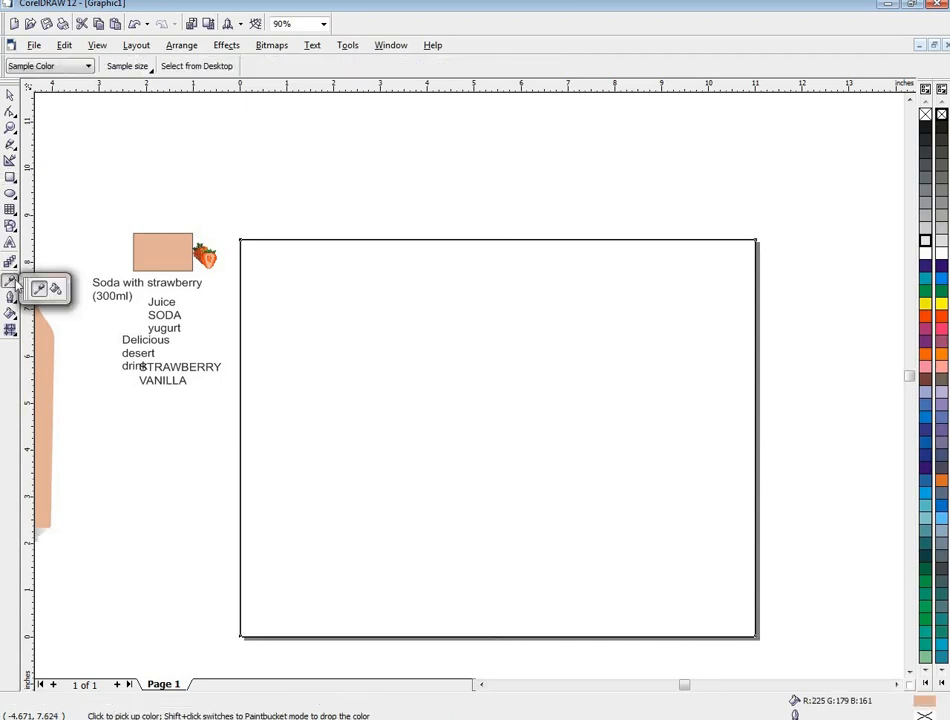
{"action": "left_click", "coordinate": [45, 289]}
{"action": "left_click", "coordinate": [12, 284]}
{"action": "left_click", "coordinate": [66, 286]}
{"action": "left_click", "coordinate": [318, 288]}
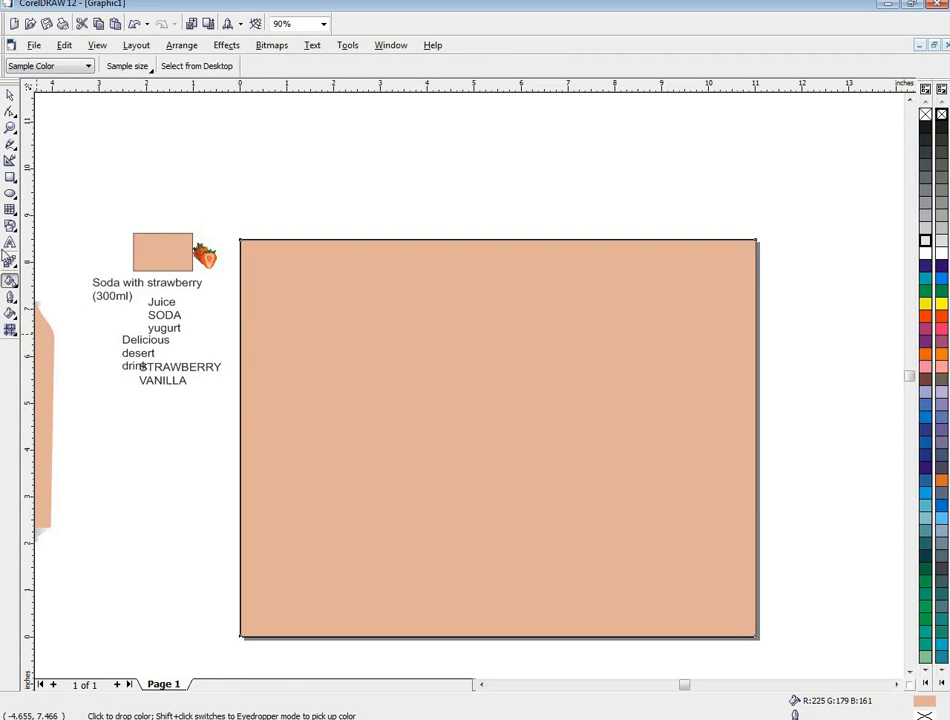
Draw a full-width rectangle over the lower part of the background and reduce it to about 2.85 inches high.
{"action": "left_click", "coordinate": [10, 177]}
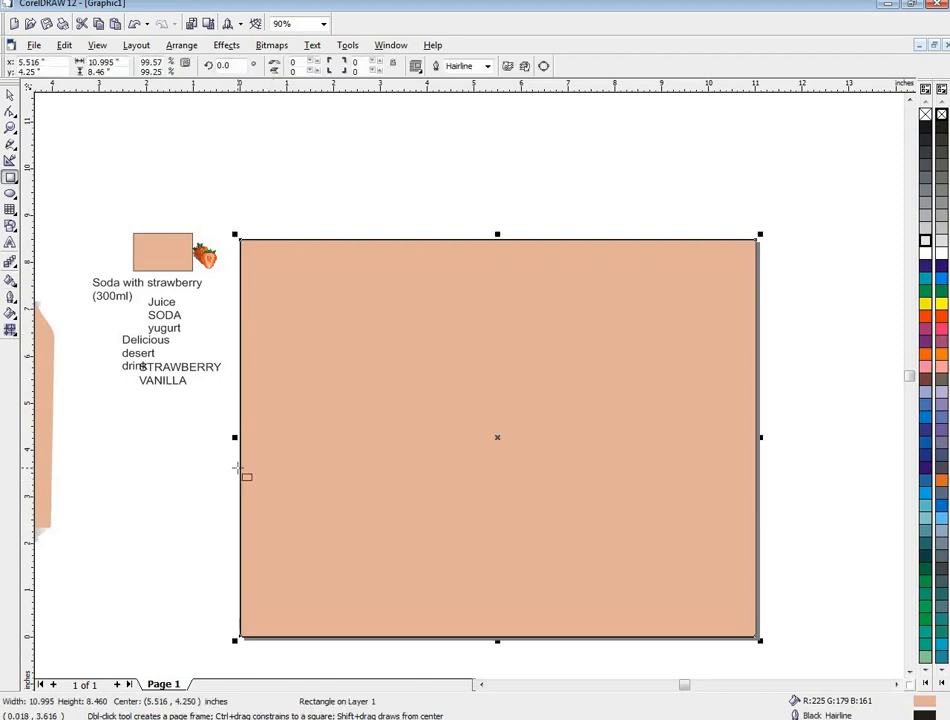
{"action": "left_click_drag", "start_coordinate": [241, 469], "coordinate": [761, 581]}
{"action": "left_click_drag", "start_coordinate": [497, 403], "coordinate": [497, 437]}
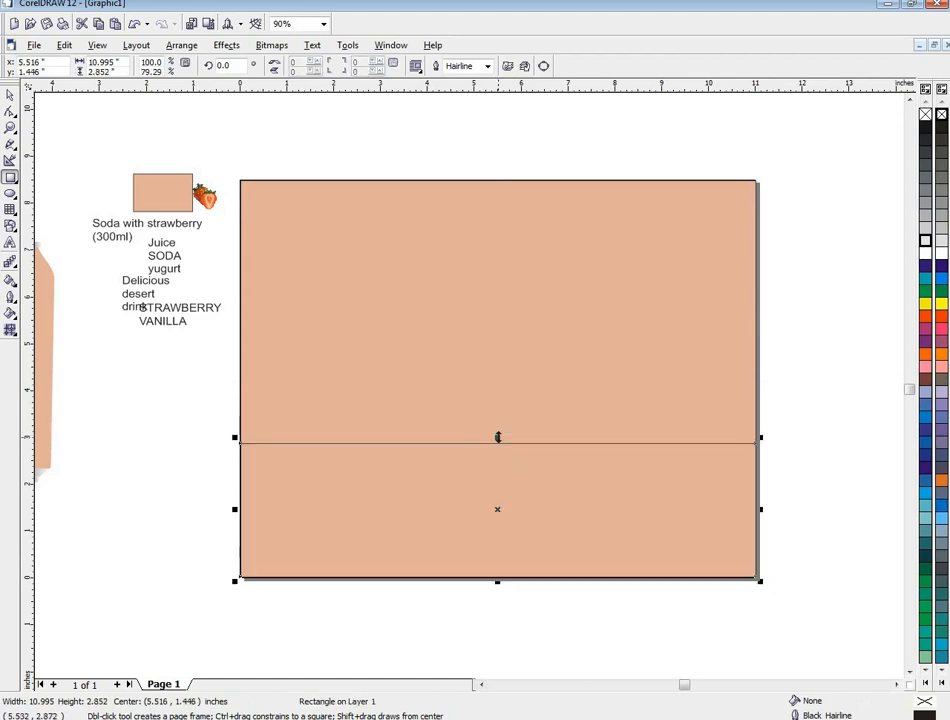
Convert the lower rectangle to curves and bend its upper edge into a wave that dips near the left and rises towards the right.
{"action": "left_click", "coordinate": [543, 66]}
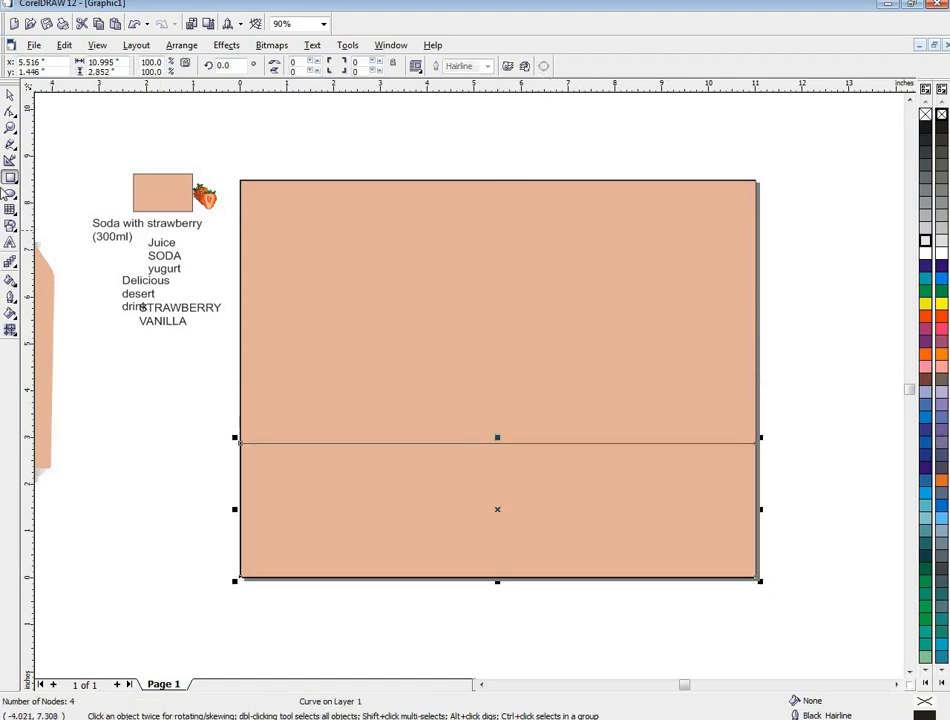
{"action": "left_click", "coordinate": [10, 111]}
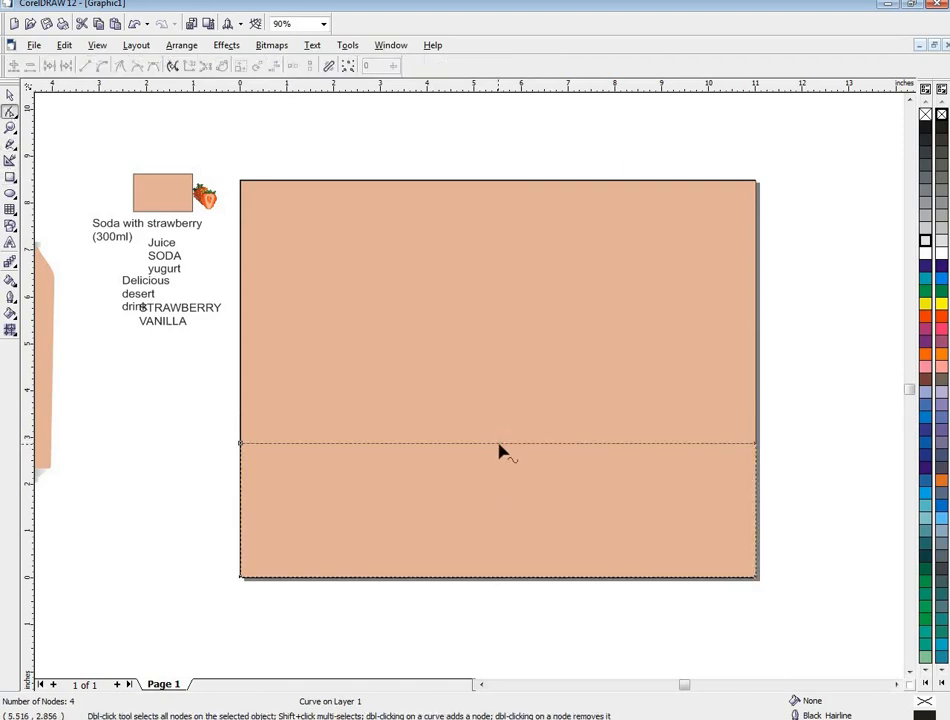
{"action": "right_click", "coordinate": [500, 447]}
{"action": "left_click", "coordinate": [540, 500]}
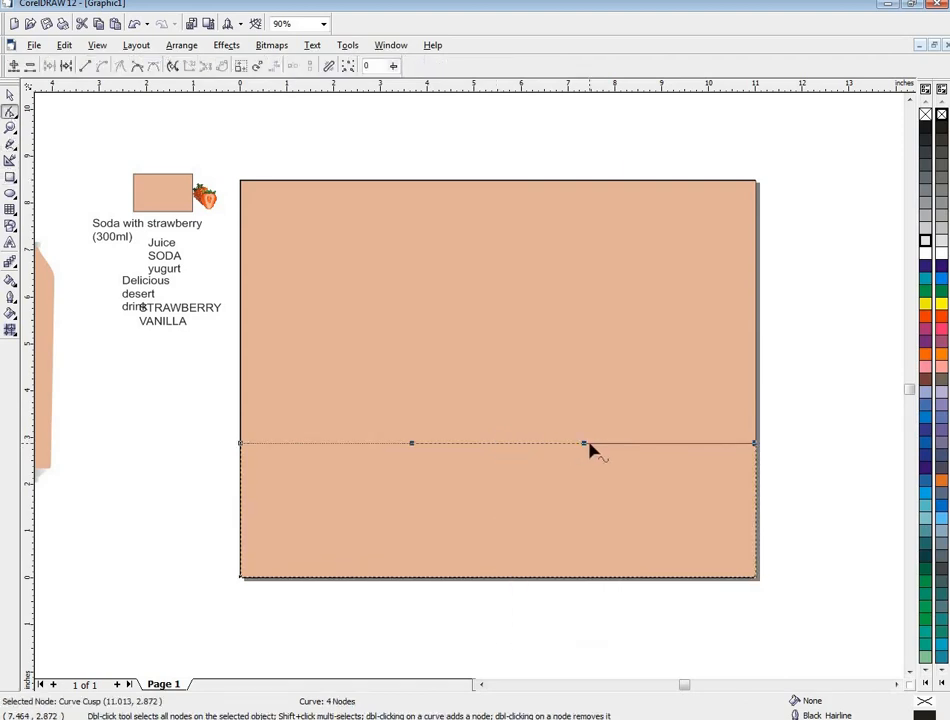
{"action": "left_click_drag", "start_coordinate": [586, 444], "coordinate": [587, 348]}
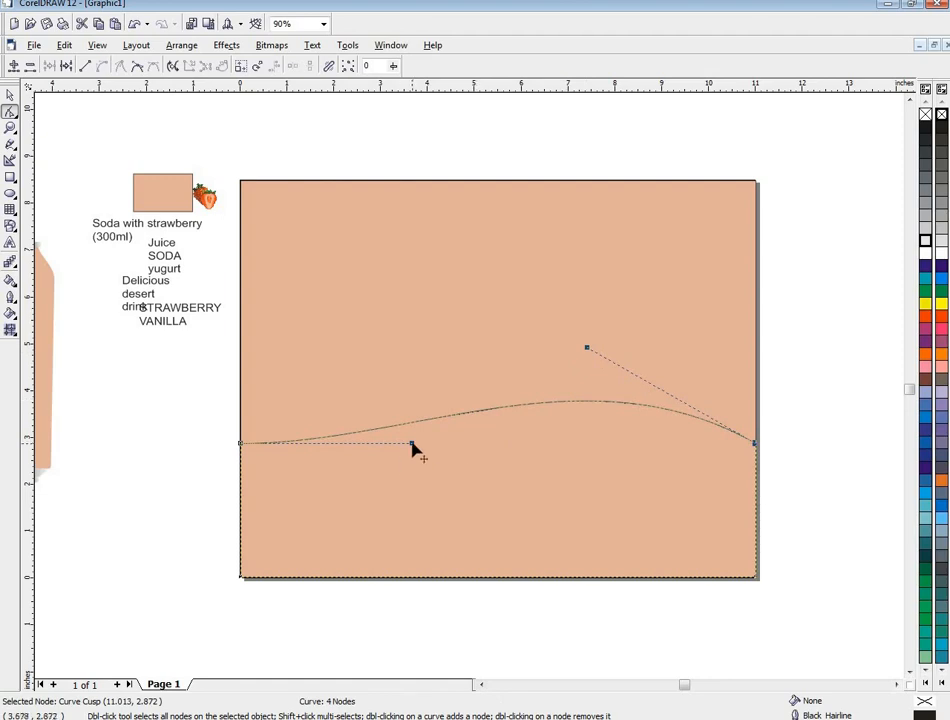
{"action": "left_click_drag", "start_coordinate": [412, 444], "coordinate": [406, 464]}
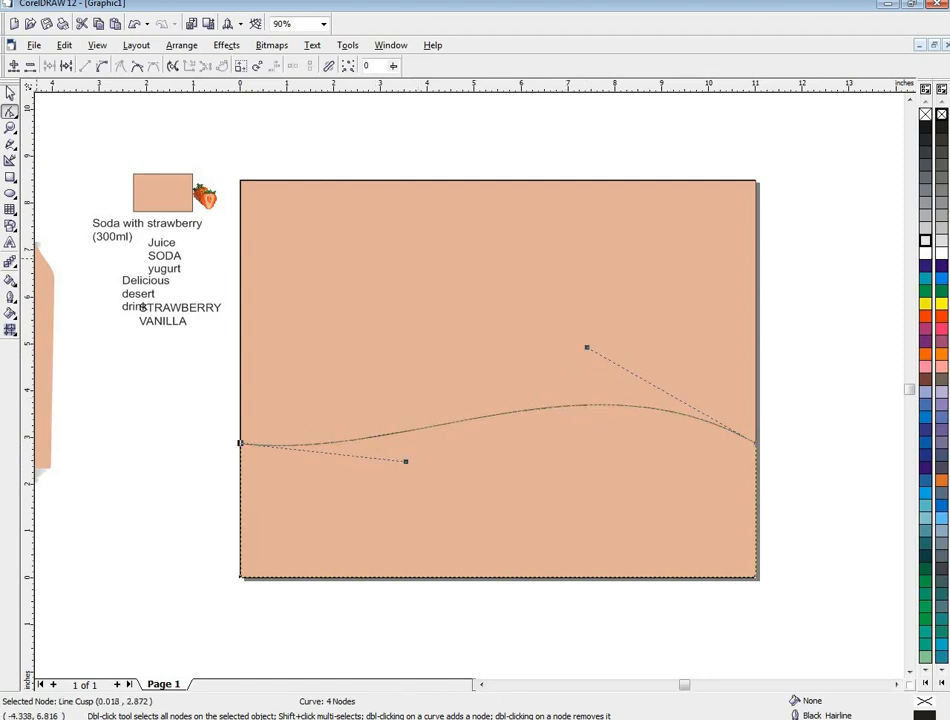
Squash the wave shape to about 2.95 inches high and reshape its upper edge into a taller, smoother hump right of centre.
{"action": "key", "text": "space"}
{"action": "left_click_drag", "start_coordinate": [499, 397], "coordinate": [503, 433]}
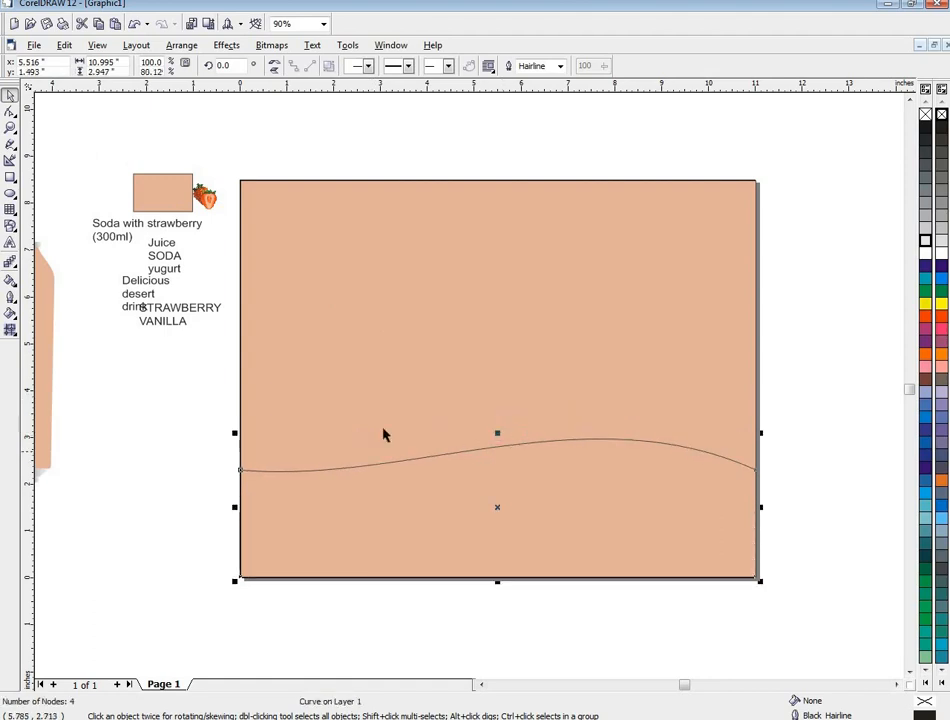
{"action": "left_click", "coordinate": [10, 114]}
{"action": "left_click_drag", "start_coordinate": [217, 441], "coordinate": [740, 578]}
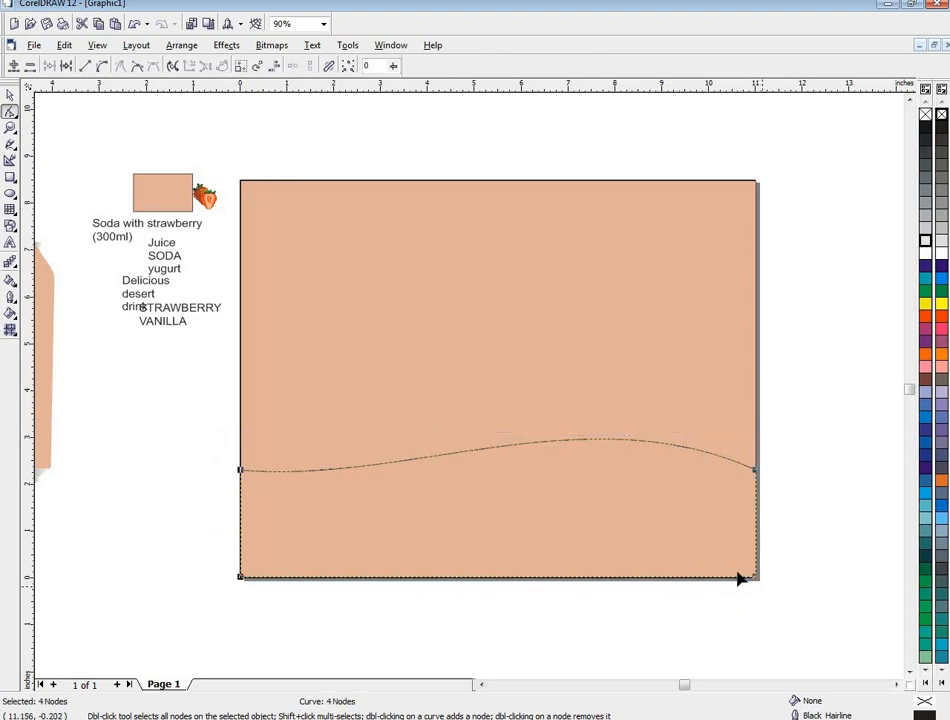
{"action": "left_click", "coordinate": [240, 471]}
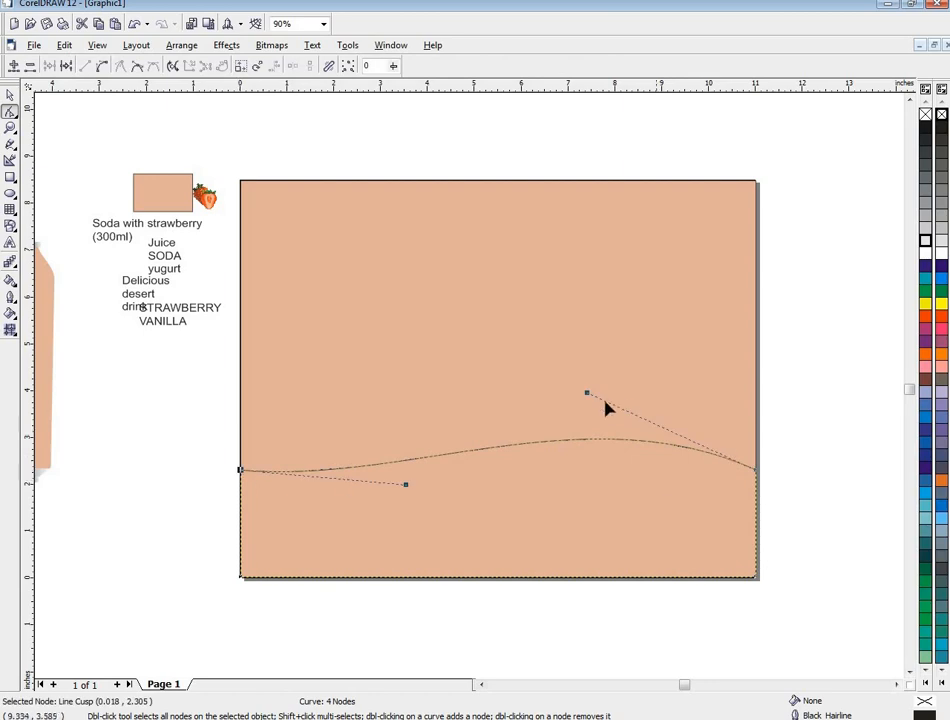
{"action": "left_click_drag", "start_coordinate": [588, 395], "coordinate": [573, 322]}
{"action": "left_click_drag", "start_coordinate": [455, 438], "coordinate": [471, 435]}
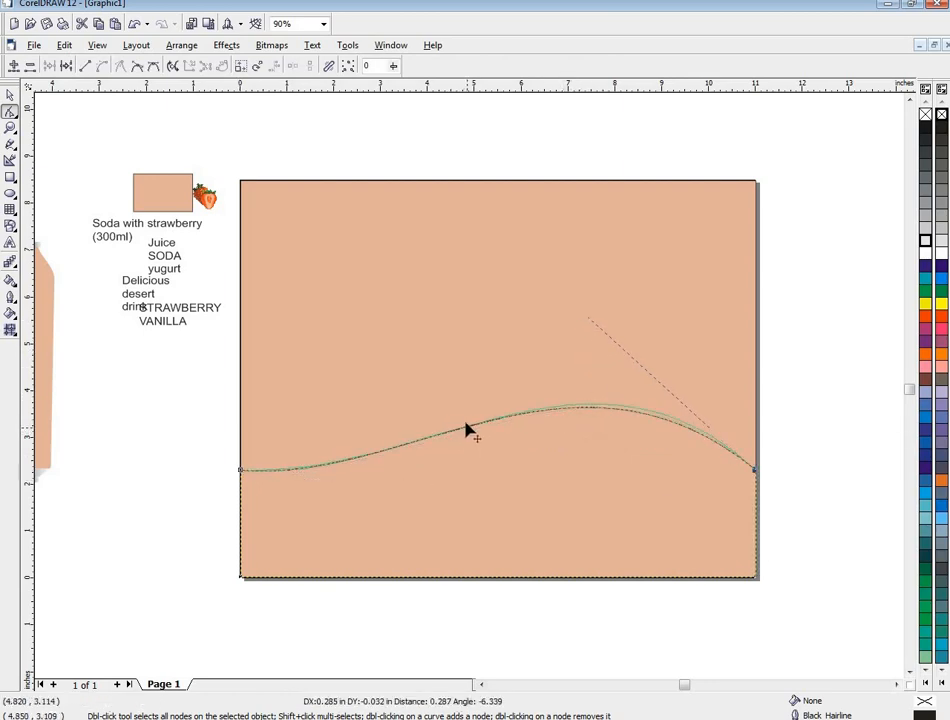
{"action": "left_click_drag", "start_coordinate": [587, 406], "coordinate": [573, 401]}
Fill the wave shape with white and remove its outline.
{"action": "left_click", "coordinate": [927, 255]}
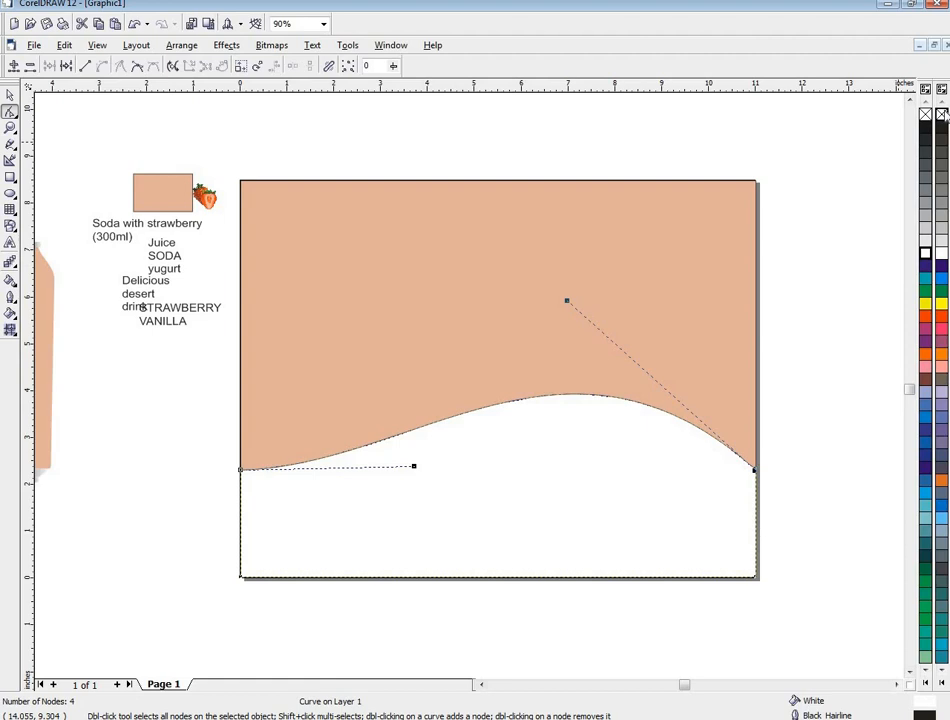
{"action": "right_click", "coordinate": [941, 114]}
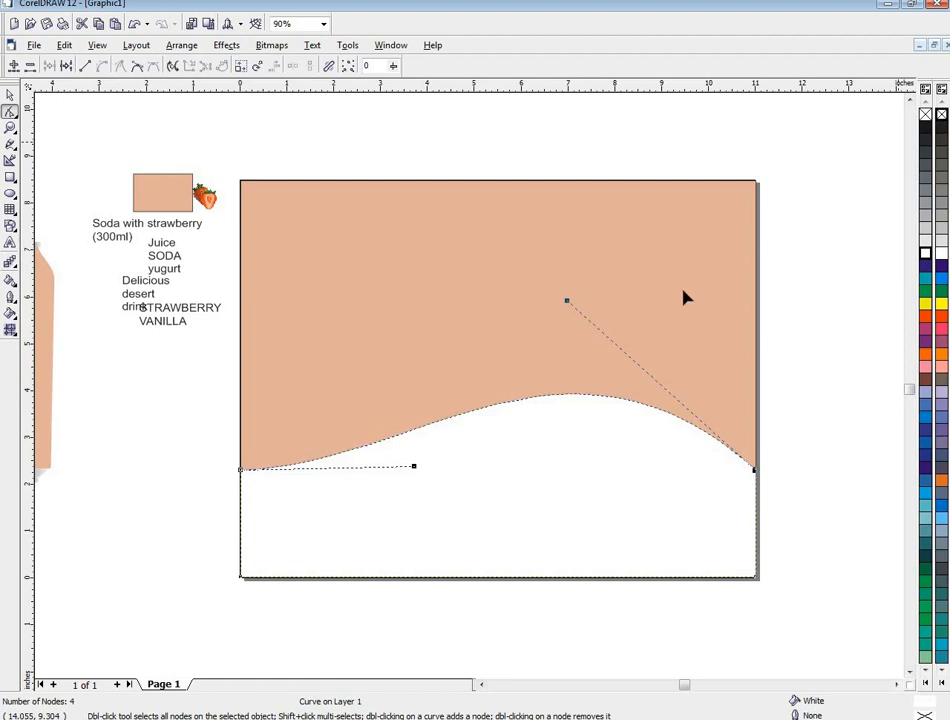
{"action": "left_click", "coordinate": [9, 94]}
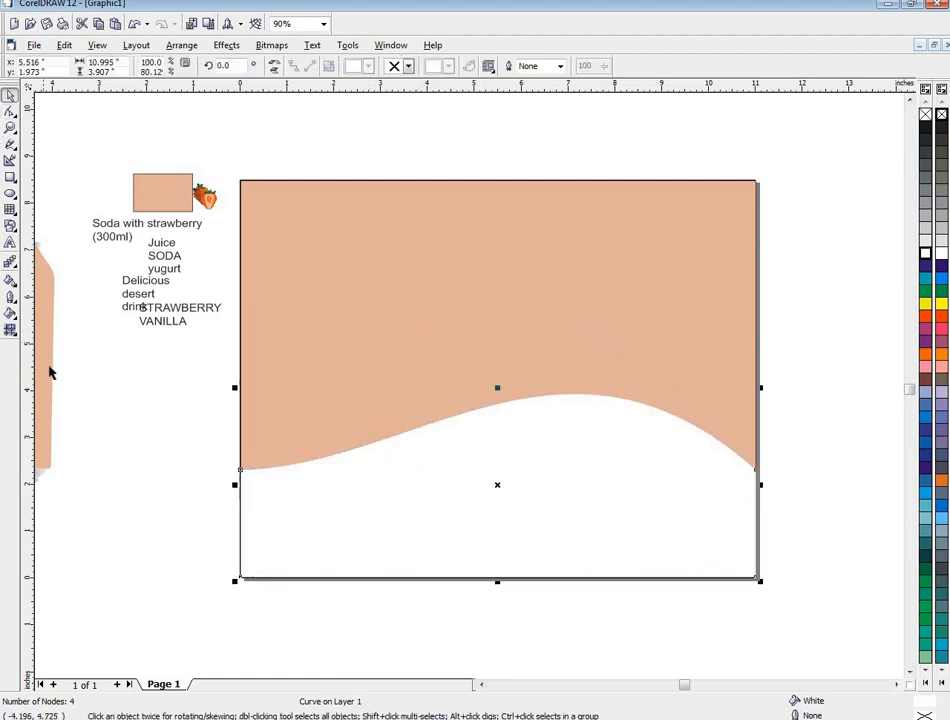
Move all four can parts onto the left half of the page and order them in front of the background shapes.
{"action": "left_click", "coordinate": [481, 685]}
{"action": "left_click", "coordinate": [481, 685]}
{"action": "left_click_drag", "start_coordinate": [80, 181], "coordinate": [349, 548]}
{"action": "left_click_drag", "start_coordinate": [316, 474], "coordinate": [705, 467]}
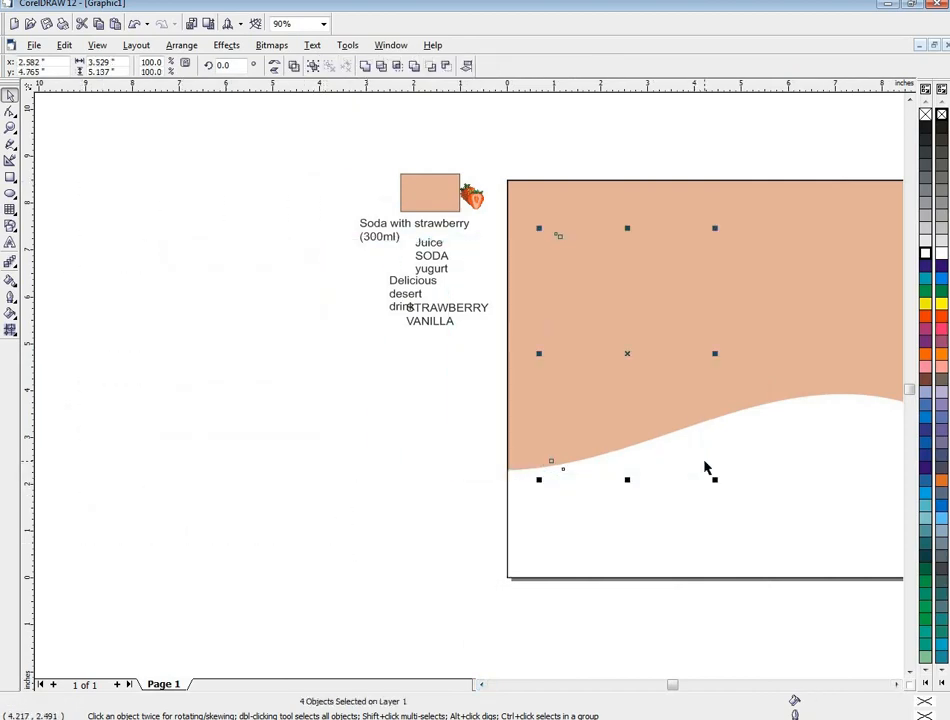
{"action": "right_click", "coordinate": [627, 355]}
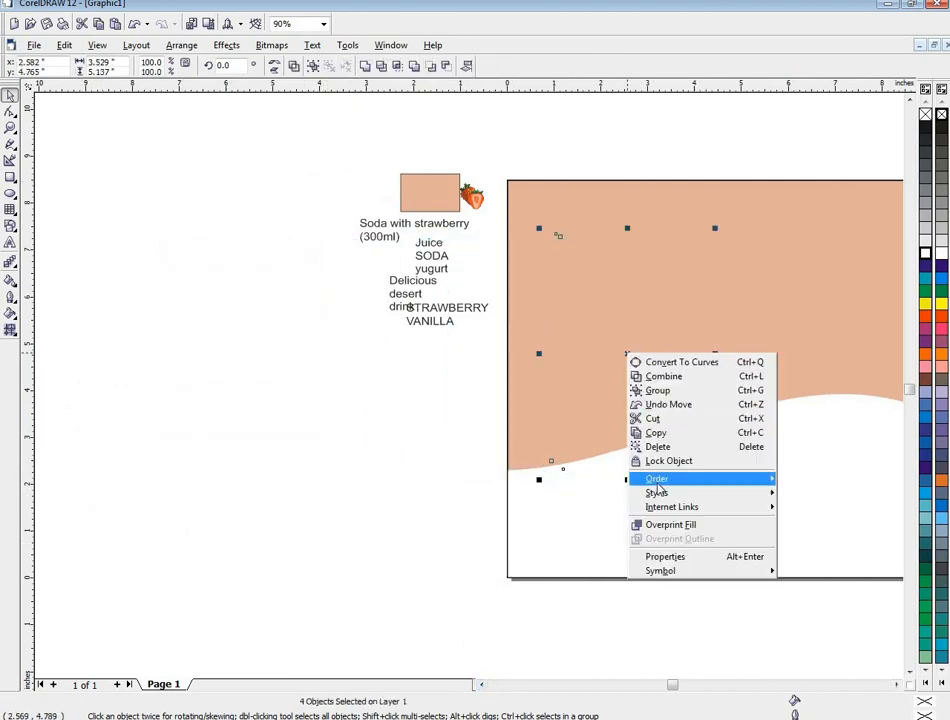
{"action": "mouse_move", "coordinate": [689, 480]}
{"action": "left_click", "coordinate": [822, 484]}
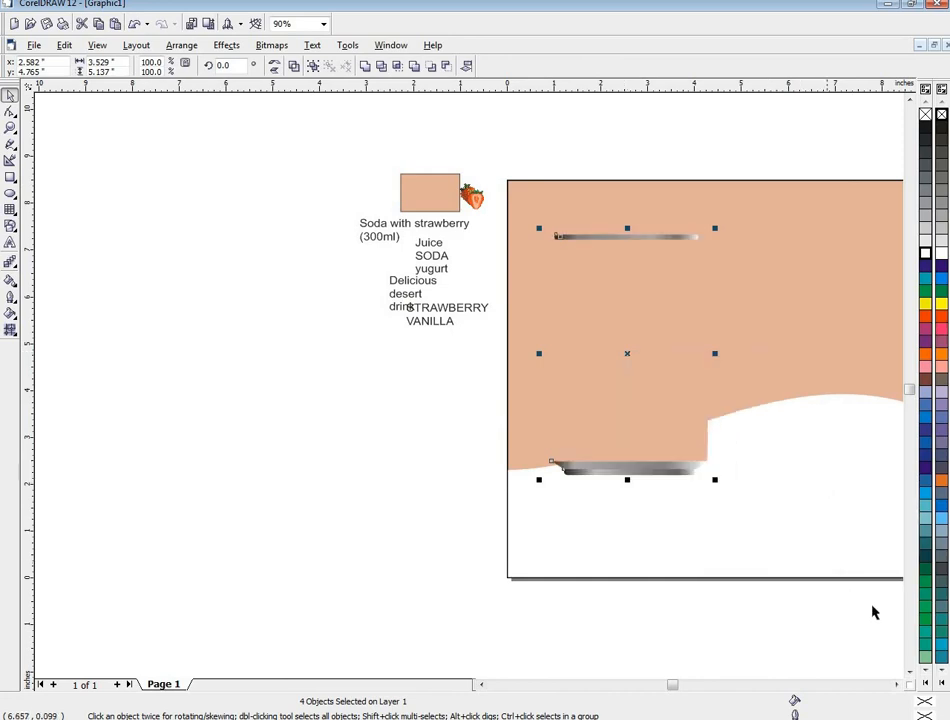
{"action": "left_click", "coordinate": [897, 686]}
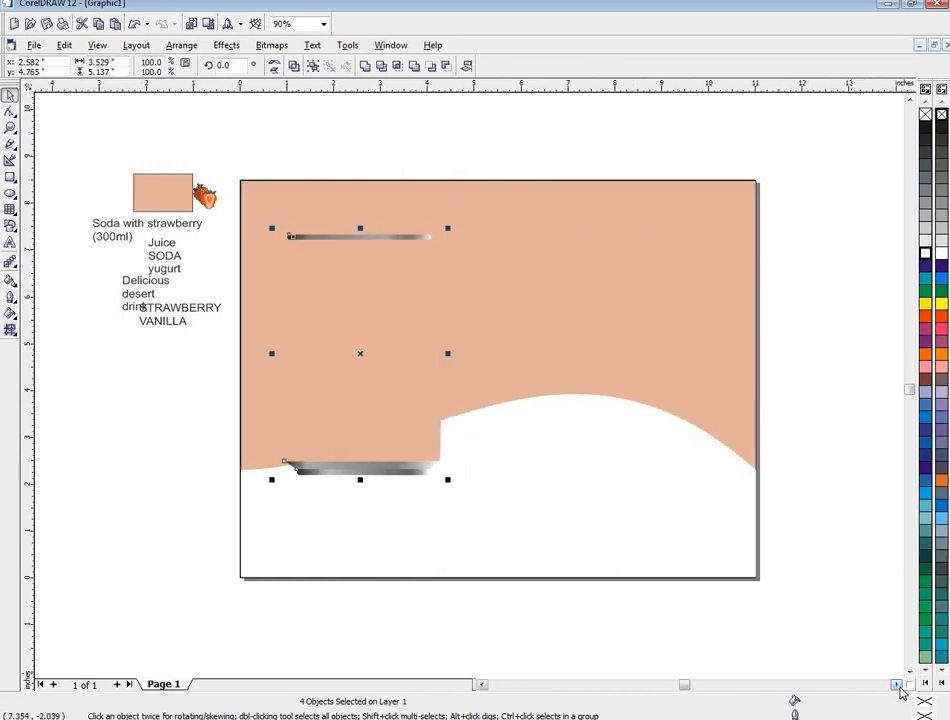
{"action": "left_click", "coordinate": [600, 651]}
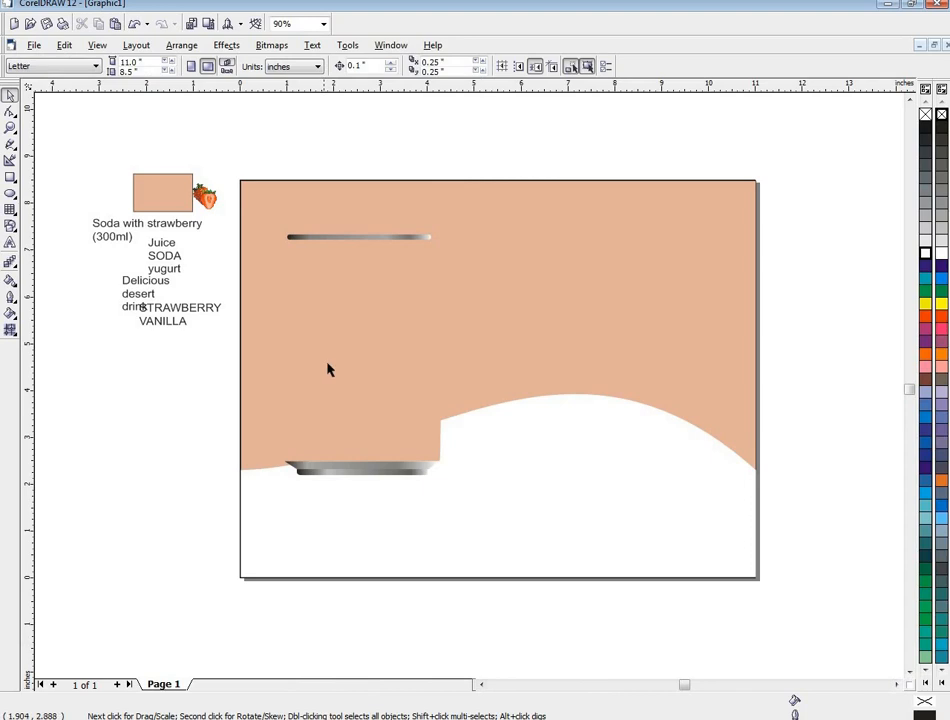
Fill the can body with the uniform colour PANTONE 503 C from the PANTONE solid coated palette and deselect it.
{"action": "left_click", "coordinate": [327, 363]}
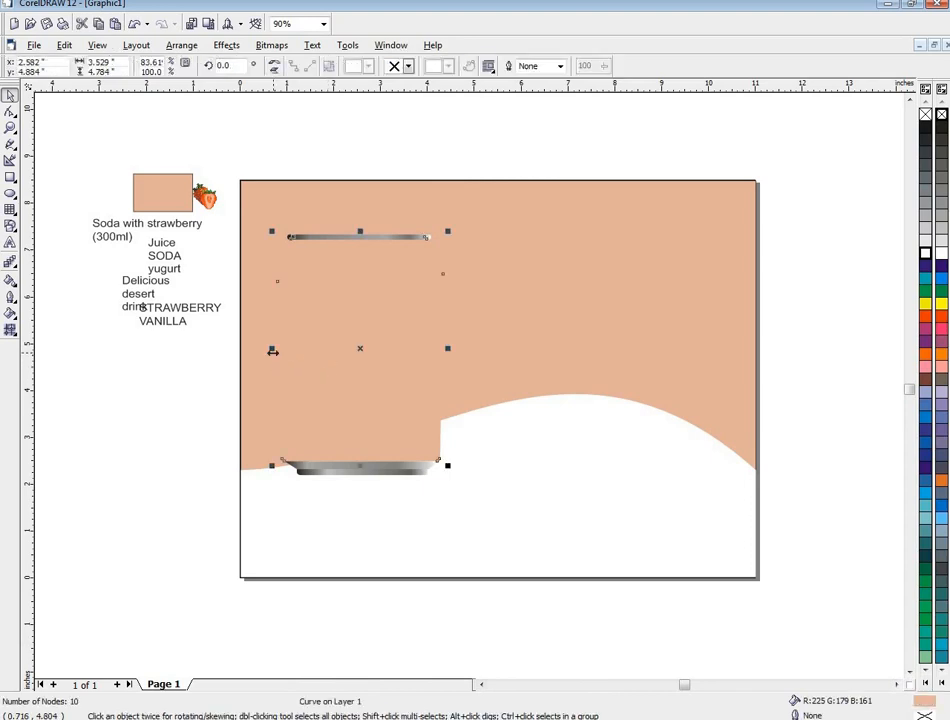
{"action": "left_click", "coordinate": [10, 314]}
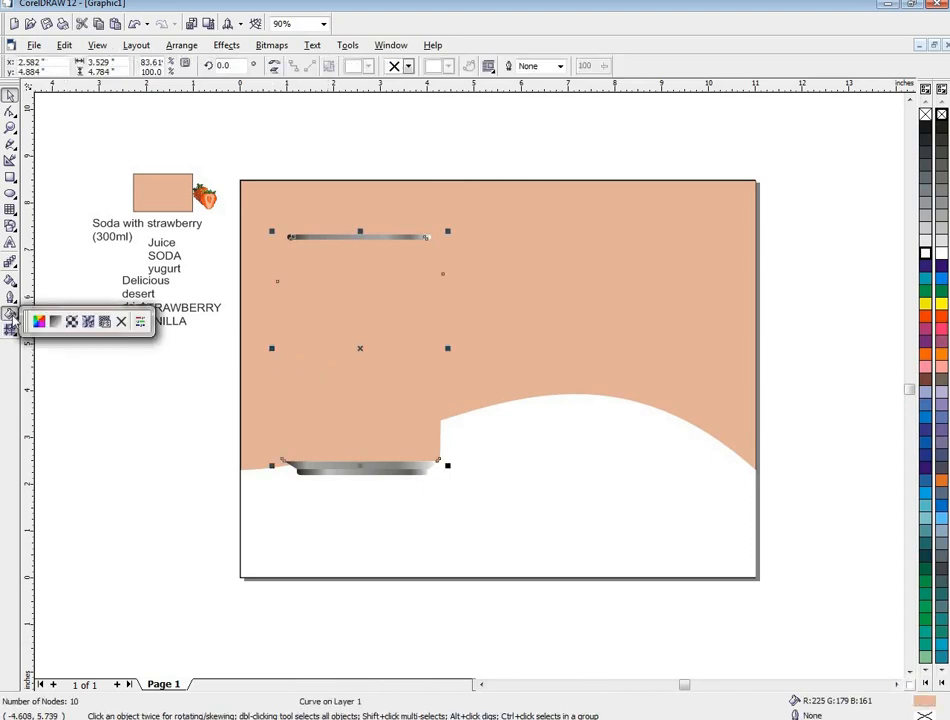
{"action": "left_click", "coordinate": [44, 323]}
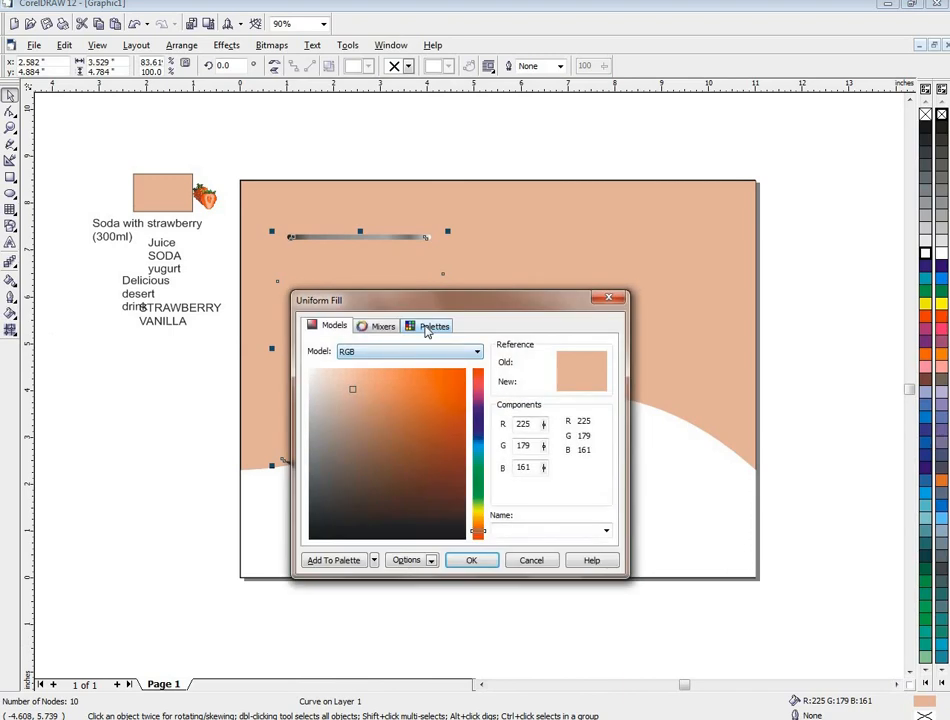
{"action": "left_click", "coordinate": [427, 329]}
{"action": "mouse_move", "coordinate": [477, 389]}
{"action": "left_mouse_down"}
{"action": "mouse_move", "coordinate": [476, 402]}
{"action": "mouse_move", "coordinate": [483, 366]}
{"action": "mouse_move", "coordinate": [478, 462]}
{"action": "left_mouse_up"}
{"action": "left_click", "coordinate": [452, 378]}
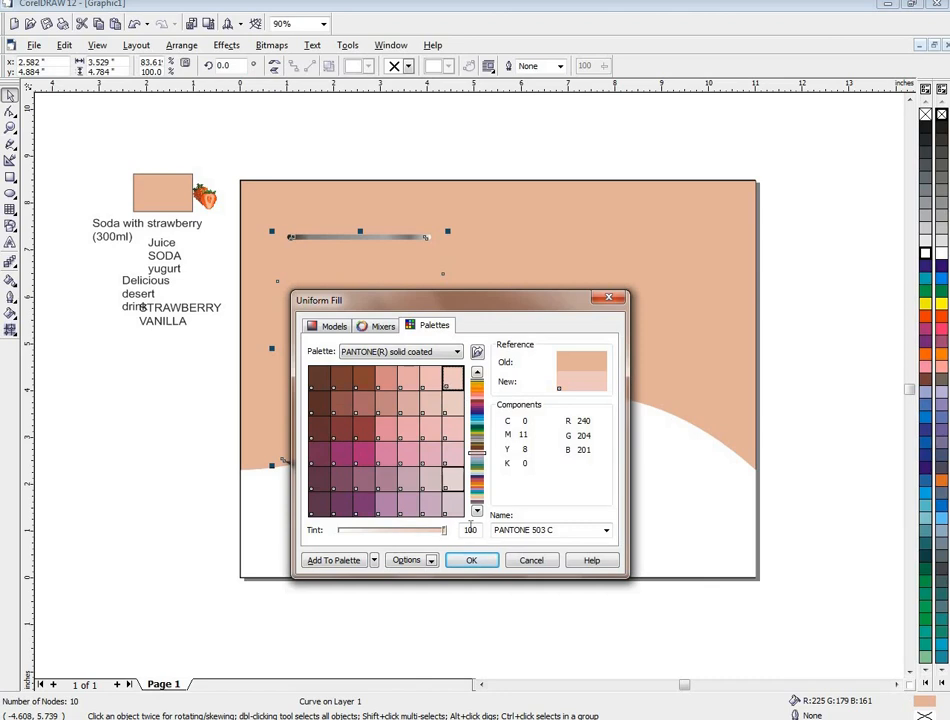
{"action": "left_click", "coordinate": [472, 561]}
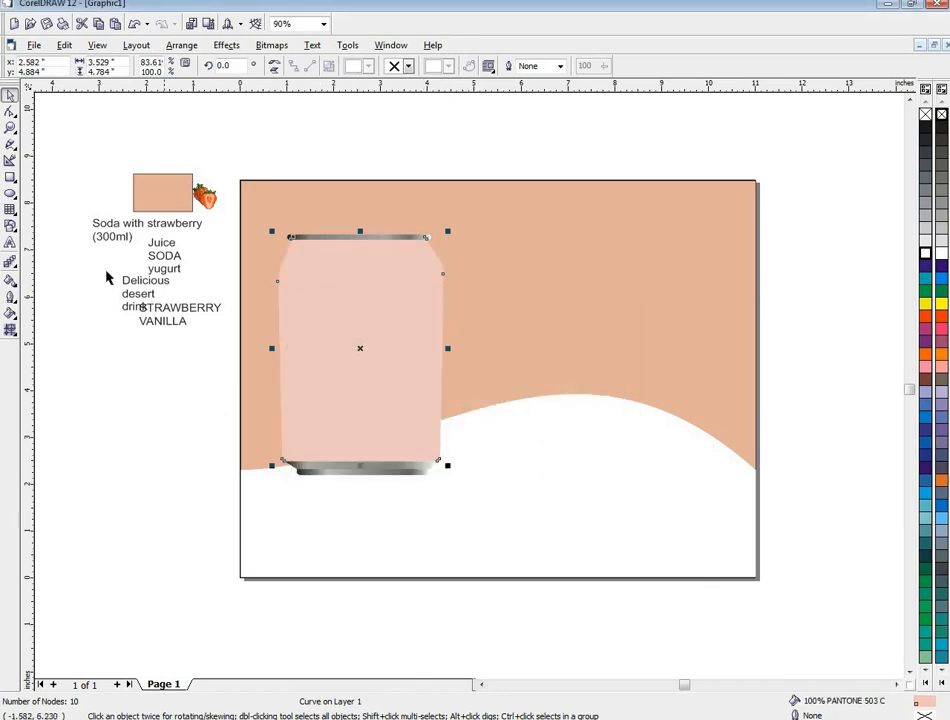
{"action": "left_click", "coordinate": [176, 402]}
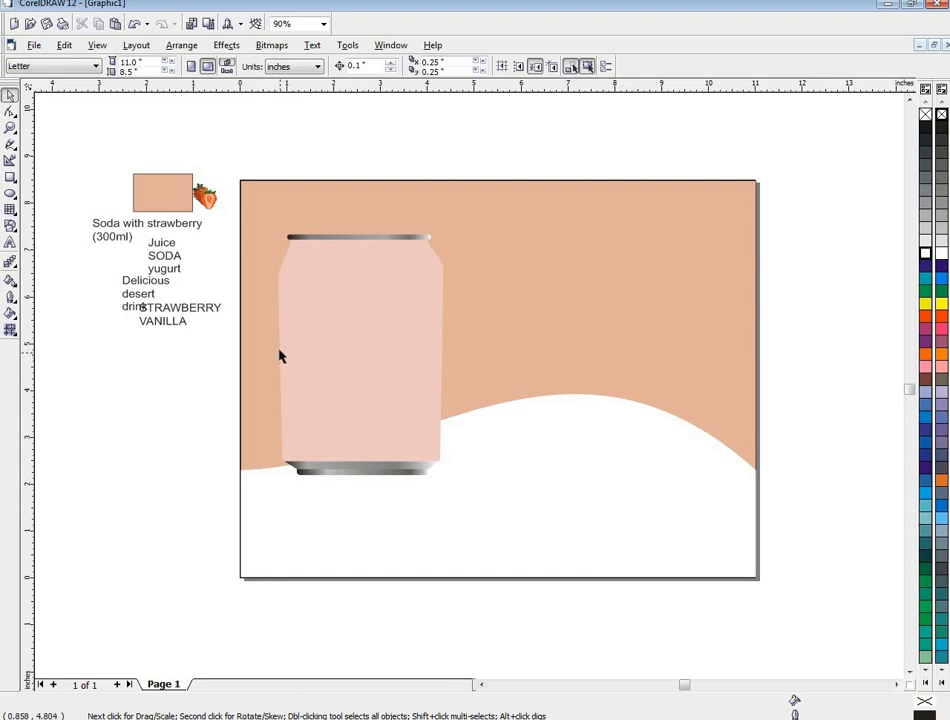
Reduce the white wave to about 3.18 inches high and nudge the whole can down 0.7 inch onto it.
{"action": "left_click", "coordinate": [516, 408]}
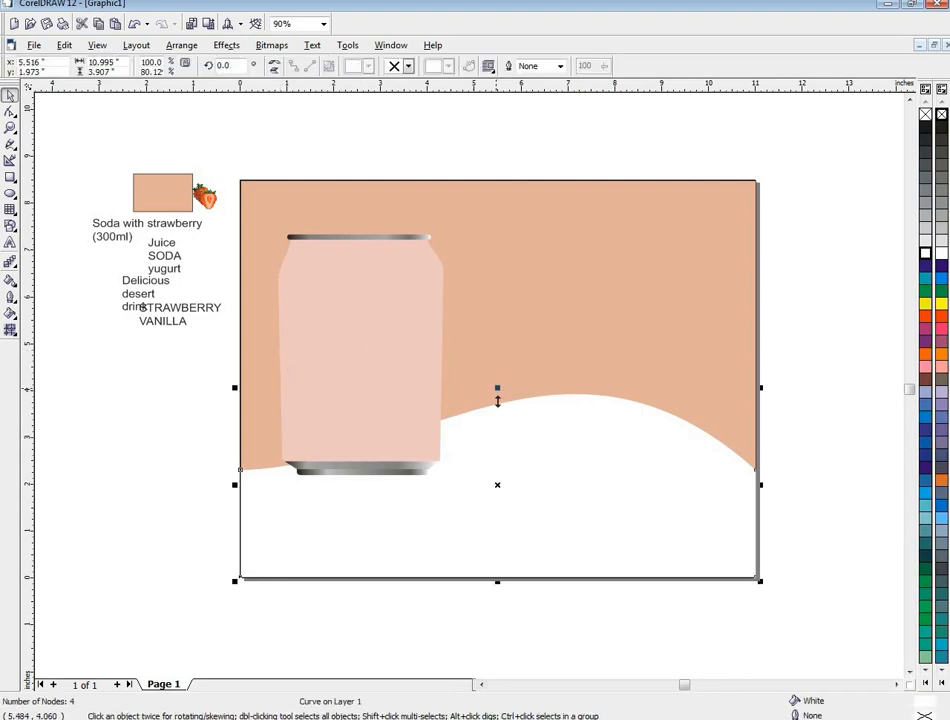
{"action": "left_click_drag", "start_coordinate": [497, 400], "coordinate": [498, 422]}
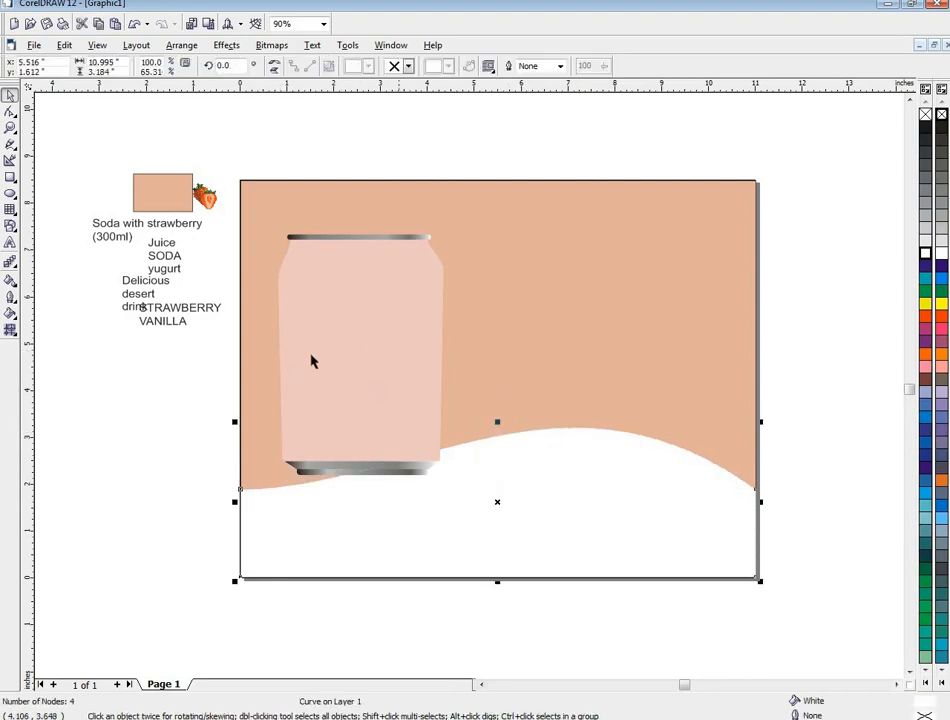
{"action": "left_click_drag", "start_coordinate": [238, 145], "coordinate": [467, 500]}
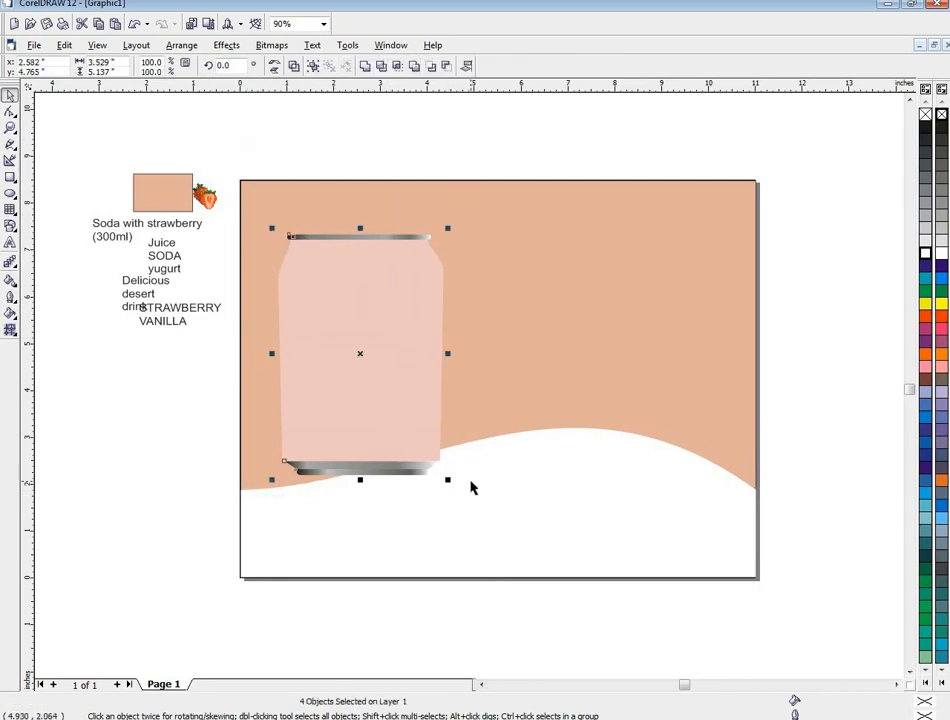
{"action": "key", "text": "Down"}
{"action": "key", "text": "Down"}
{"action": "key", "text": "Down"}
{"action": "key", "text": "Down"}
{"action": "key", "text": "Down"}
{"action": "key", "text": "Down"}
{"action": "key", "text": "Down"}
{"action": "left_click", "coordinate": [217, 454]}
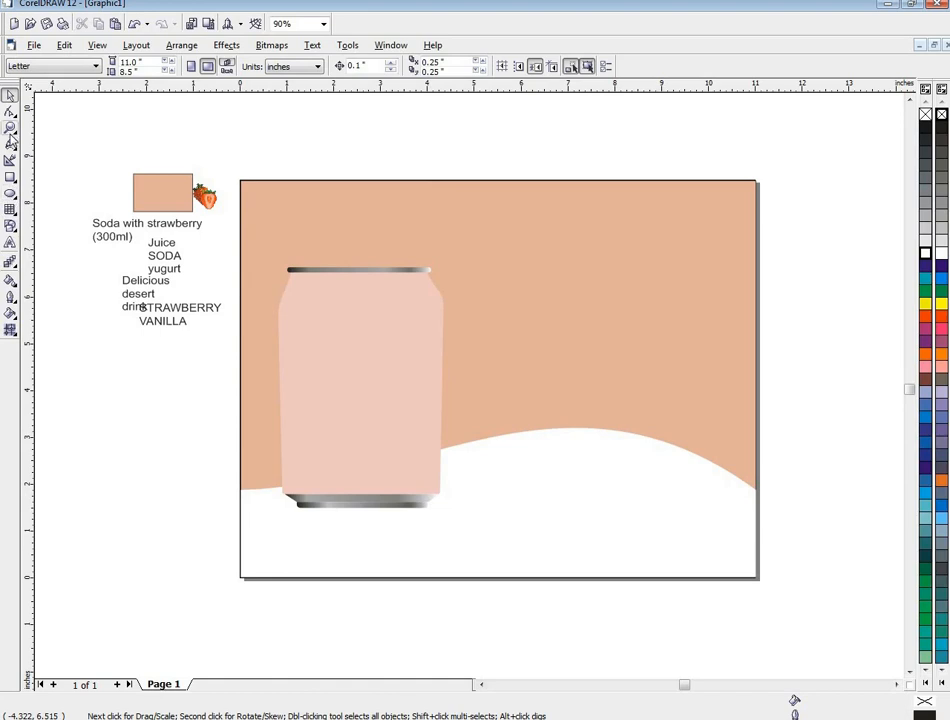
{"action": "left_click", "coordinate": [10, 127]}
{"action": "mouse_move", "coordinate": [538, 450]}
{"action": "left_mouse_down"}
{"action": "mouse_move", "coordinate": [519, 411]}
{"action": "mouse_move", "coordinate": [552, 447]}
{"action": "mouse_move", "coordinate": [597, 434]}
{"action": "mouse_move", "coordinate": [717, 456]}
{"action": "mouse_move", "coordinate": [706, 491]}
{"action": "mouse_move", "coordinate": [533, 454]}
{"action": "left_mouse_up"}
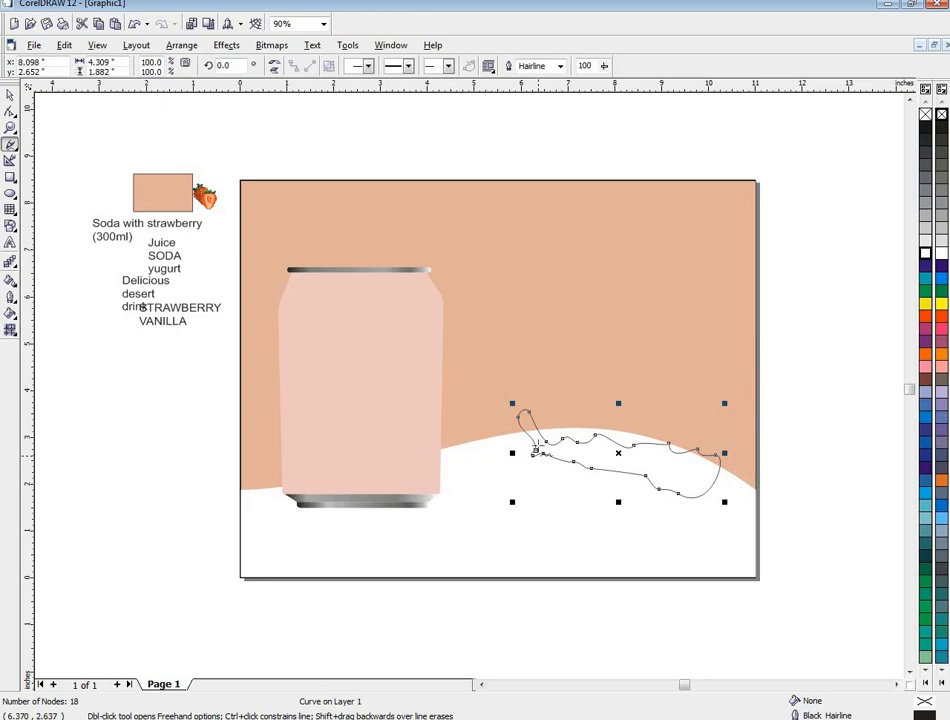
{"action": "key", "text": "Delete"}
{"action": "mouse_move", "coordinate": [564, 455]}
{"action": "left_mouse_down"}
{"action": "mouse_move", "coordinate": [547, 416]}
{"action": "mouse_move", "coordinate": [572, 447]}
{"action": "mouse_move", "coordinate": [599, 439]}
{"action": "mouse_move", "coordinate": [554, 450]}
{"action": "mouse_move", "coordinate": [538, 417]}
{"action": "left_mouse_up"}
{"action": "key", "text": "Delete"}
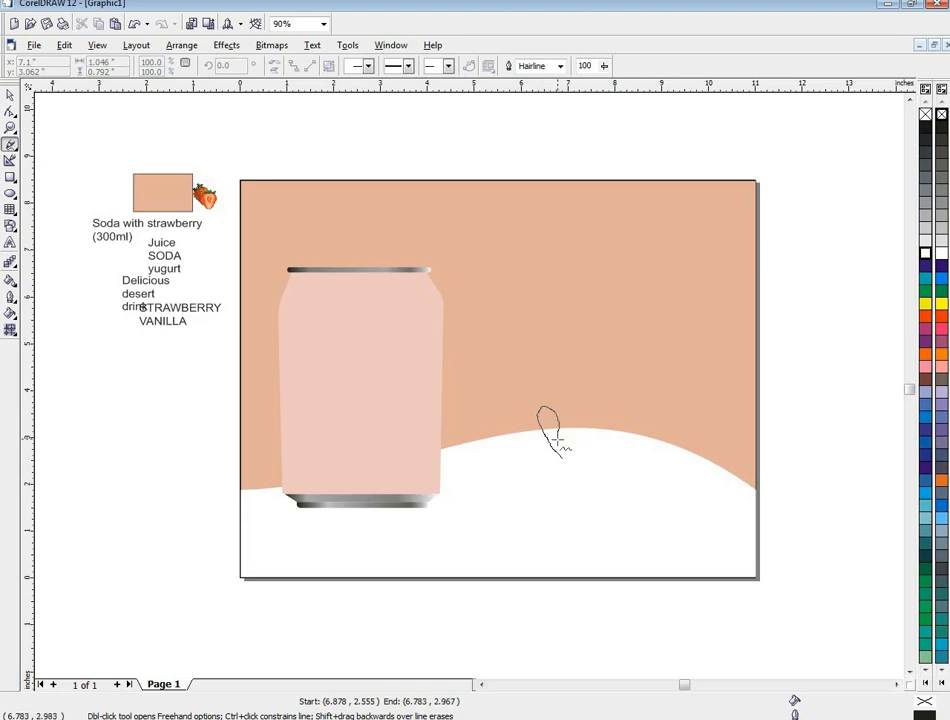
Draw the closed wavy outline of a yogurt splash freehand on the white wave, about 3.98 inches wide and 1.89 inches high.
{"action": "mouse_move", "coordinate": [573, 455]}
{"action": "left_mouse_down"}
{"action": "mouse_move", "coordinate": [611, 448]}
{"action": "mouse_move", "coordinate": [649, 464]}
{"action": "mouse_move", "coordinate": [658, 448]}
{"action": "mouse_move", "coordinate": [717, 444]}
{"action": "mouse_move", "coordinate": [720, 464]}
{"action": "mouse_move", "coordinate": [703, 484]}
{"action": "mouse_move", "coordinate": [641, 494]}
{"action": "mouse_move", "coordinate": [557, 477]}
{"action": "left_mouse_up"}
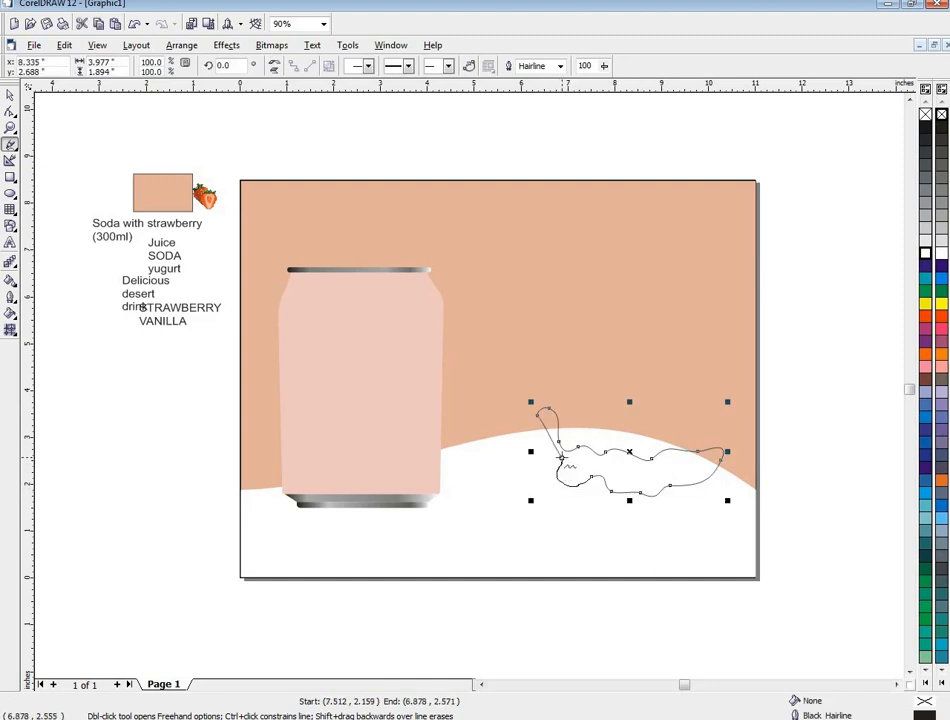
{"action": "left_click", "coordinate": [562, 458]}
{"action": "left_click", "coordinate": [562, 458]}
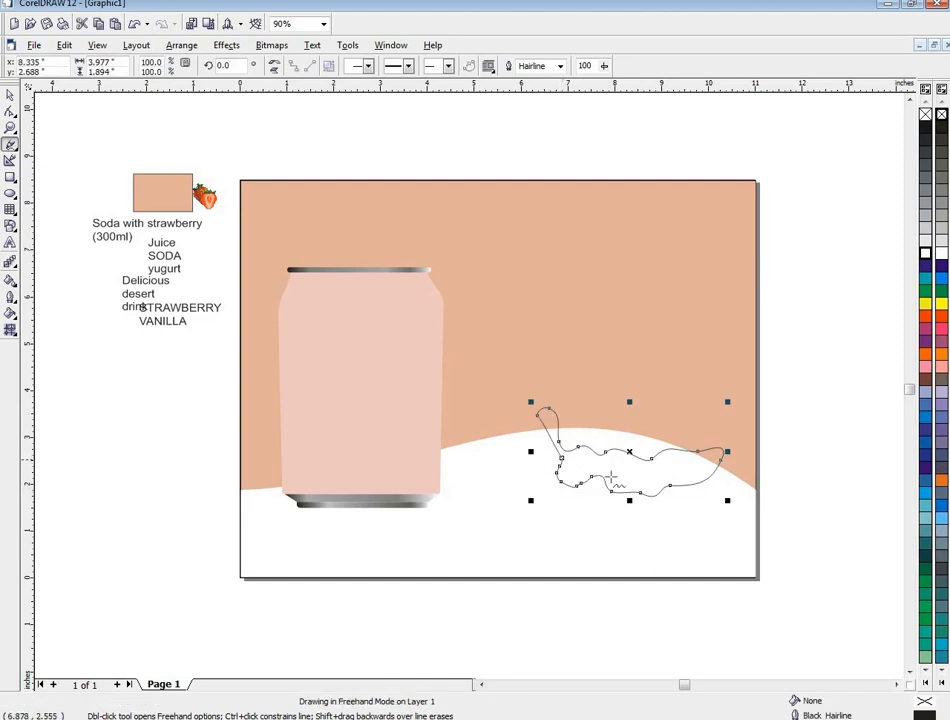
Draw three splash droplets freehand around the splash body: one about 0.77 inch wide at its left end and two rising from its upper edge.
{"action": "left_click", "coordinate": [551, 472]}
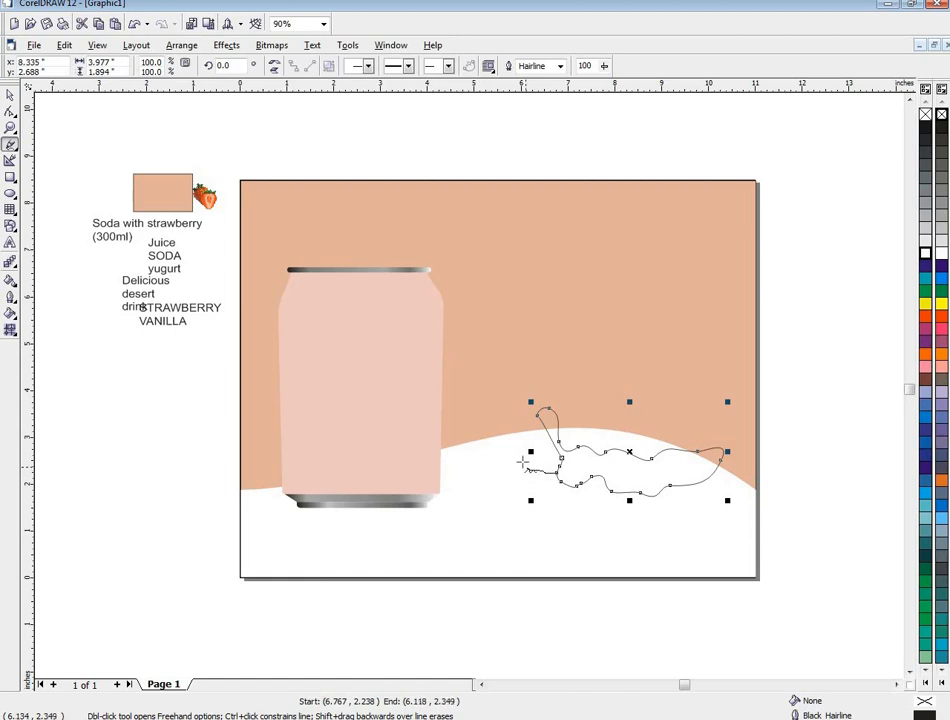
{"action": "left_click_drag", "start_coordinate": [560, 473], "coordinate": [575, 446]}
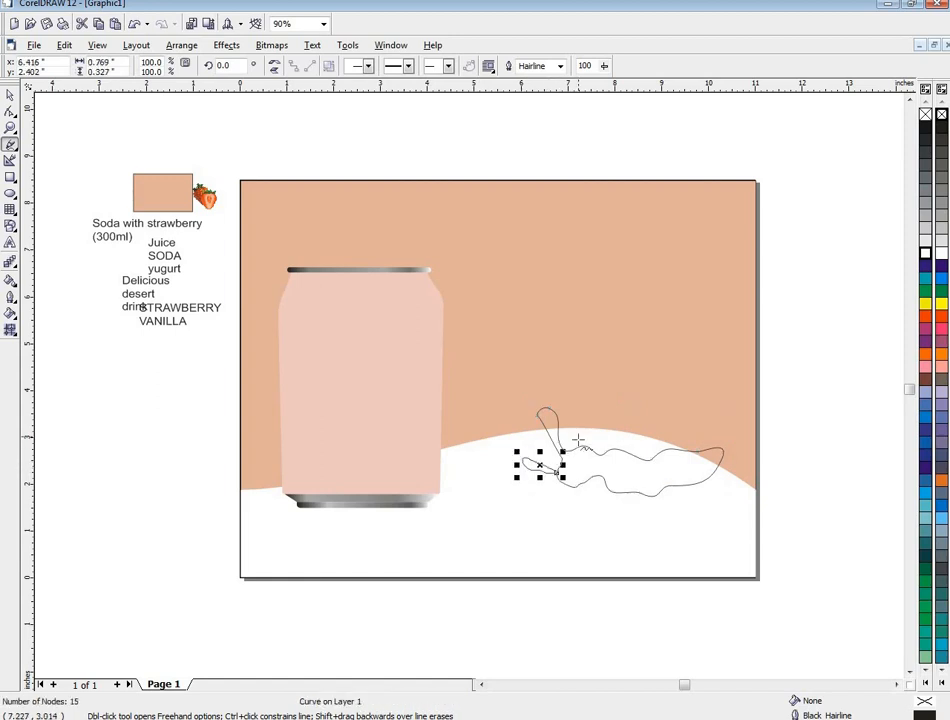
{"action": "mouse_move", "coordinate": [609, 449]}
{"action": "left_mouse_down"}
{"action": "mouse_move", "coordinate": [640, 391]}
{"action": "mouse_move", "coordinate": [640, 411]}
{"action": "mouse_move", "coordinate": [605, 452]}
{"action": "left_mouse_up"}
{"action": "mouse_move", "coordinate": [665, 456]}
{"action": "left_mouse_down"}
{"action": "mouse_move", "coordinate": [676, 409]}
{"action": "mouse_move", "coordinate": [668, 455]}
{"action": "left_mouse_up"}
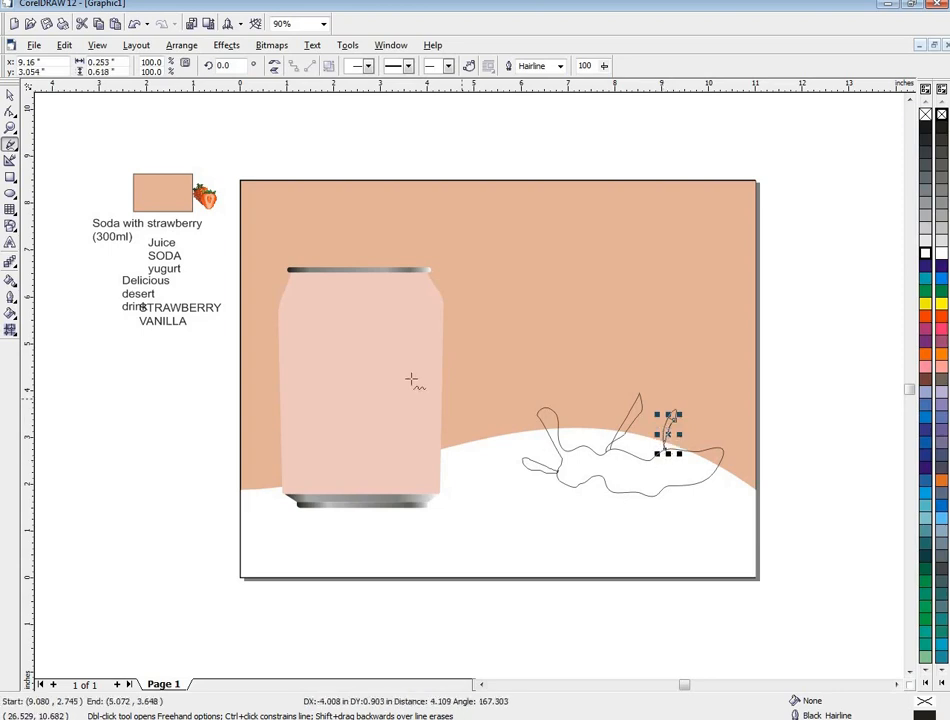
{"action": "left_click", "coordinate": [664, 450]}
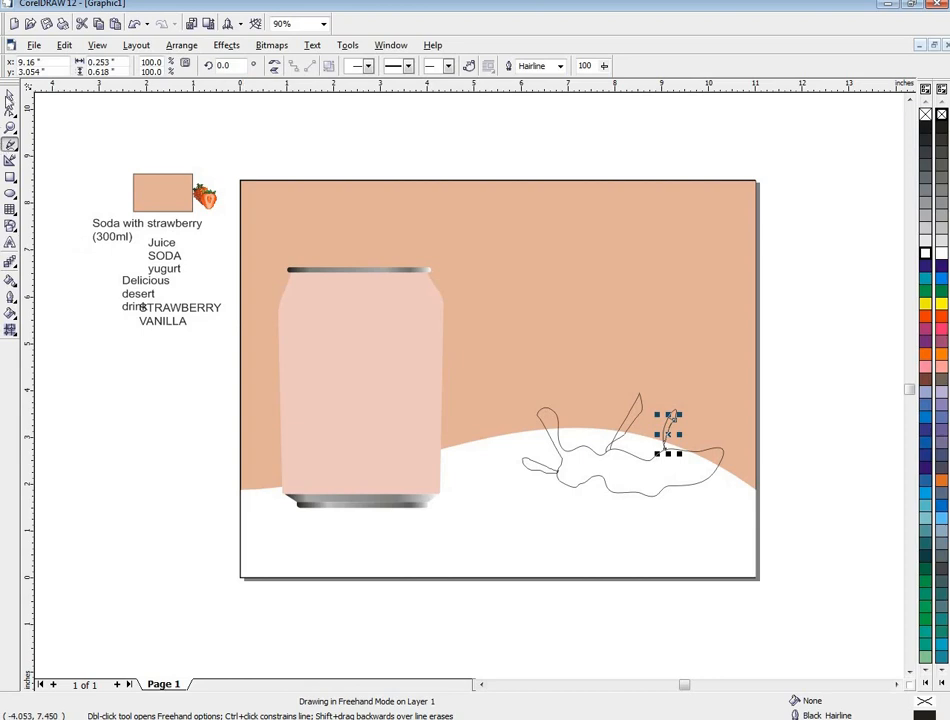
Fill the large splash body with 10% Black.
{"action": "key", "text": "space"}
{"action": "left_click", "coordinate": [572, 460]}
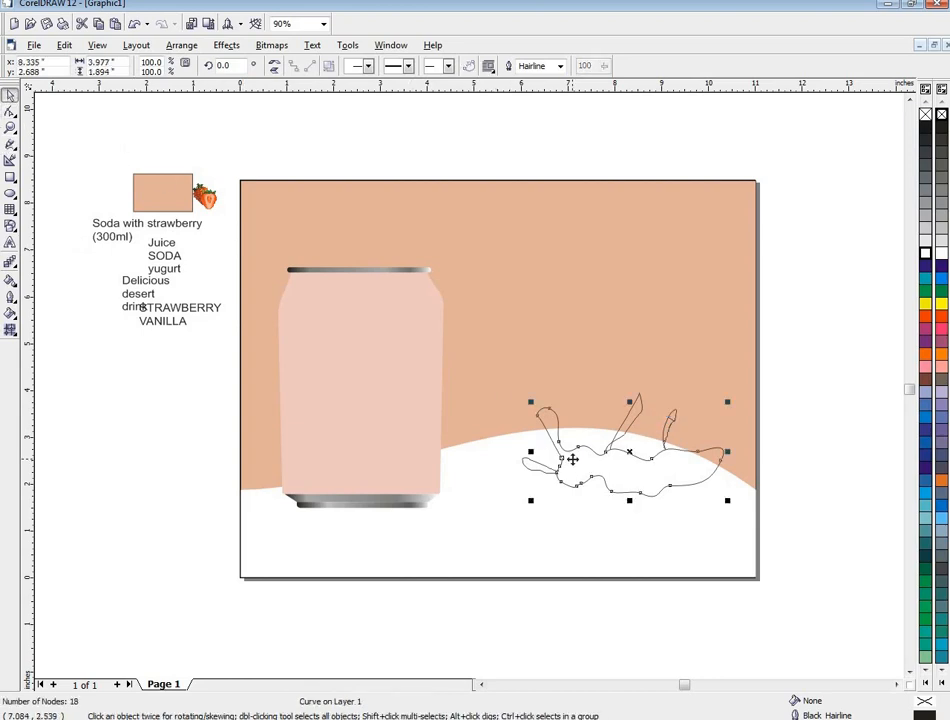
{"action": "left_click_drag", "start_coordinate": [458, 148], "coordinate": [755, 532]}
{"action": "left_click", "coordinate": [9, 331]}
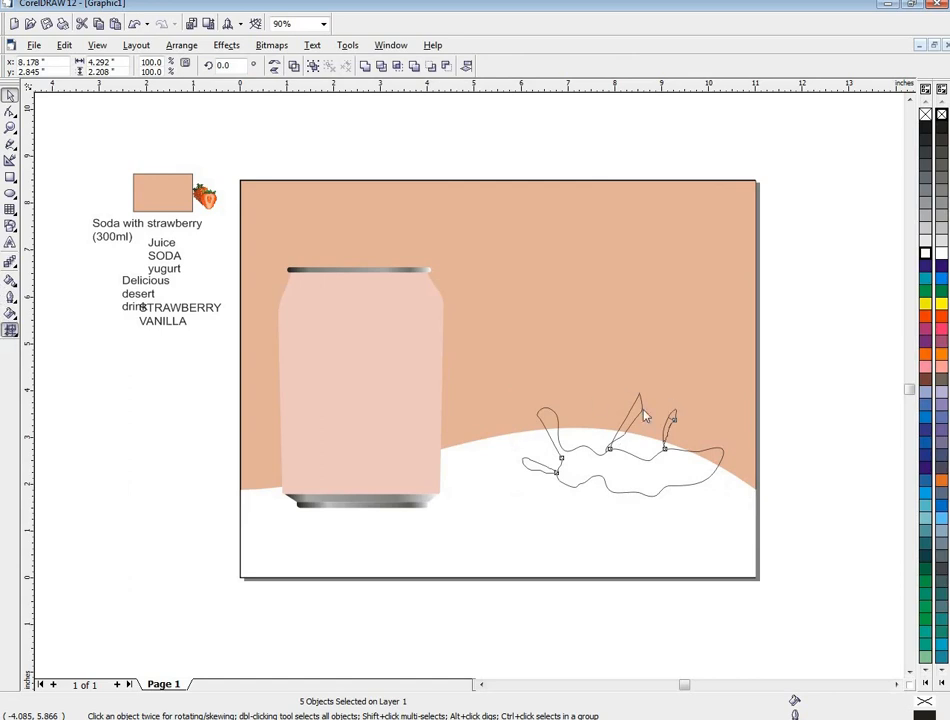
{"action": "left_click", "coordinate": [546, 428]}
{"action": "left_click", "coordinate": [610, 464]}
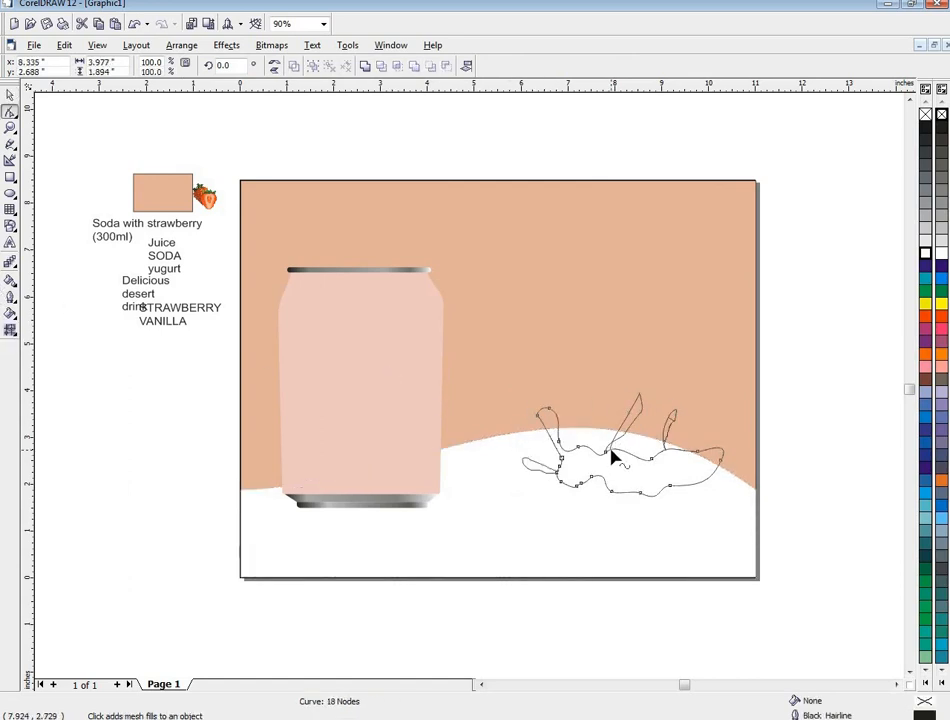
{"action": "left_click_drag", "start_coordinate": [614, 462], "coordinate": [738, 516]}
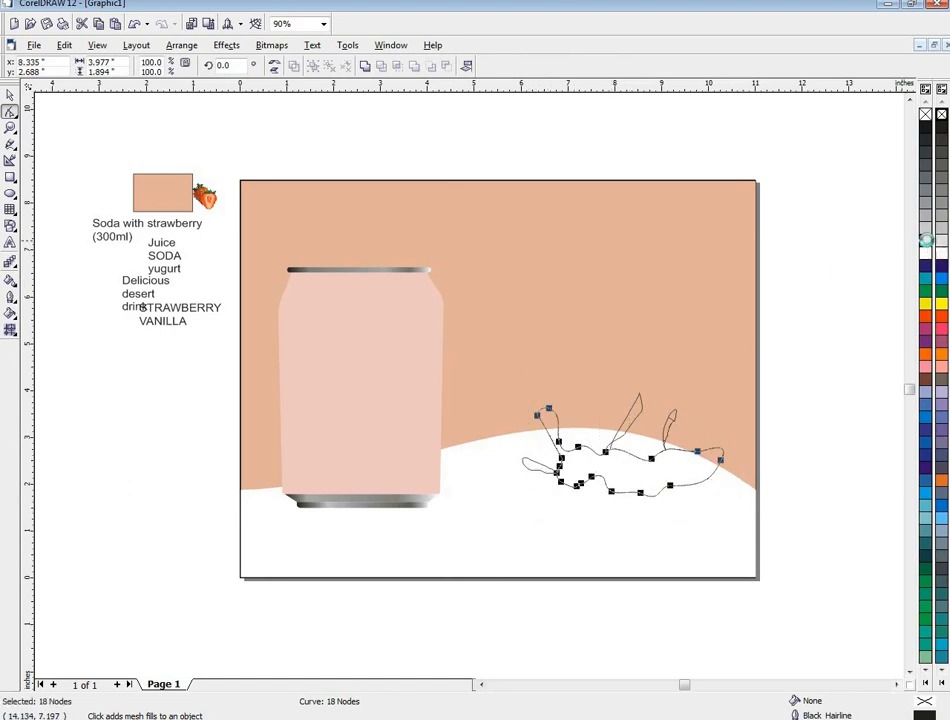
{"action": "left_click", "coordinate": [927, 243]}
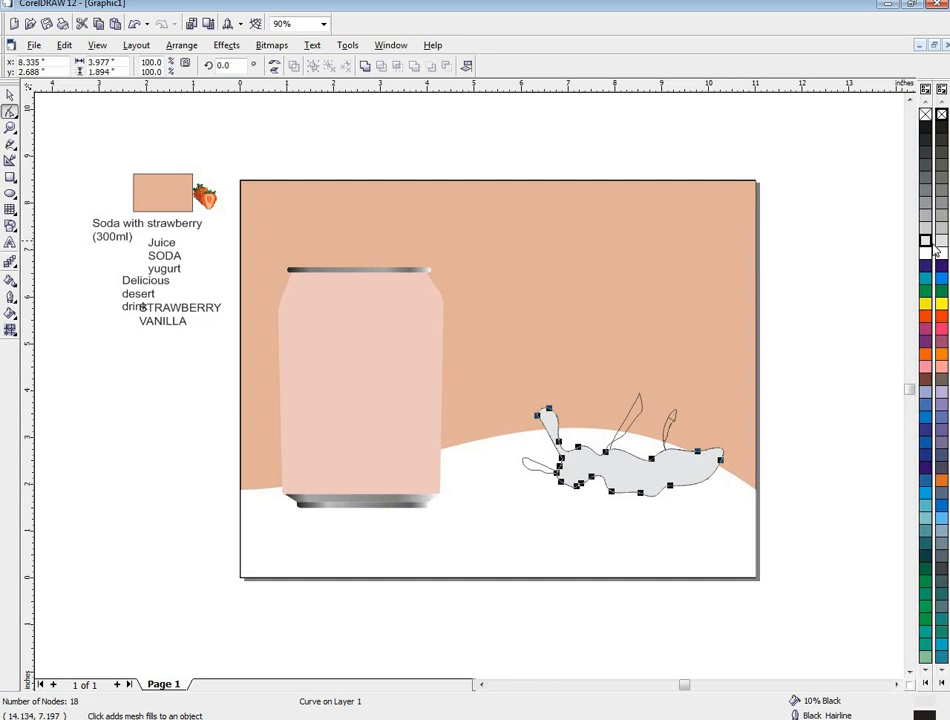
Apply a 3 by 3 mesh fill to the splash body and colour its left and right groups of mesh nodes white.
{"action": "left_click", "coordinate": [604, 477]}
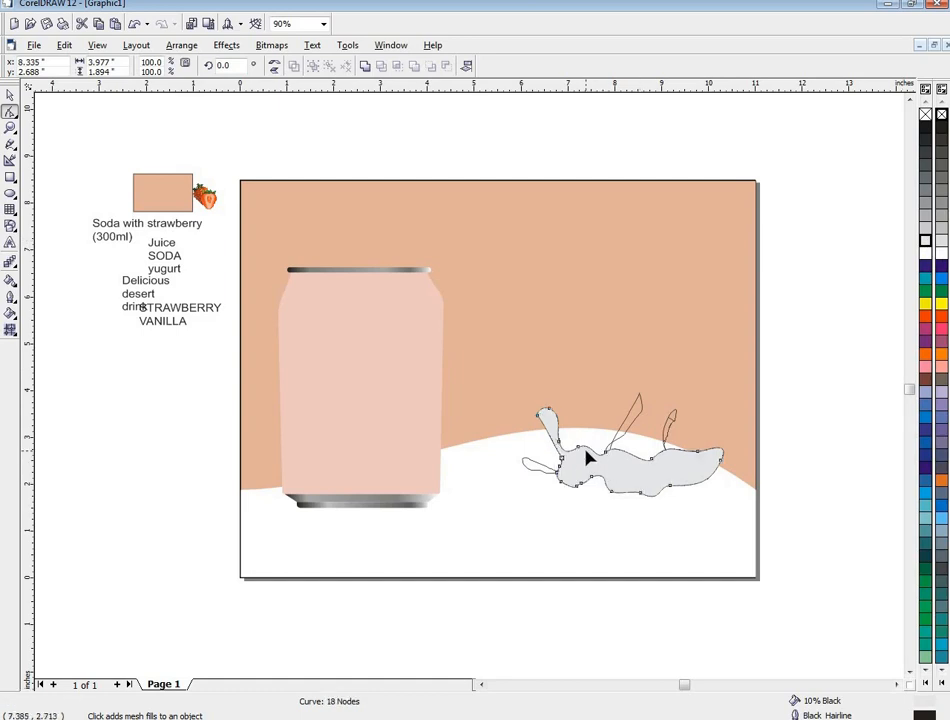
{"action": "left_click", "coordinate": [10, 330]}
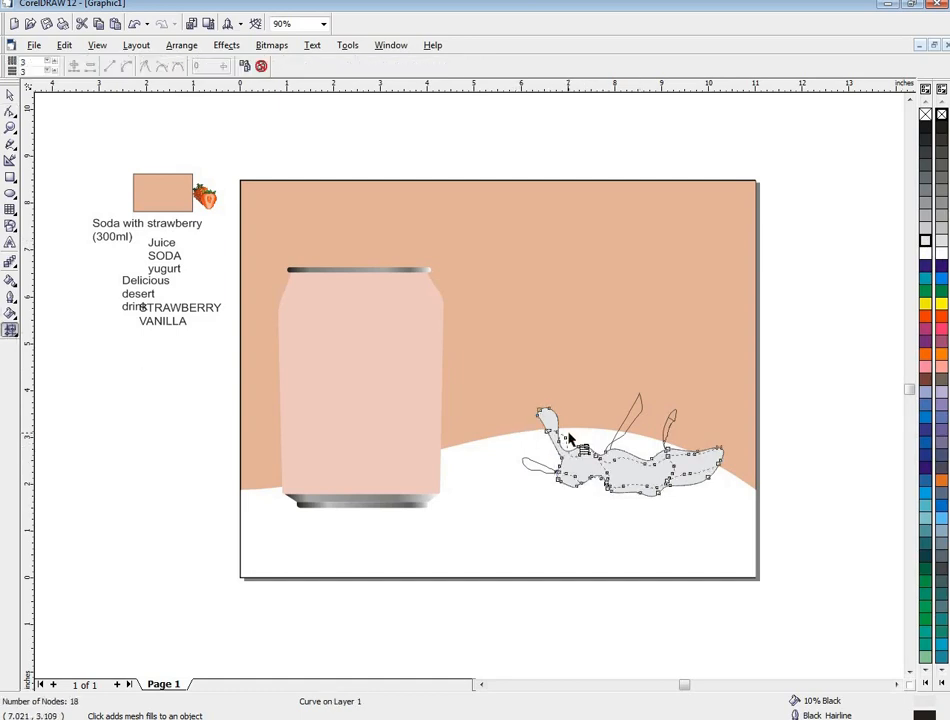
{"action": "left_click", "coordinate": [582, 458]}
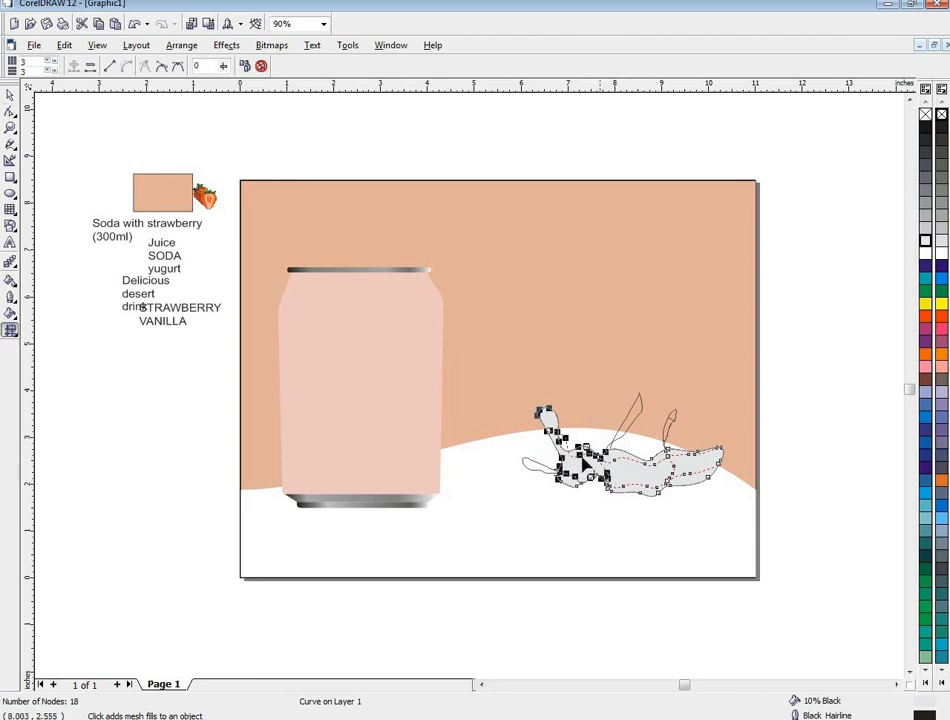
{"action": "left_click", "coordinate": [940, 253]}
{"action": "left_click_drag", "start_coordinate": [633, 446], "coordinate": [713, 489]}
{"action": "left_click", "coordinate": [924, 253]}
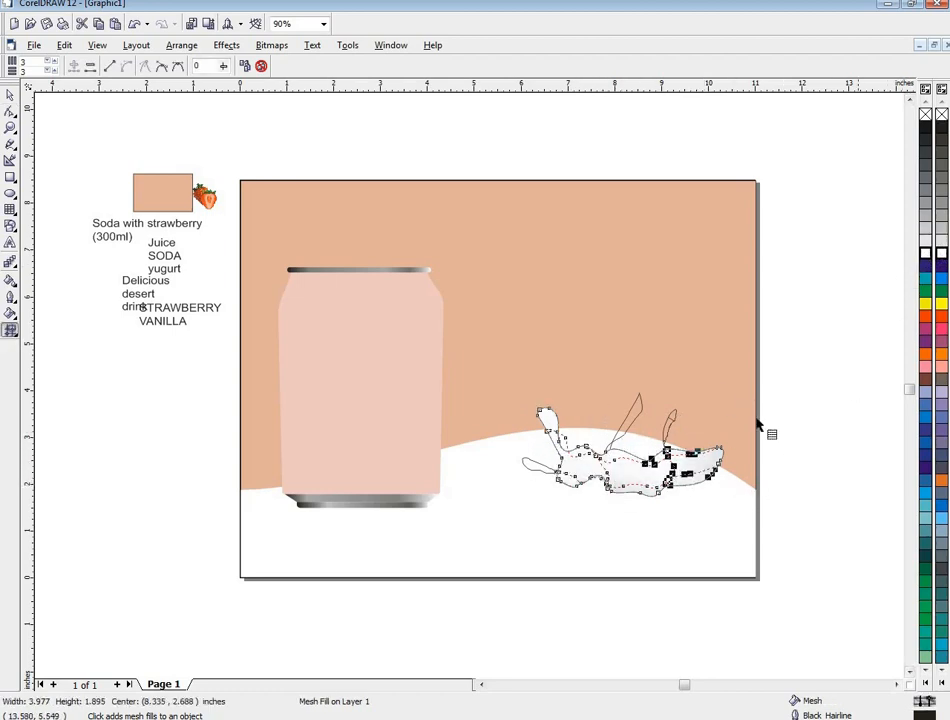
Apply a mesh fill to the tall middle droplet and colour its nodes with light grey and white.
{"action": "left_click", "coordinate": [628, 420]}
{"action": "left_click_drag", "start_coordinate": [612, 375], "coordinate": [647, 436]}
{"action": "left_click", "coordinate": [927, 231]}
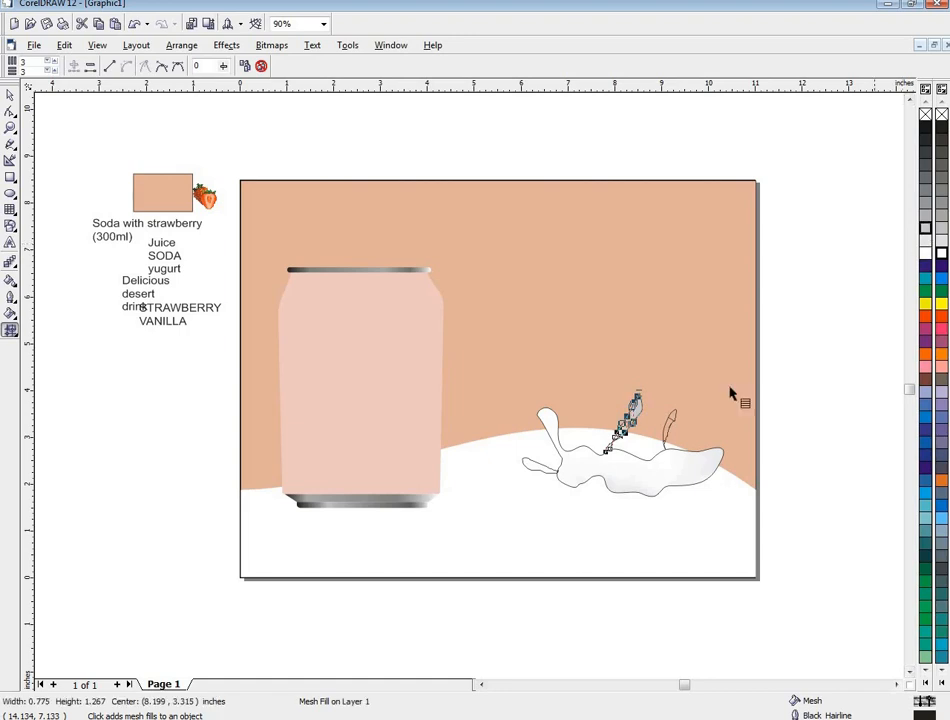
{"action": "left_click", "coordinate": [928, 256]}
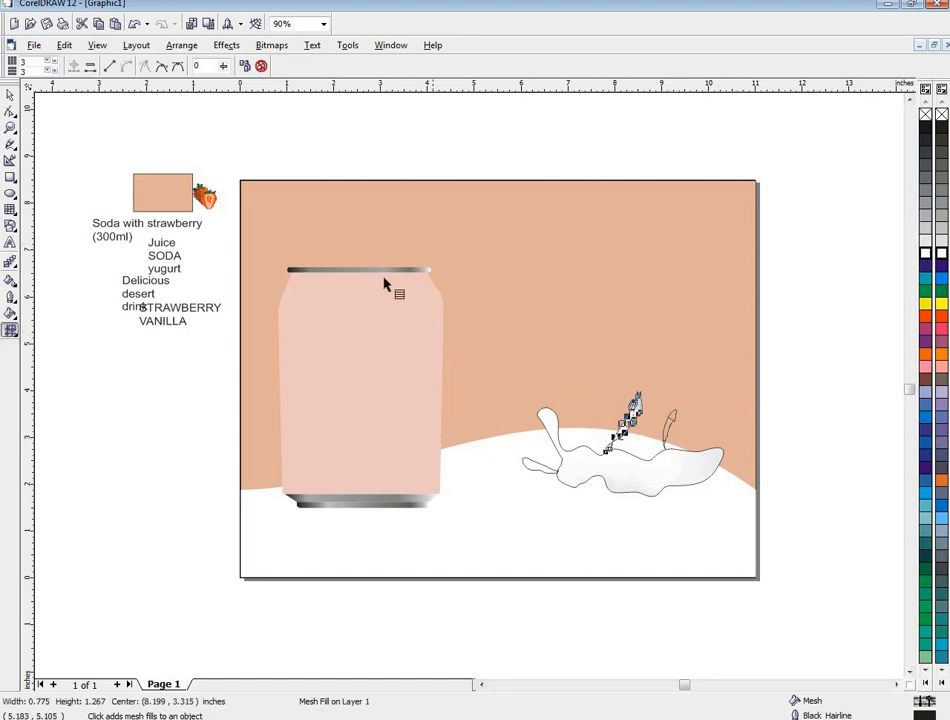
Apply a mesh fill to the small right droplet and colour its upper nodes white.
{"action": "left_click", "coordinate": [669, 421]}
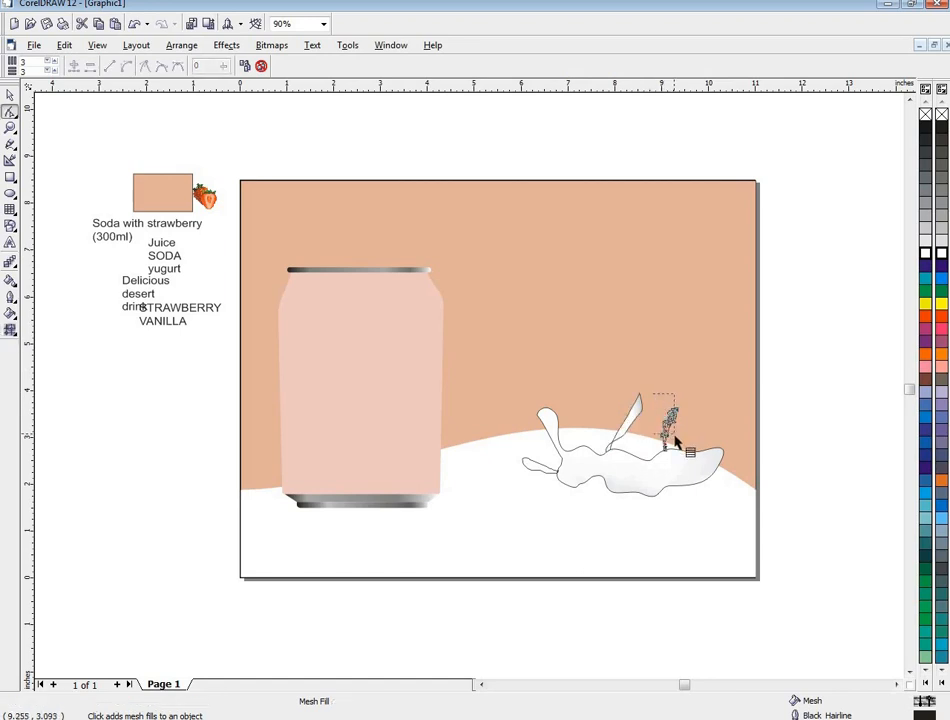
{"action": "left_click", "coordinate": [928, 256]}
{"action": "left_click", "coordinate": [9, 97]}
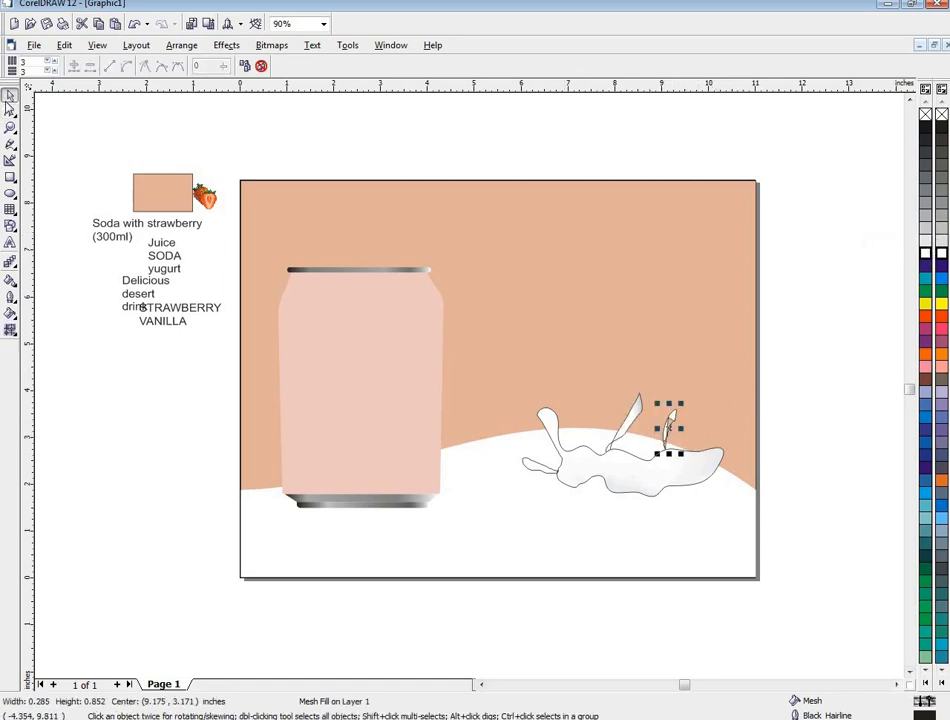
Apply a mesh fill to the left droplet and colour its outer nodes light grey.
{"action": "left_click", "coordinate": [549, 472]}
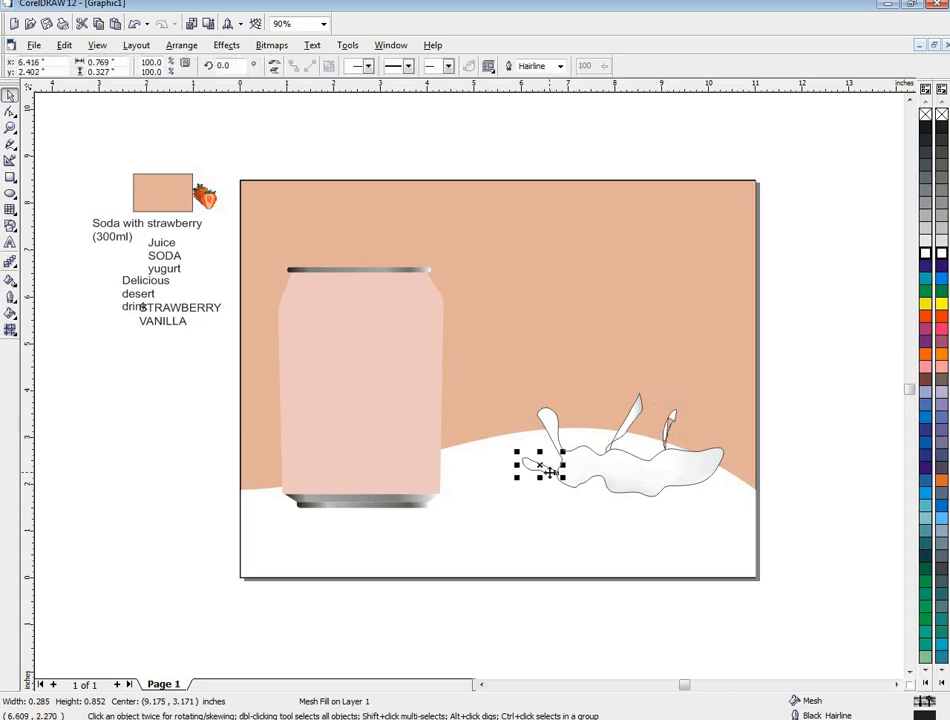
{"action": "left_click", "coordinate": [9, 329]}
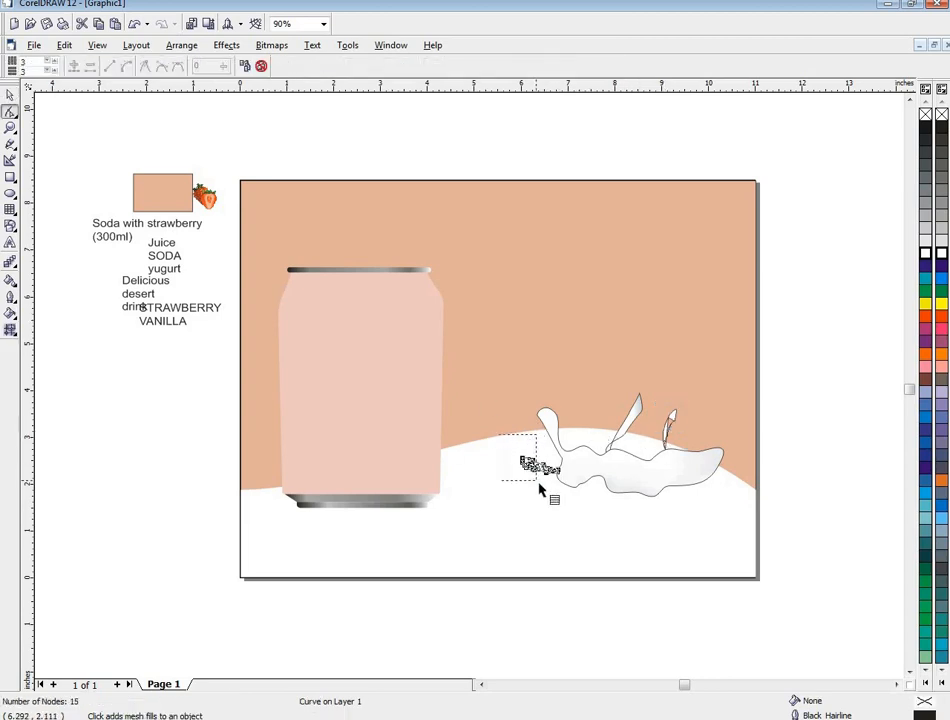
{"action": "left_click", "coordinate": [941, 241]}
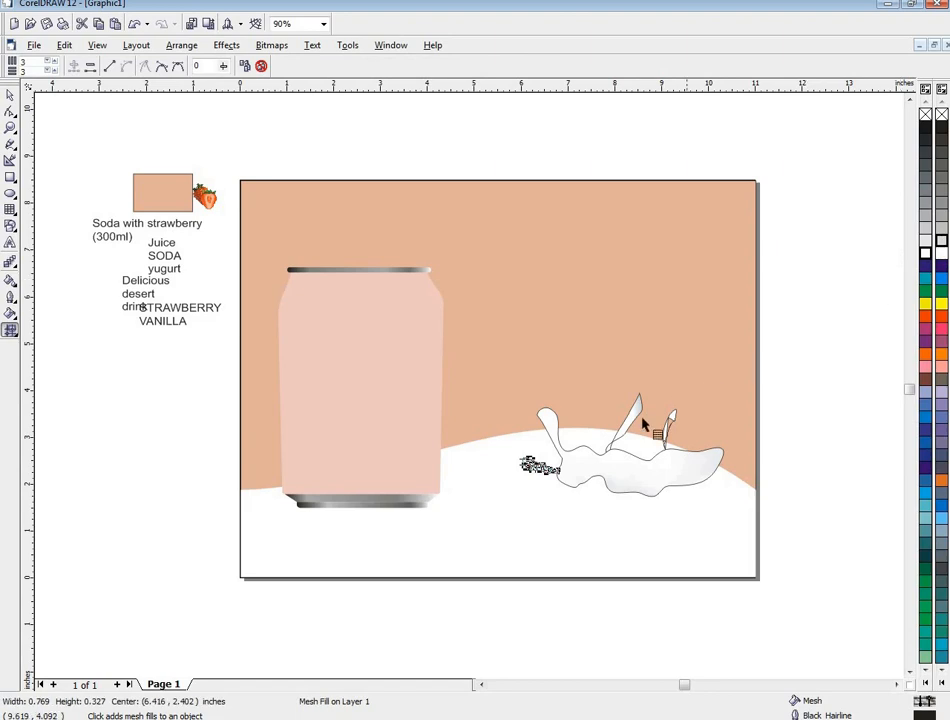
{"action": "left_click", "coordinate": [10, 94]}
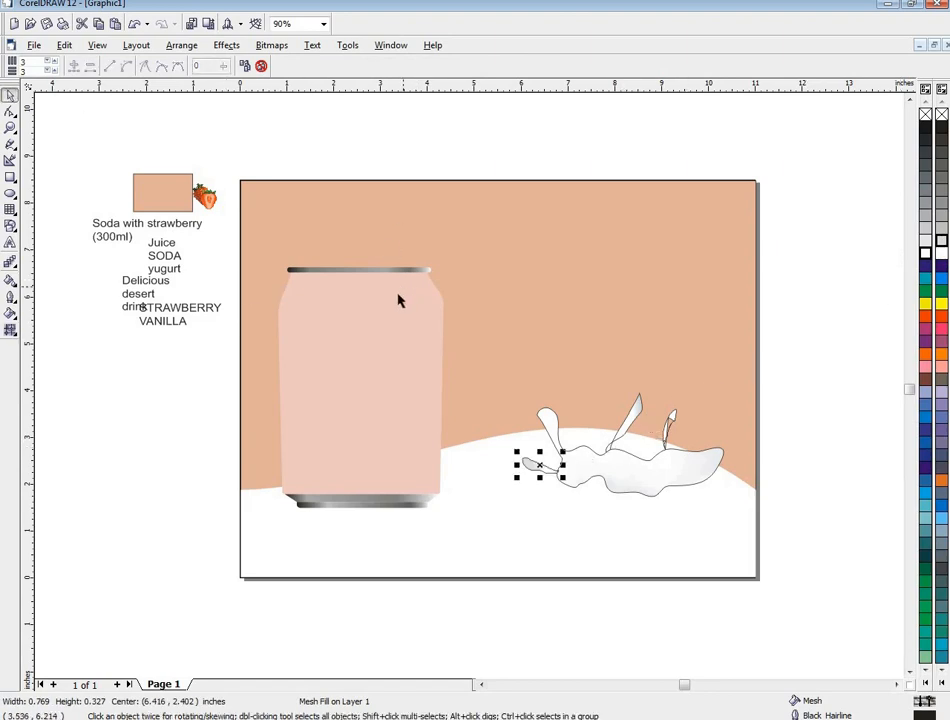
Remove the outlines from the splash body and its droplets.
{"action": "left_click", "coordinate": [603, 477]}
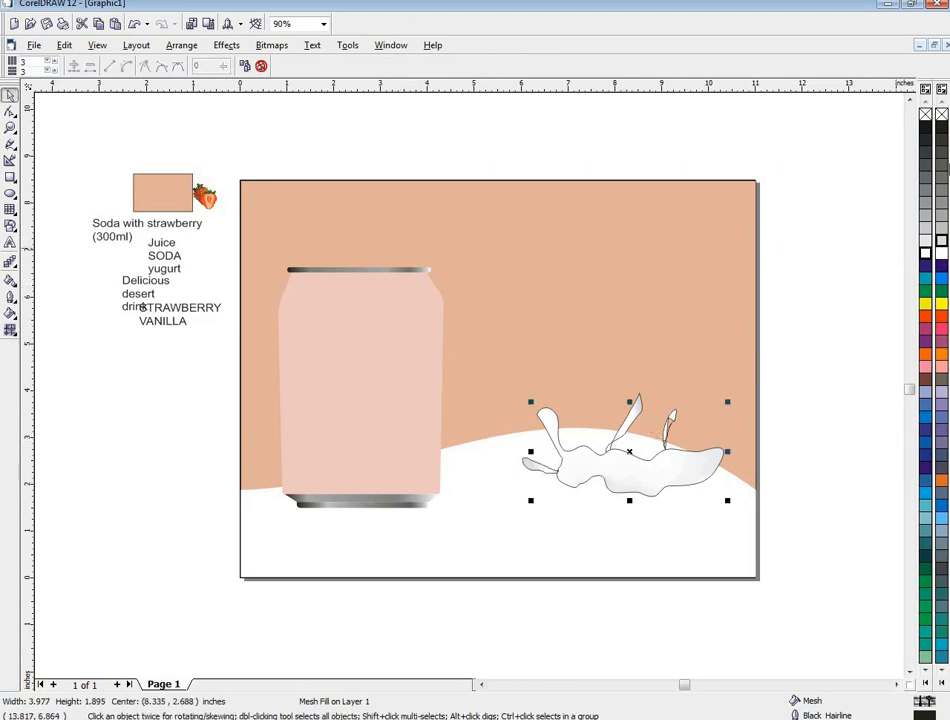
{"action": "right_click", "coordinate": [939, 117]}
{"action": "left_click", "coordinate": [640, 427]}
{"action": "right_click", "coordinate": [939, 117]}
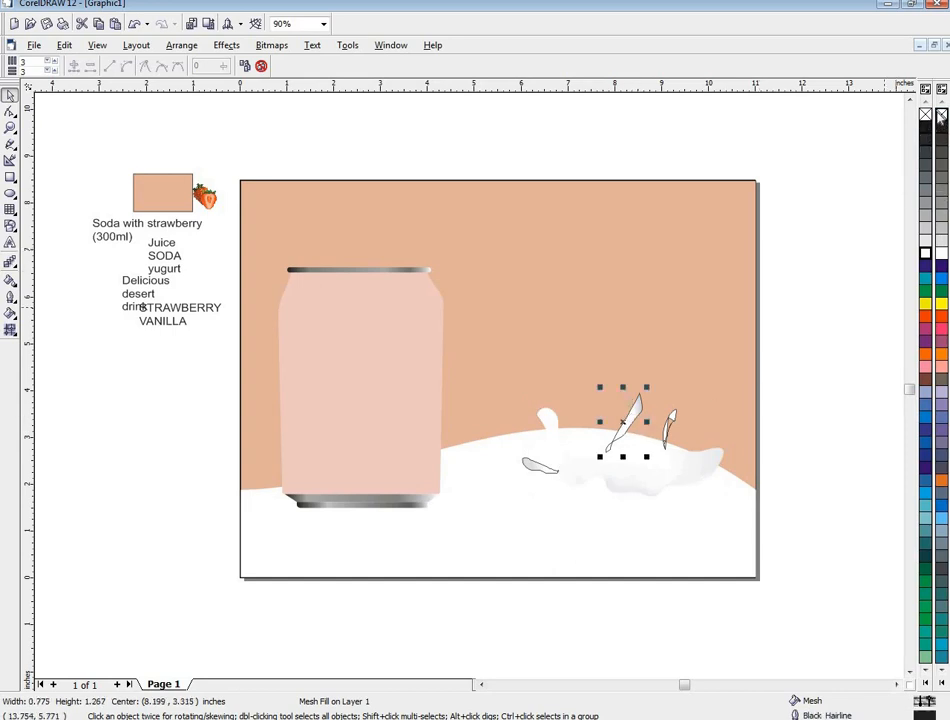
{"action": "left_click", "coordinate": [533, 469]}
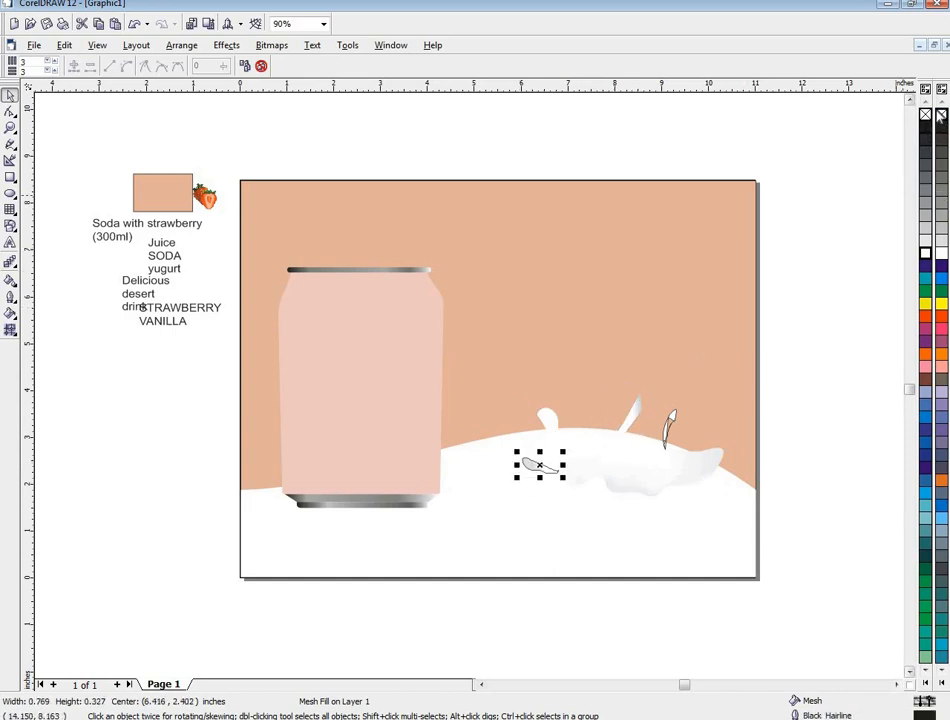
{"action": "right_click", "coordinate": [939, 117]}
{"action": "left_click", "coordinate": [672, 422]}
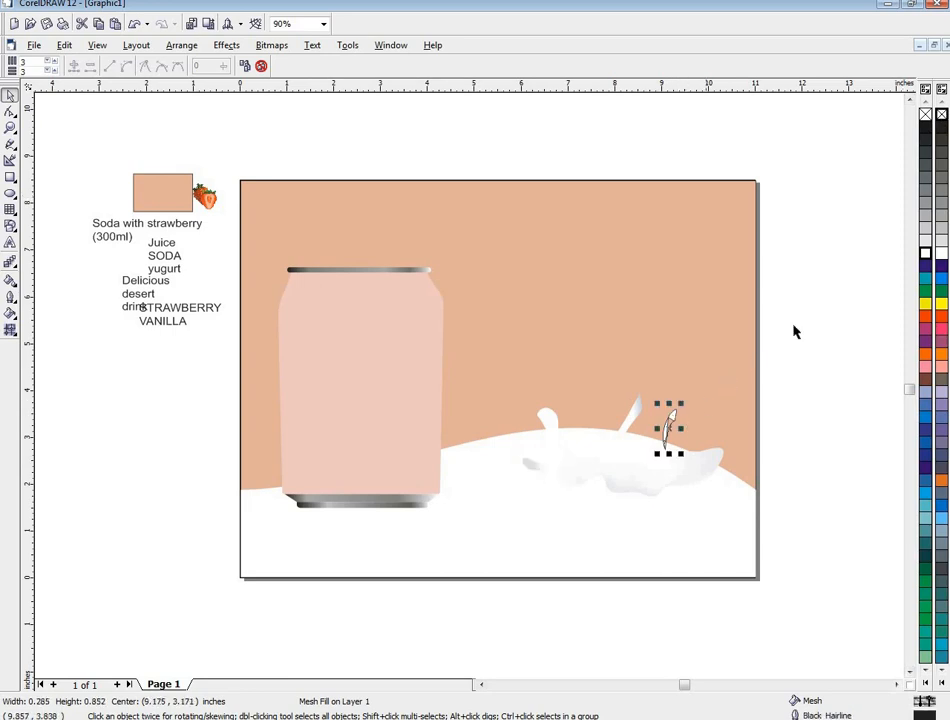
Recolour the left and middle mesh nodes of the splash body light grey to give it more shading.
{"action": "left_click", "coordinate": [613, 462]}
{"action": "left_click", "coordinate": [11, 329]}
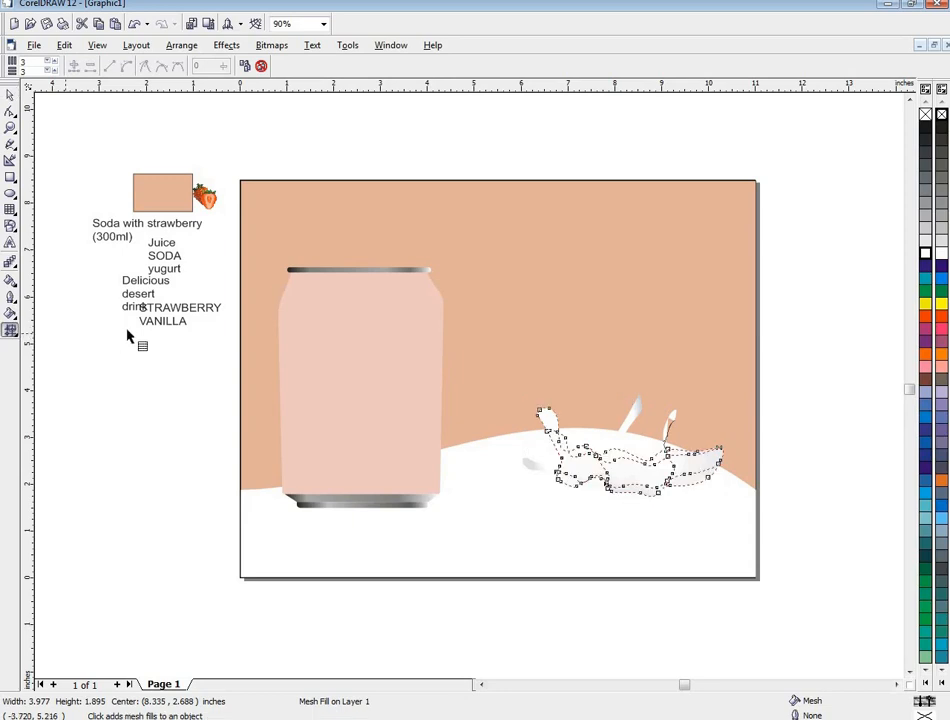
{"action": "left_click_drag", "start_coordinate": [507, 392], "coordinate": [586, 480]}
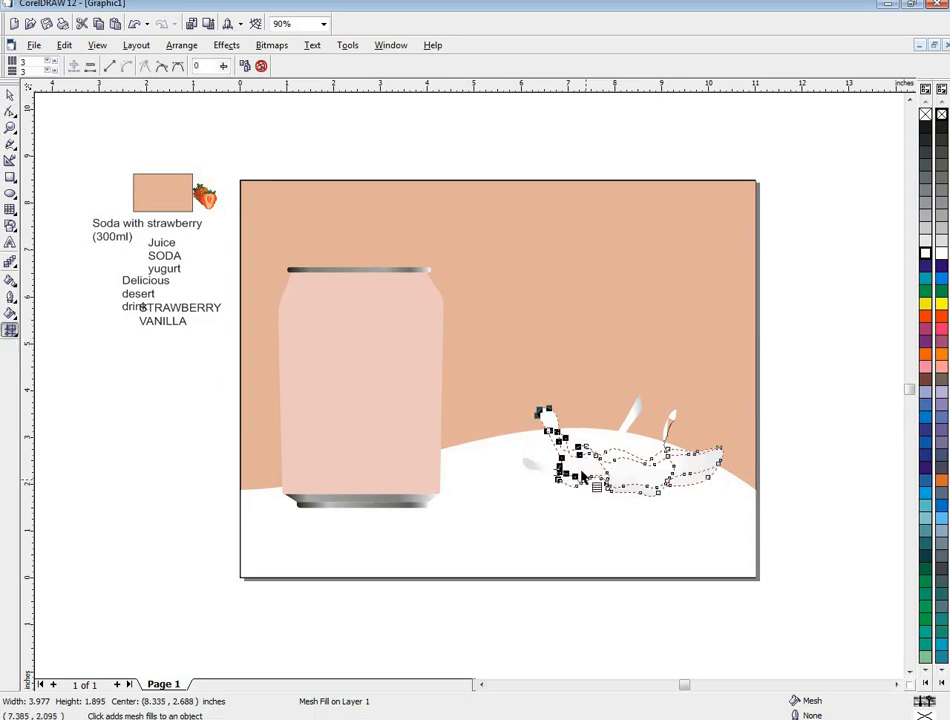
{"action": "left_click", "coordinate": [925, 231]}
{"action": "left_click_drag", "start_coordinate": [603, 433], "coordinate": [701, 496]}
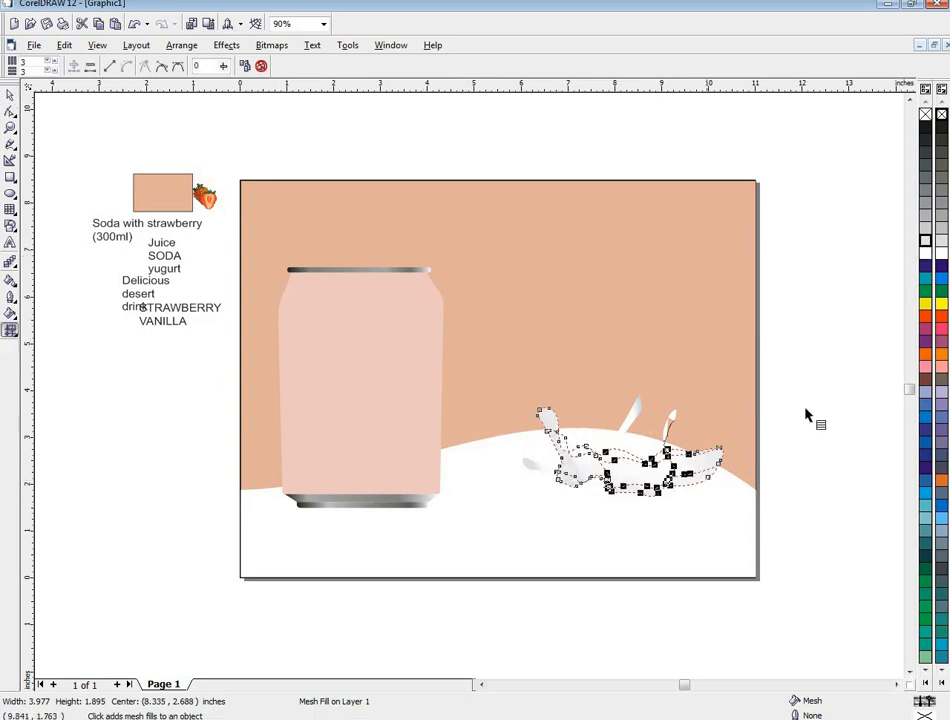
{"action": "left_click", "coordinate": [925, 241]}
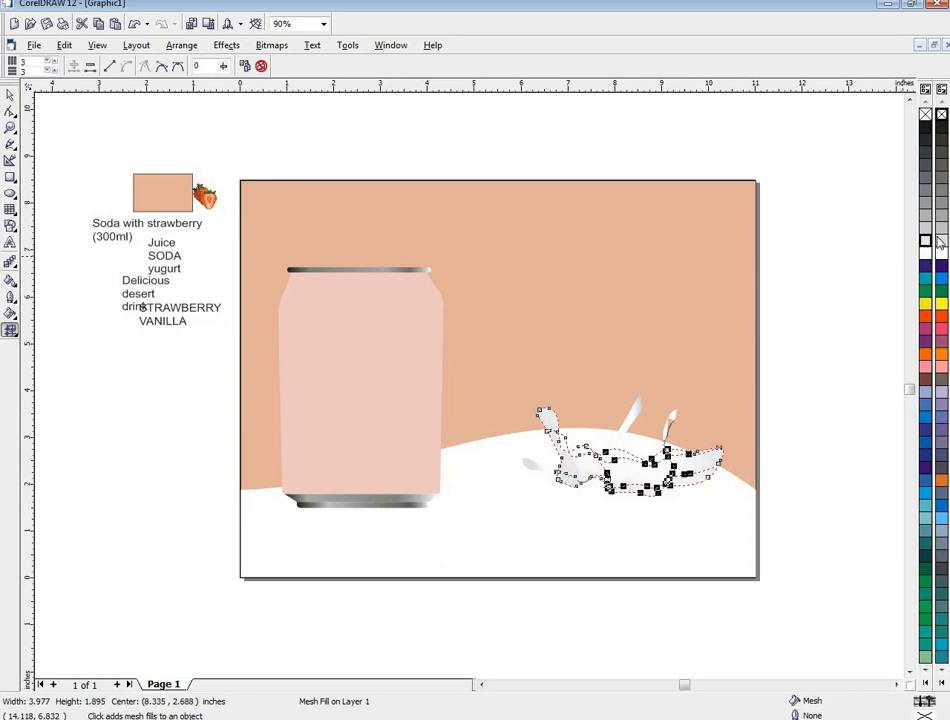
{"action": "left_click", "coordinate": [10, 97]}
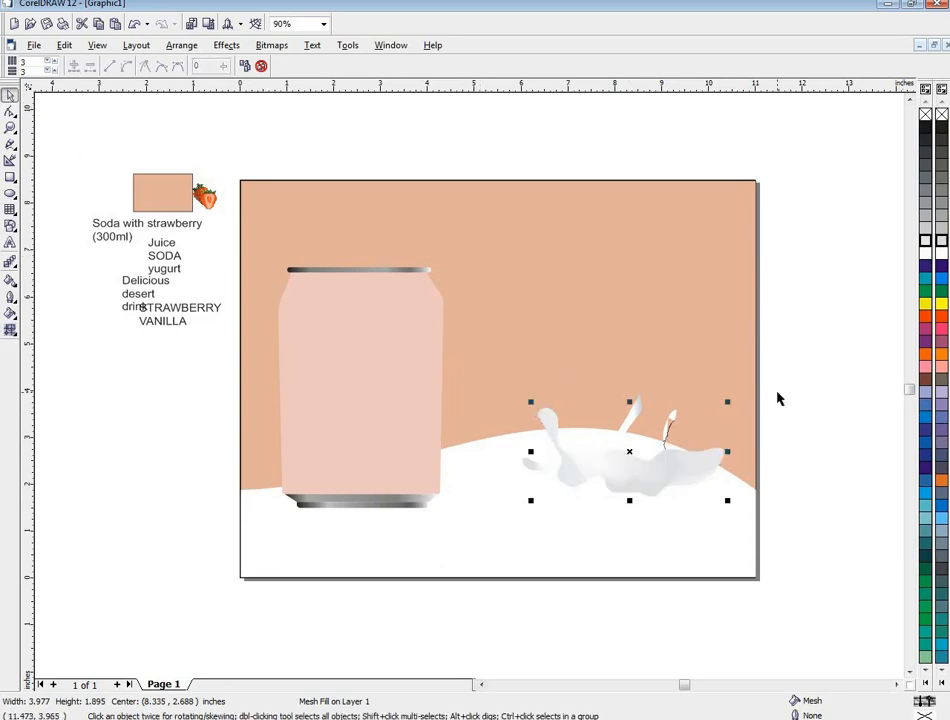
Shift the splash body slightly left and enlarge it to about 4.28 inches wide and 2.80 inches high.
{"action": "left_click", "coordinate": [779, 399]}
{"action": "left_click", "coordinate": [660, 470]}
{"action": "left_click", "coordinate": [662, 471]}
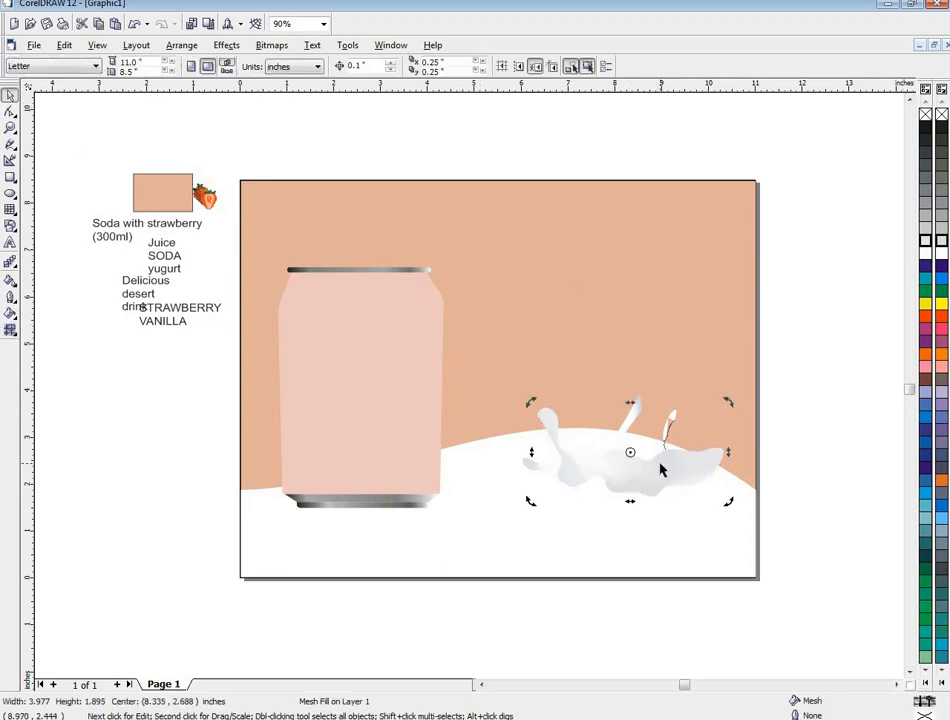
{"action": "left_click", "coordinate": [664, 458]}
{"action": "left_click_drag", "start_coordinate": [621, 396], "coordinate": [623, 364]}
{"action": "left_click_drag", "start_coordinate": [622, 494], "coordinate": [621, 510]}
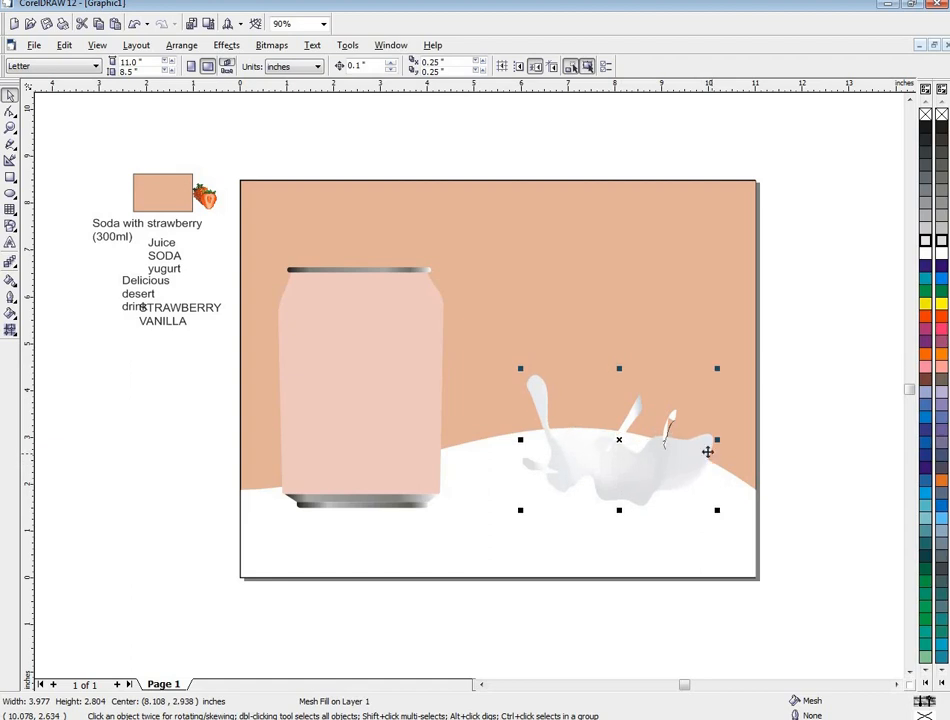
{"action": "left_click_drag", "start_coordinate": [717, 440], "coordinate": [725, 438]}
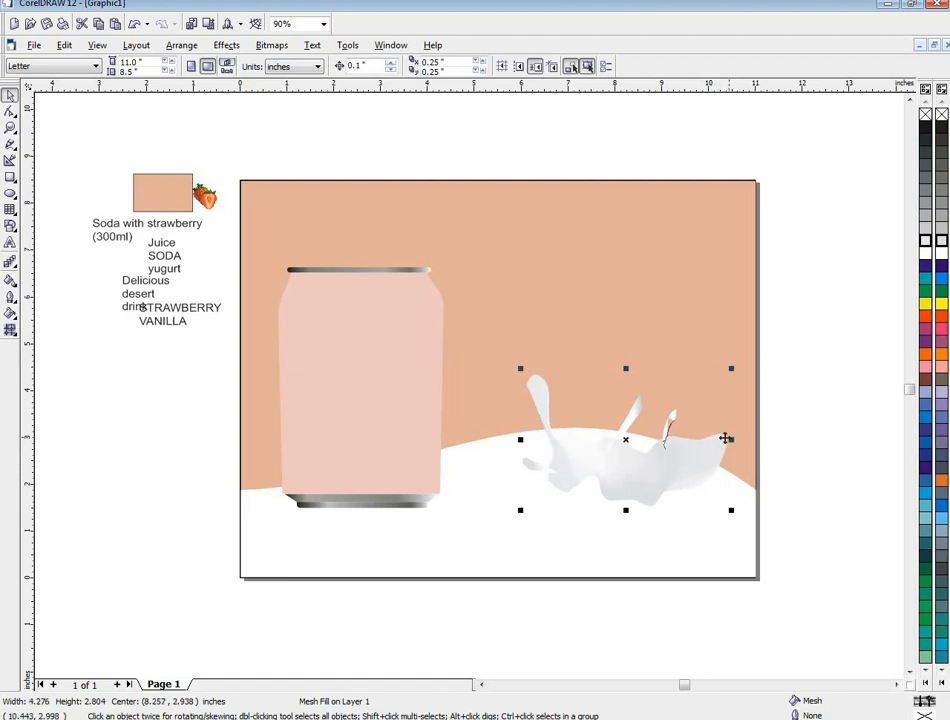
Reduce the height of the splash body to about 2.67 inches and nudge it slightly upward.
{"action": "left_click_drag", "start_coordinate": [626, 369], "coordinate": [626, 375]}
{"action": "key", "text": "Up"}
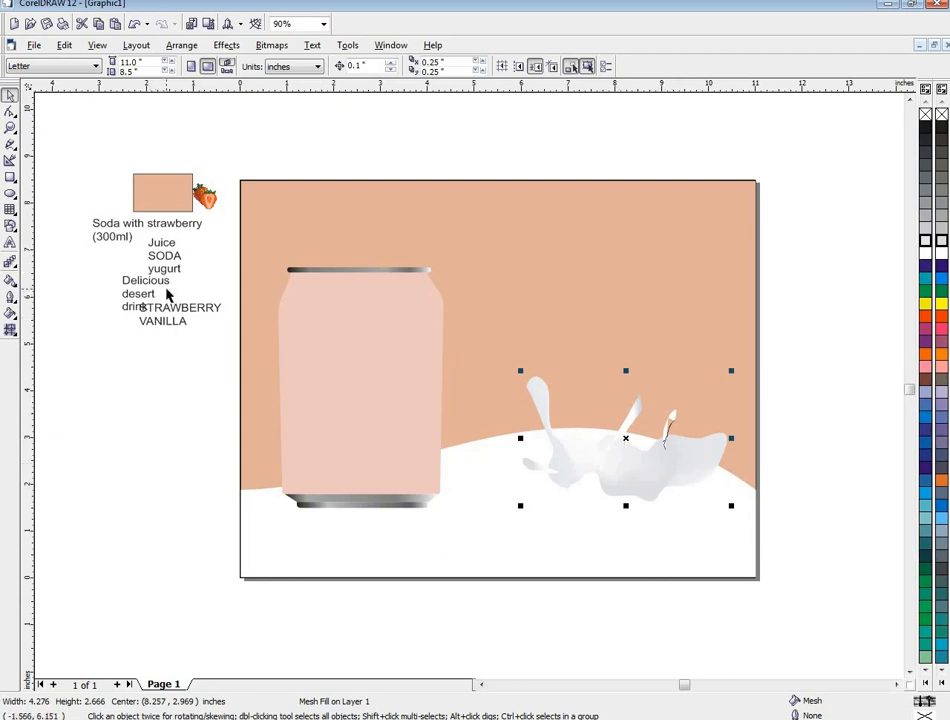
Separate the halved strawberry from the whole one, move the whole strawberry above the page and bring it to the front.
{"action": "left_click_drag", "start_coordinate": [207, 197], "coordinate": [222, 172]}
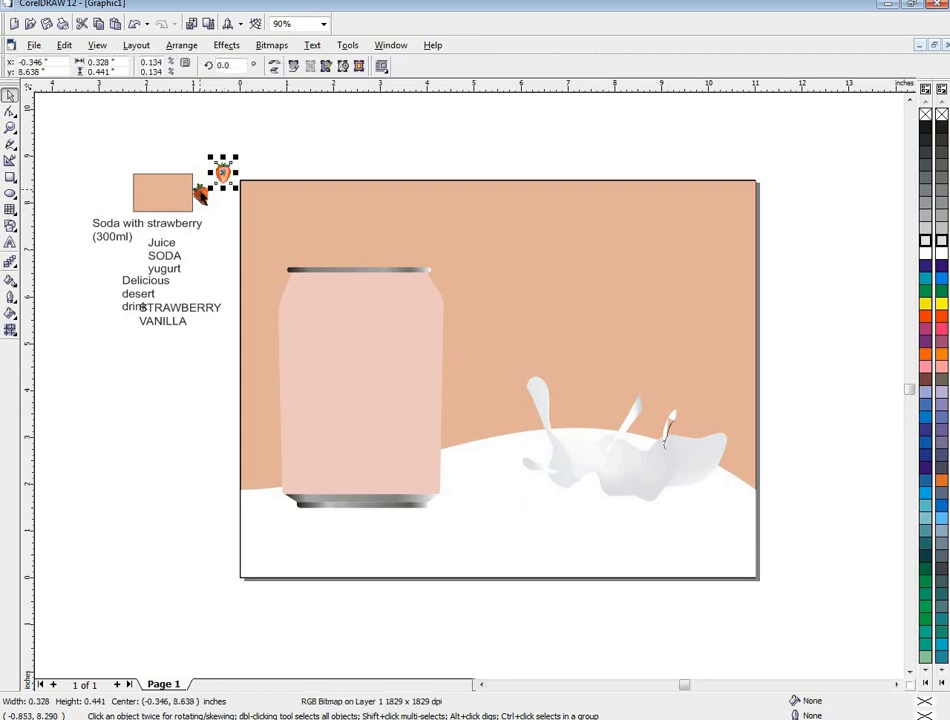
{"action": "left_click_drag", "start_coordinate": [391, 160], "coordinate": [396, 142]}
{"action": "right_click", "coordinate": [396, 142]}
{"action": "mouse_move", "coordinate": [516, 322]}
{"action": "left_click", "coordinate": [582, 321]}
{"action": "left_click", "coordinate": [410, 141]}
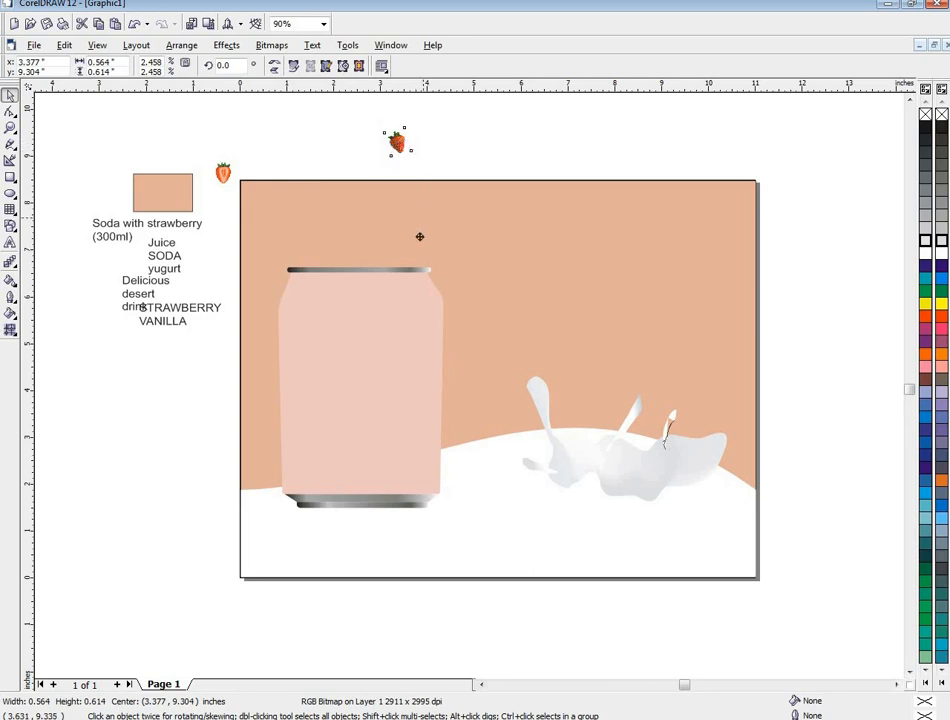
Enlarge the whole strawberry to about 1.55 by 1.69 inches, place it above the left part of the splash and tilt it.
{"action": "left_click_drag", "start_coordinate": [578, 347], "coordinate": [632, 418]}
{"action": "left_click_drag", "start_coordinate": [606, 377], "coordinate": [602, 357]}
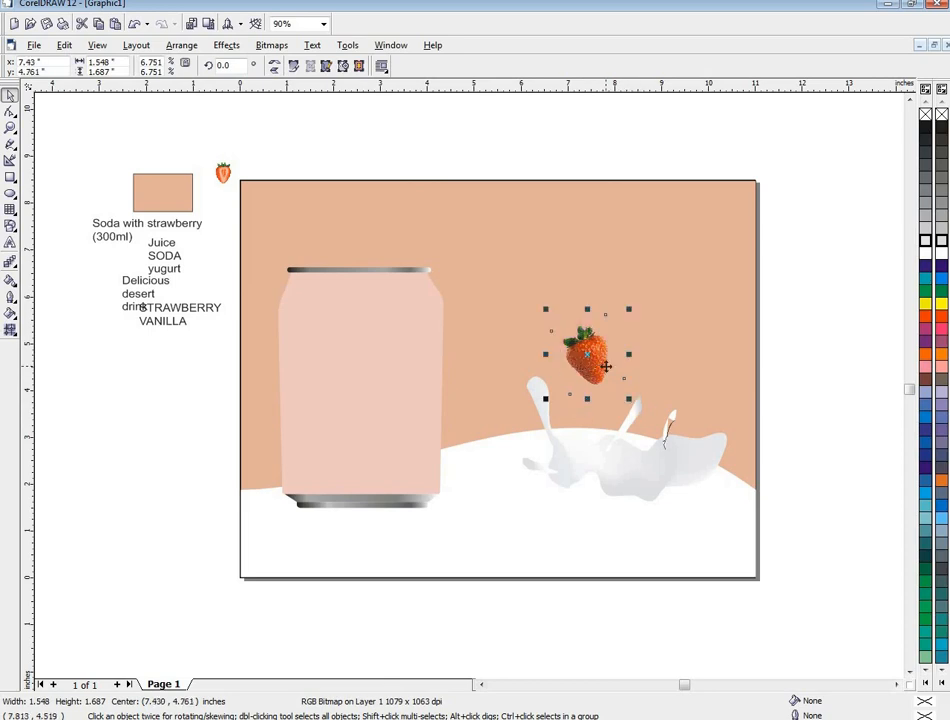
{"action": "left_click", "coordinate": [606, 367]}
{"action": "left_click_drag", "start_coordinate": [628, 398], "coordinate": [592, 373]}
{"action": "left_click", "coordinate": [609, 372]}
Bring the halved strawberry to the front, enlarge it to about 1.18 by 1.58 inches and place it above the middle of the splash.
{"action": "left_click", "coordinate": [223, 172]}
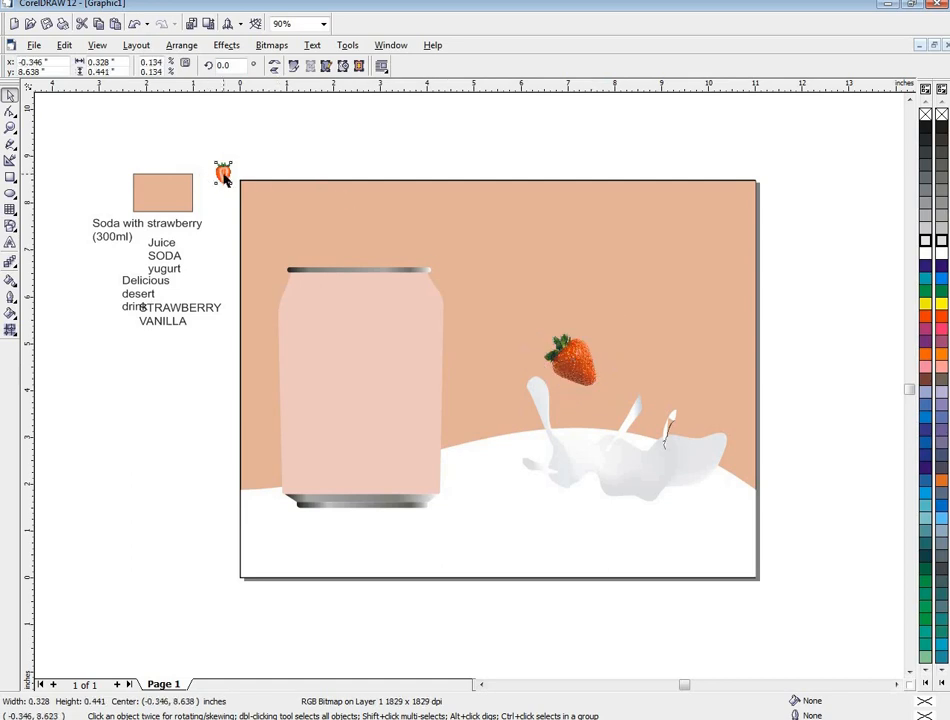
{"action": "right_click", "coordinate": [223, 172]}
{"action": "mouse_move", "coordinate": [252, 350]}
{"action": "left_click", "coordinate": [420, 366]}
{"action": "left_click_drag", "start_coordinate": [225, 174], "coordinate": [473, 287]}
{"action": "left_click_drag", "start_coordinate": [621, 407], "coordinate": [638, 329]}
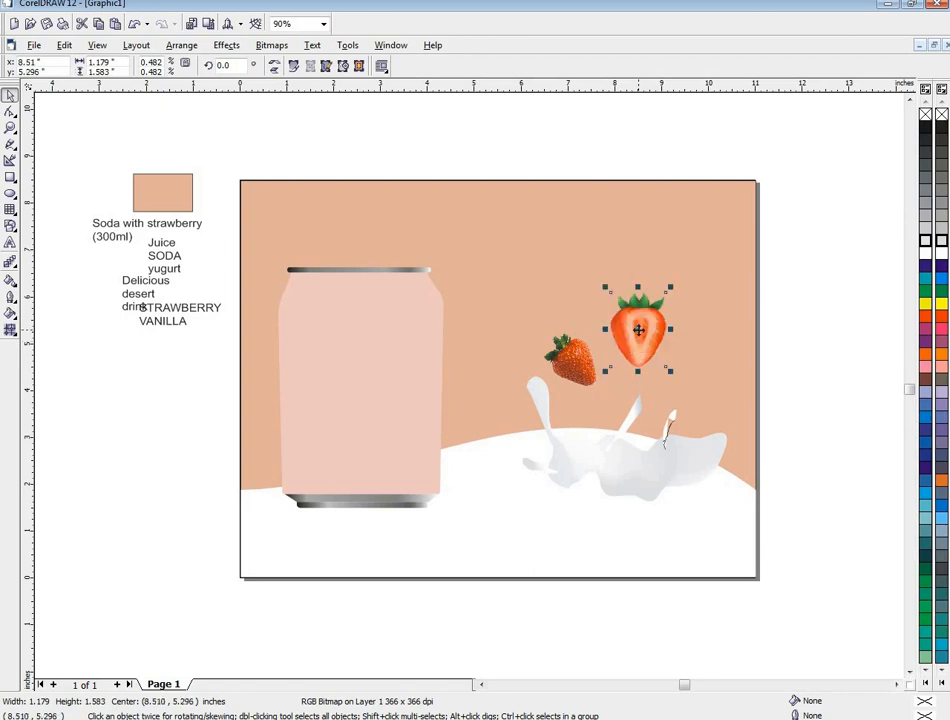
Duplicate the tilted whole strawberry and place the copy above the right part of the splash.
{"action": "left_click", "coordinate": [534, 353]}
{"action": "left_click_drag", "start_coordinate": [316, 337], "coordinate": [256, 326]}
{"action": "left_click_drag", "start_coordinate": [303, 375], "coordinate": [233, 352]}
{"action": "left_click_drag", "start_coordinate": [298, 373], "coordinate": [292, 268]}
{"action": "key", "text": "Right"}
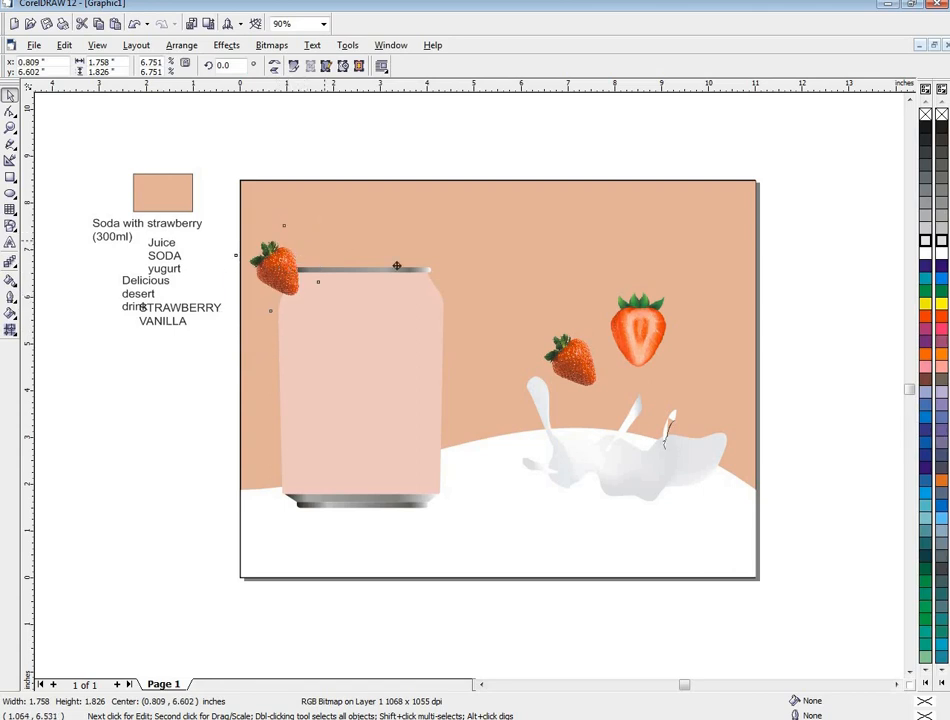
{"action": "left_click_drag", "start_coordinate": [750, 375], "coordinate": [719, 370]}
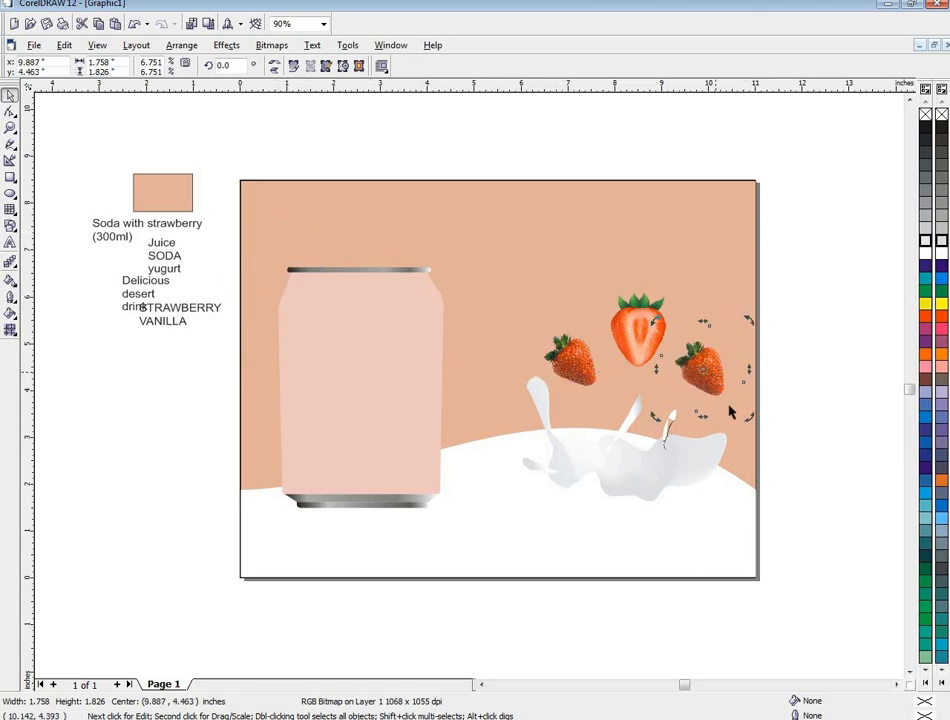
Rotate the strawberry copy above the right part of the splash clockwise so its leaves lean outward.
{"action": "left_click_drag", "start_coordinate": [747, 423], "coordinate": [692, 416]}
{"action": "left_click", "coordinate": [689, 410]}
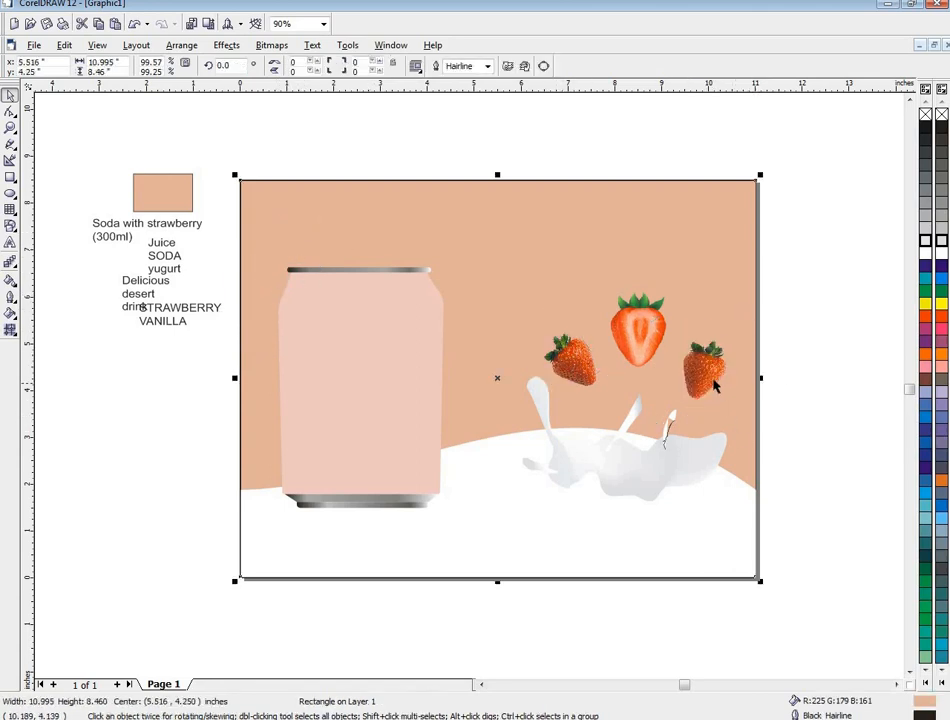
{"action": "left_click", "coordinate": [716, 385]}
{"action": "left_click", "coordinate": [720, 376]}
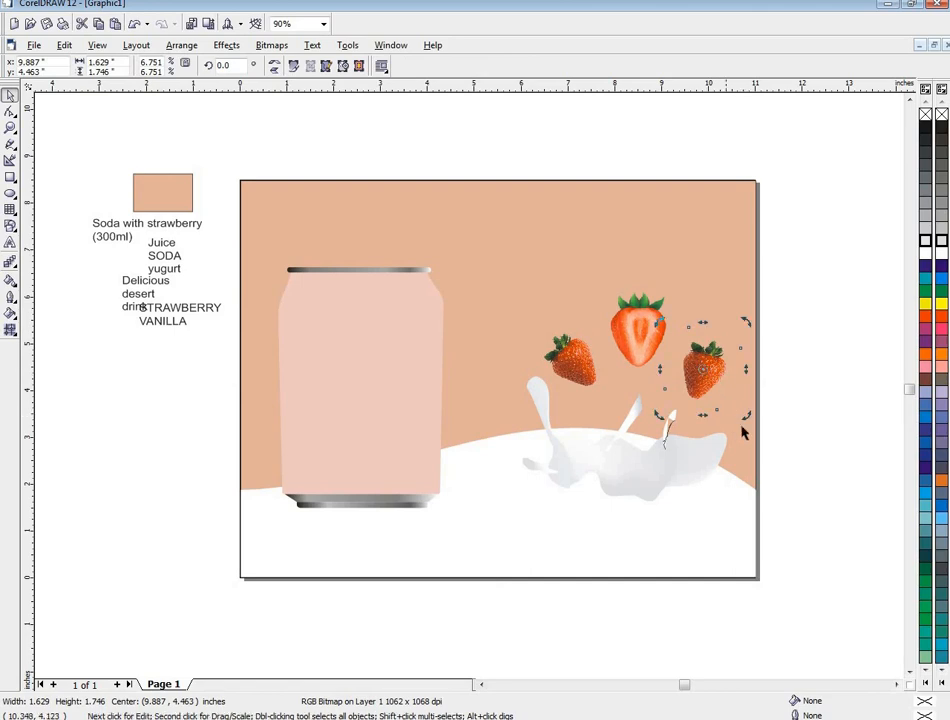
{"action": "left_click_drag", "start_coordinate": [746, 417], "coordinate": [736, 425]}
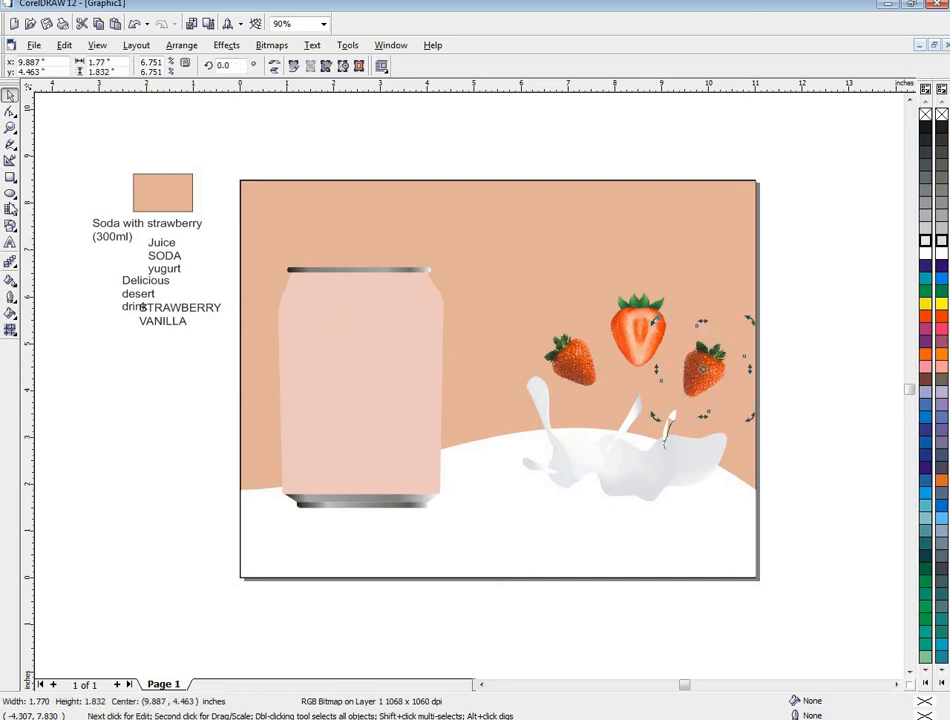
Draw a thin freehand streak about 0.54 inches wide and 0.19 inches high from the tall left droplet to the left strawberry.
{"action": "left_click", "coordinate": [10, 144]}
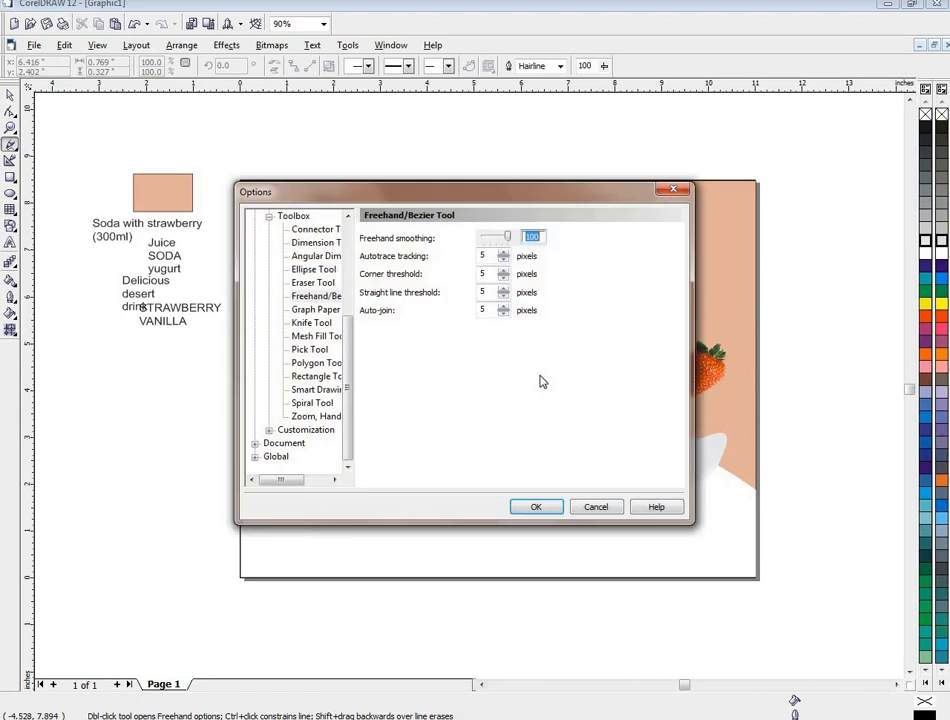
{"action": "left_click", "coordinate": [613, 510]}
{"action": "scroll", "coordinate": [572, 393], "scroll_direction": "up", "scroll_amount": 3}
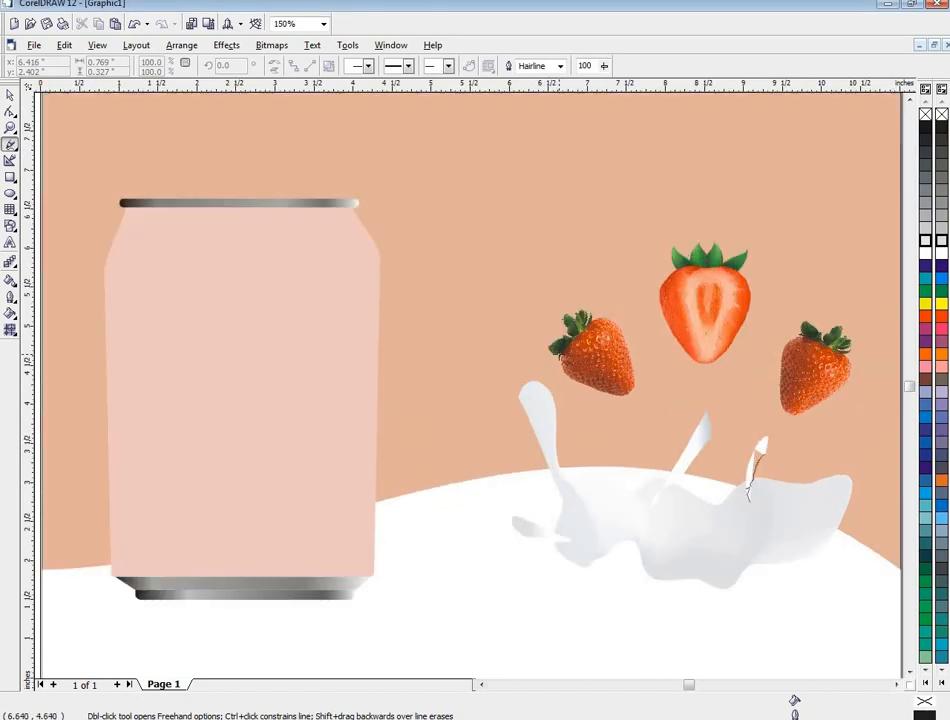
{"action": "mouse_move", "coordinate": [573, 389]}
{"action": "left_mouse_down"}
{"action": "mouse_move", "coordinate": [526, 391]}
{"action": "mouse_move", "coordinate": [522, 383]}
{"action": "mouse_move", "coordinate": [597, 376]}
{"action": "left_mouse_up"}
Apply a light grey mesh fill to the streak, shade its right-end nodes darker grey and remove its outline.
{"action": "left_click", "coordinate": [10, 329]}
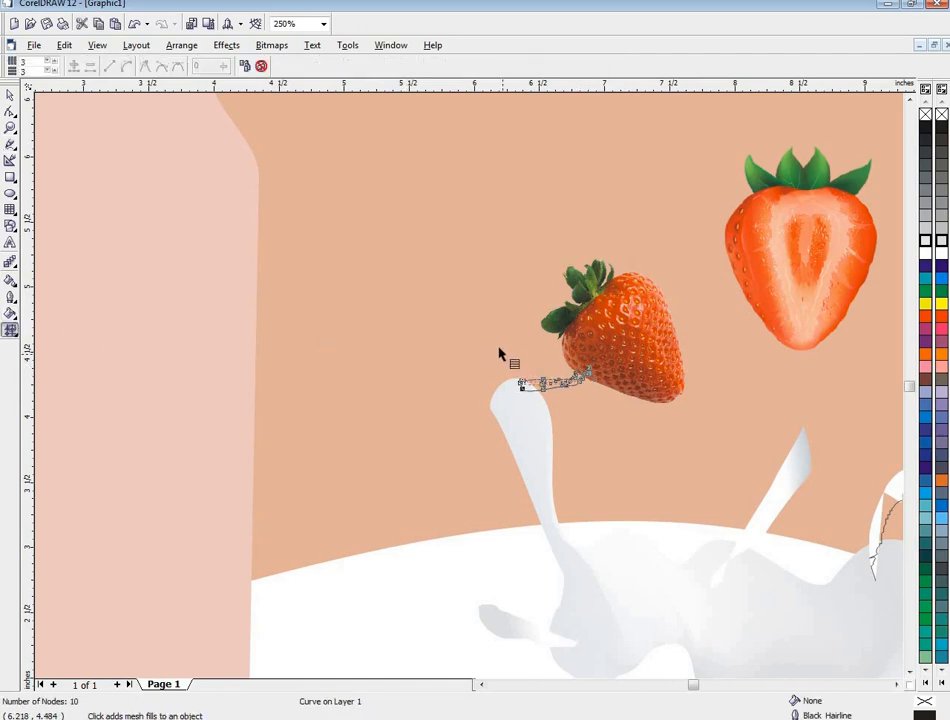
{"action": "left_click", "coordinate": [923, 243]}
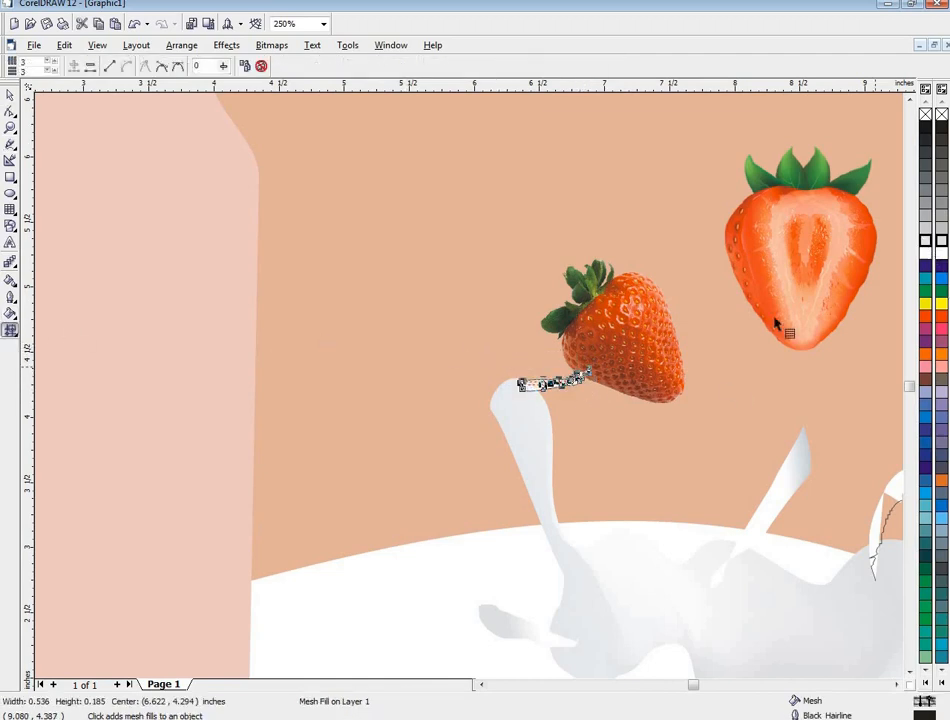
{"action": "left_click_drag", "start_coordinate": [496, 356], "coordinate": [600, 391]}
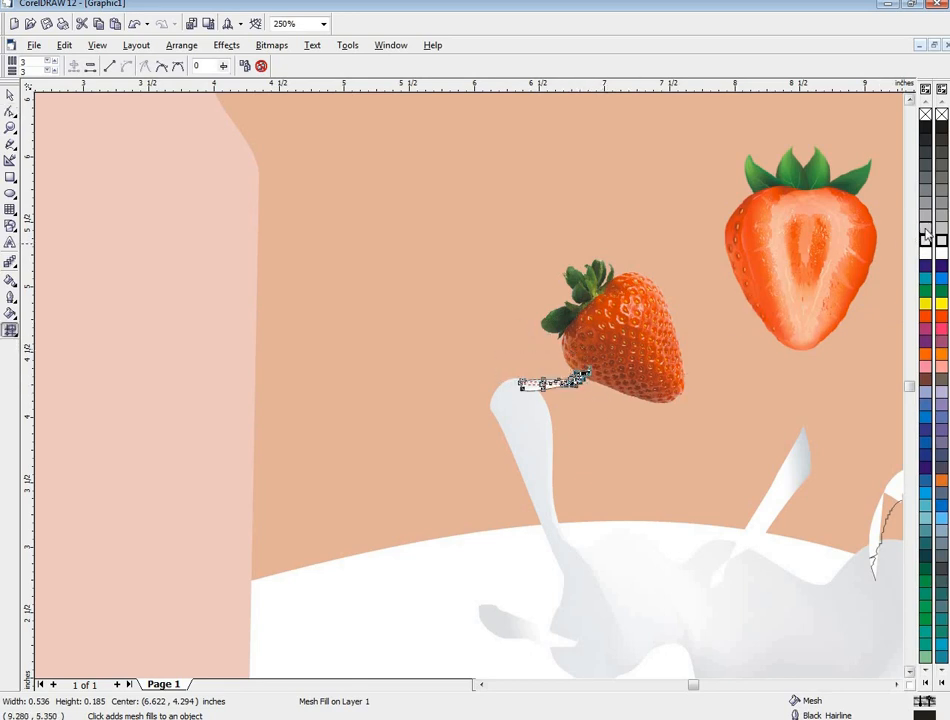
{"action": "left_click", "coordinate": [10, 97]}
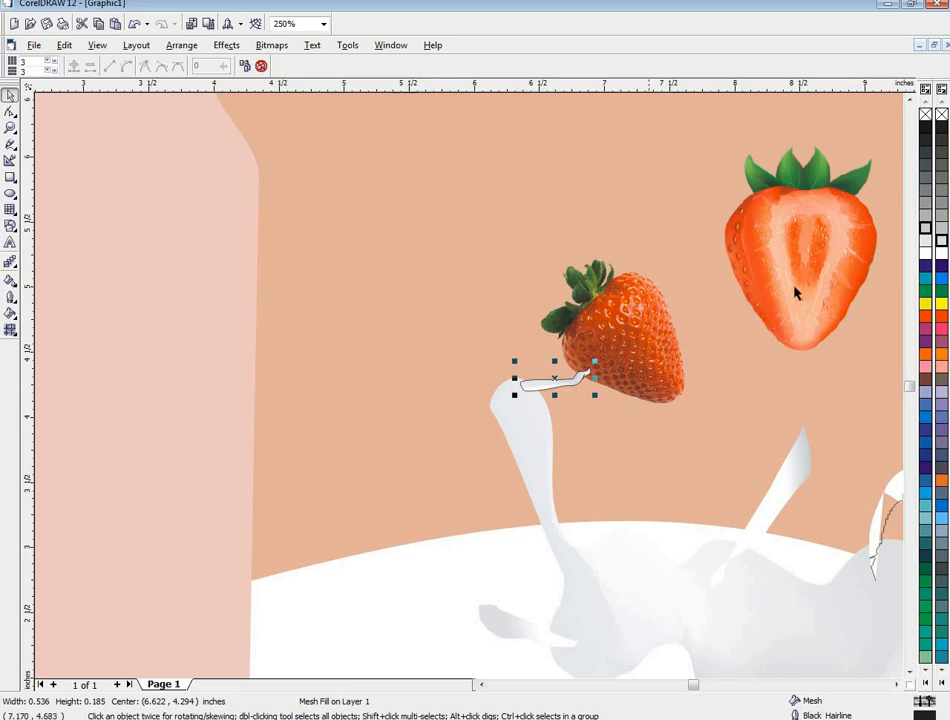
{"action": "right_click", "coordinate": [943, 114]}
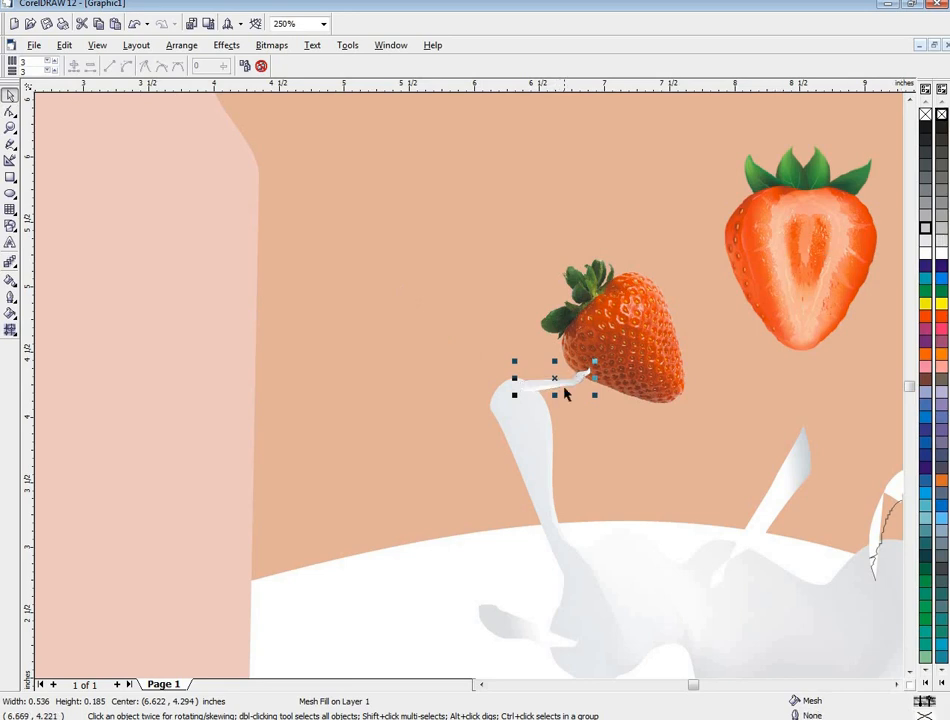
Duplicate the streak, placing one more copy on the left strawberry, one on the halved strawberry and two on the right strawberry.
{"action": "left_click_drag", "start_coordinate": [565, 381], "coordinate": [746, 288]}
{"action": "right_click", "coordinate": [609, 394]}
{"action": "left_click", "coordinate": [645, 361]}
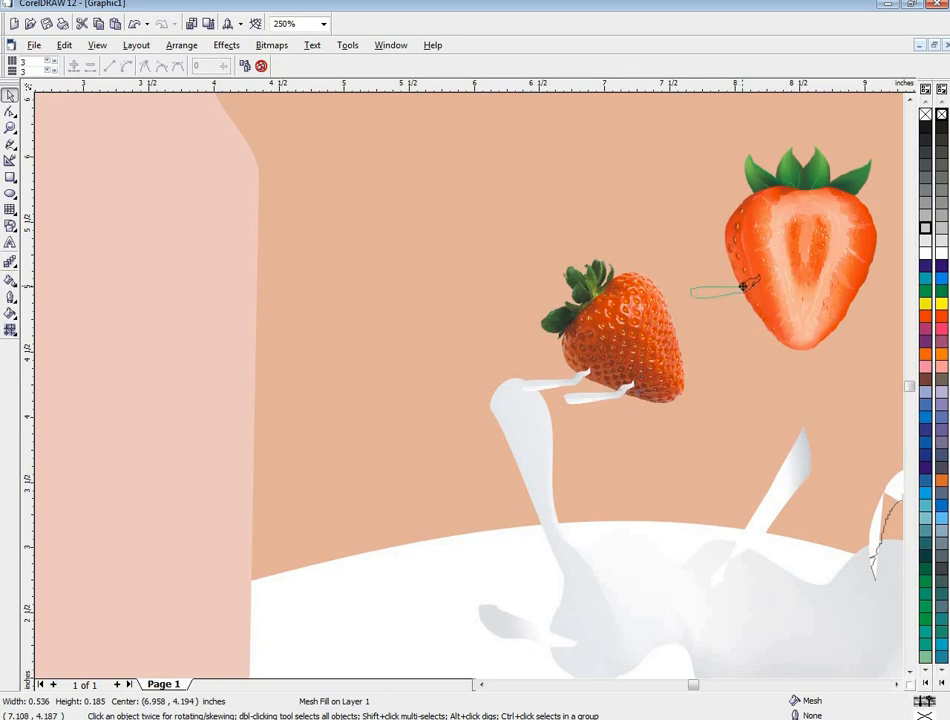
{"action": "right_click", "coordinate": [746, 288]}
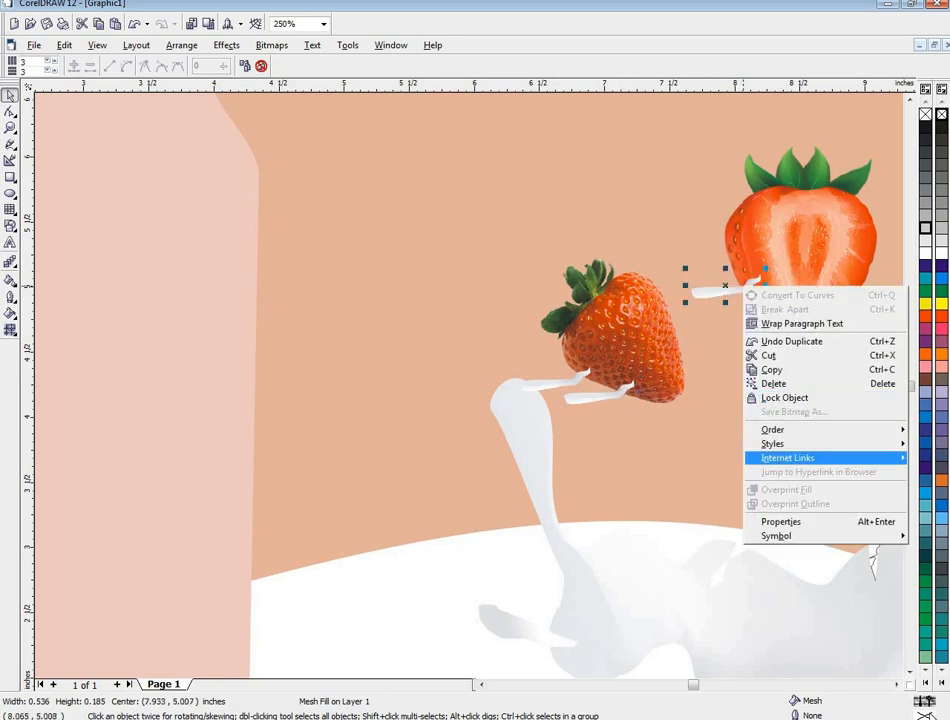
{"action": "left_click", "coordinate": [898, 686]}
{"action": "left_click", "coordinate": [898, 686]}
{"action": "left_click", "coordinate": [898, 686]}
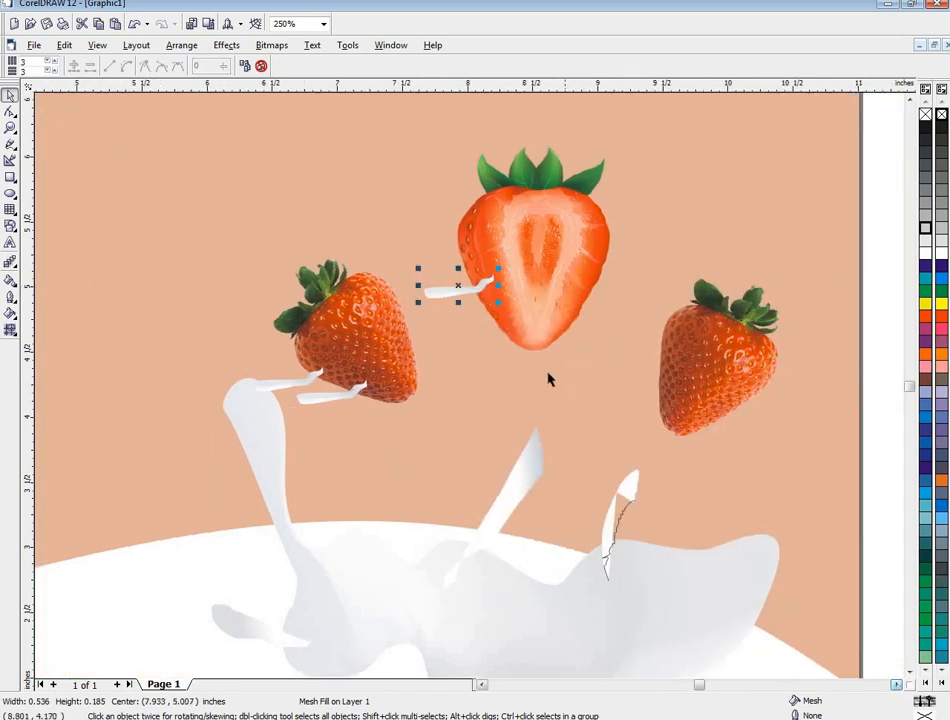
{"action": "left_click_drag", "start_coordinate": [476, 288], "coordinate": [664, 389]}
{"action": "scroll", "coordinate": [755, 489], "scroll_direction": "down", "scroll_amount": 4}
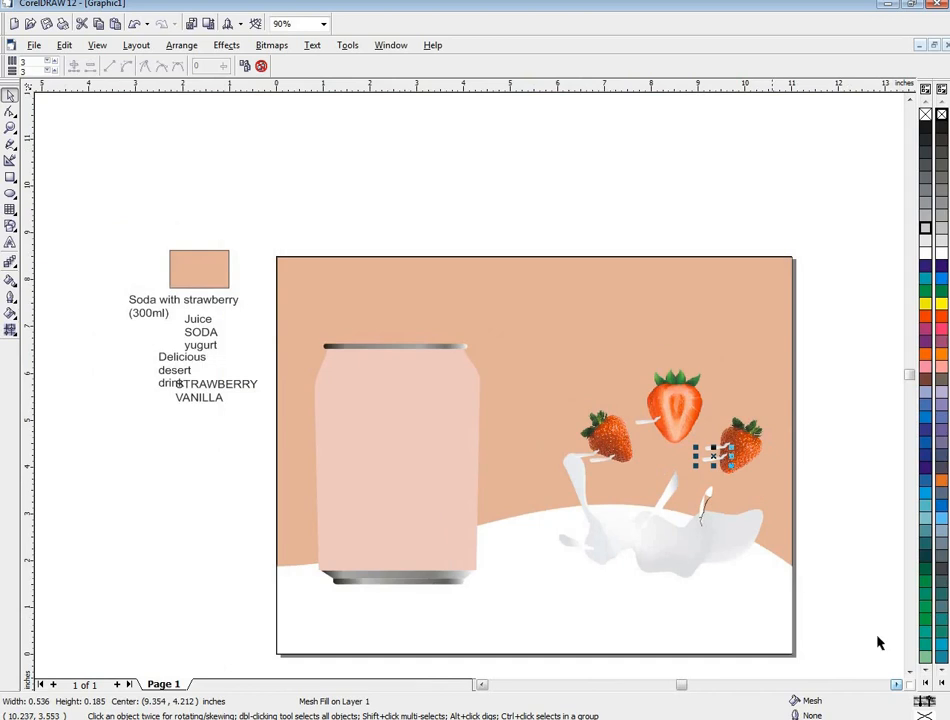
{"action": "left_click", "coordinate": [895, 684]}
{"action": "left_click", "coordinate": [895, 684]}
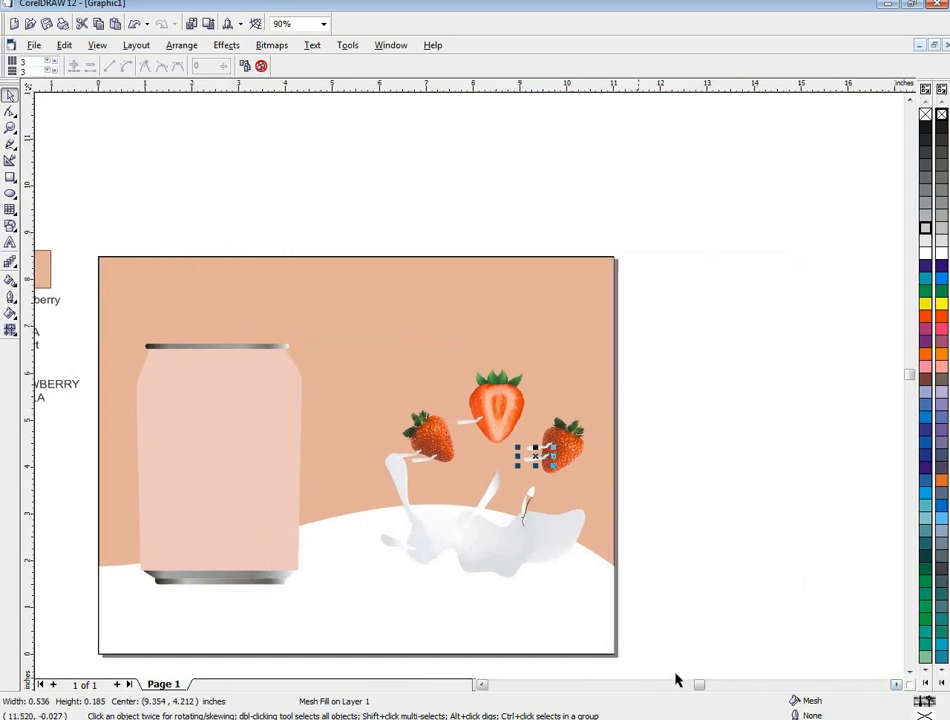
{"action": "left_click", "coordinate": [480, 685]}
{"action": "left_click", "coordinate": [480, 685]}
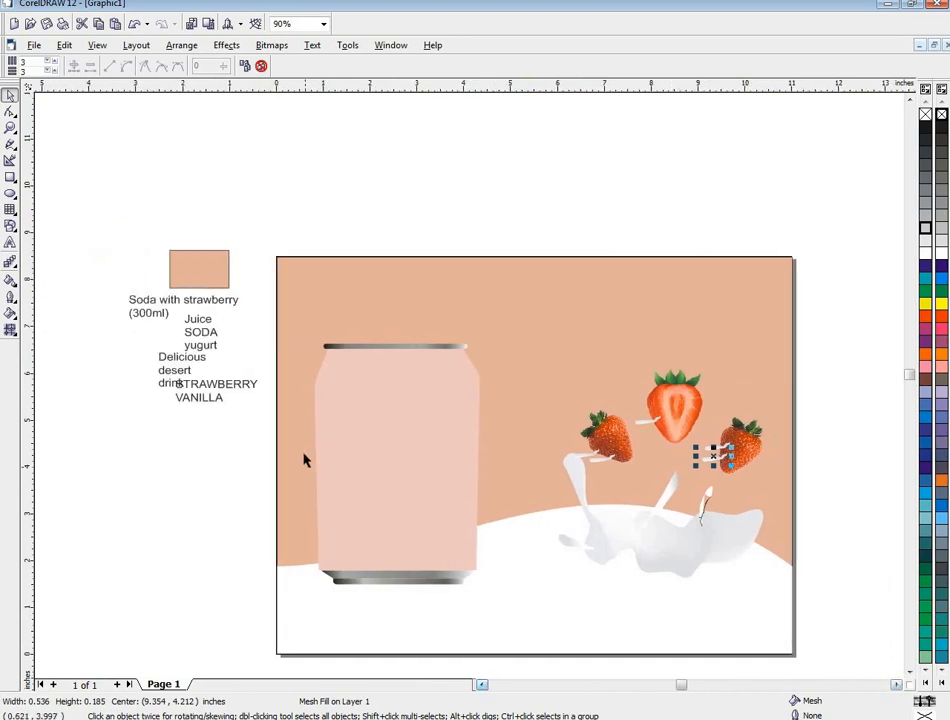
Place the three-line "Juice SODA yugurt" text on the upper part of the can and bring it to the front.
{"action": "left_click_drag", "start_coordinate": [177, 312], "coordinate": [390, 403]}
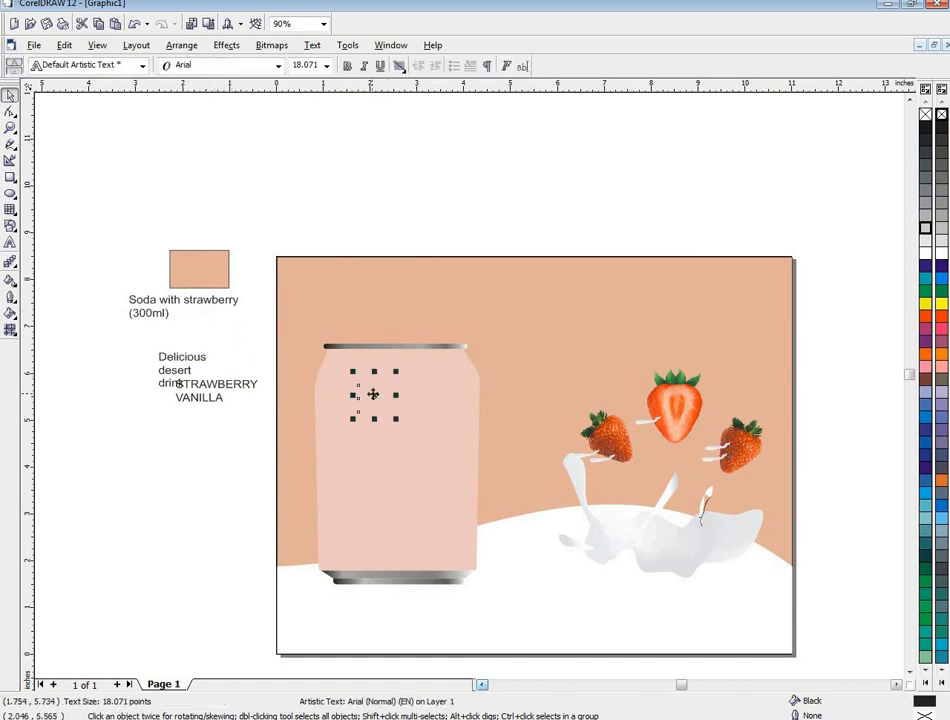
{"action": "right_click", "coordinate": [374, 396]}
{"action": "mouse_move", "coordinate": [545, 523]}
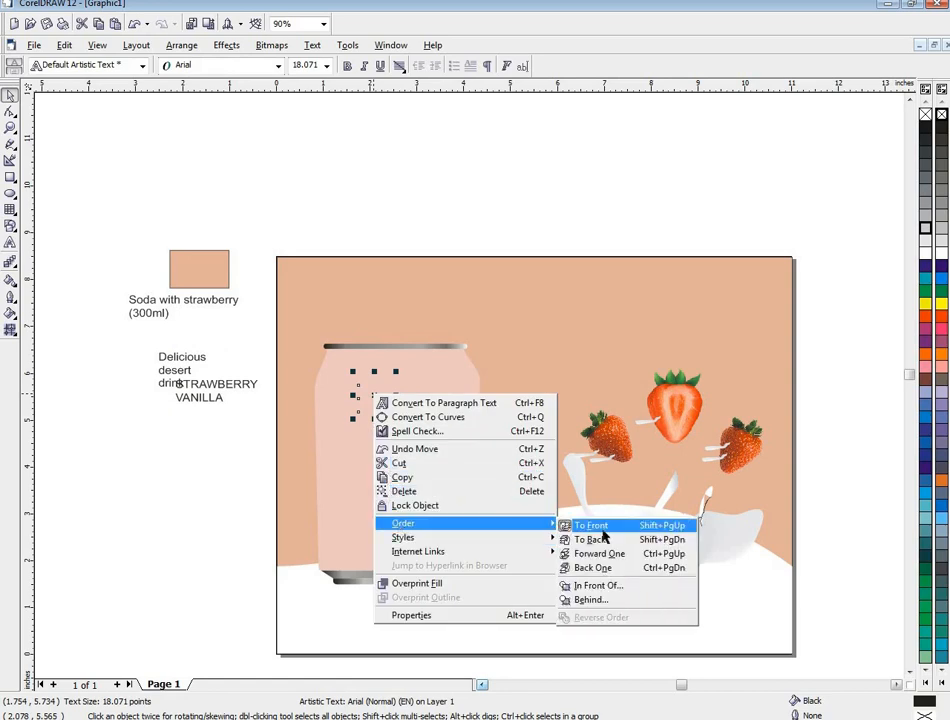
{"action": "left_click", "coordinate": [600, 528]}
{"action": "left_click", "coordinate": [270, 366]}
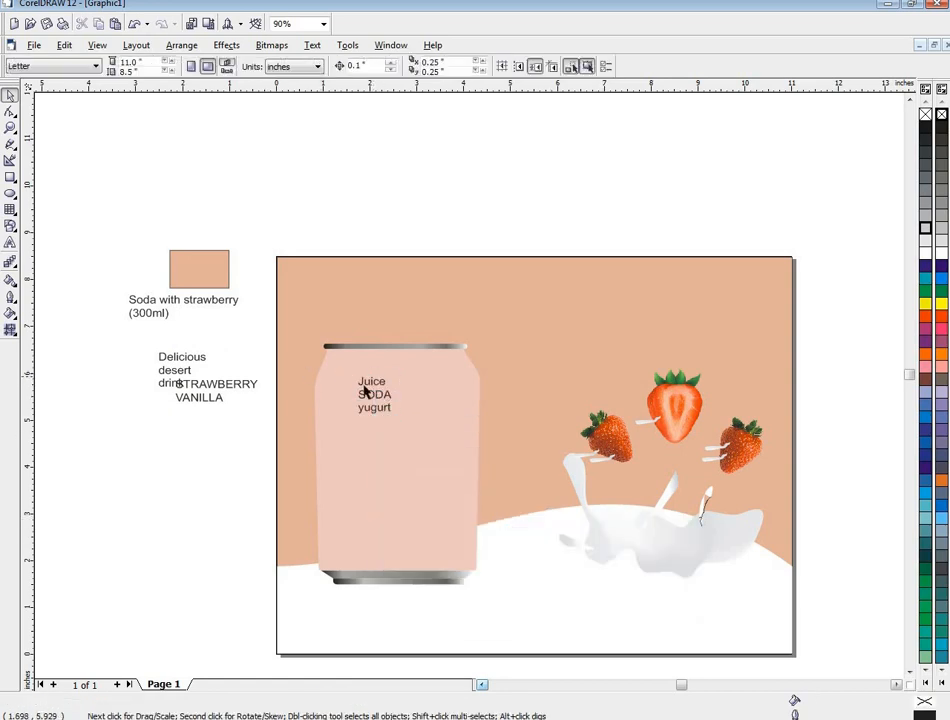
Move the three-line text off the can to the blank area left of the page, below the other texts.
{"action": "left_click_drag", "start_coordinate": [314, 240], "coordinate": [407, 411]}
{"action": "left_click_drag", "start_coordinate": [263, 360], "coordinate": [184, 468]}
{"action": "left_click", "coordinate": [183, 489]}
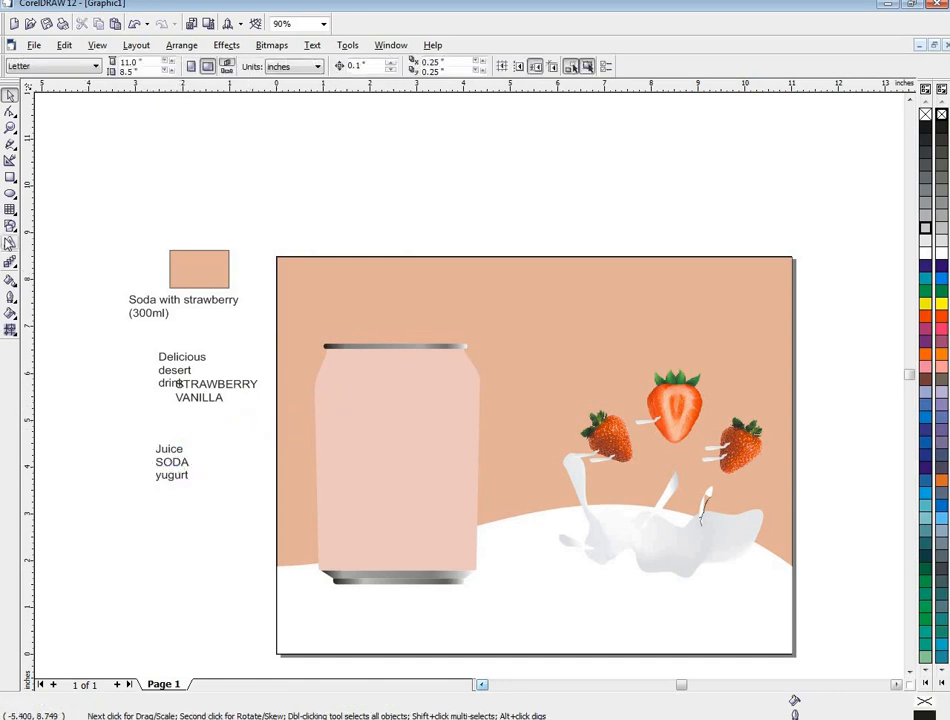
Add the one-line artistic text "Juice soda yougurt" in 24 pt Arial and place it across the upper part of the can.
{"action": "left_click", "coordinate": [10, 242]}
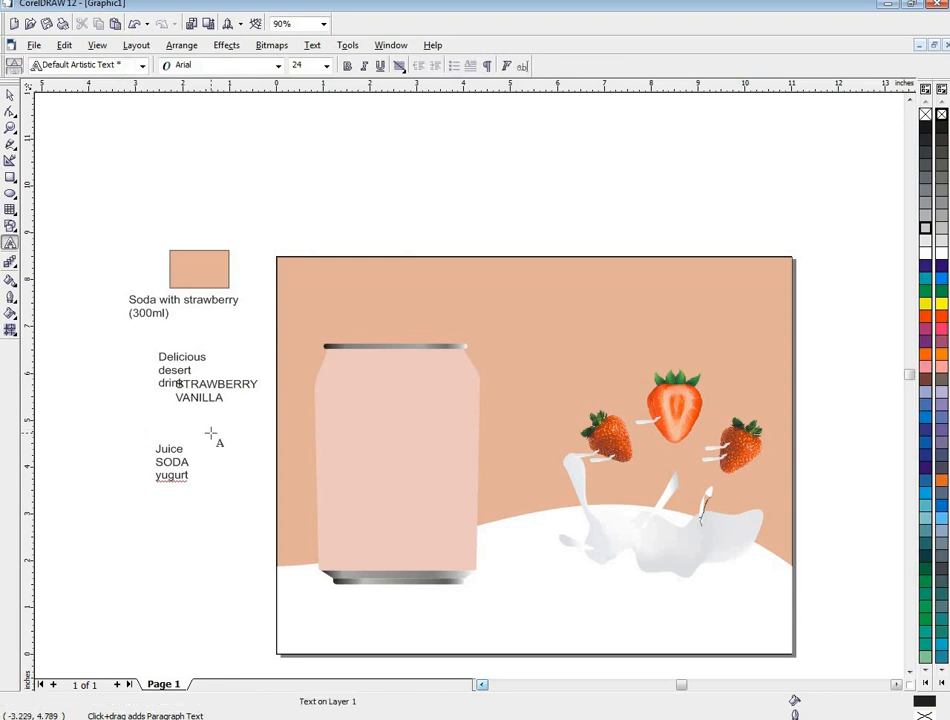
{"action": "type", "text": "j"}
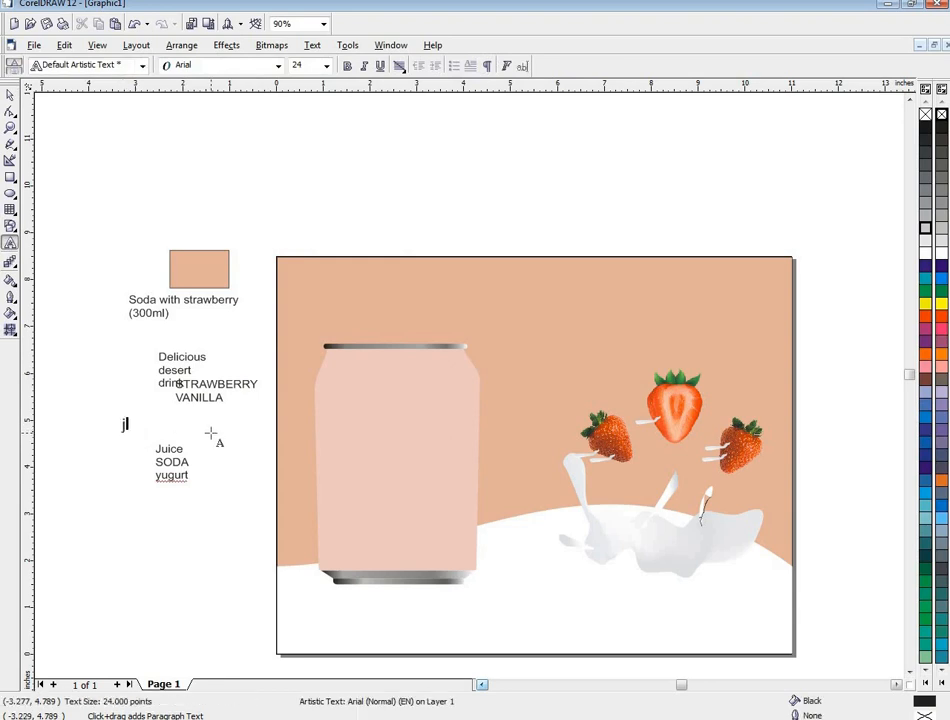
{"action": "type", "text": "uice soda yougurt"}
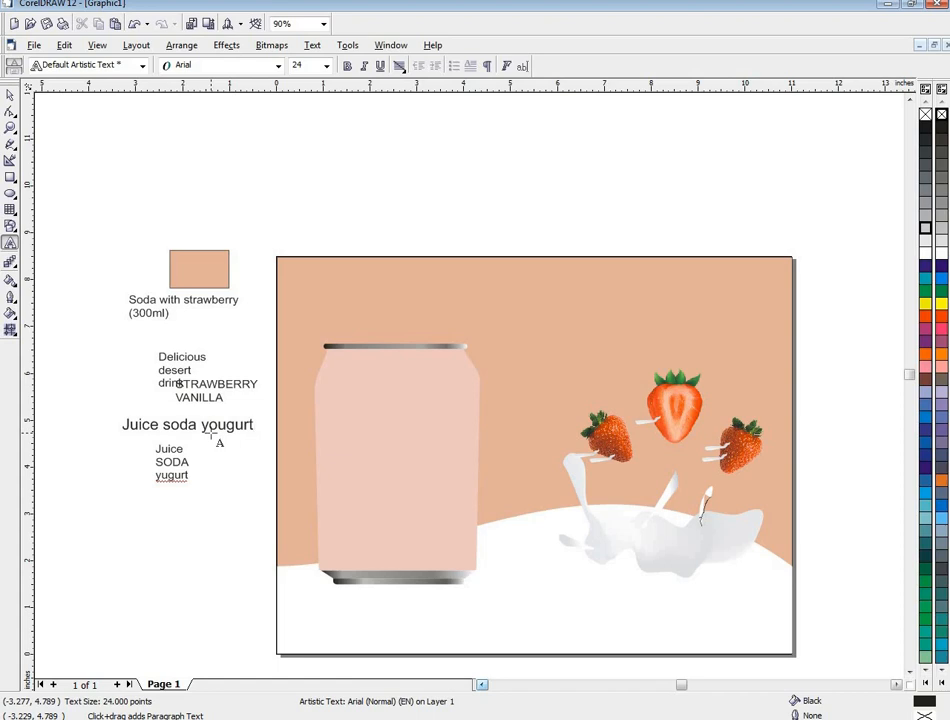
{"action": "left_click", "coordinate": [213, 430]}
{"action": "left_click_drag", "start_coordinate": [187, 424], "coordinate": [393, 377]}
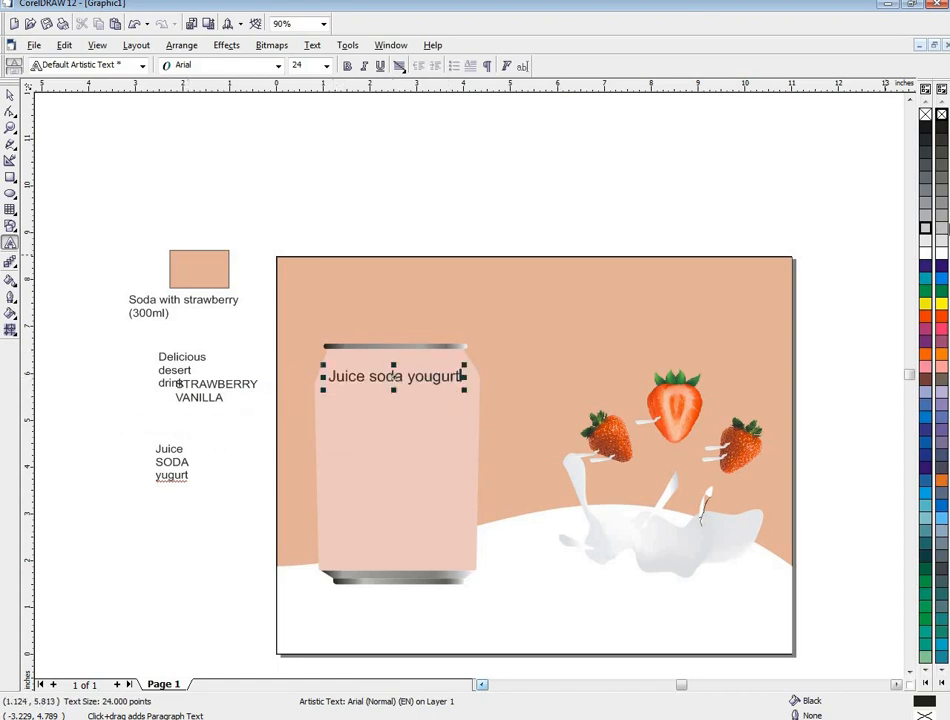
Give the "Juice soda yougurt" text on the can a dark magenta hairline outline.
{"action": "left_click", "coordinate": [941, 330]}
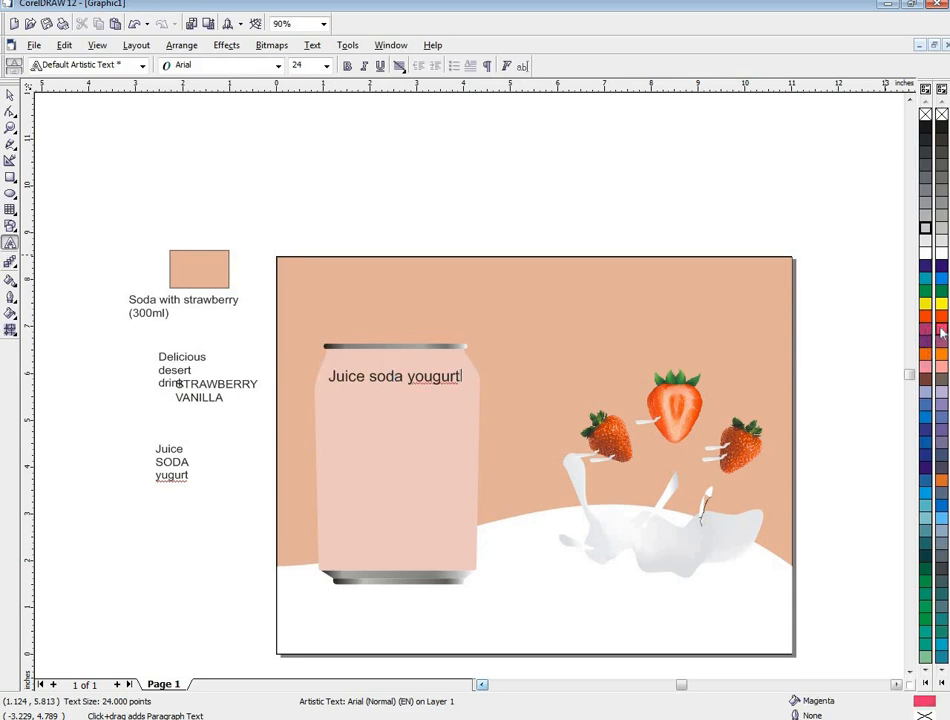
{"action": "right_click", "coordinate": [941, 330]}
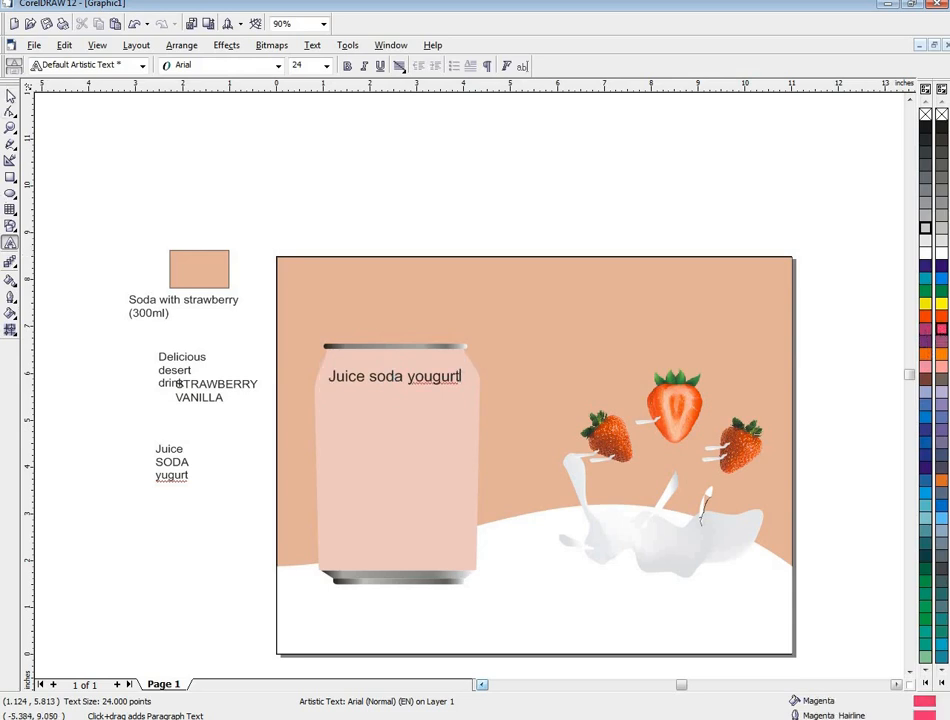
{"action": "left_click", "coordinate": [10, 95]}
{"action": "right_click", "coordinate": [926, 330]}
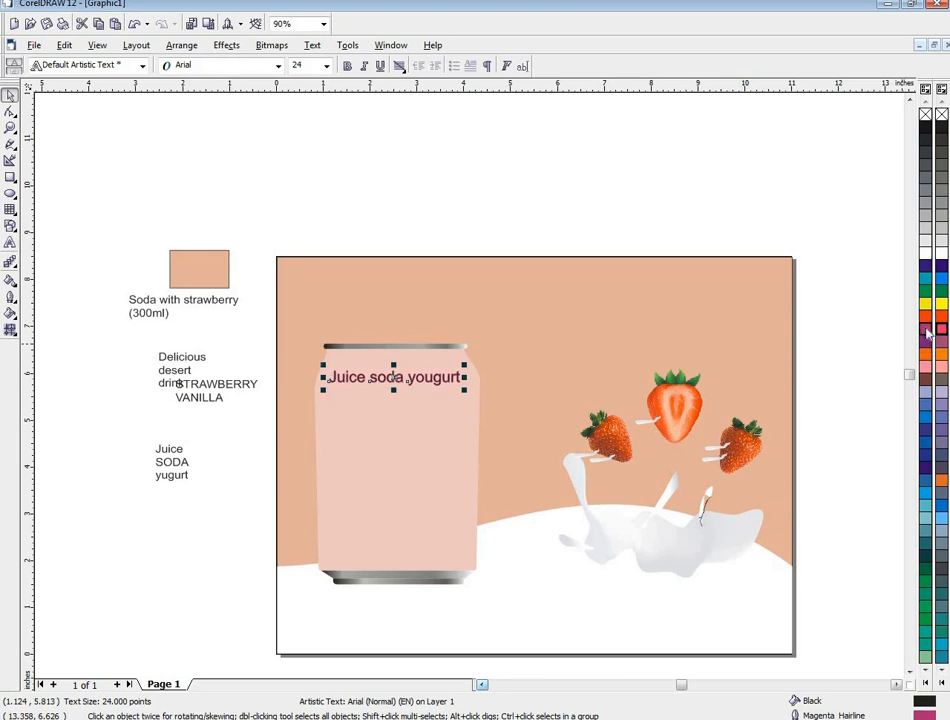
Change the outline of the "Juice soda yougurt" text on the can to a pink hairline.
{"action": "right_click", "coordinate": [927, 370]}
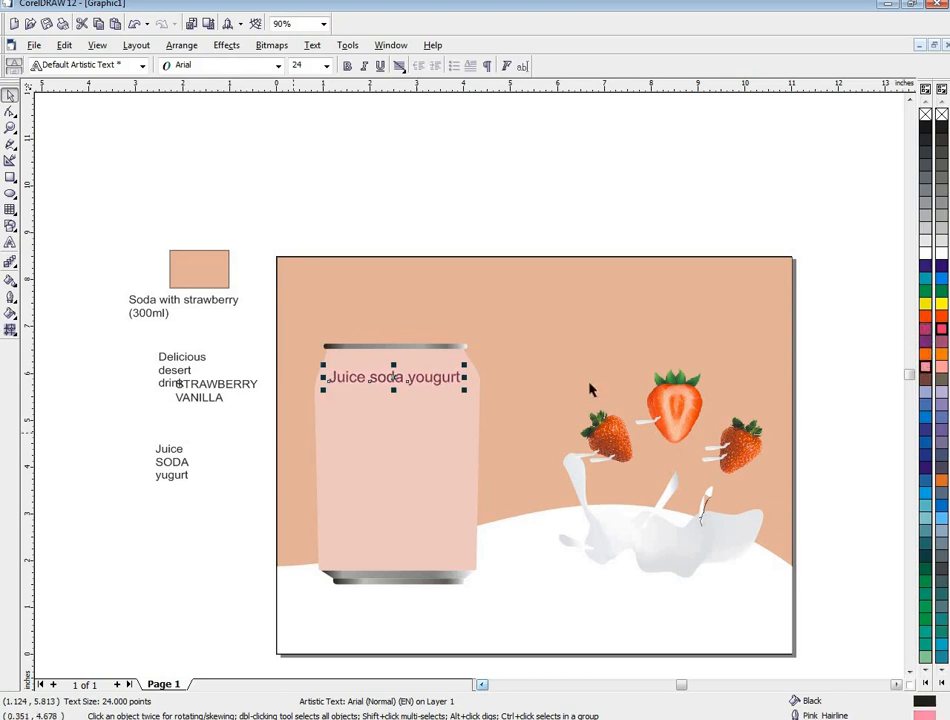
Duplicate the strawberry nearest the can into the blank area above the page and rotate the copy upright.
{"action": "left_click_drag", "start_coordinate": [607, 437], "coordinate": [459, 213]}
{"action": "right_click", "coordinate": [459, 213]}
{"action": "left_click", "coordinate": [459, 213]}
{"action": "left_click_drag", "start_coordinate": [509, 265], "coordinate": [486, 252]}
{"action": "left_click", "coordinate": [451, 212]}
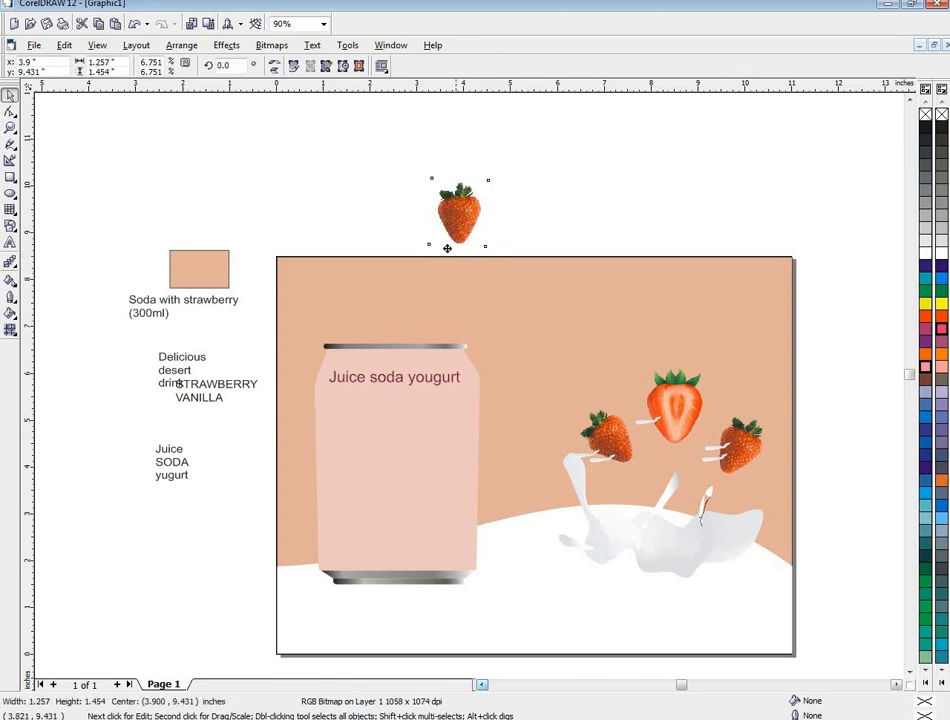
Place the upright strawberry copy on the can below the "Juice soda yougurt" text and enlarge it to about 1.83 by 2.11 inches.
{"action": "left_click_drag", "start_coordinate": [381, 446], "coordinate": [384, 446]}
{"action": "left_click_drag", "start_coordinate": [420, 484], "coordinate": [450, 516]}
{"action": "mouse_move", "coordinate": [392, 470]}
{"action": "left_mouse_down"}
{"action": "mouse_move", "coordinate": [377, 426]}
{"action": "mouse_move", "coordinate": [388, 446]}
{"action": "mouse_move", "coordinate": [405, 410]}
{"action": "mouse_move", "coordinate": [405, 445]}
{"action": "mouse_move", "coordinate": [386, 450]}
{"action": "left_mouse_up"}
{"action": "left_click_drag", "start_coordinate": [447, 516], "coordinate": [442, 492]}
{"action": "left_click_drag", "start_coordinate": [392, 450], "coordinate": [408, 448]}
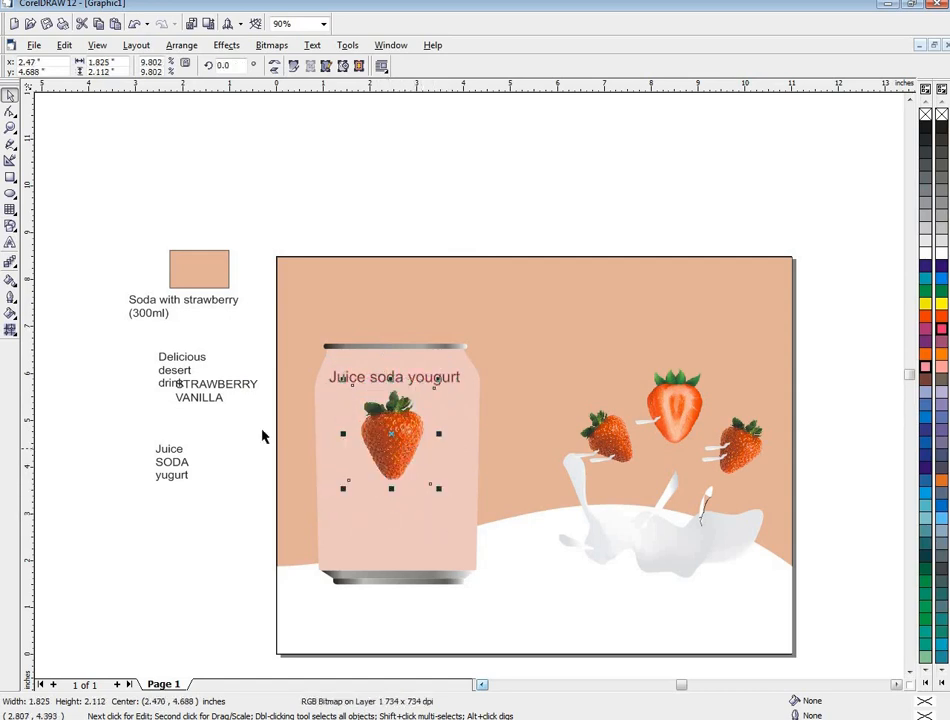
Add the artistic text "NEW" in 24 pt Arial above the peach swatch and draw an ellipse about 1.55 by 1.27 inches over it.
{"action": "left_click", "coordinate": [8, 243]}
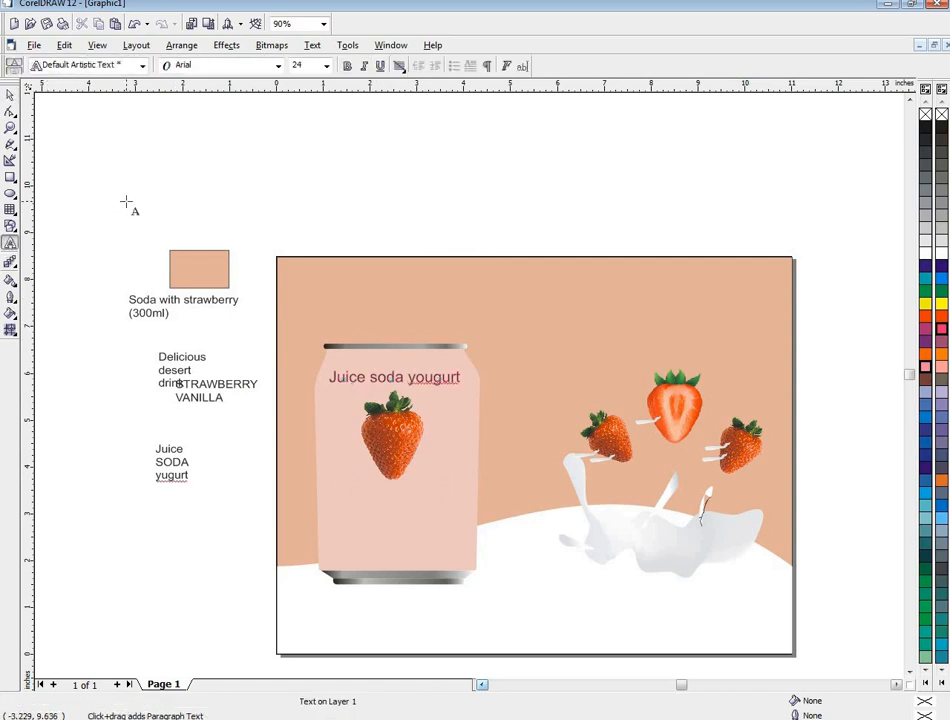
{"action": "type", "text": "EW"}
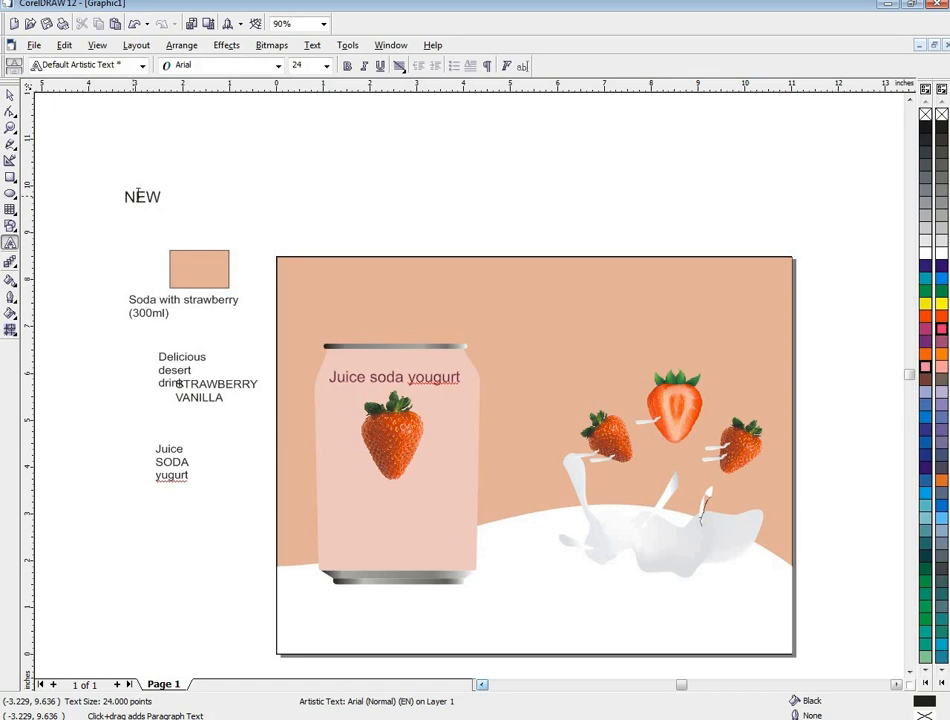
{"action": "left_click", "coordinate": [10, 193]}
{"action": "left_click_drag", "start_coordinate": [84, 171], "coordinate": [148, 230]}
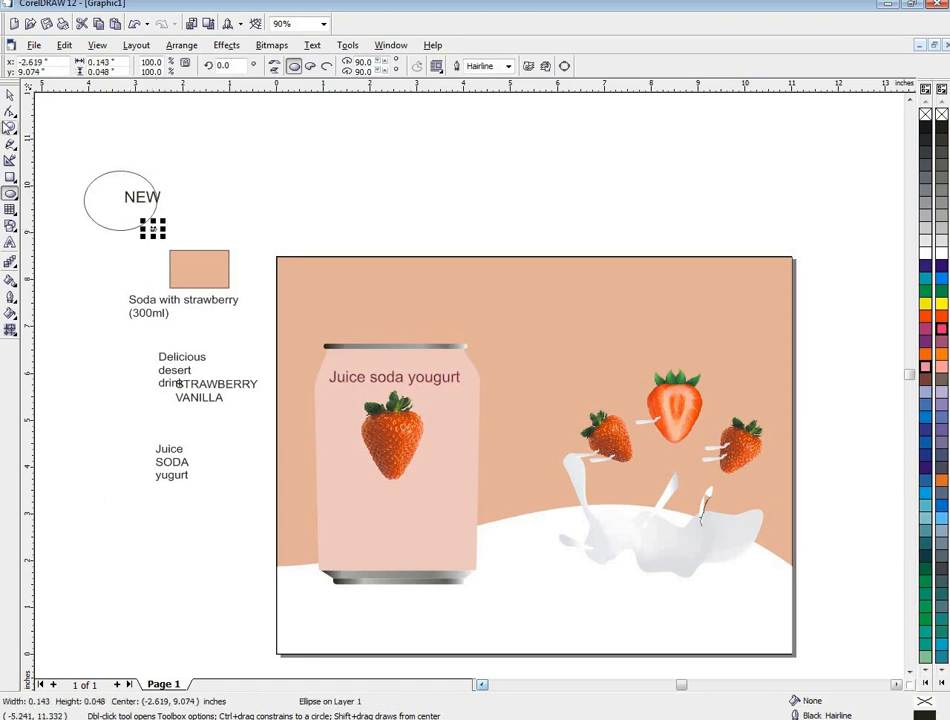
{"action": "key", "text": "Delete"}
Fill the new ellipse with red and remove its outline.
{"action": "left_click", "coordinate": [9, 95]}
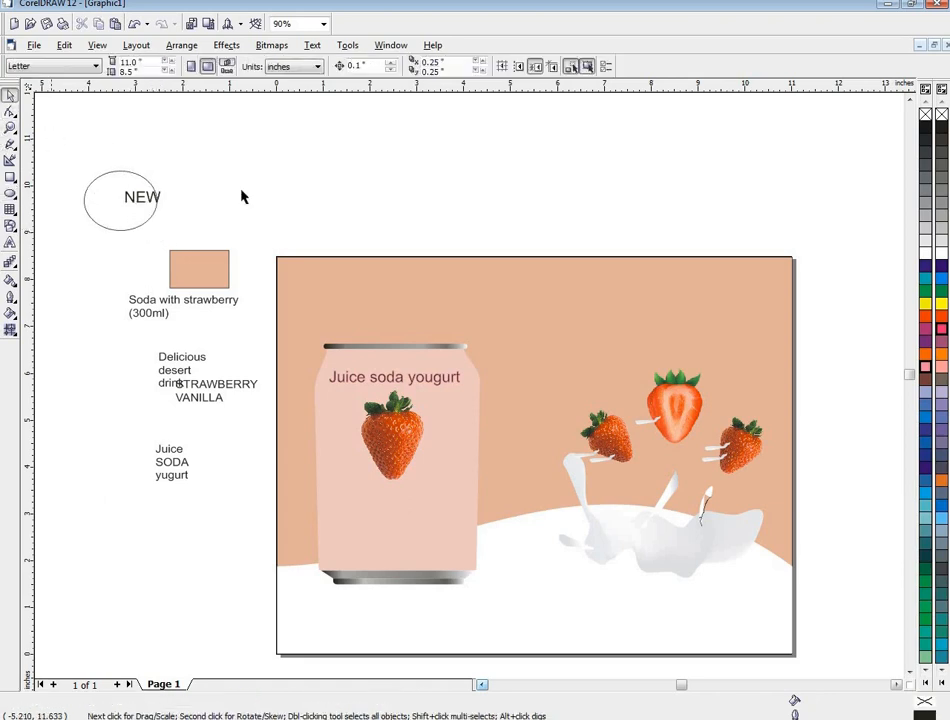
{"action": "left_click", "coordinate": [86, 200]}
{"action": "left_click", "coordinate": [927, 330]}
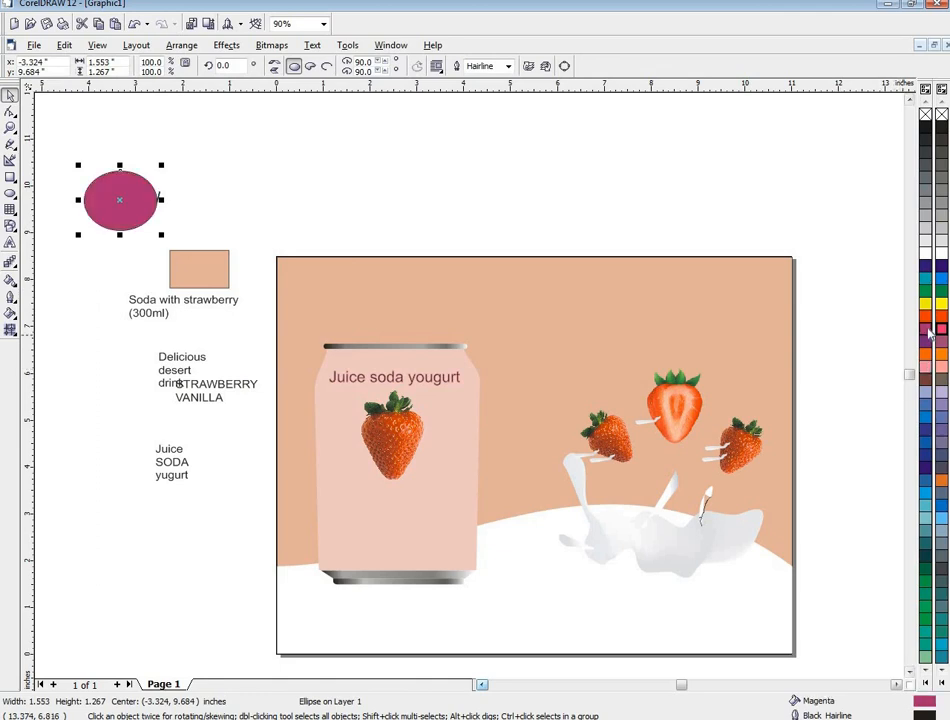
{"action": "left_click", "coordinate": [929, 319]}
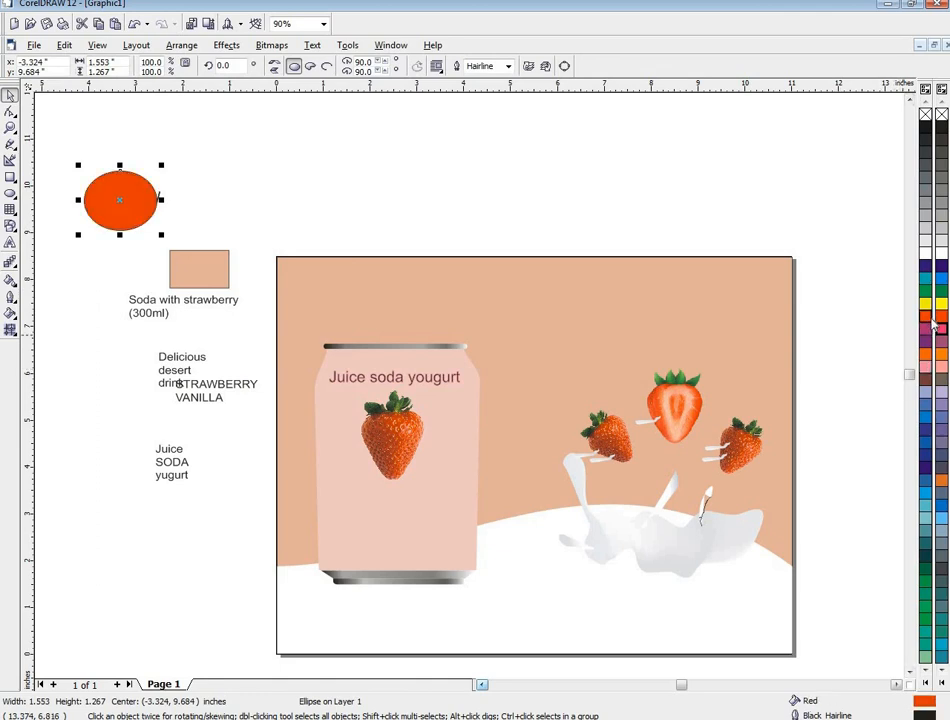
{"action": "right_click", "coordinate": [941, 115]}
Move the red ellipse to the right of the "NEW" text and bring the text to the front.
{"action": "left_click_drag", "start_coordinate": [95, 195], "coordinate": [163, 205]}
{"action": "left_click_drag", "start_coordinate": [117, 174], "coordinate": [165, 208]}
{"action": "right_click", "coordinate": [155, 200]}
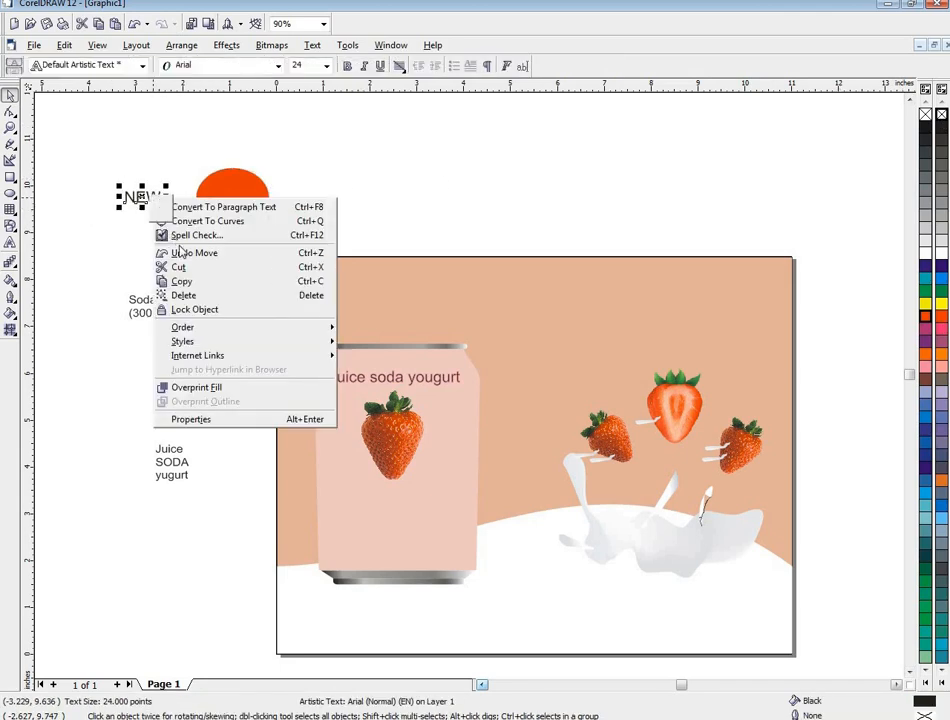
{"action": "left_click", "coordinate": [83, 270]}
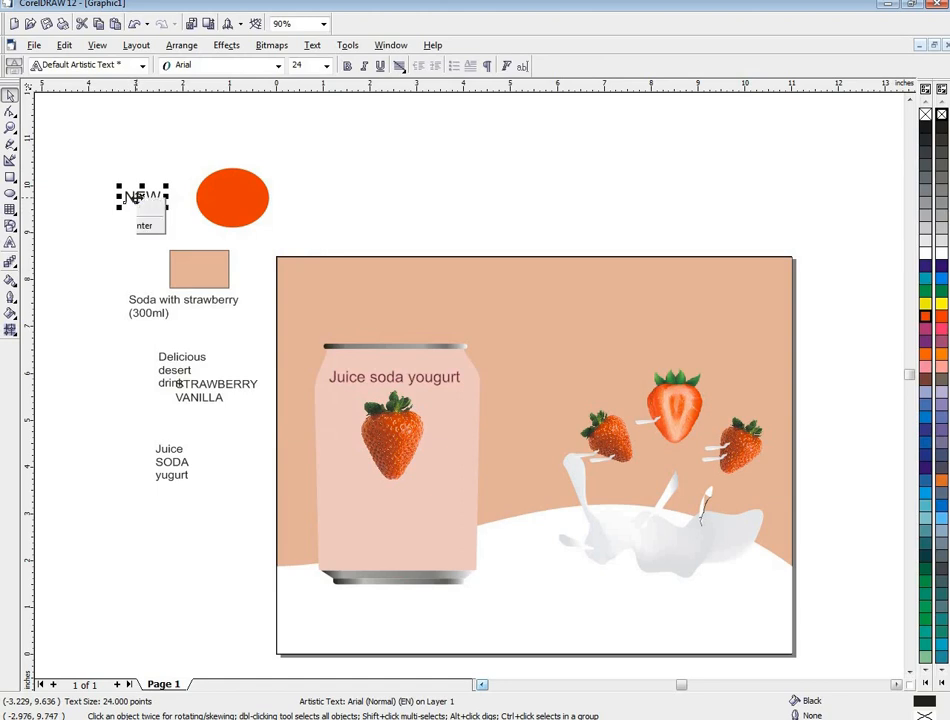
{"action": "right_click", "coordinate": [127, 197]}
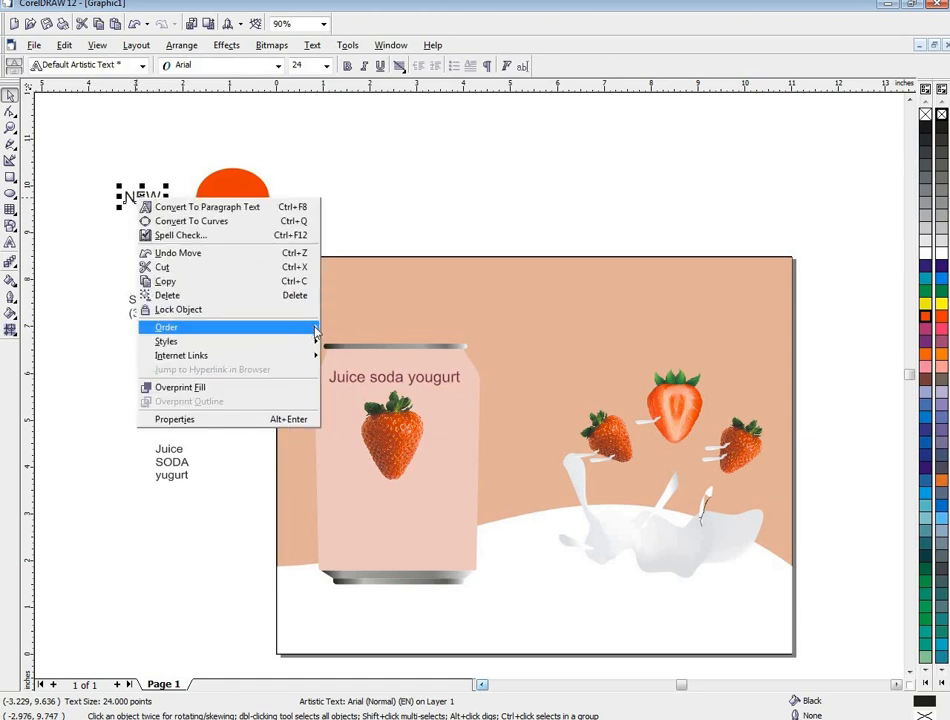
{"action": "left_click", "coordinate": [72, 215]}
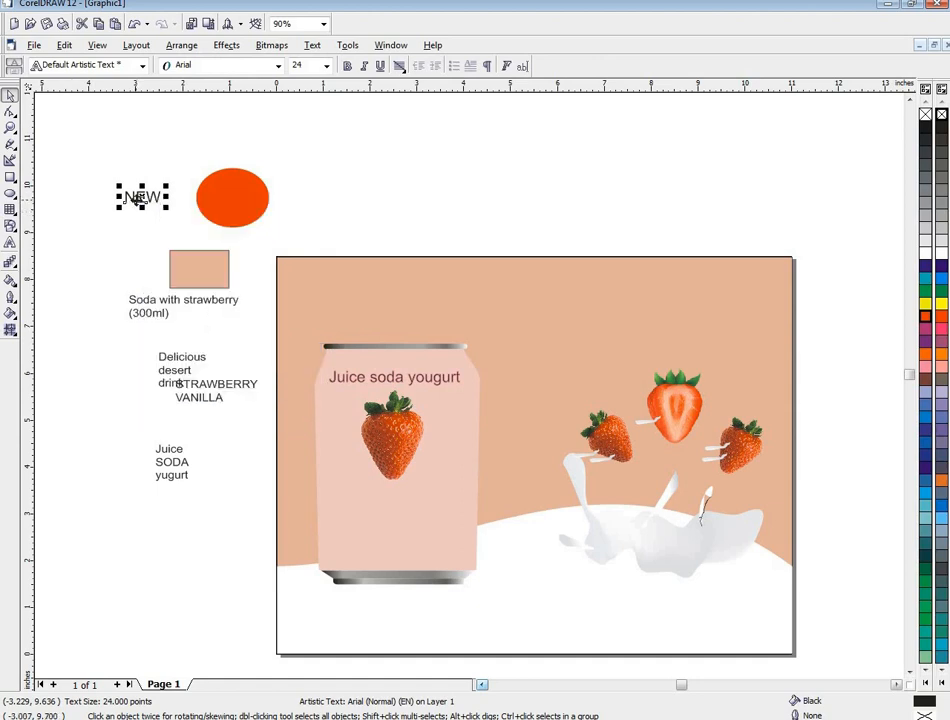
{"action": "right_click", "coordinate": [136, 199]}
{"action": "mouse_move", "coordinate": [191, 331]}
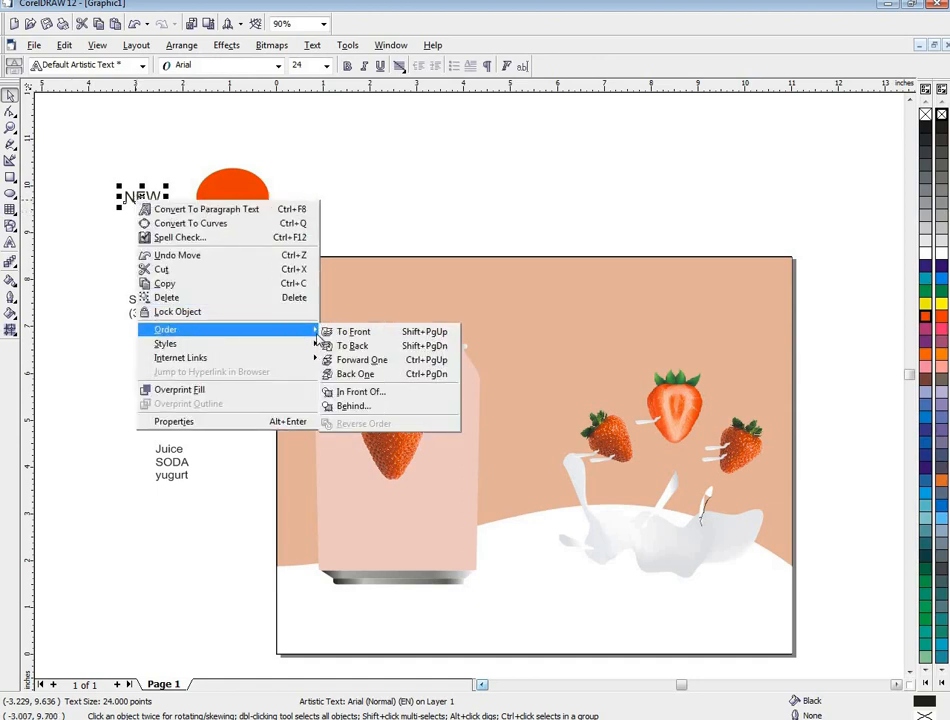
{"action": "left_click", "coordinate": [336, 331]}
Nudge the "NEW" text onto the centre of the red ellipse and give it a white fill and outline.
{"action": "key", "text": "Right"}
{"action": "key", "text": "Right"}
{"action": "key", "text": "Right"}
{"action": "key", "text": "Right"}
{"action": "key", "text": "Right"}
{"action": "key", "text": "Right"}
{"action": "key", "text": "Right"}
{"action": "key", "text": "Right"}
{"action": "key", "text": "Right"}
{"action": "key", "text": "Right"}
{"action": "key", "text": "Right"}
{"action": "key", "text": "Right"}
{"action": "key", "text": "Right"}
{"action": "key", "text": "Right"}
{"action": "key", "text": "Right"}
{"action": "key", "text": "Right"}
{"action": "key", "text": "Right"}
{"action": "key", "text": "Right"}
{"action": "key", "text": "Right"}
{"action": "key", "text": "Right"}
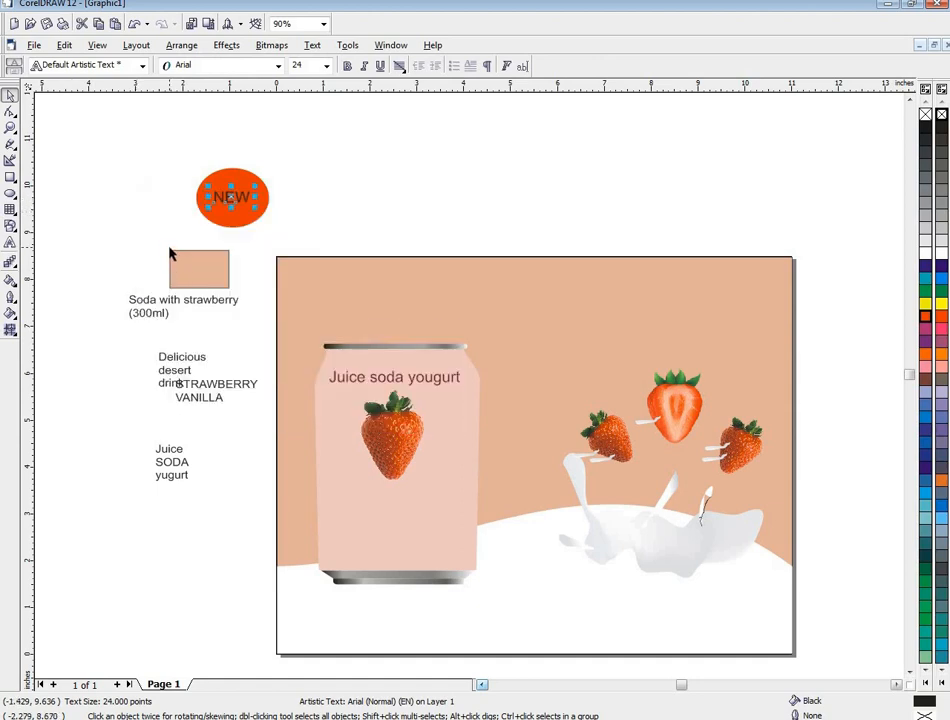
{"action": "key", "text": "Left"}
{"action": "key", "text": "Left"}
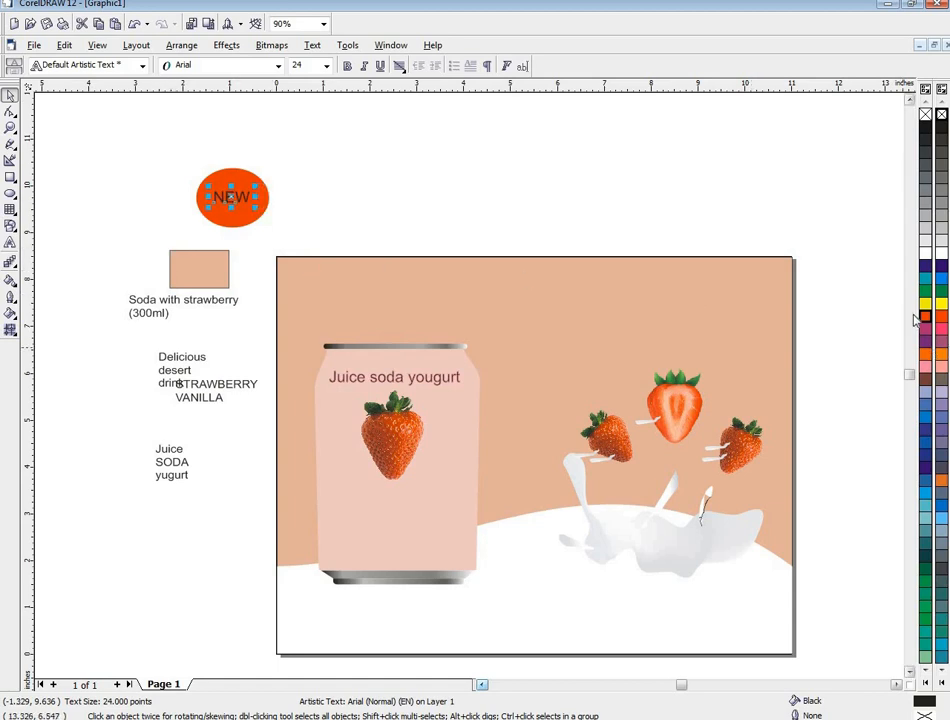
{"action": "right_click", "coordinate": [925, 253]}
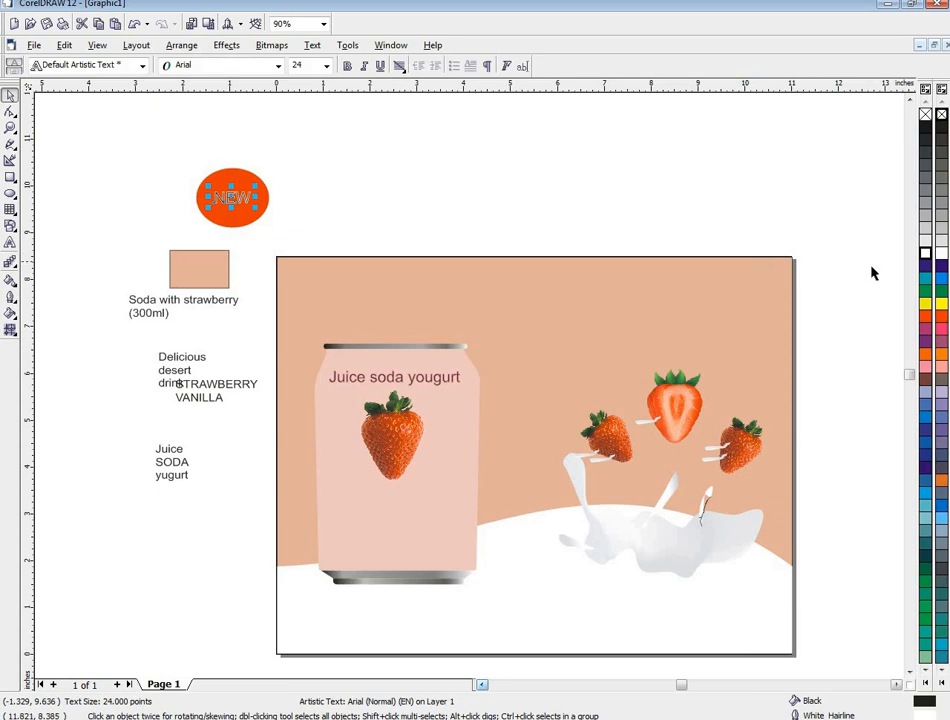
{"action": "left_click", "coordinate": [925, 254]}
Place the "NEW" badge on the can to the left of the strawberry, shrunk to about 0.64 by 0.52 inches.
{"action": "left_click_drag", "start_coordinate": [189, 161], "coordinate": [331, 430]}
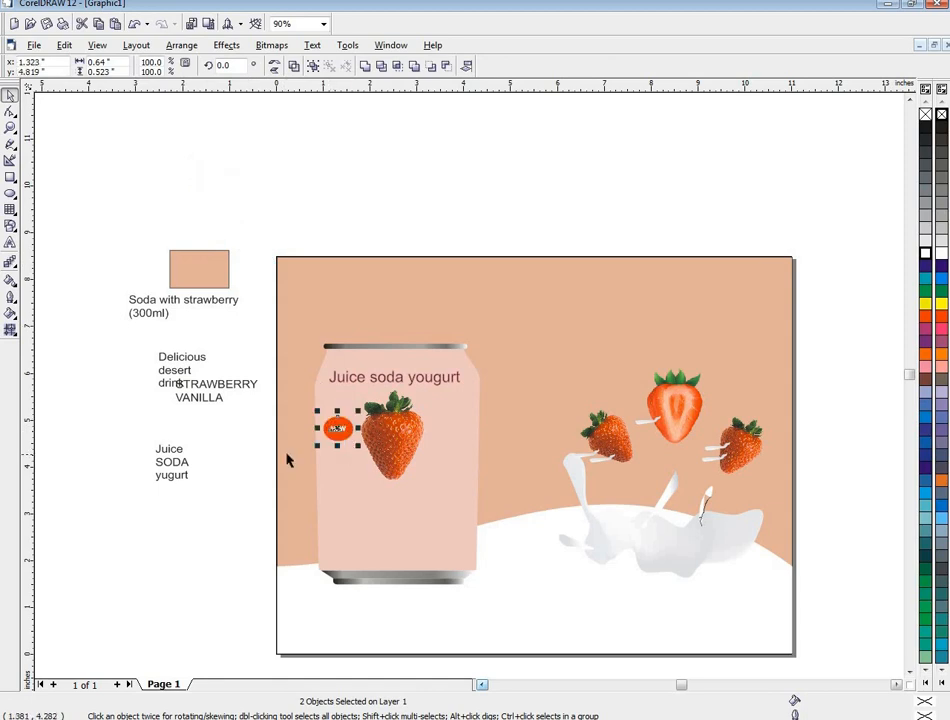
{"action": "left_click", "coordinate": [296, 455]}
{"action": "left_click", "coordinate": [268, 438]}
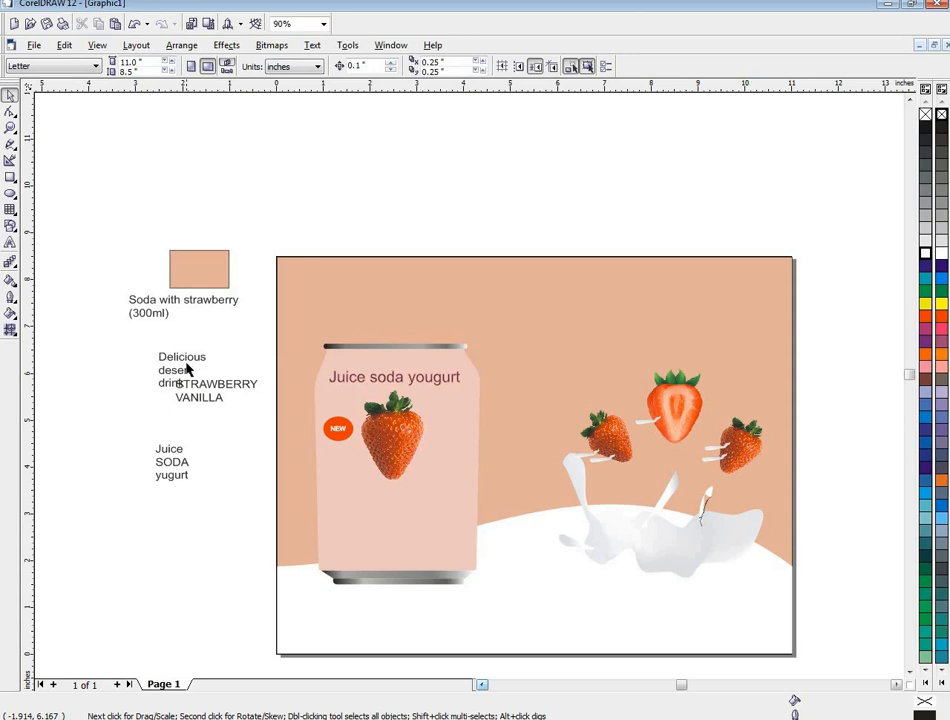
Try to place the "Delicious desert drink" text on the can beside the strawberry.
{"action": "left_click_drag", "start_coordinate": [184, 366], "coordinate": [460, 452]}
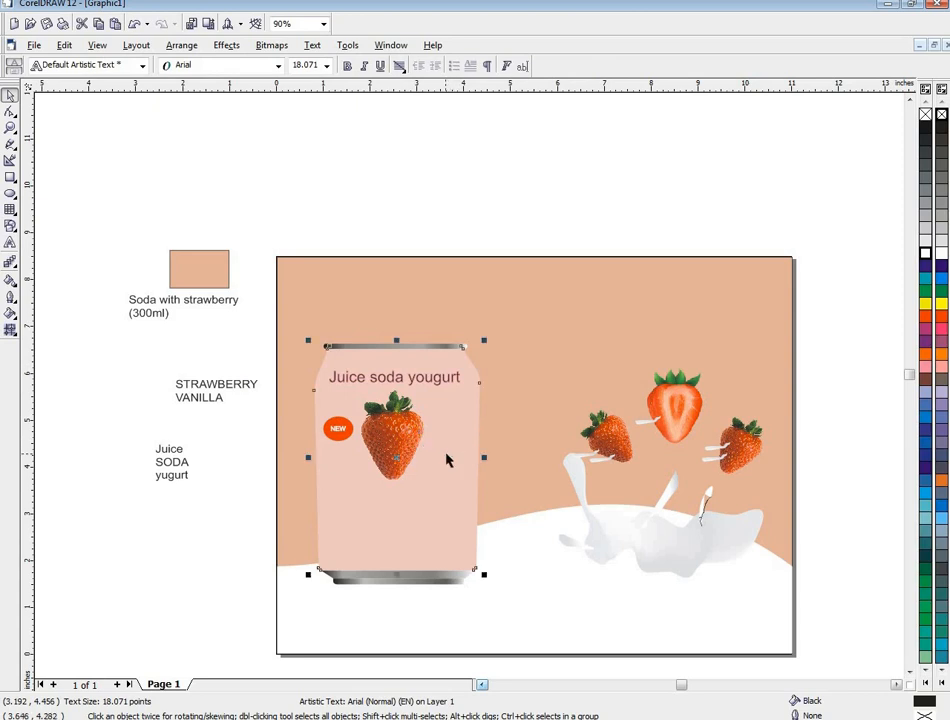
{"action": "right_click", "coordinate": [447, 458]}
{"action": "left_click", "coordinate": [199, 449]}
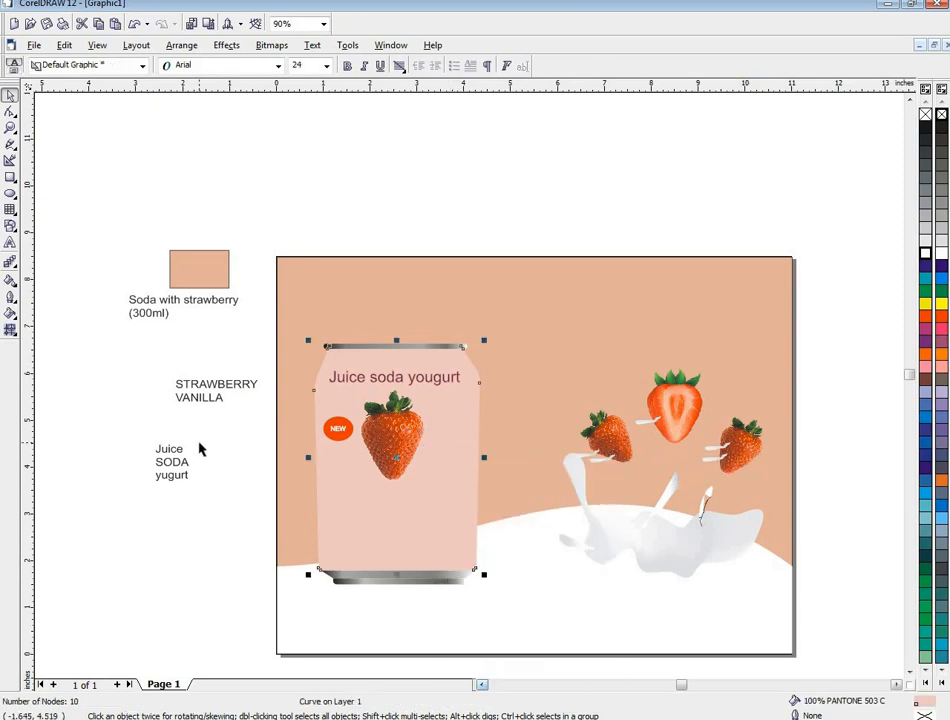
{"action": "key", "text": "ctrl+z"}
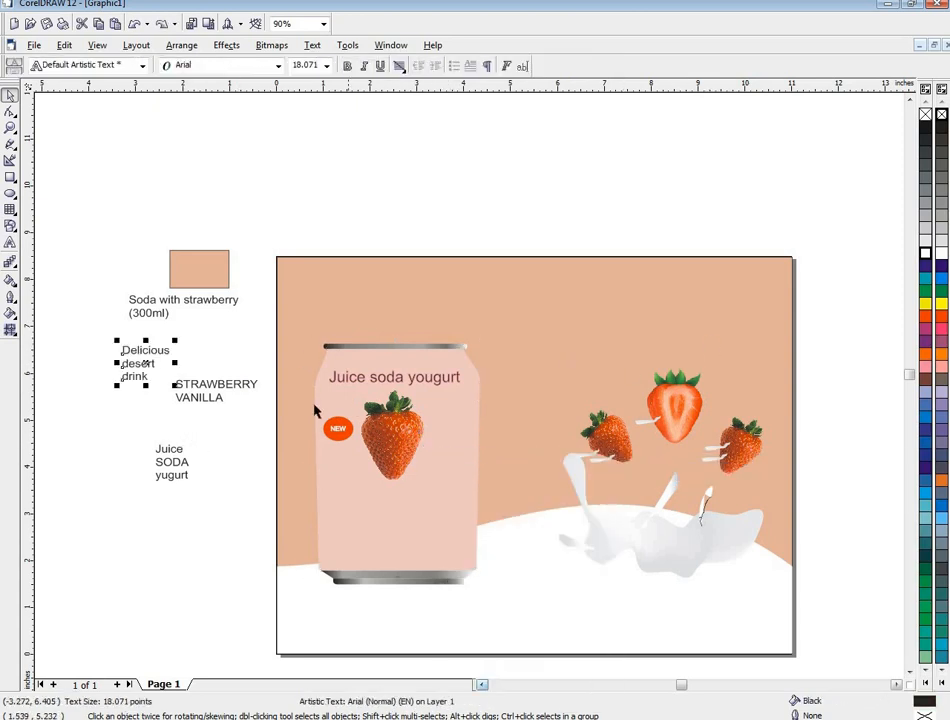
Bring the "Delicious desert drink" text to the front and place it on the can to the lower right of the strawberry.
{"action": "right_click", "coordinate": [131, 362]}
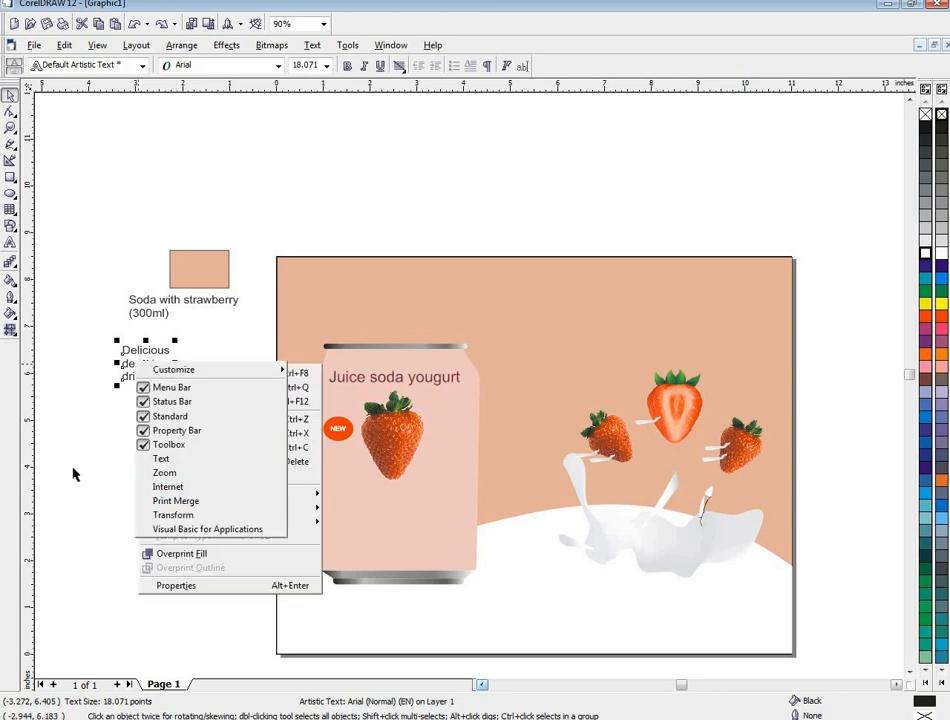
{"action": "left_click", "coordinate": [73, 474]}
{"action": "right_click", "coordinate": [131, 355]}
{"action": "right_click", "coordinate": [131, 355]}
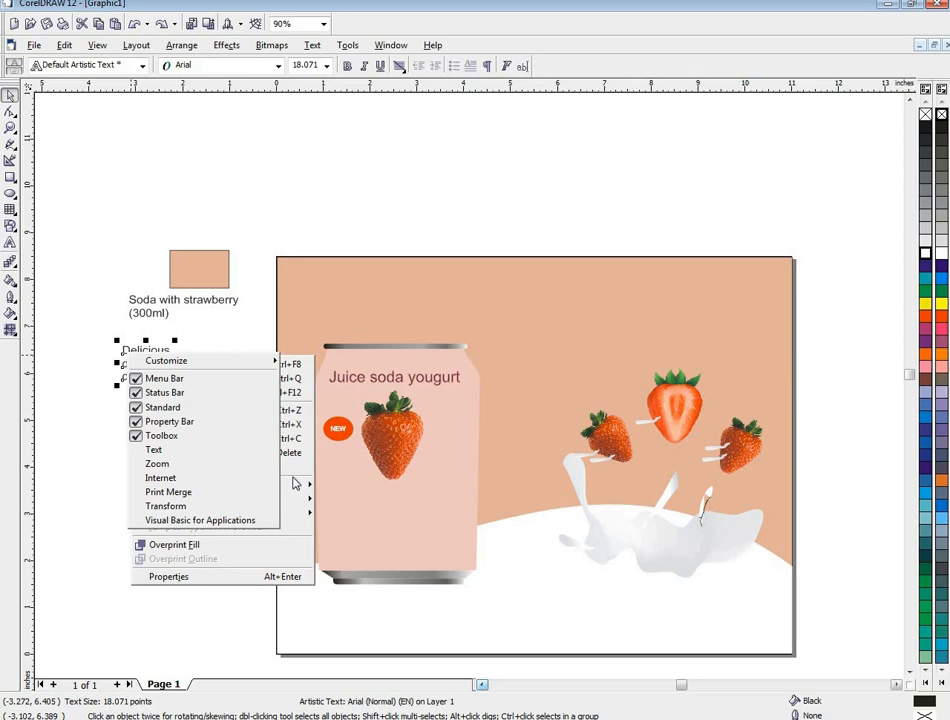
{"action": "left_click", "coordinate": [3, 456]}
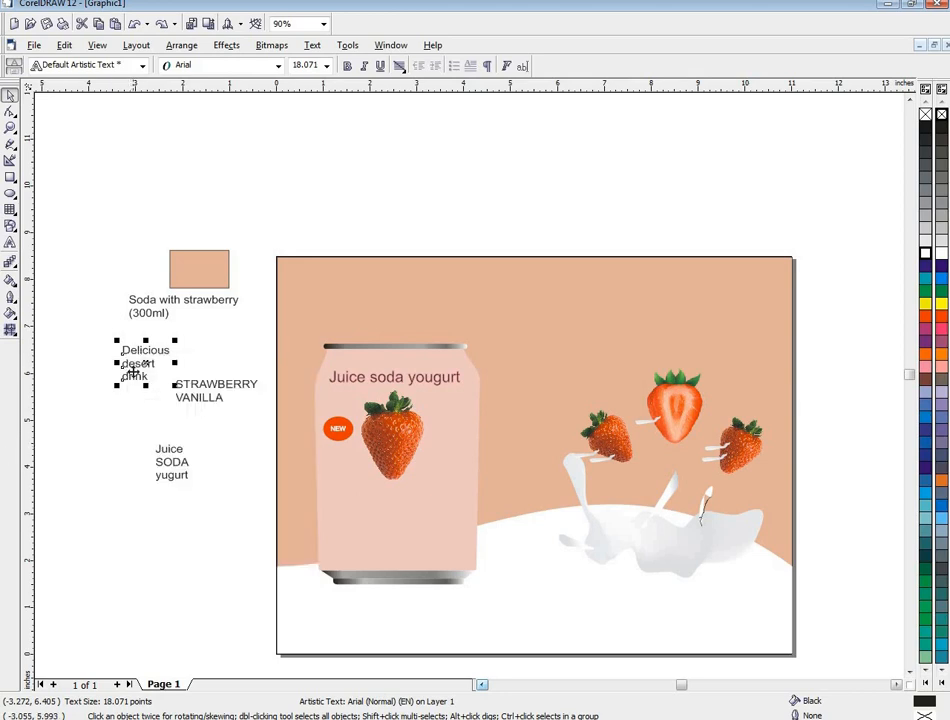
{"action": "right_click", "coordinate": [142, 369]}
{"action": "mouse_move", "coordinate": [300, 497]}
{"action": "left_click", "coordinate": [380, 507]}
{"action": "left_click_drag", "start_coordinate": [138, 358], "coordinate": [449, 453]}
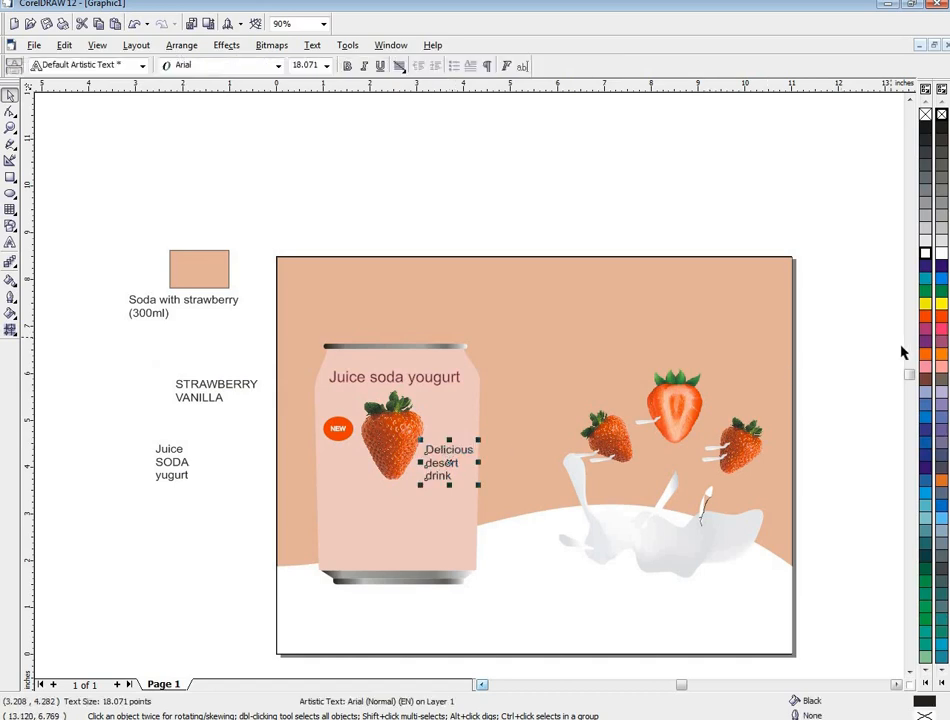
Fill the "Delicious desert drink" text with magenta.
{"action": "left_click", "coordinate": [923, 368]}
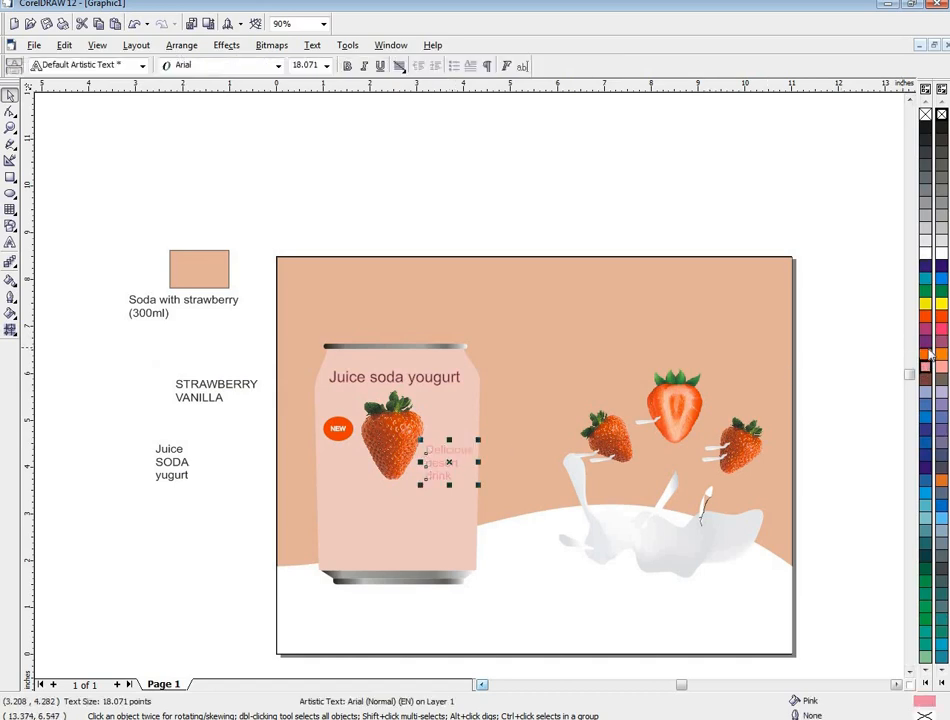
{"action": "left_click", "coordinate": [925, 340]}
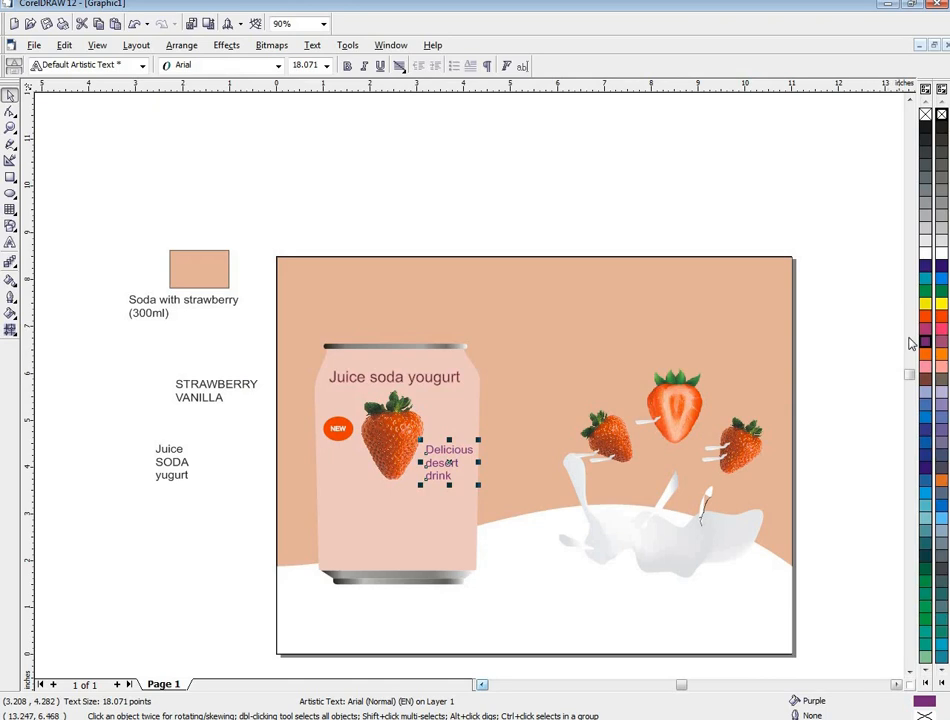
{"action": "left_click", "coordinate": [924, 333]}
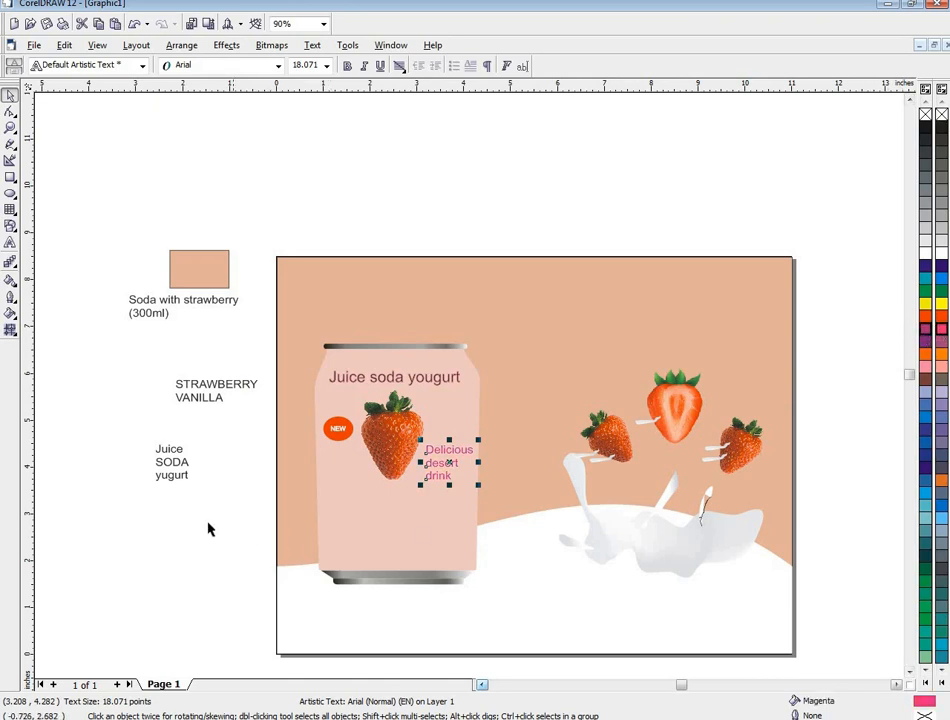
{"action": "left_click", "coordinate": [150, 520]}
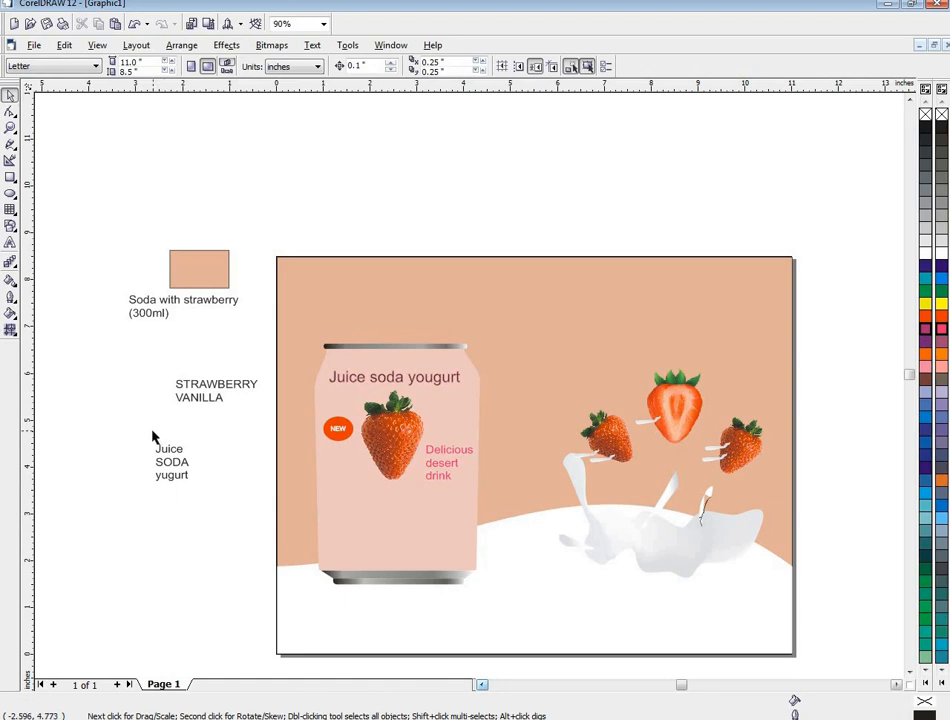
Move the "STRAWBERRY VANILLA" text onto the lower part of the can and bring it to the front.
{"action": "left_click", "coordinate": [172, 478]}
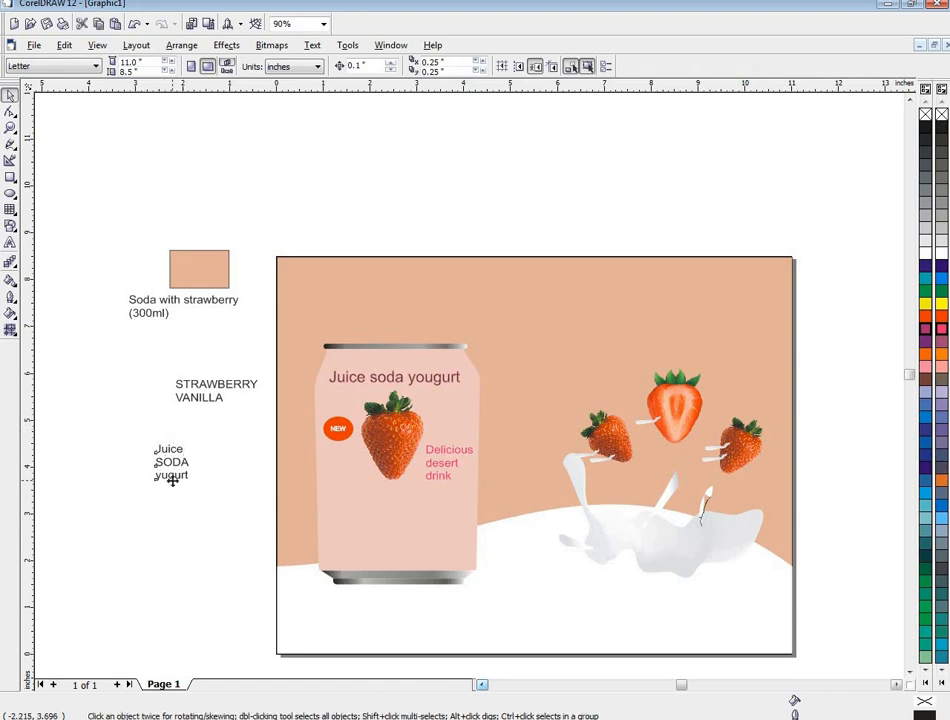
{"action": "left_click", "coordinate": [115, 468]}
{"action": "left_click_drag", "start_coordinate": [205, 390], "coordinate": [388, 515]}
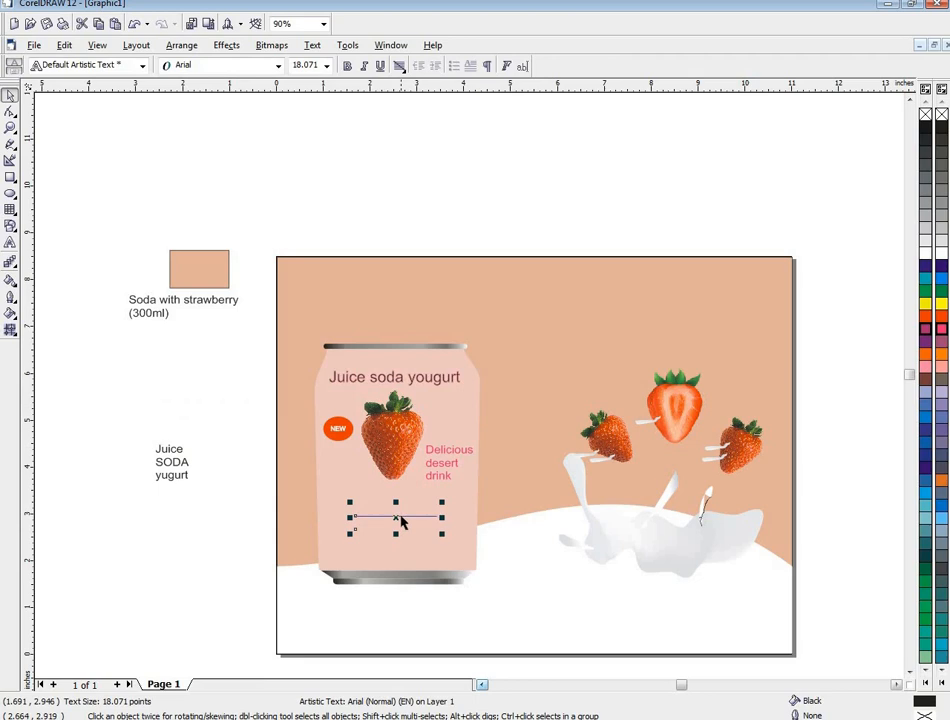
{"action": "right_click", "coordinate": [397, 518]}
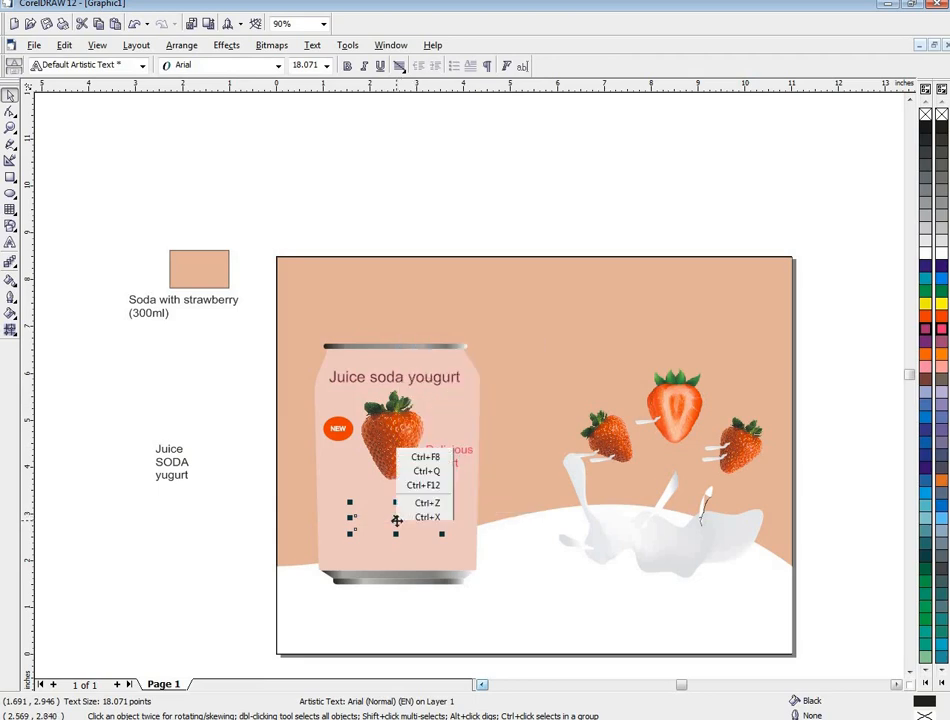
{"action": "mouse_move", "coordinate": [460, 419]}
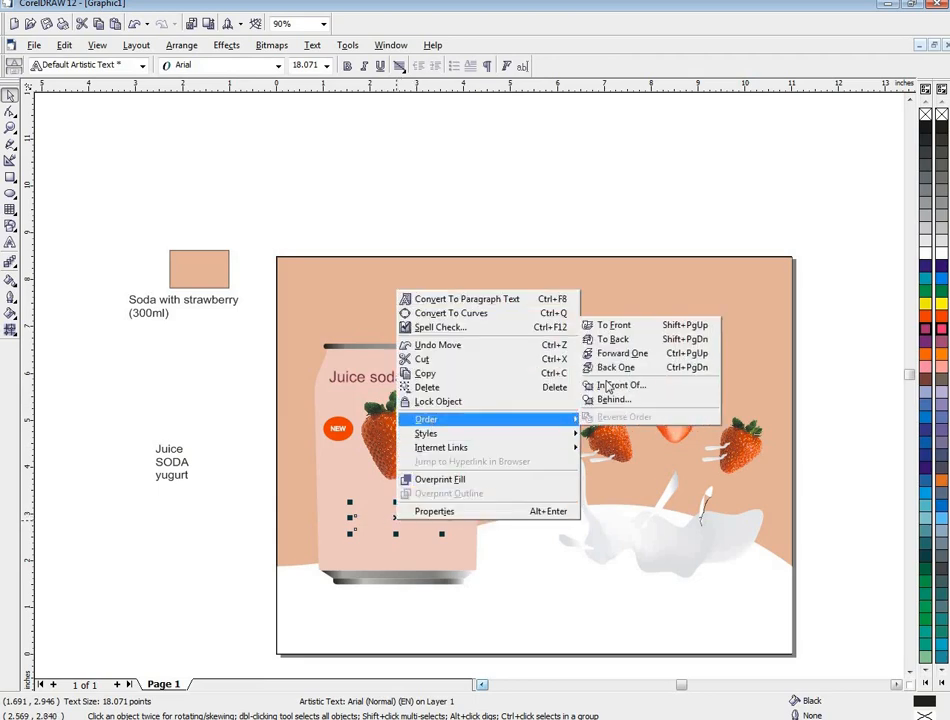
{"action": "left_click", "coordinate": [610, 324]}
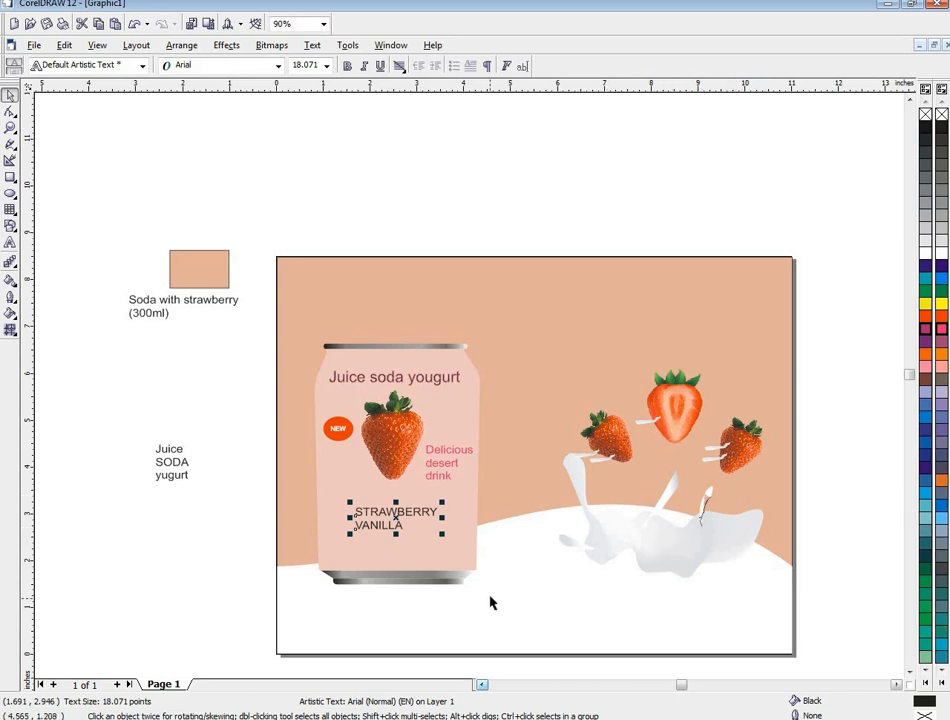
Fill the "STRAWBERRY VANILLA" text with magenta and delete the spare "Juice SODA yugurt" text beside the page.
{"action": "left_click", "coordinate": [940, 332]}
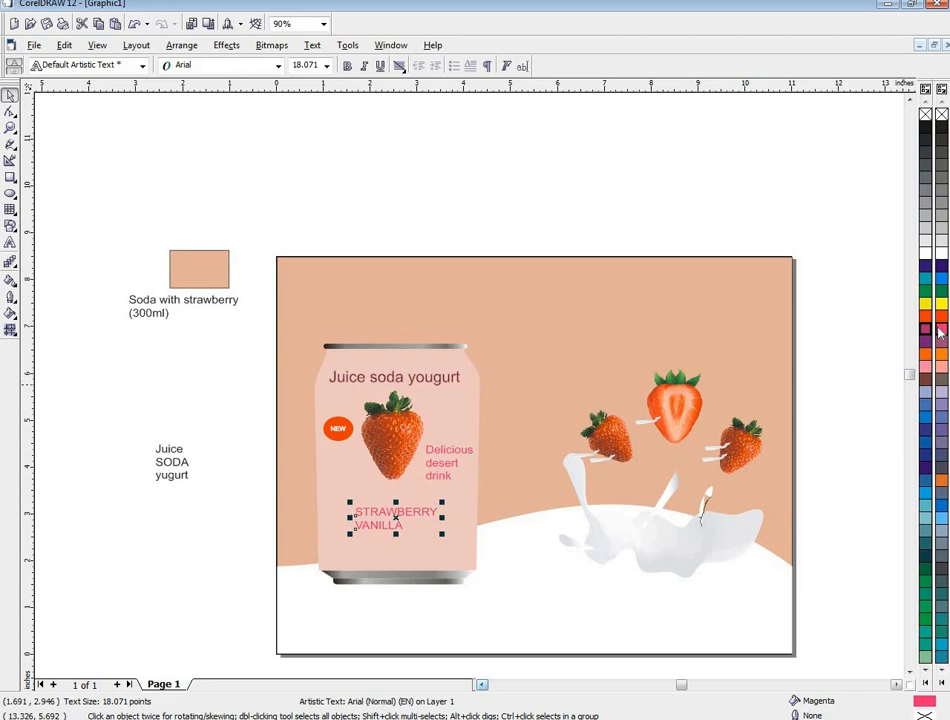
{"action": "left_click", "coordinate": [215, 594]}
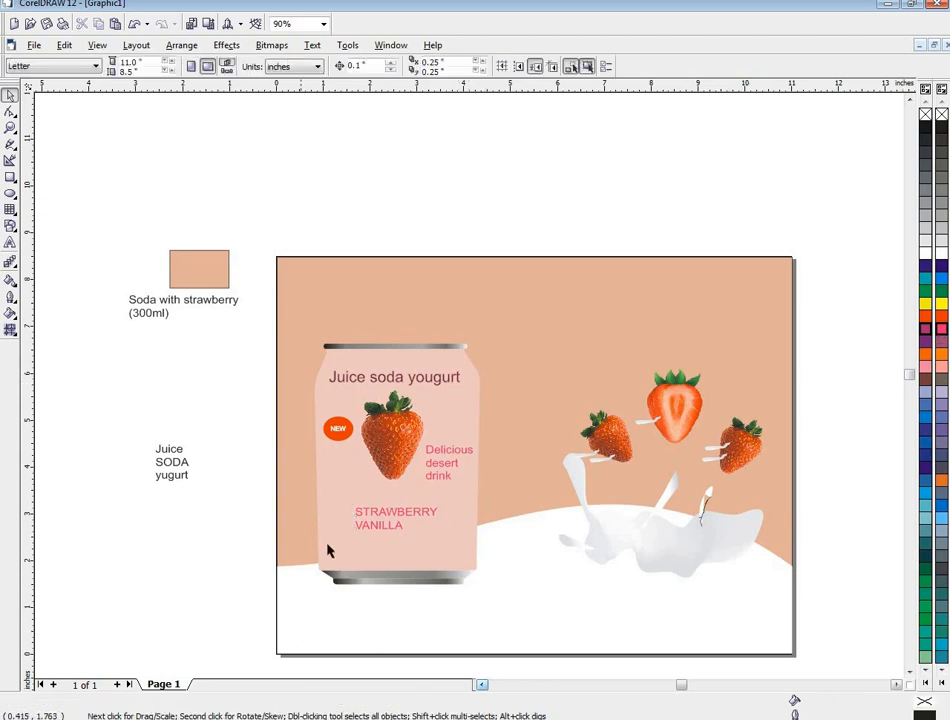
{"action": "left_click", "coordinate": [166, 464]}
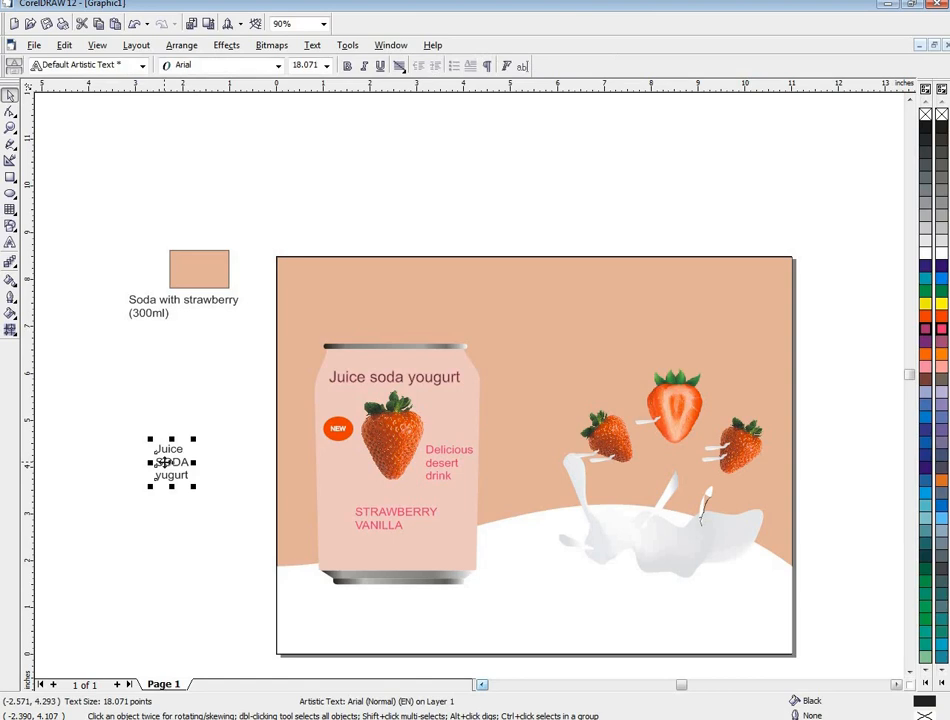
{"action": "key", "text": "Delete"}
Place the "Soda with strawberry (300ml)" text in front of the can below "STRAWBERRY VANILLA" and fill it with magenta.
{"action": "left_click_drag", "start_coordinate": [95, 262], "coordinate": [238, 365]}
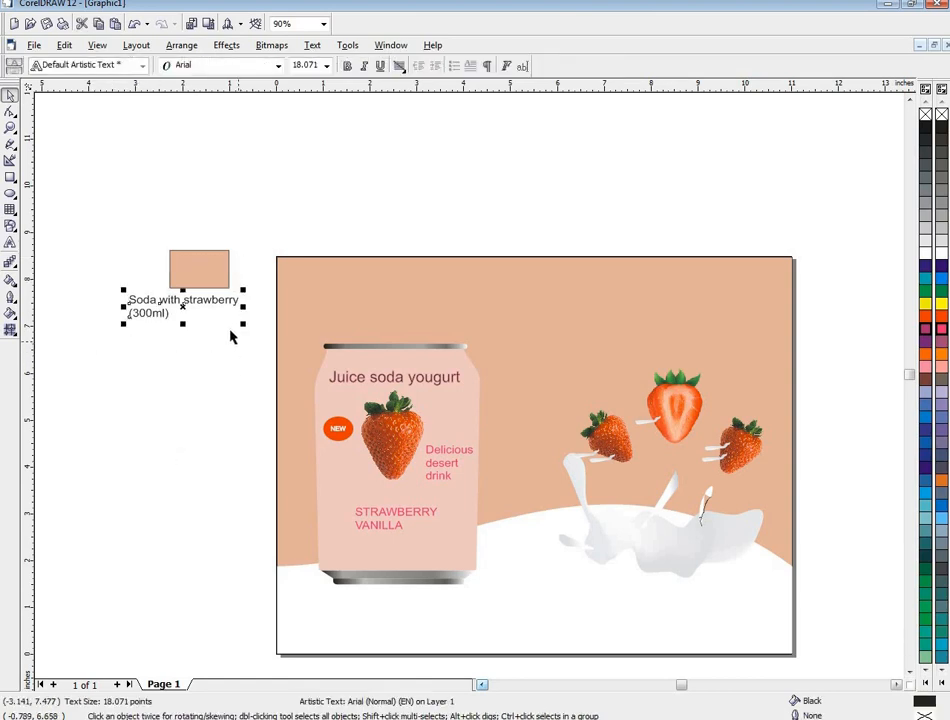
{"action": "left_click_drag", "start_coordinate": [218, 305], "coordinate": [435, 552]}
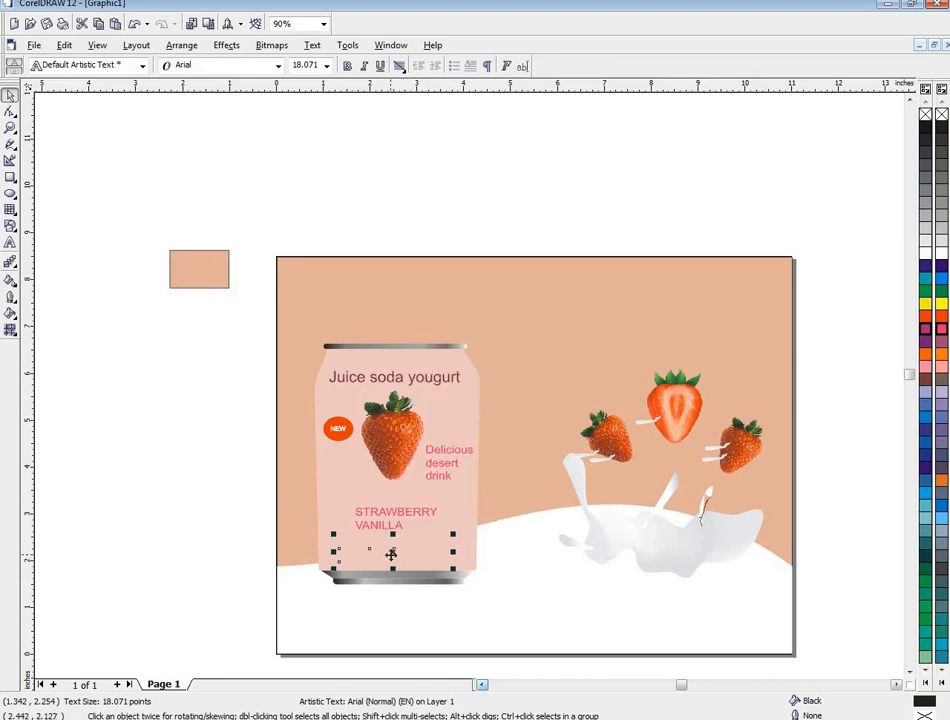
{"action": "right_click", "coordinate": [399, 553]}
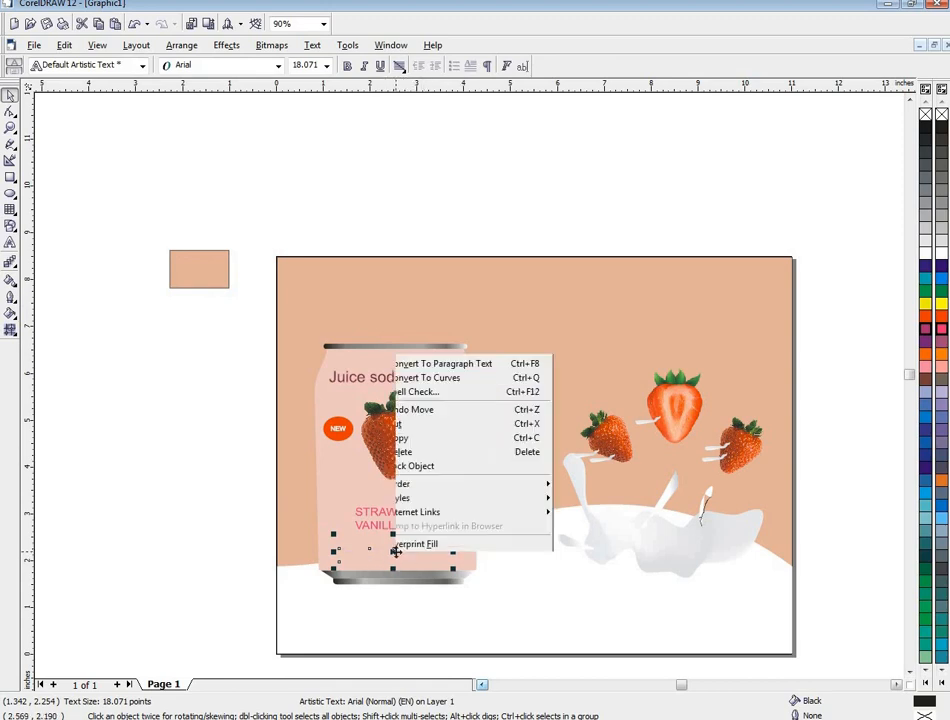
{"action": "mouse_move", "coordinate": [484, 451]}
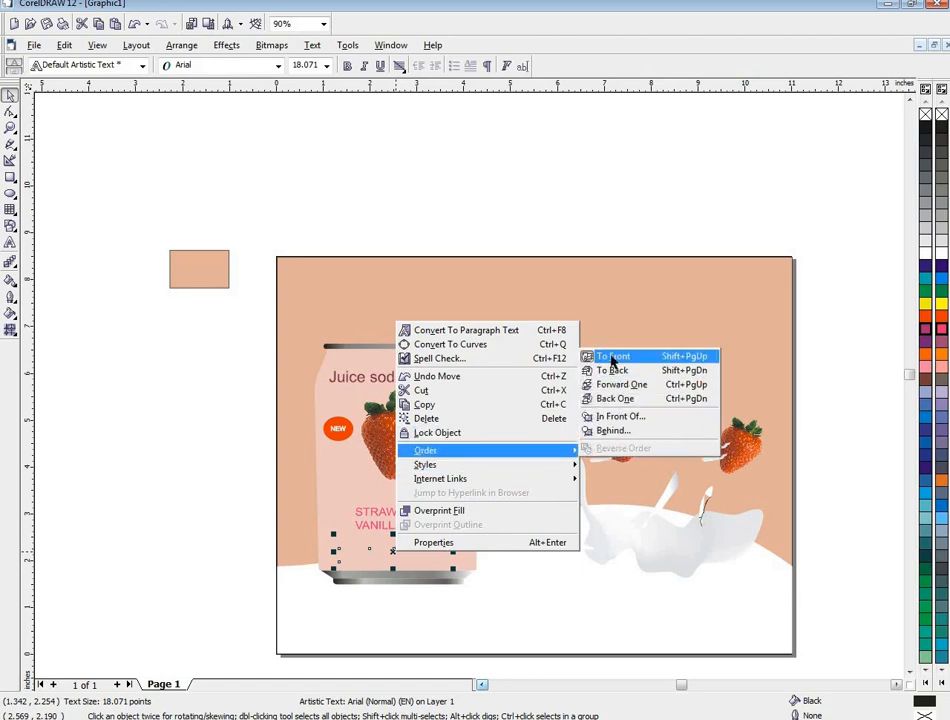
{"action": "left_click", "coordinate": [615, 356]}
{"action": "key", "text": "Right"}
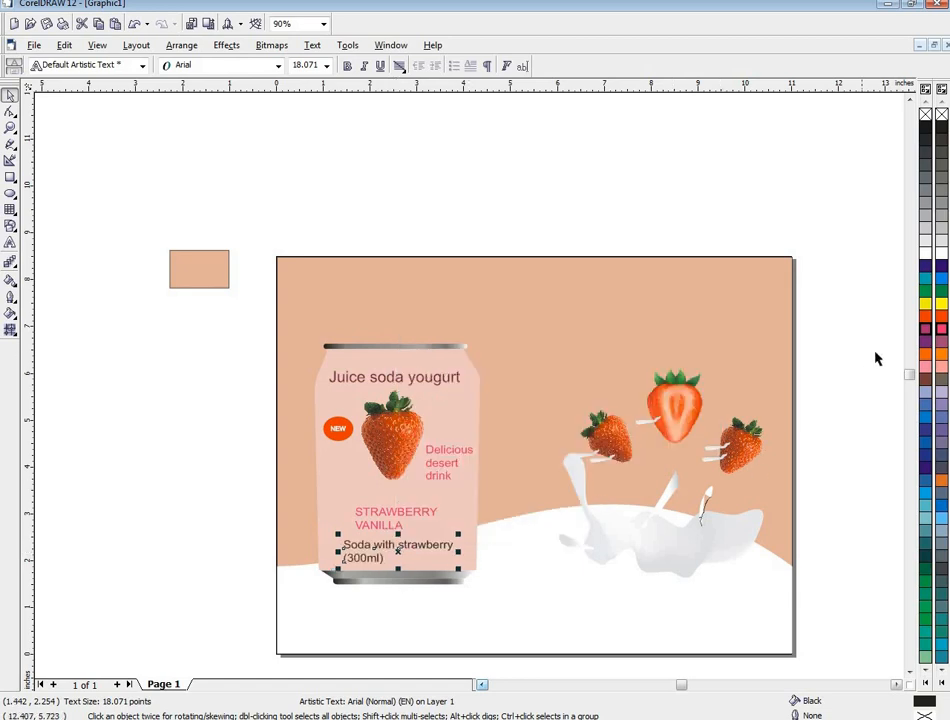
{"action": "left_click", "coordinate": [940, 338]}
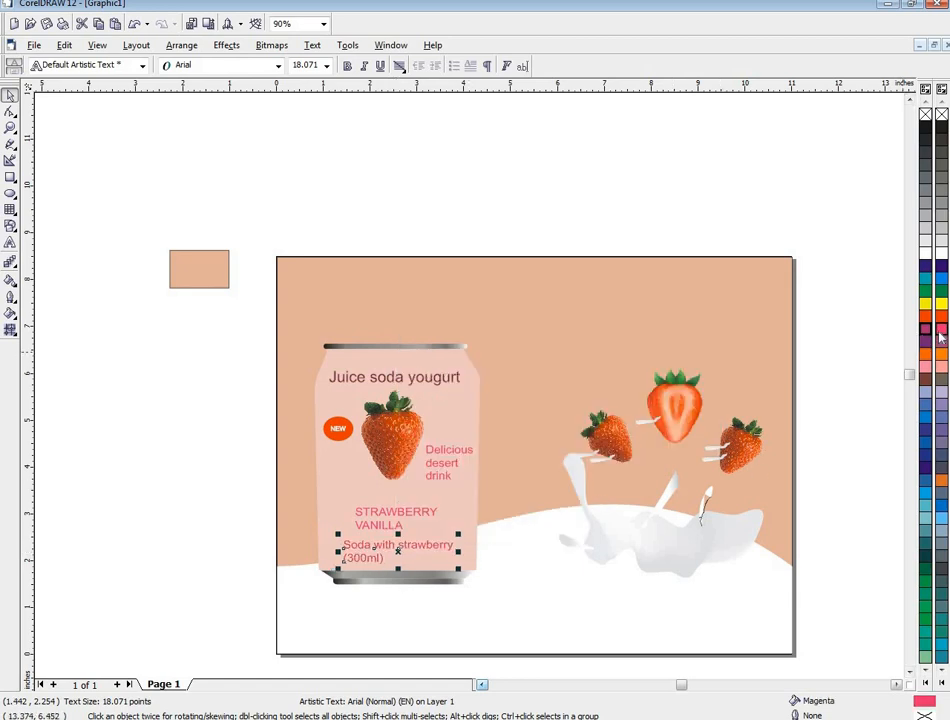
{"action": "left_click", "coordinate": [536, 672]}
Delete the mesh-filled yogurt splash and its separate drips beneath the floating strawberries, keeping the white wave.
{"action": "scroll", "coordinate": [636, 604], "scroll_direction": "up", "scroll_amount": 1}
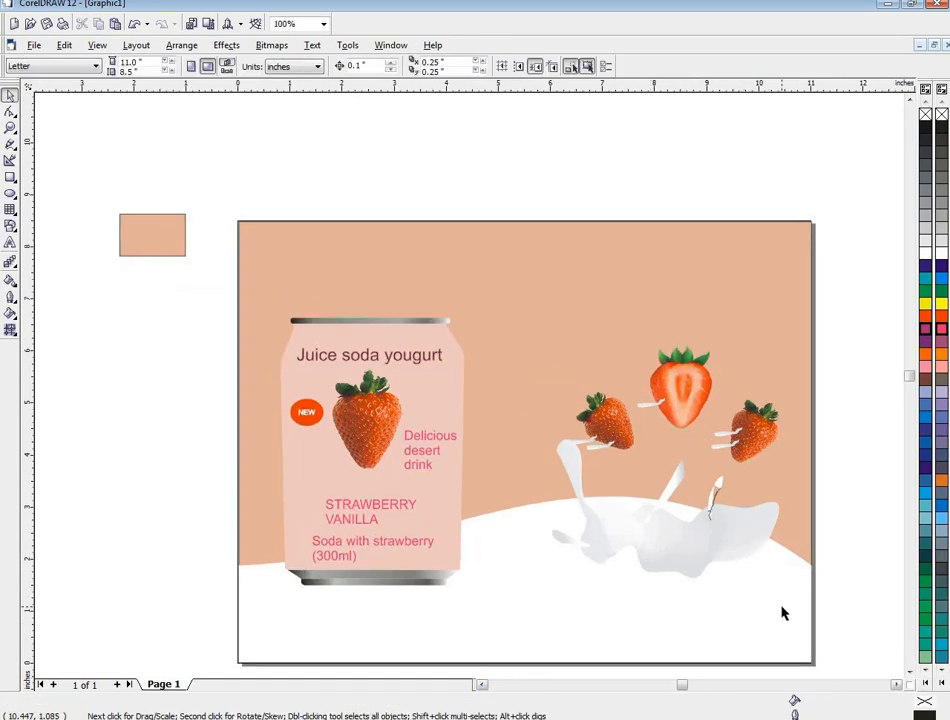
{"action": "scroll", "coordinate": [783, 613], "scroll_direction": "down", "scroll_amount": 1}
{"action": "left_click", "coordinate": [896, 685]}
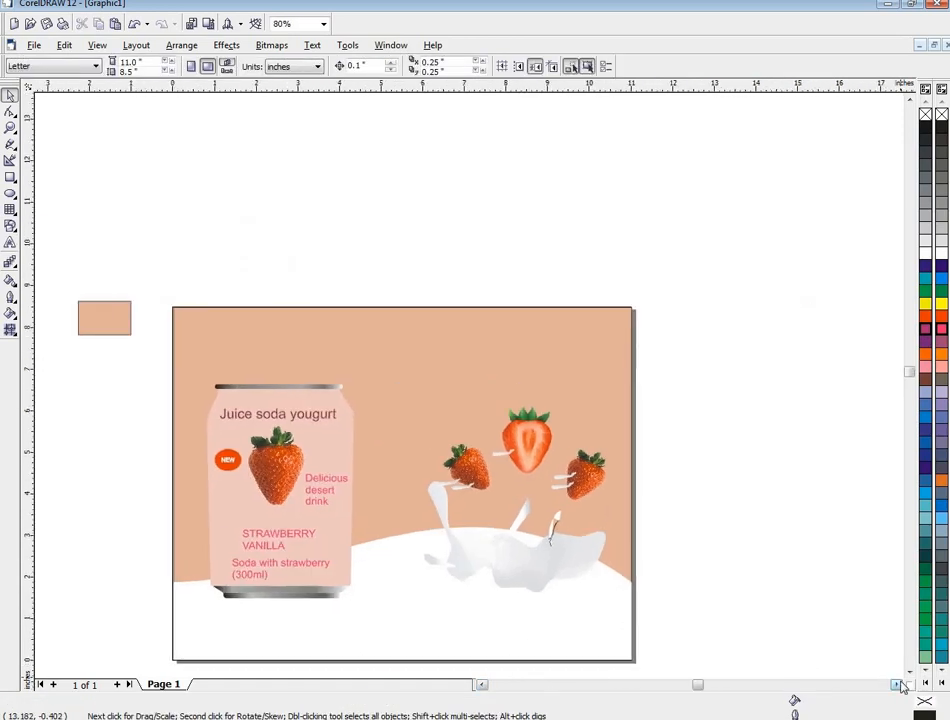
{"action": "scroll", "coordinate": [564, 610], "scroll_direction": "up", "scroll_amount": 4}
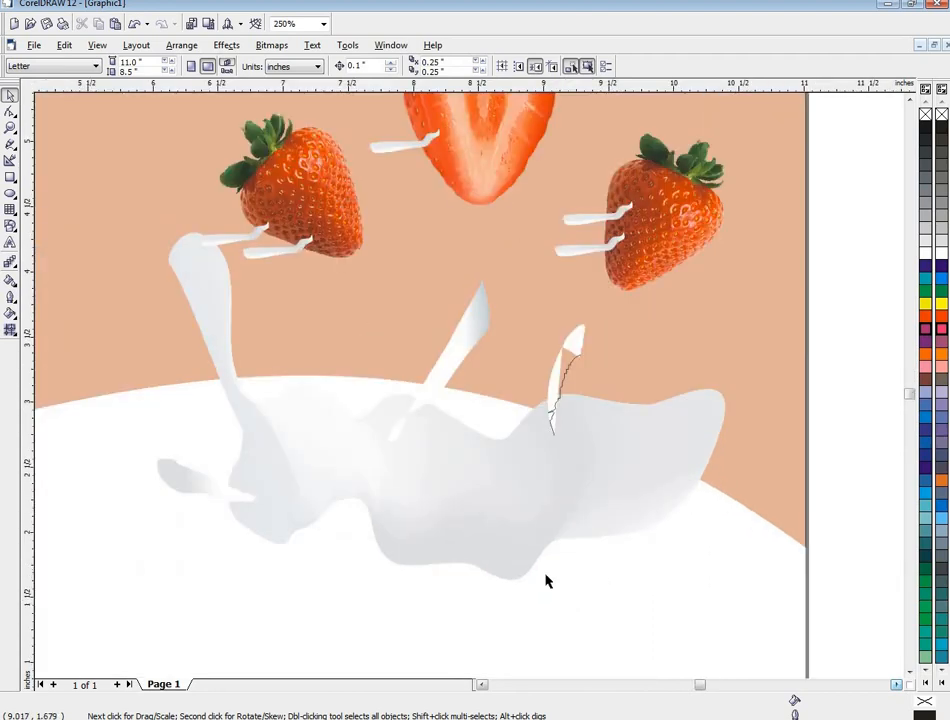
{"action": "scroll", "coordinate": [546, 581], "scroll_direction": "down", "scroll_amount": 2}
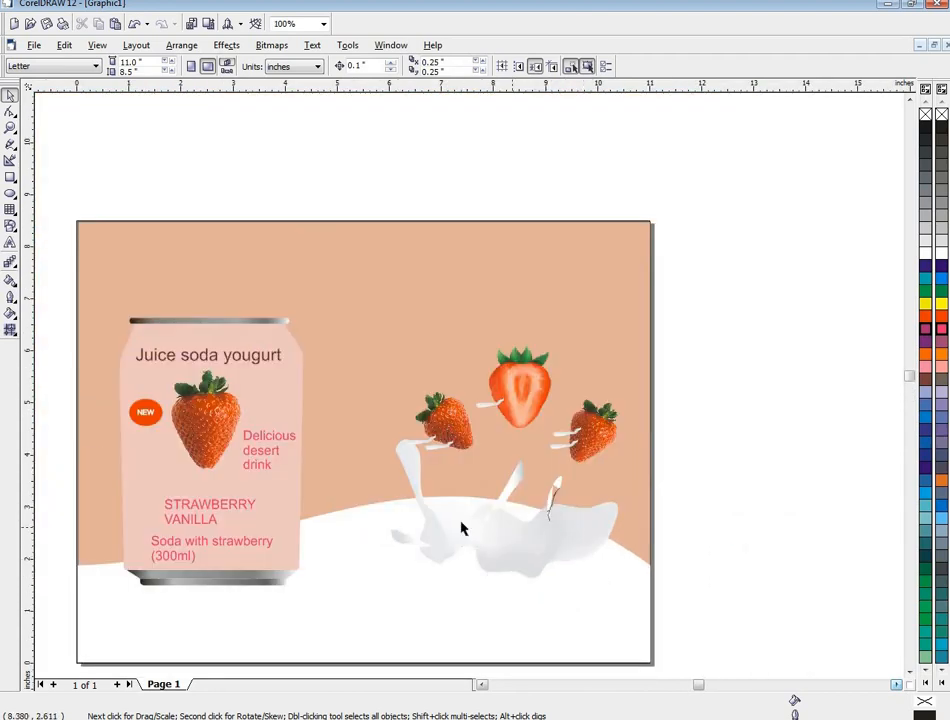
{"action": "left_click", "coordinate": [500, 545]}
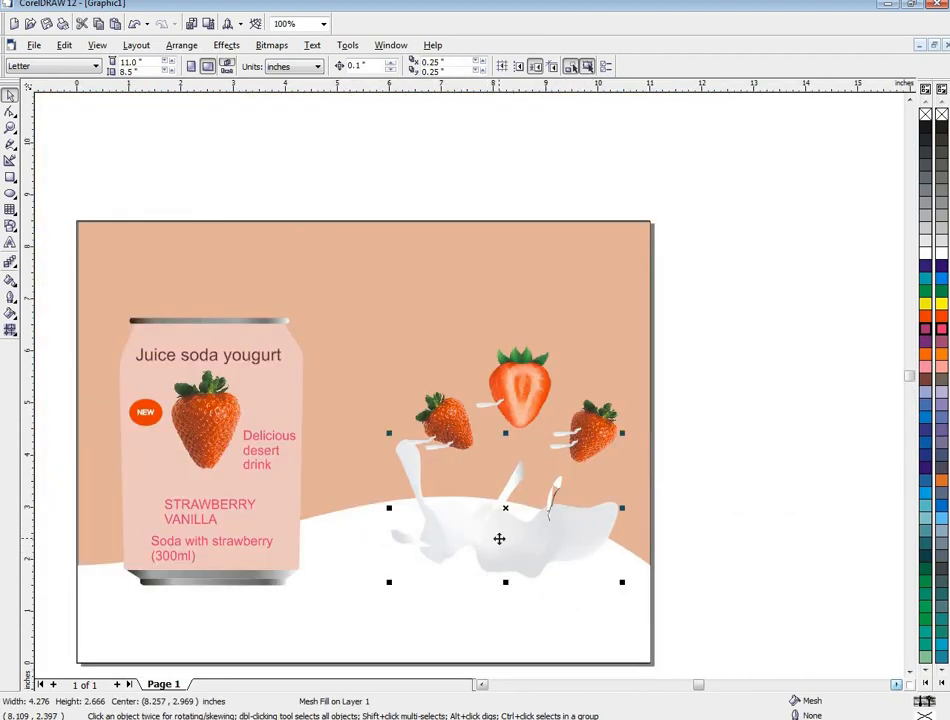
{"action": "key", "text": "Delete"}
{"action": "left_click", "coordinate": [406, 535]}
{"action": "key", "text": "Delete"}
{"action": "left_click", "coordinate": [515, 484]}
{"action": "key", "text": "Delete"}
{"action": "left_click", "coordinate": [556, 486]}
{"action": "key", "text": "Delete"}
{"action": "left_click", "coordinate": [390, 528]}
{"action": "key", "text": "Delete"}
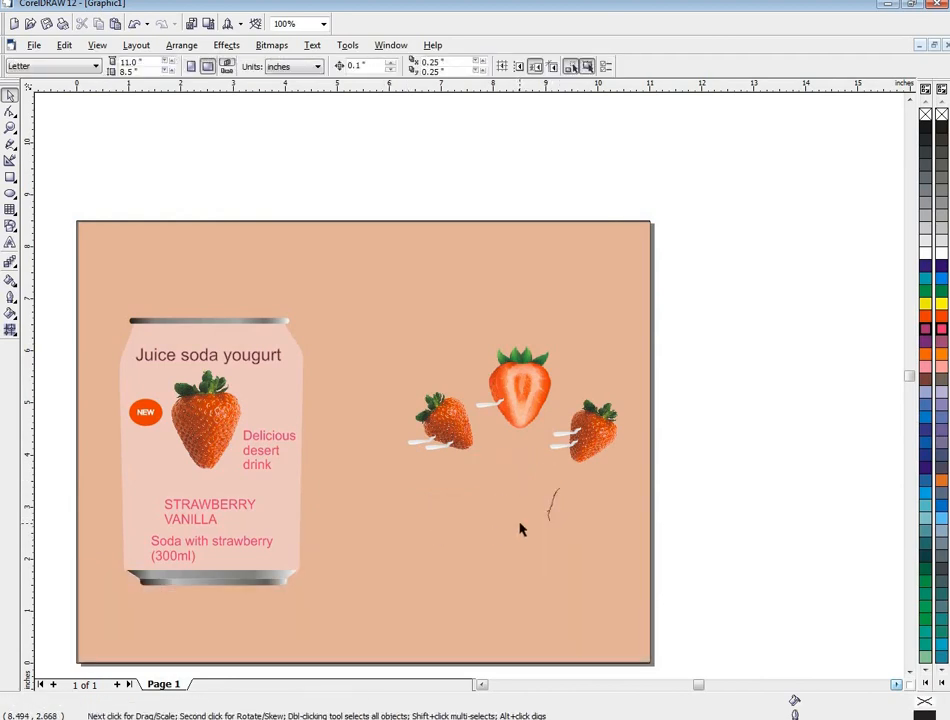
{"action": "key", "text": "ctrl+z"}
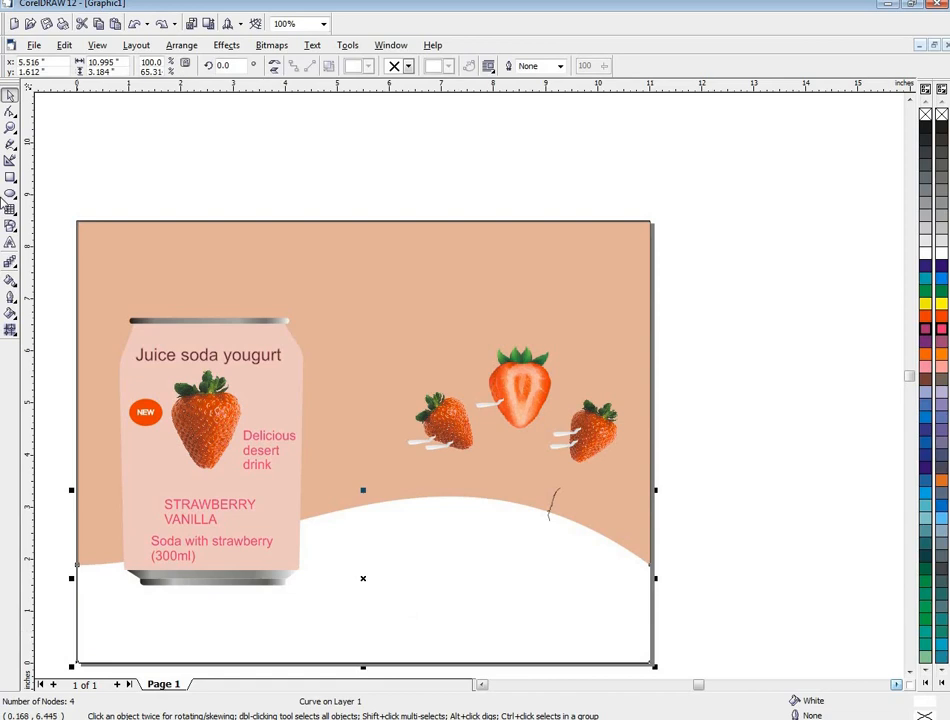
Sketch a freehand wavy splash outline about 4.74 by 1.62 inches over the white wave, adding a small side loop and an upright loop.
{"action": "left_click", "coordinate": [10, 144]}
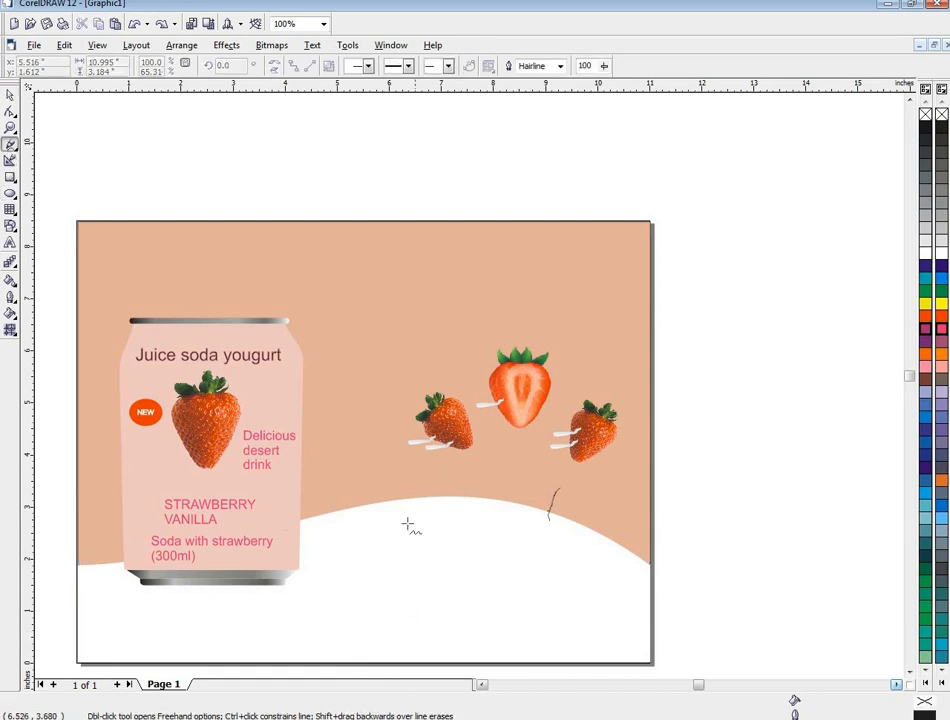
{"action": "mouse_move", "coordinate": [406, 538]}
{"action": "left_mouse_down"}
{"action": "mouse_move", "coordinate": [370, 494]}
{"action": "mouse_move", "coordinate": [379, 484]}
{"action": "mouse_move", "coordinate": [400, 530]}
{"action": "mouse_move", "coordinate": [426, 514]}
{"action": "mouse_move", "coordinate": [467, 523]}
{"action": "mouse_move", "coordinate": [515, 510]}
{"action": "mouse_move", "coordinate": [533, 525]}
{"action": "mouse_move", "coordinate": [619, 520]}
{"action": "mouse_move", "coordinate": [598, 562]}
{"action": "mouse_move", "coordinate": [390, 525]}
{"action": "left_mouse_up"}
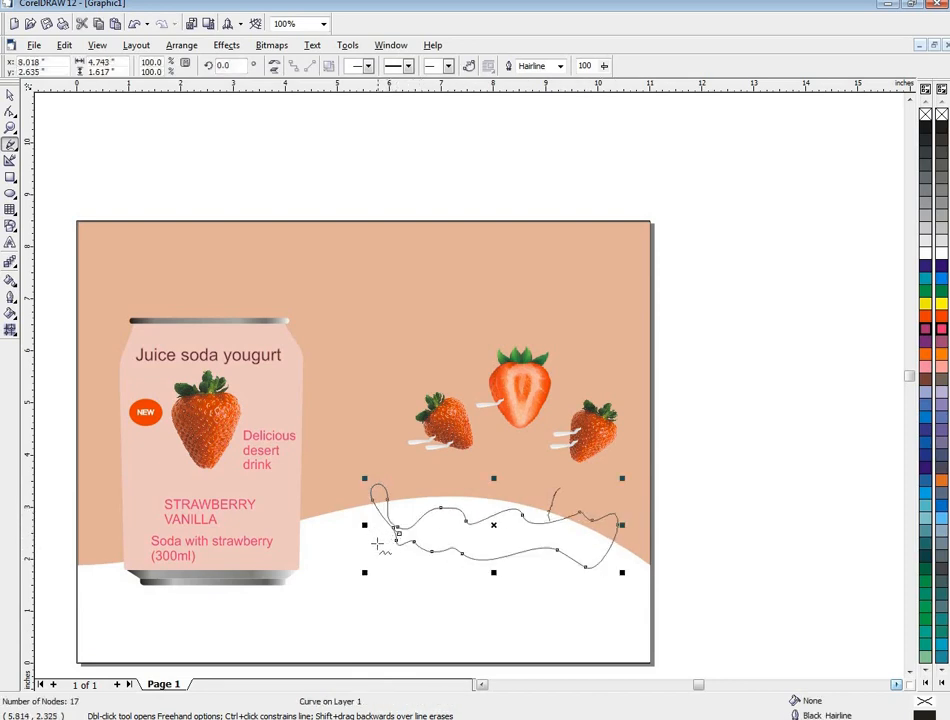
{"action": "mouse_move", "coordinate": [398, 538]}
{"action": "left_mouse_down"}
{"action": "mouse_move", "coordinate": [340, 535]}
{"action": "mouse_move", "coordinate": [373, 556]}
{"action": "mouse_move", "coordinate": [394, 536]}
{"action": "mouse_move", "coordinate": [401, 545]}
{"action": "mouse_move", "coordinate": [485, 473]}
{"action": "mouse_move", "coordinate": [488, 503]}
{"action": "mouse_move", "coordinate": [445, 535]}
{"action": "left_mouse_up"}
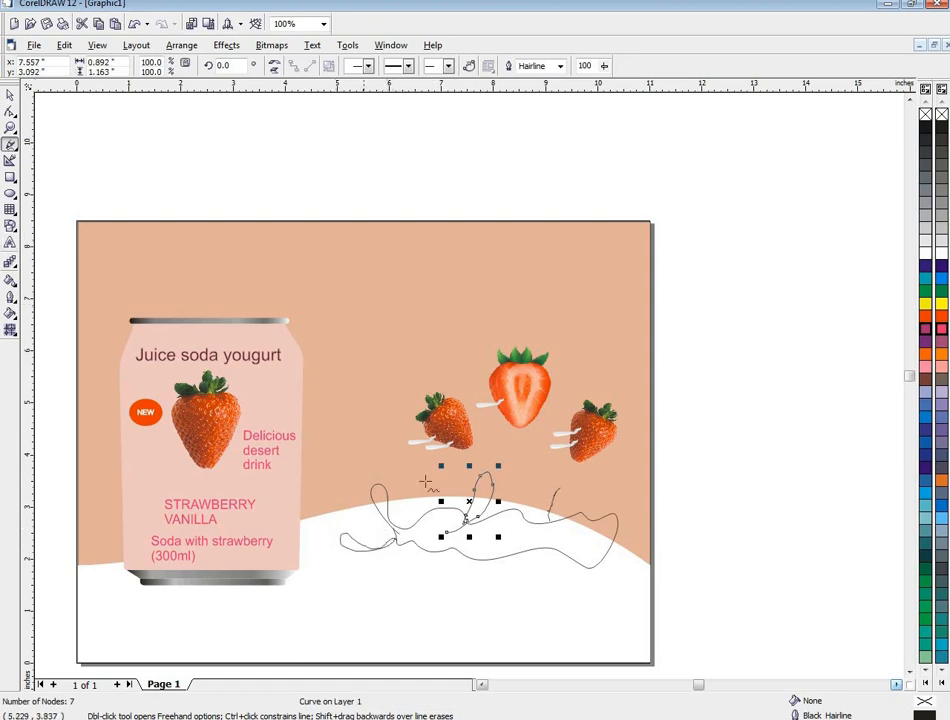
{"action": "left_click", "coordinate": [404, 529]}
{"action": "left_click", "coordinate": [327, 466]}
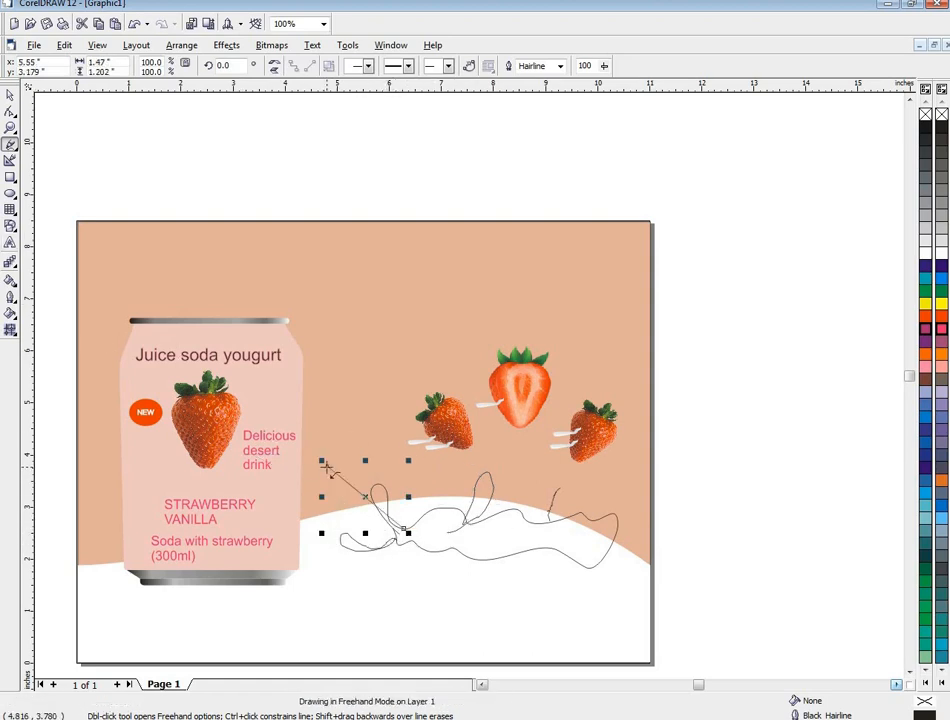
{"action": "key", "text": "Delete"}
Apply a 3 by 3 mesh fill to the large splash shape, shade its left end and right half light gray, and remove its outline.
{"action": "left_click", "coordinate": [10, 95]}
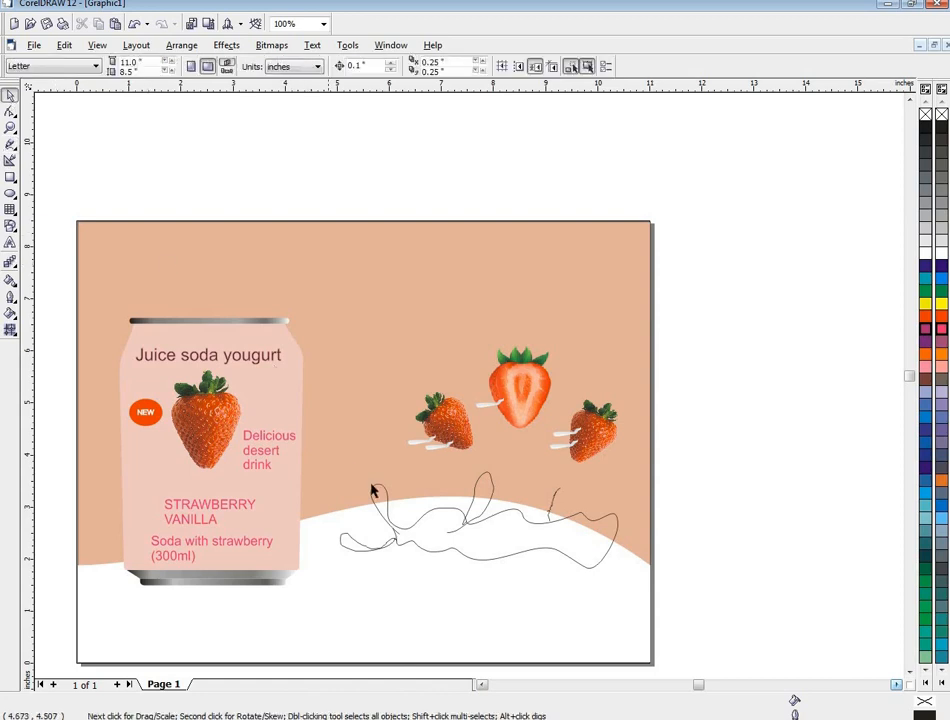
{"action": "left_click", "coordinate": [371, 490]}
{"action": "left_click", "coordinate": [408, 540]}
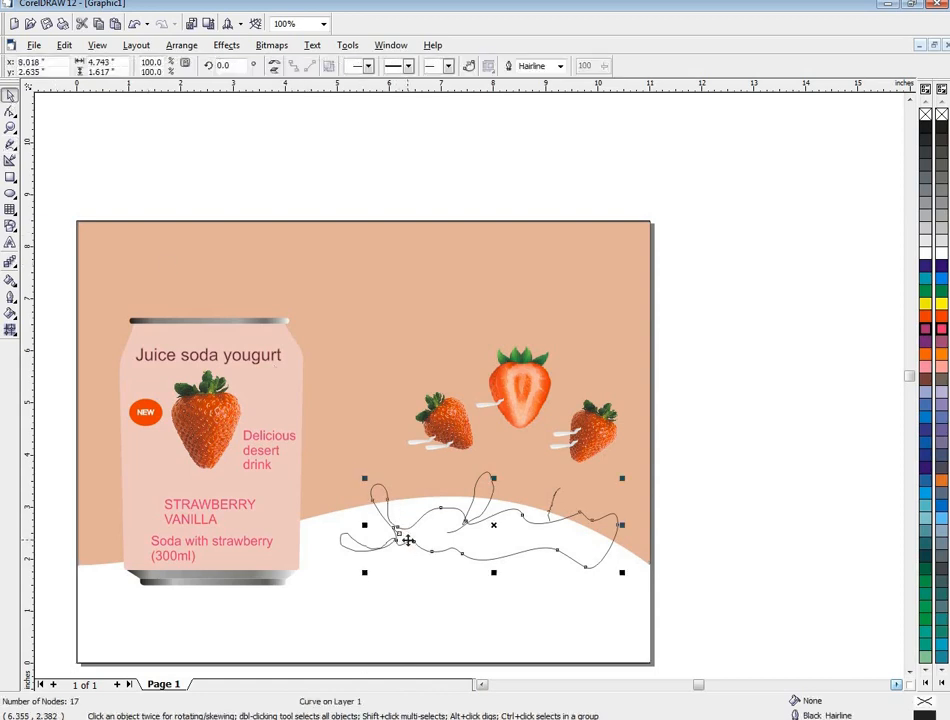
{"action": "left_click", "coordinate": [10, 330]}
{"action": "left_click_drag", "start_coordinate": [349, 456], "coordinate": [420, 538]}
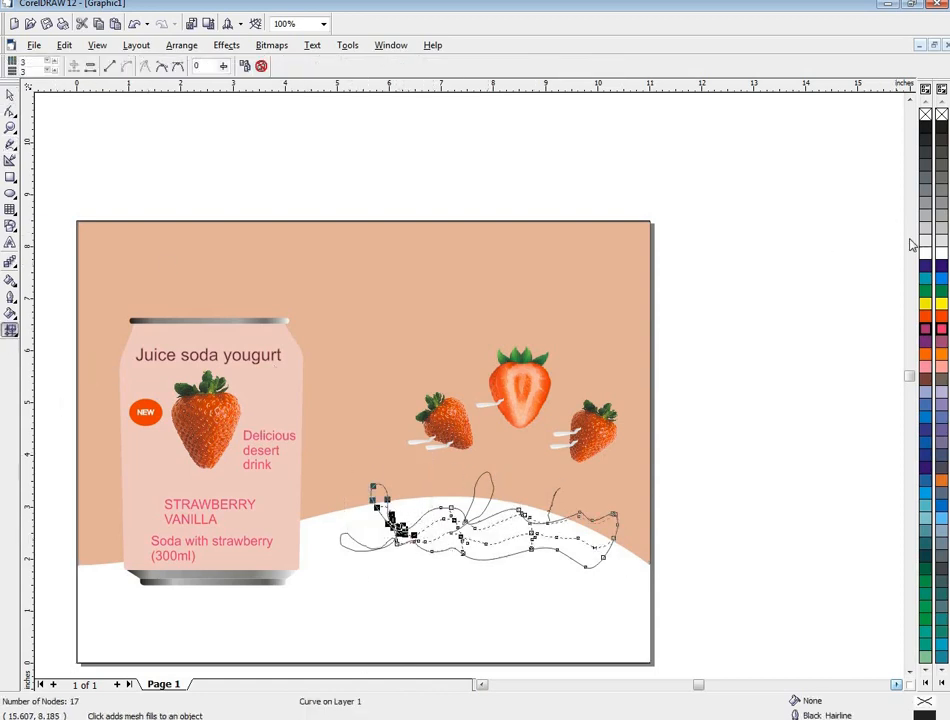
{"action": "left_click", "coordinate": [926, 241]}
{"action": "left_click_drag", "start_coordinate": [498, 488], "coordinate": [581, 572]}
{"action": "left_click", "coordinate": [940, 241]}
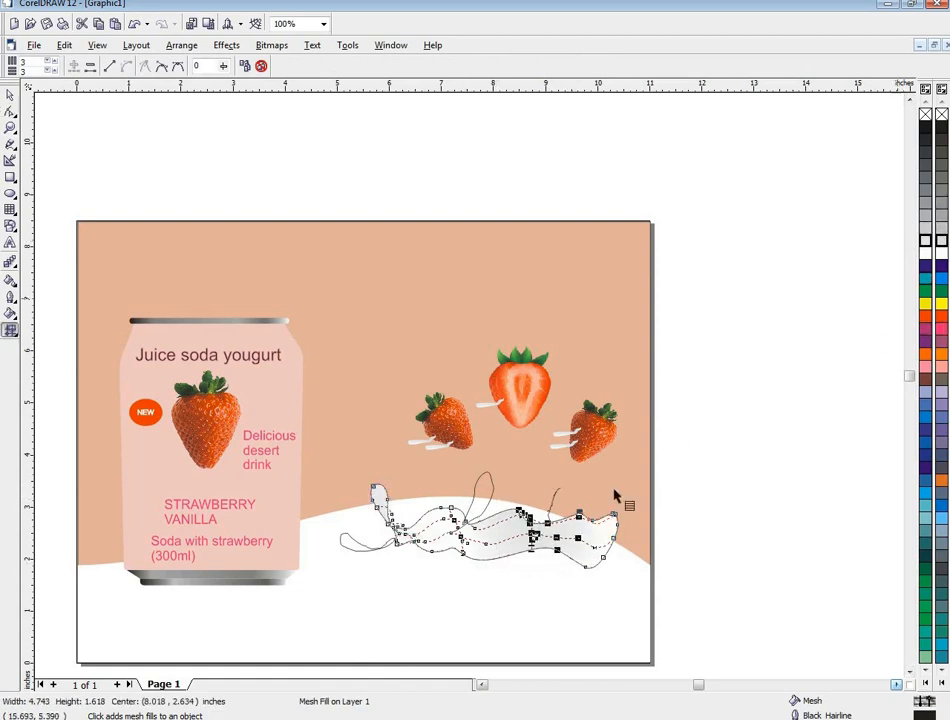
{"action": "left_click", "coordinate": [10, 94]}
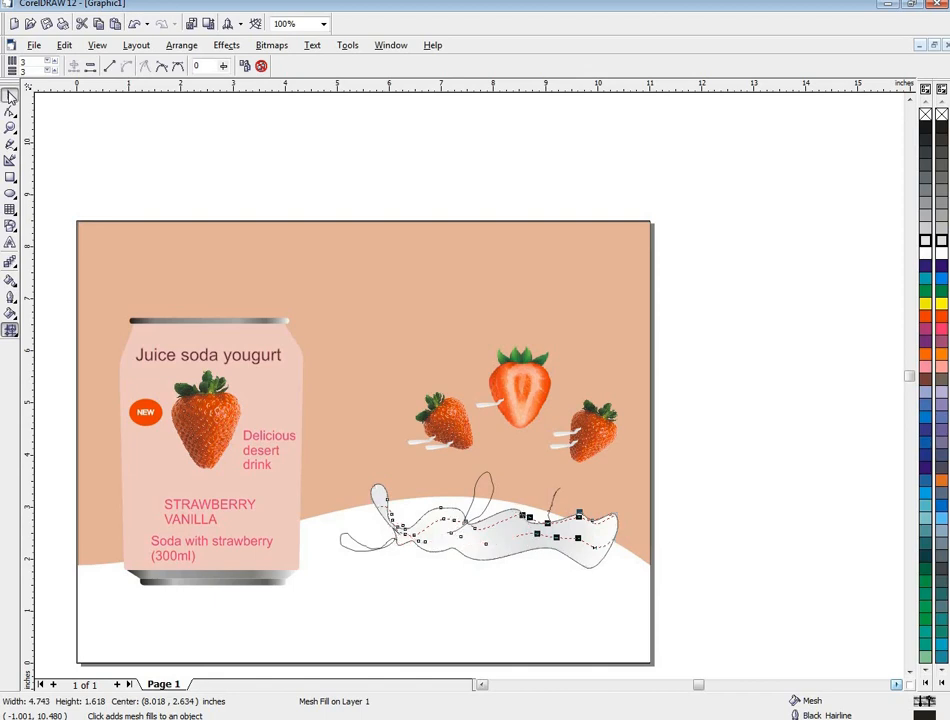
{"action": "right_click", "coordinate": [941, 115]}
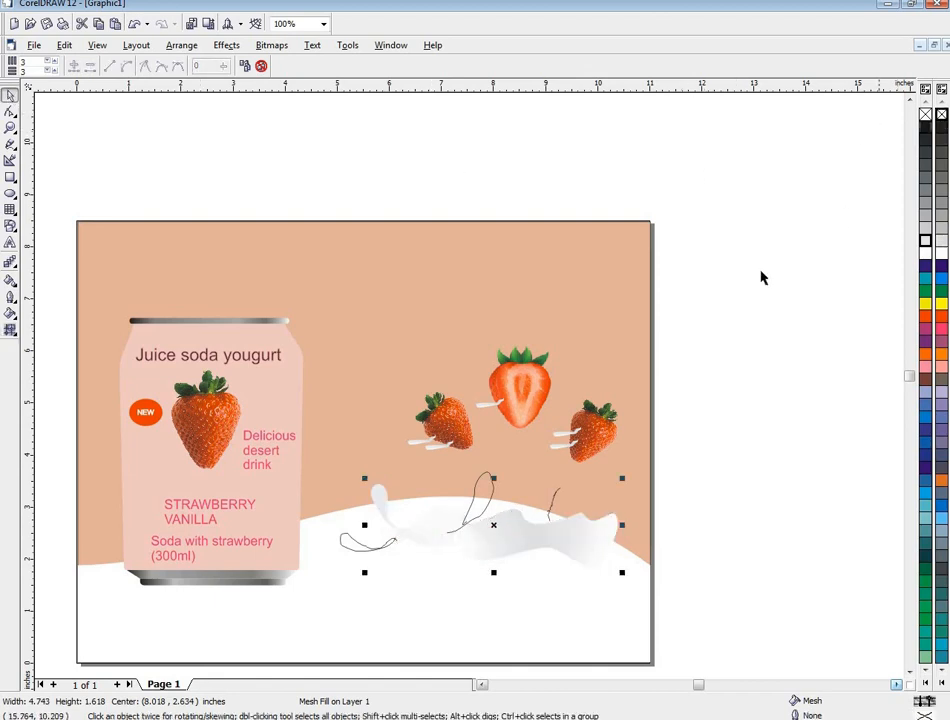
Apply a mesh fill to the small loop at the splash's left end and shade its nodes light gray.
{"action": "left_click", "coordinate": [371, 544]}
{"action": "left_click", "coordinate": [365, 549]}
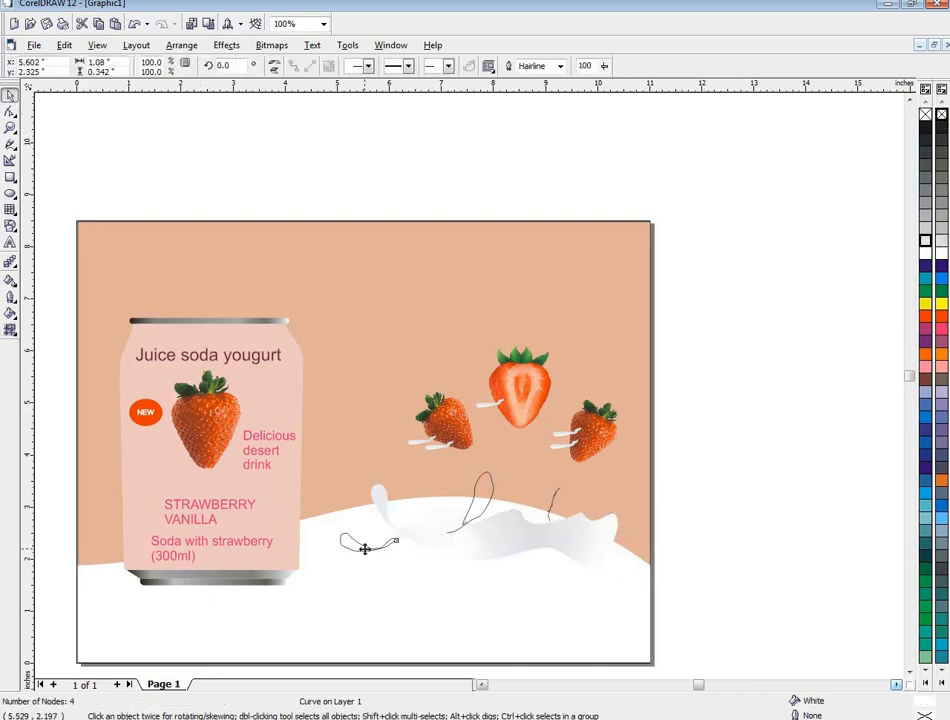
{"action": "left_click", "coordinate": [12, 331]}
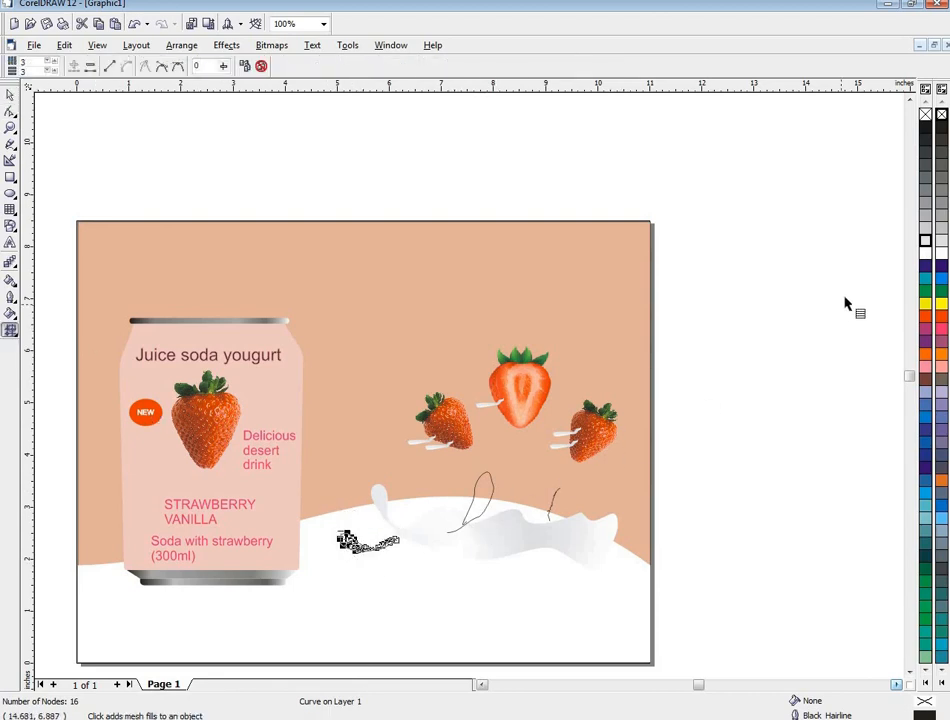
{"action": "left_click", "coordinate": [925, 216]}
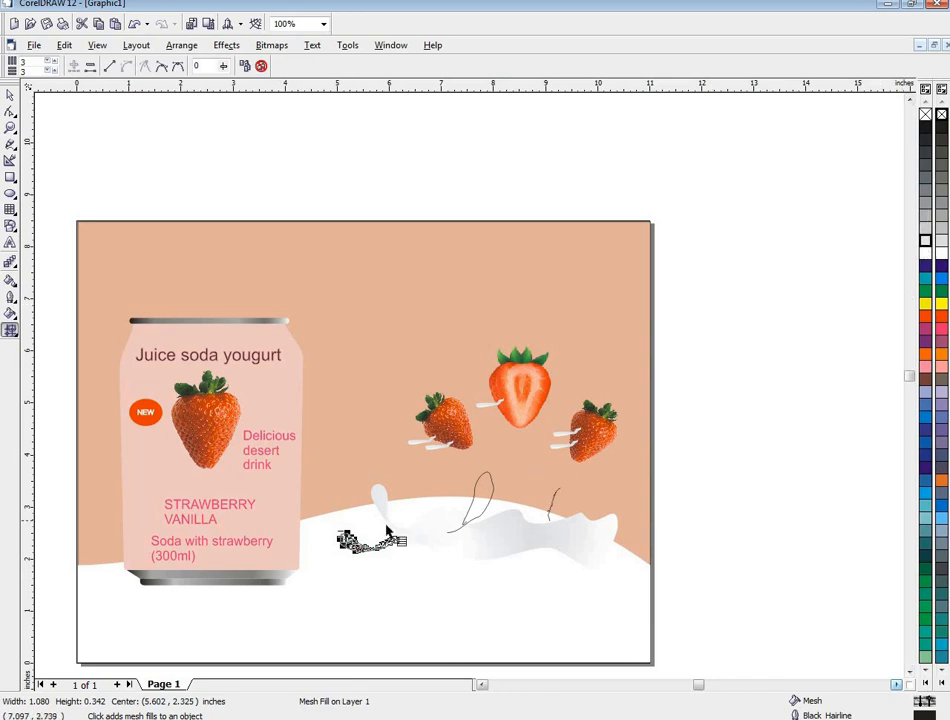
{"action": "left_click", "coordinate": [369, 531]}
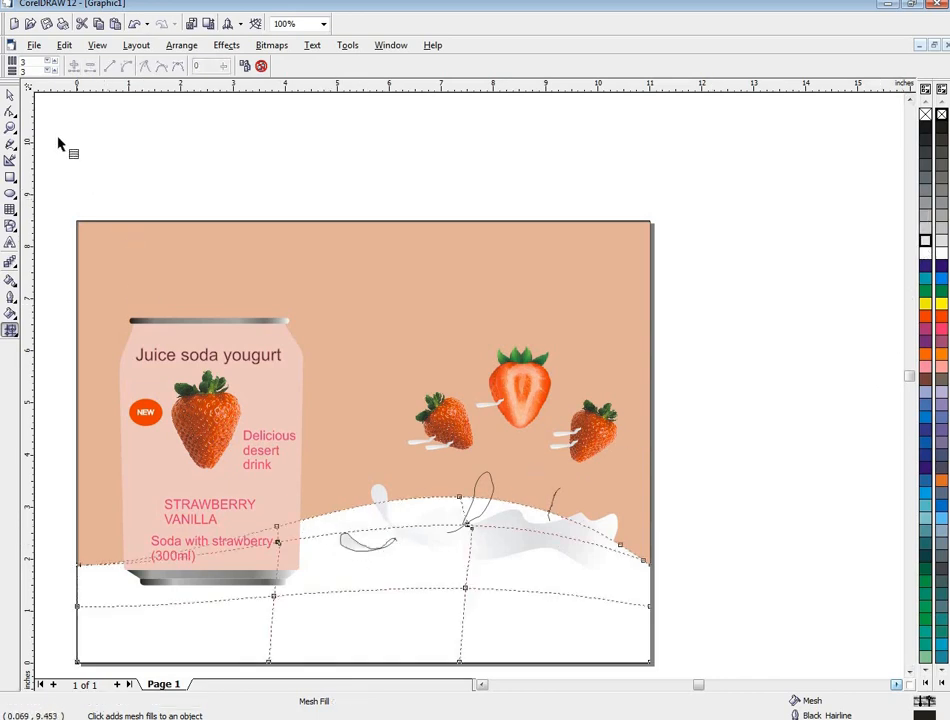
{"action": "key", "text": "space"}
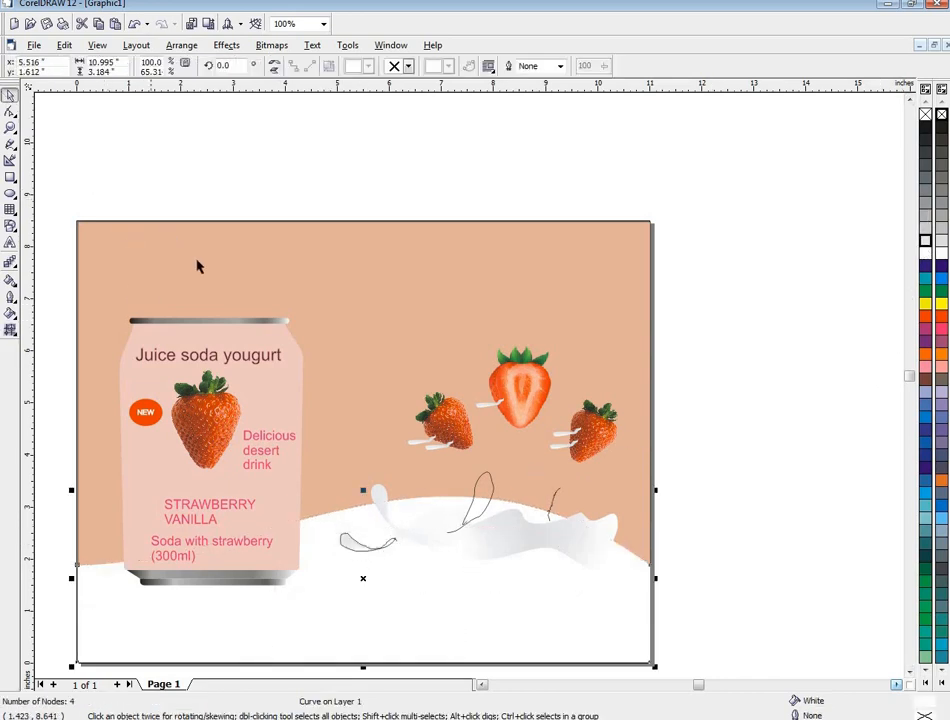
Shade the upright splash loop with a light gray mesh fill and remove the outlines of both small loops.
{"action": "left_click", "coordinate": [489, 488]}
{"action": "left_click", "coordinate": [8, 330]}
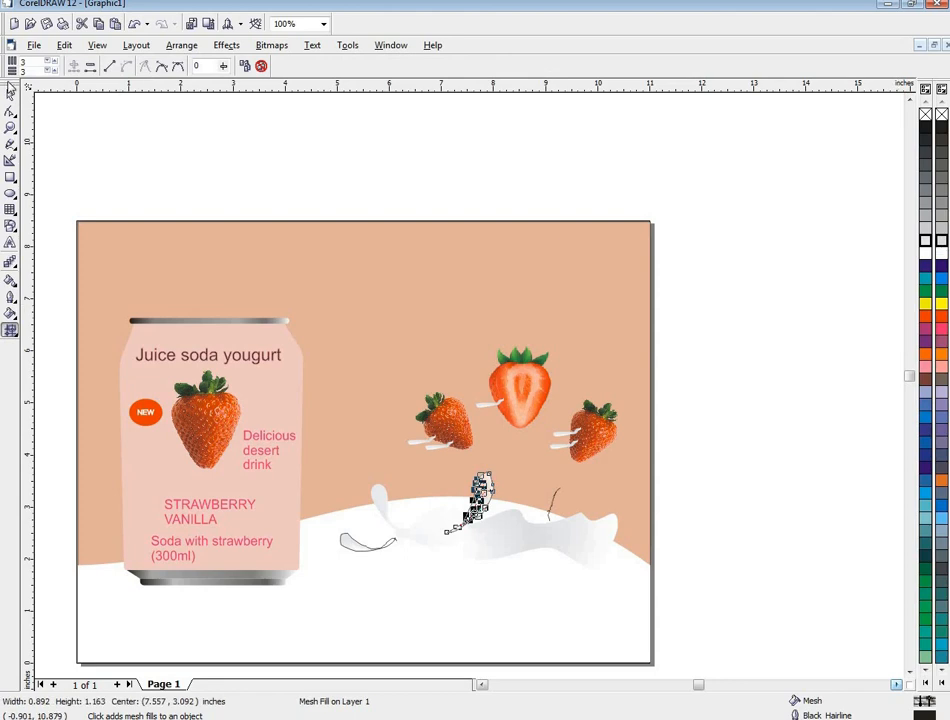
{"action": "key", "text": "space"}
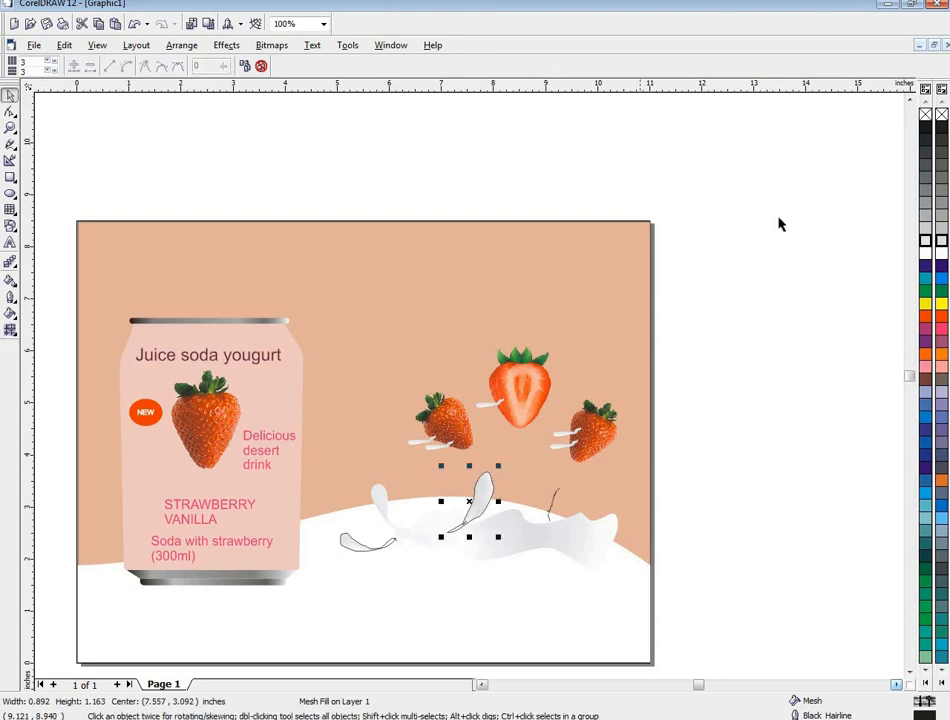
{"action": "right_click", "coordinate": [925, 113]}
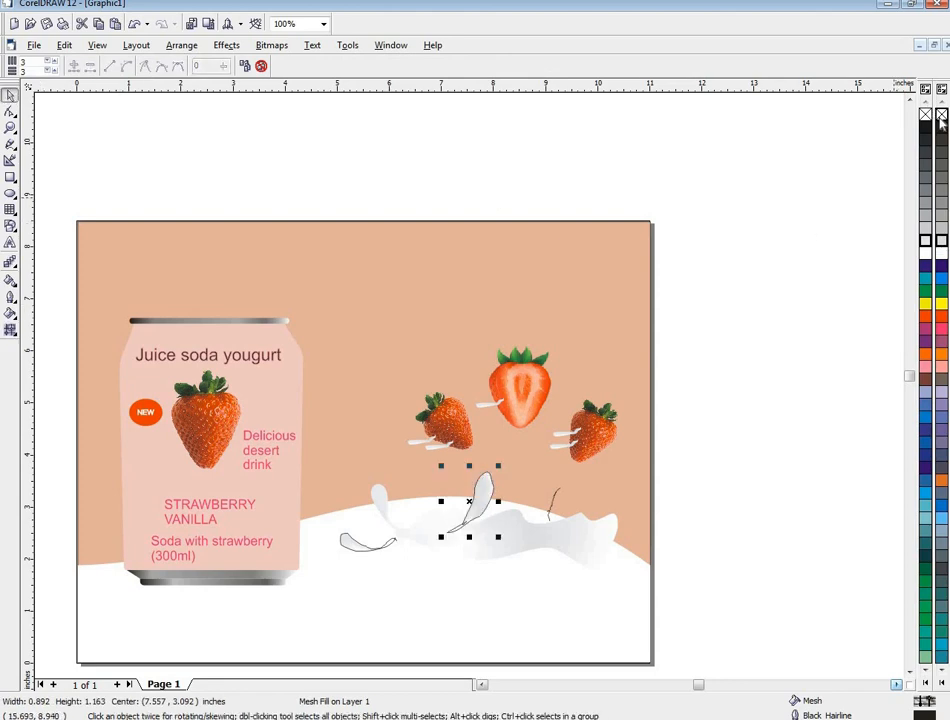
{"action": "left_click", "coordinate": [381, 553]}
{"action": "right_click", "coordinate": [943, 114]}
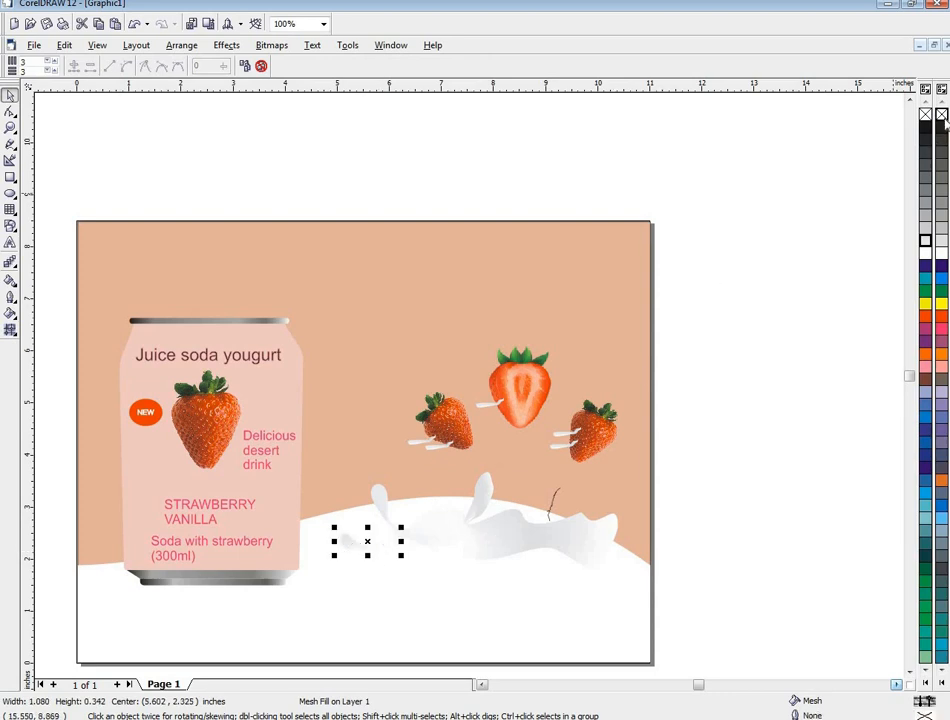
Delete the stray curve above the splash and stretch the main splash shape taller.
{"action": "left_click", "coordinate": [695, 462]}
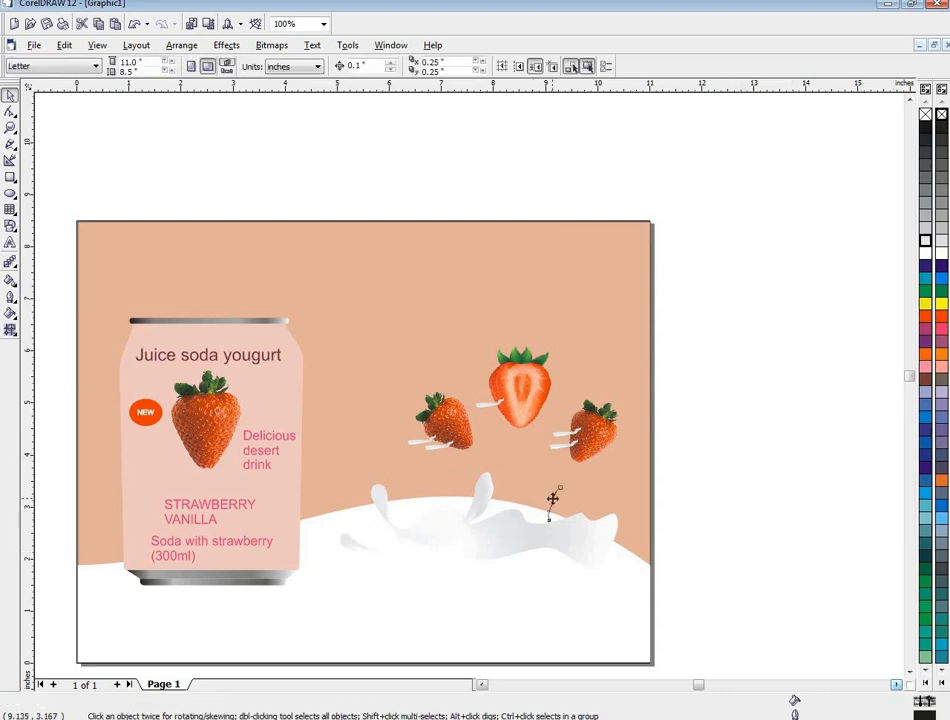
{"action": "left_click", "coordinate": [512, 555]}
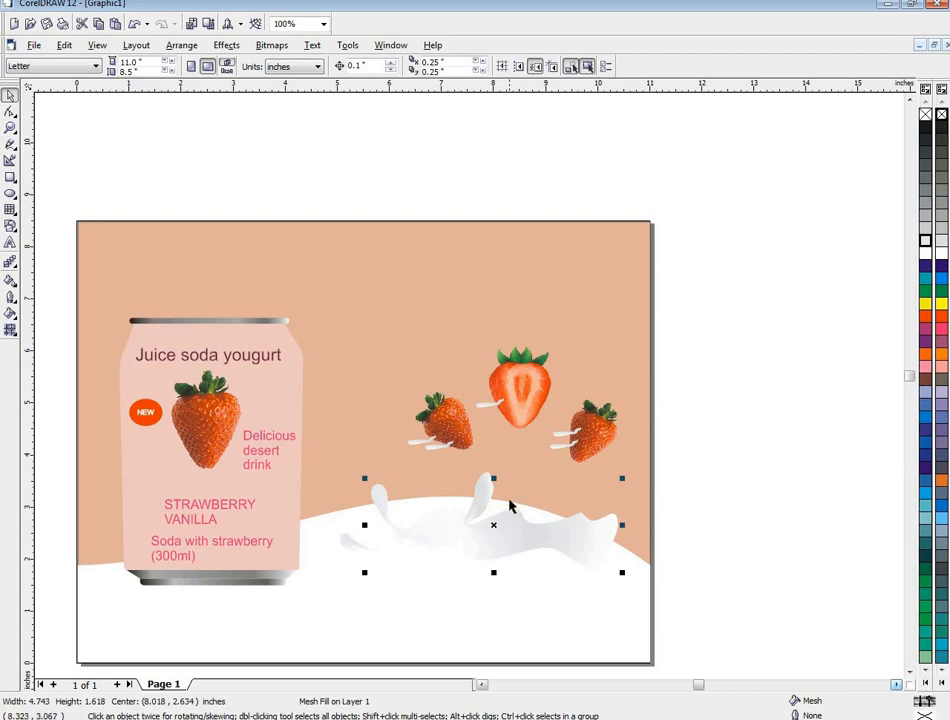
{"action": "left_click_drag", "start_coordinate": [493, 478], "coordinate": [492, 444]}
{"action": "left_click_drag", "start_coordinate": [460, 536], "coordinate": [461, 544]}
{"action": "left_click_drag", "start_coordinate": [360, 572], "coordinate": [367, 548]}
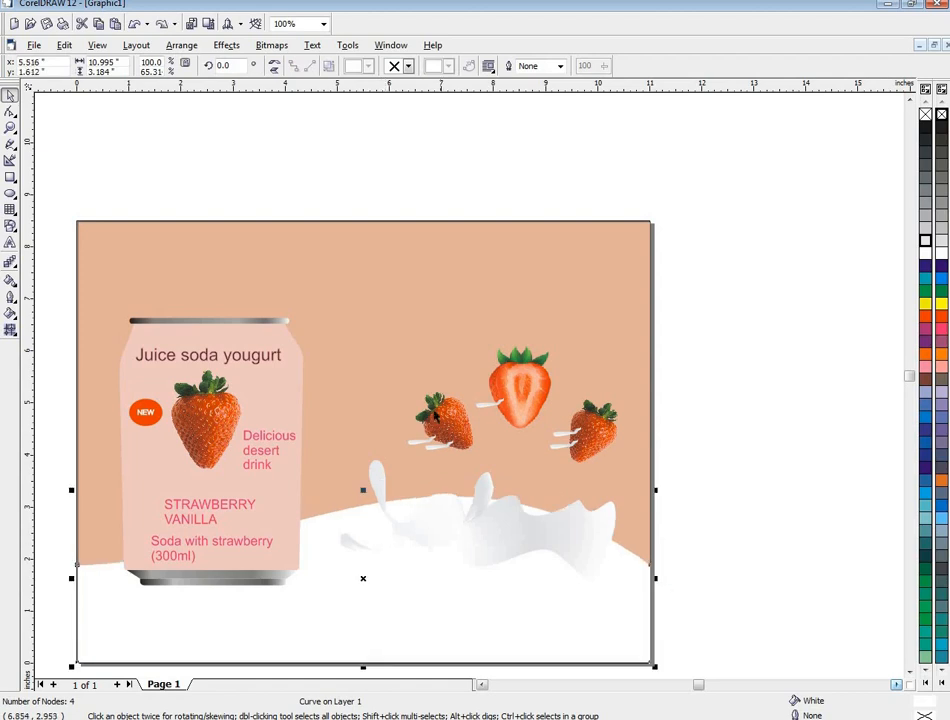
Nudge the left and middle strawberries, together with the white streaks, about 0.9 inches down and 0.4 inches left toward the splash.
{"action": "left_click_drag", "start_coordinate": [350, 119], "coordinate": [627, 499]}
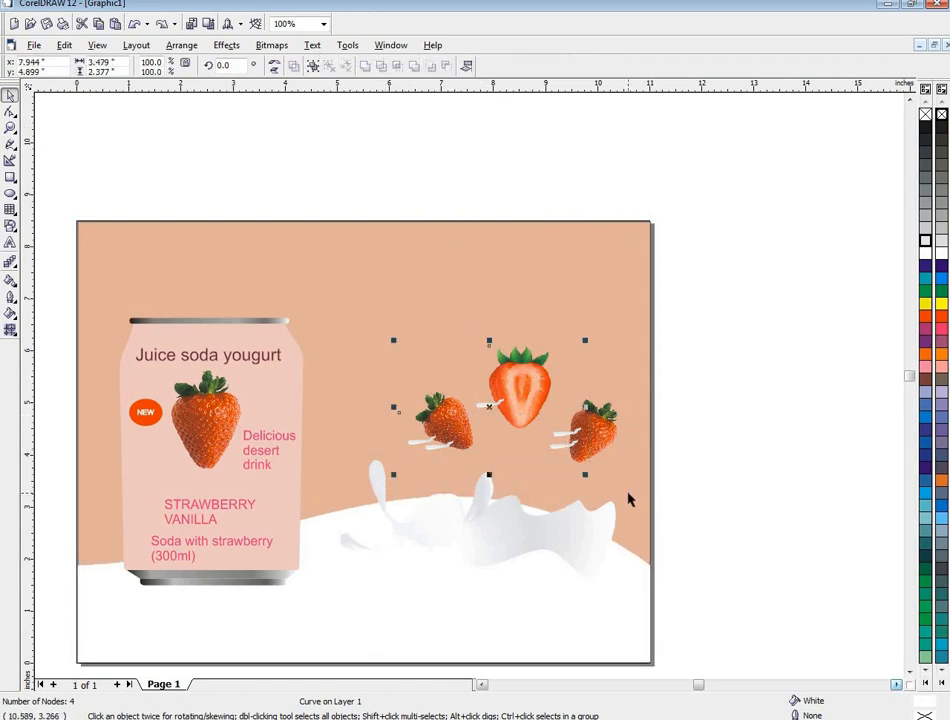
{"action": "key", "text": "Down"}
{"action": "key", "text": "Left"}
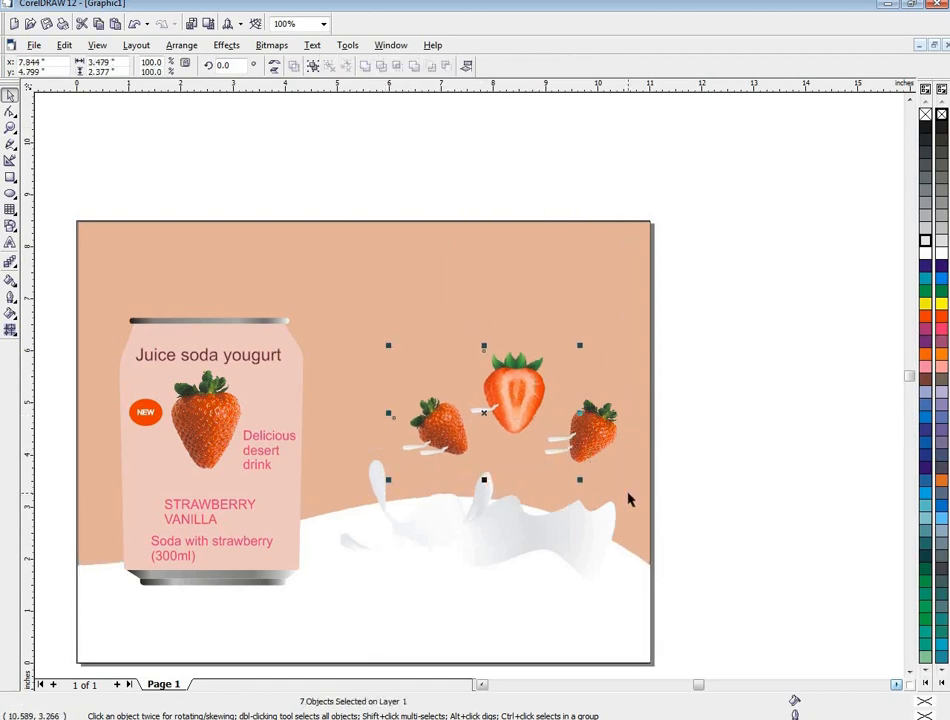
{"action": "key", "text": "Down"}
{"action": "key", "text": "Down"}
{"action": "key", "text": "Down"}
{"action": "key", "text": "Down"}
{"action": "key", "text": "Down"}
{"action": "key", "text": "Down"}
{"action": "key", "text": "Left"}
{"action": "key", "text": "Left"}
{"action": "key", "text": "Left"}
Nudge the right-hand strawberry about 0.8 inches down and 0.5 inches left to line up with its white streaks.
{"action": "left_click", "coordinate": [598, 430]}
{"action": "key", "text": "Down"}
{"action": "key", "text": "Left"}
{"action": "key", "text": "Down"}
{"action": "key", "text": "Down"}
{"action": "key", "text": "Down"}
{"action": "key", "text": "Down"}
{"action": "key", "text": "Down"}
{"action": "key", "text": "Down"}
{"action": "key", "text": "Left"}
{"action": "key", "text": "Left"}
{"action": "key", "text": "Left"}
{"action": "key", "text": "Left"}
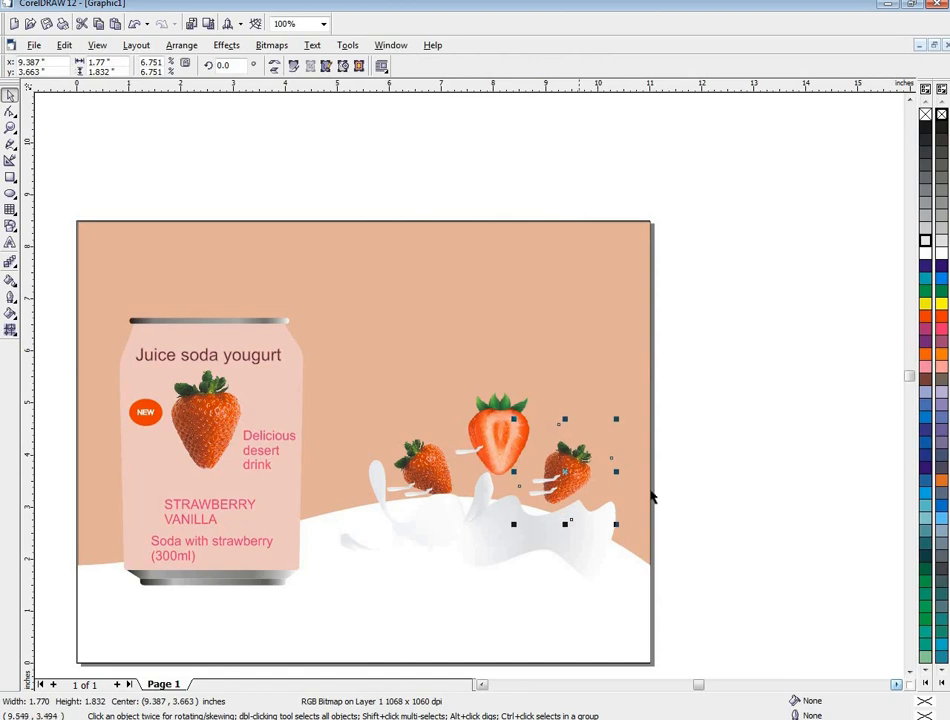
Sketch a freehand wavy outline about 4.15 by 1.64 inches over the lower part of the splash.
{"action": "scroll", "coordinate": [646, 592], "scroll_direction": "down", "scroll_amount": 1}
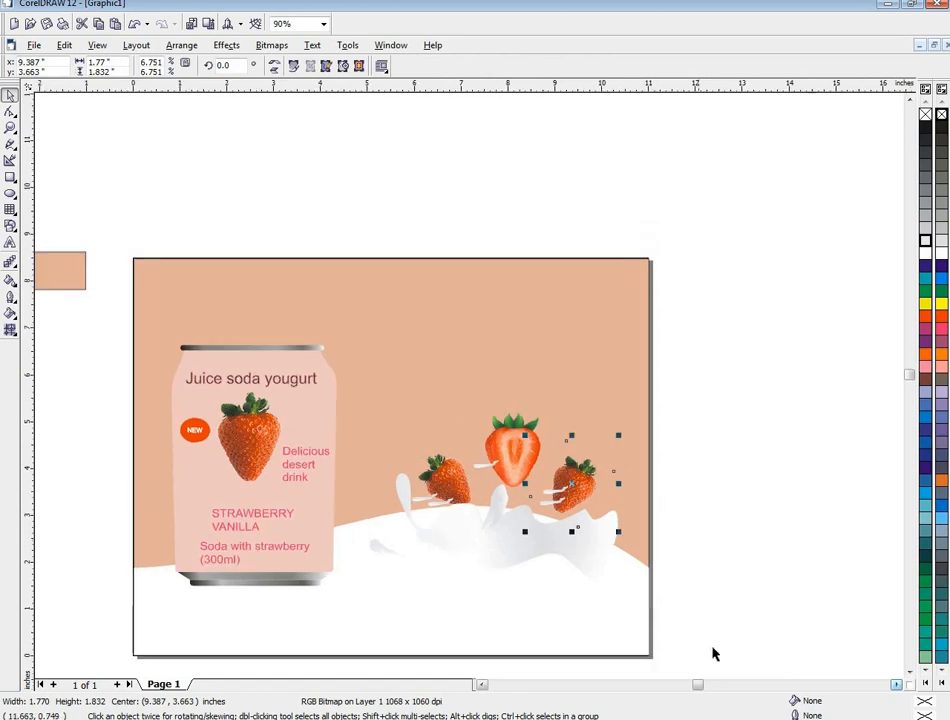
{"action": "left_click", "coordinate": [910, 671]}
{"action": "left_click", "coordinate": [473, 558]}
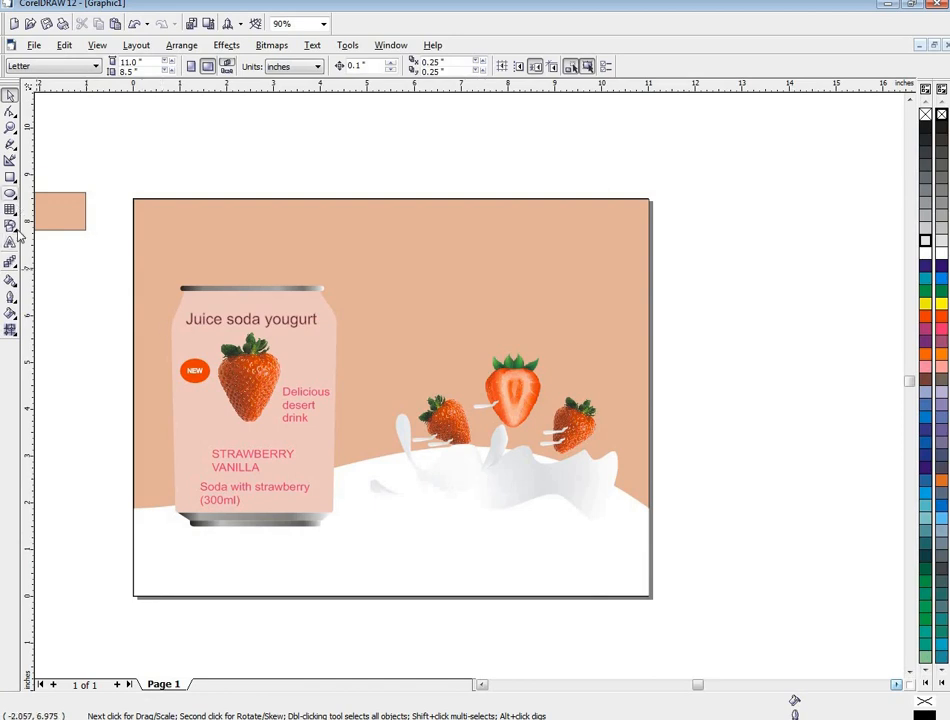
{"action": "left_click", "coordinate": [10, 144]}
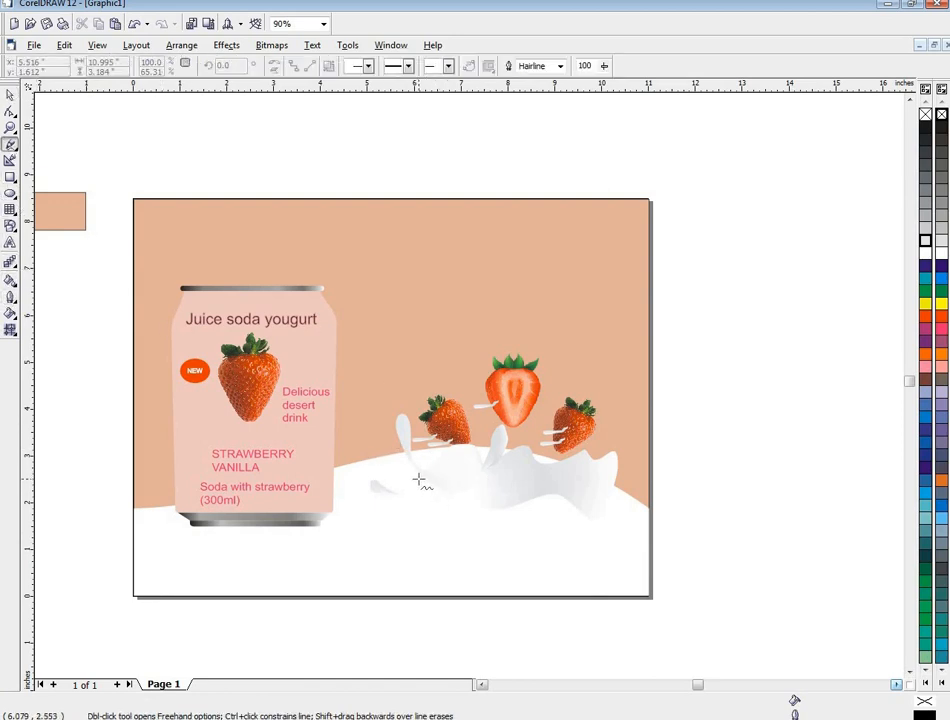
{"action": "mouse_move", "coordinate": [433, 507]}
{"action": "left_mouse_down"}
{"action": "mouse_move", "coordinate": [424, 459]}
{"action": "mouse_move", "coordinate": [441, 485]}
{"action": "mouse_move", "coordinate": [482, 490]}
{"action": "mouse_move", "coordinate": [535, 472]}
{"action": "mouse_move", "coordinate": [587, 473]}
{"action": "mouse_move", "coordinate": [606, 528]}
{"action": "mouse_move", "coordinate": [430, 508]}
{"action": "left_mouse_up"}
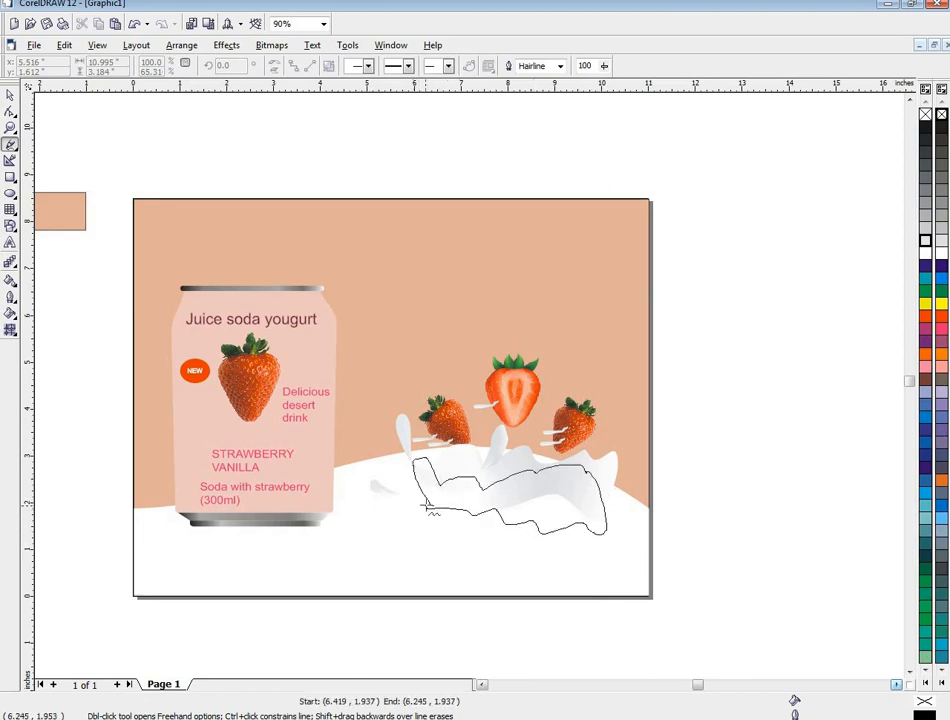
Apply a 3 by 3 mesh fill to the new wavy shape and shade its left and right-middle nodes light gray.
{"action": "left_click", "coordinate": [10, 330]}
{"action": "left_click_drag", "start_coordinate": [407, 429], "coordinate": [496, 516]}
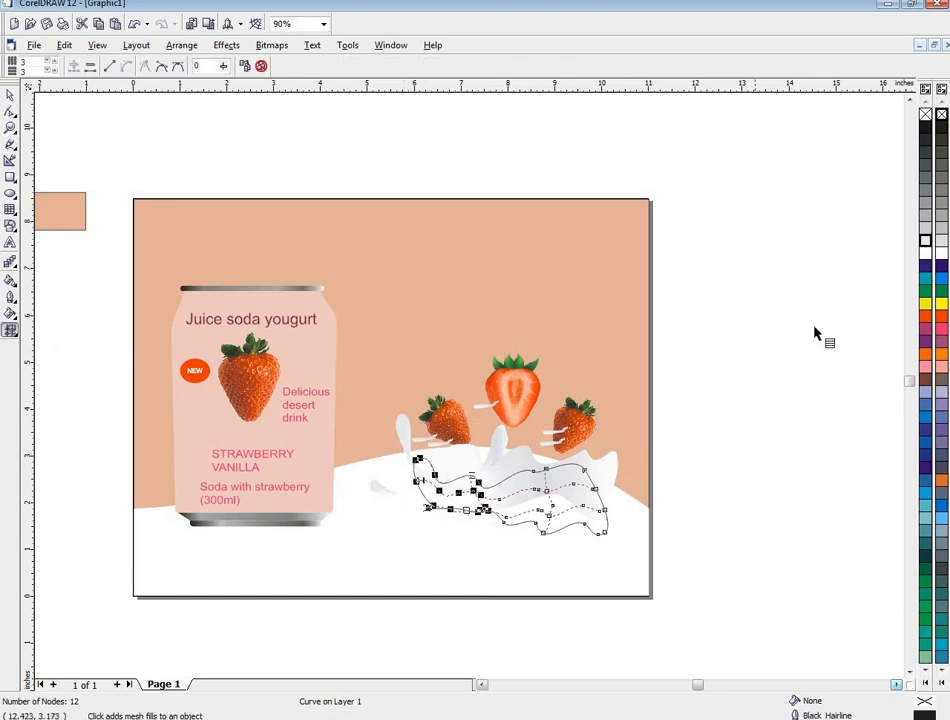
{"action": "left_click", "coordinate": [944, 248]}
{"action": "left_click_drag", "start_coordinate": [522, 455], "coordinate": [573, 562]}
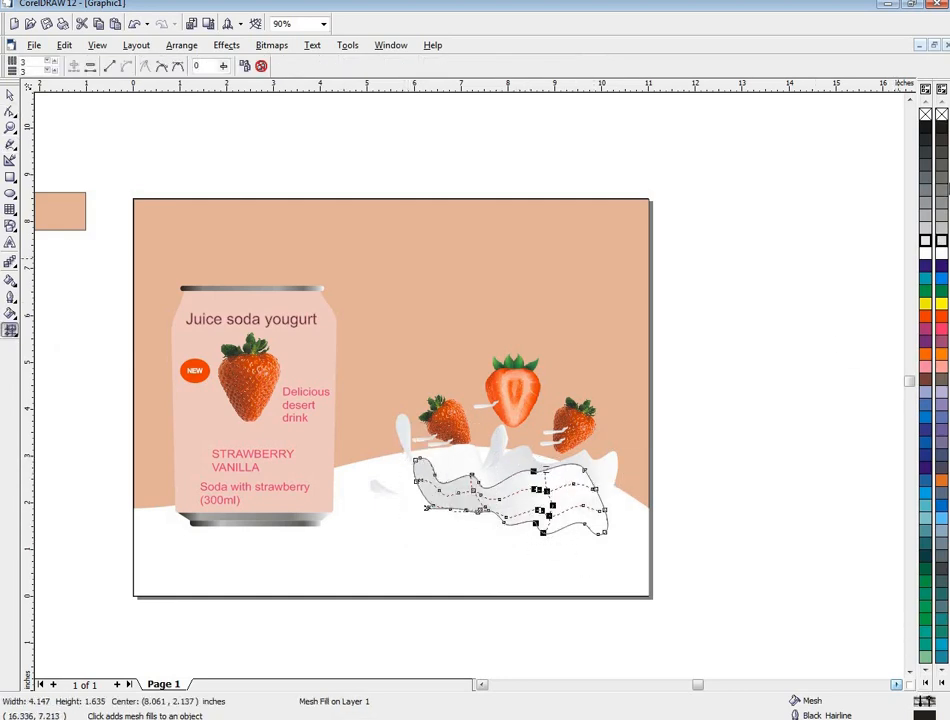
{"action": "left_click", "coordinate": [926, 264]}
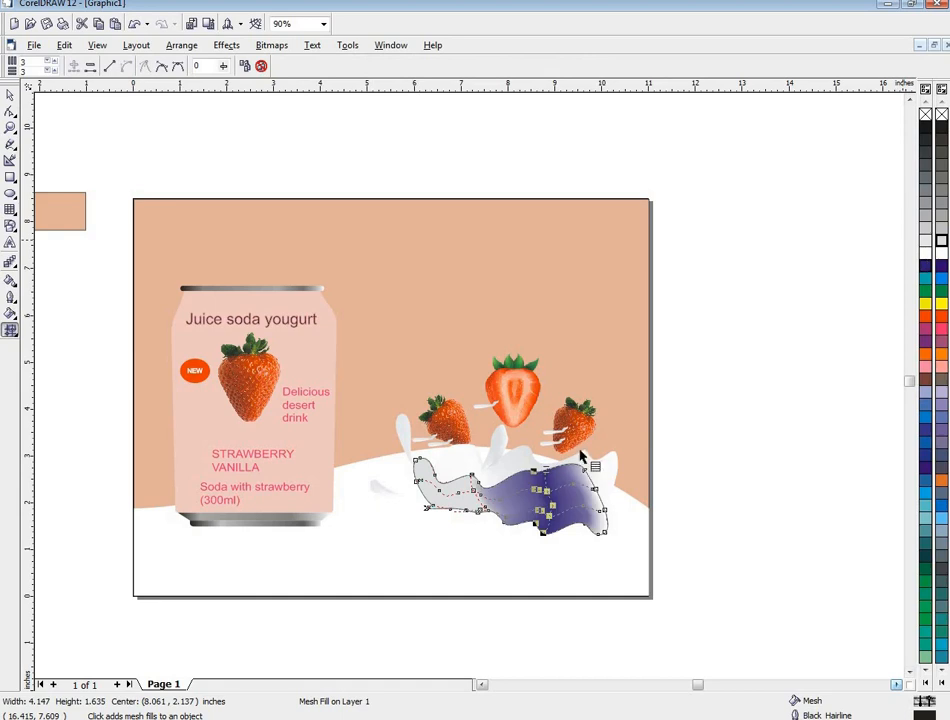
{"action": "left_click", "coordinate": [941, 242]}
Color the wavy shape's left-end and right-middle mesh nodes white and remove its outline.
{"action": "left_click_drag", "start_coordinate": [408, 447], "coordinate": [460, 523]}
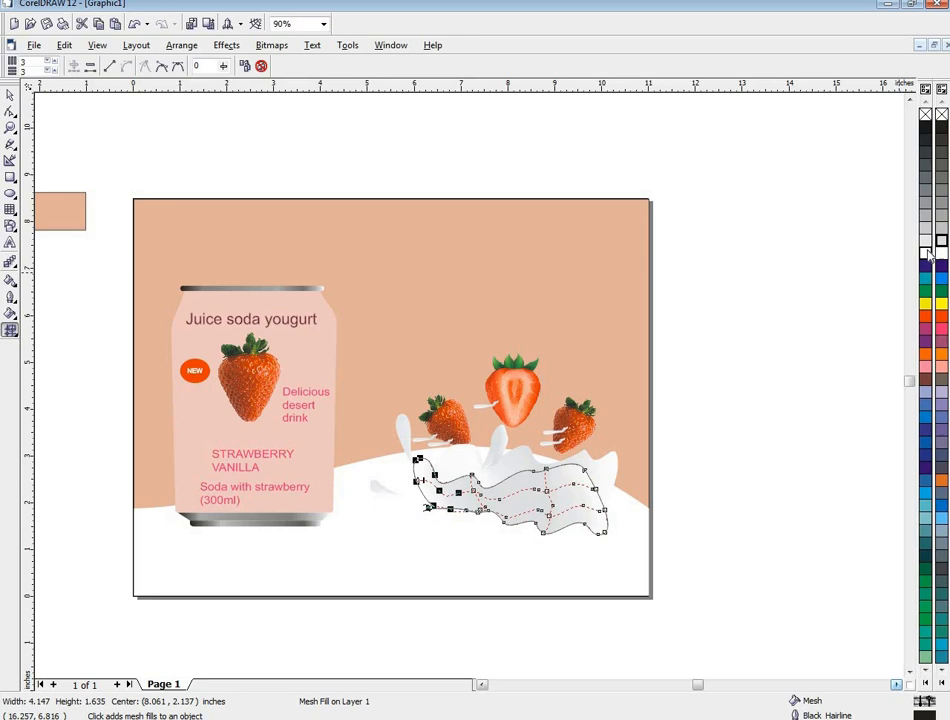
{"action": "left_click_drag", "start_coordinate": [532, 460], "coordinate": [597, 556]}
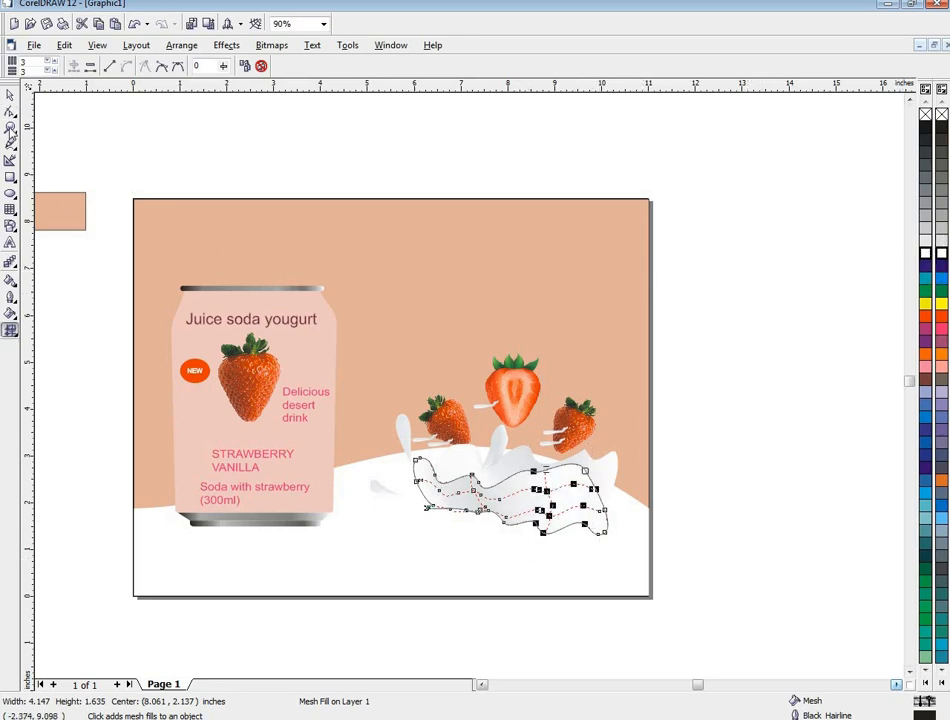
{"action": "left_click", "coordinate": [9, 95]}
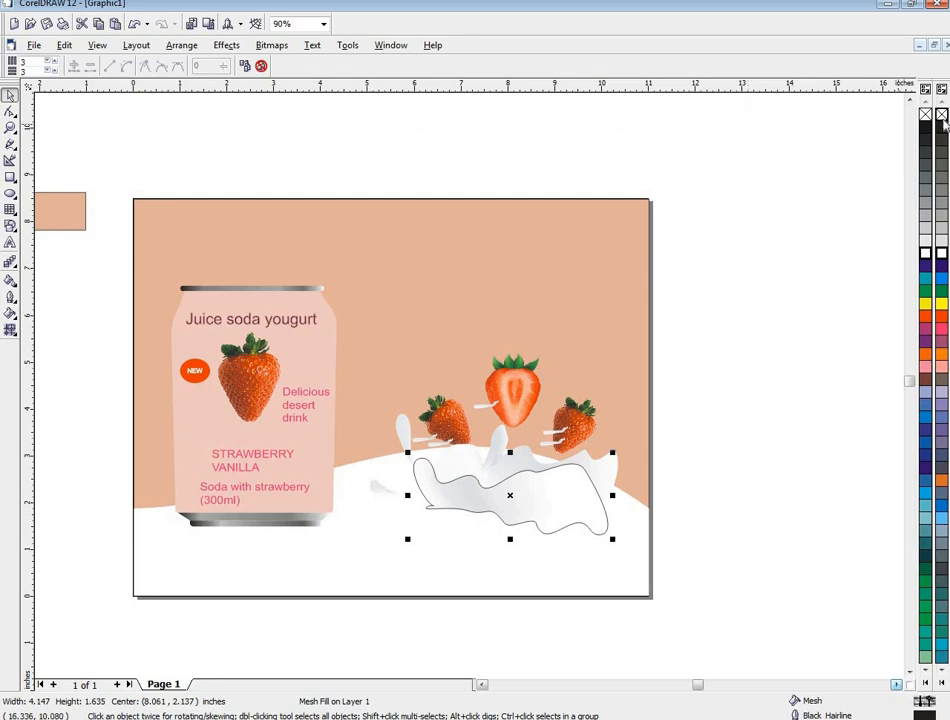
{"action": "left_click", "coordinate": [660, 462]}
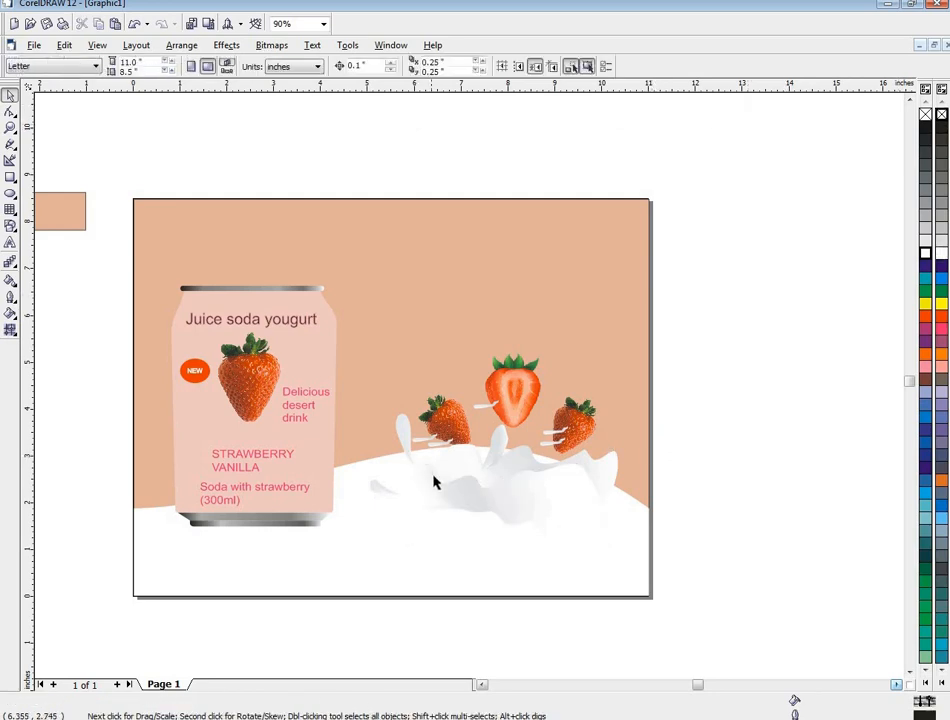
{"action": "left_click", "coordinate": [440, 499]}
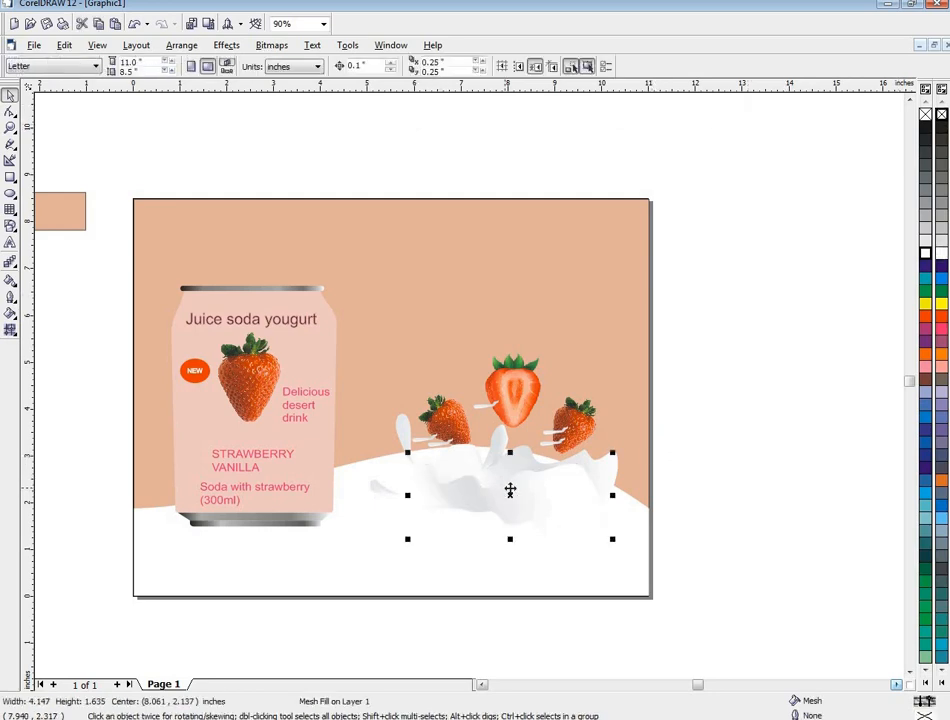
{"action": "left_click", "coordinate": [731, 443]}
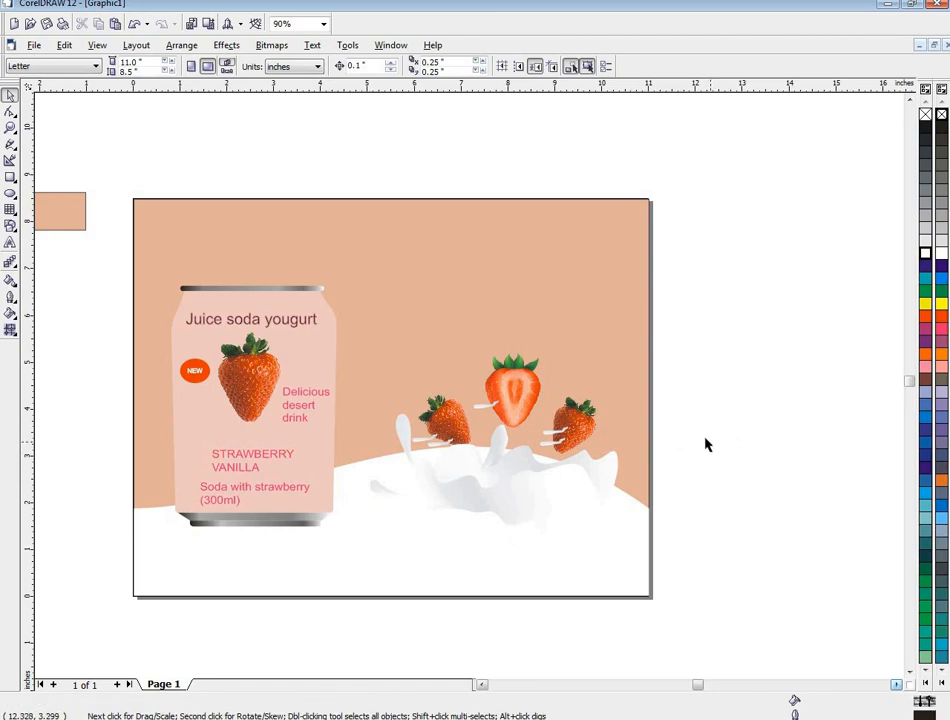
Sketch a freehand drip shape about 0.91 by 1.39 inches at the page's left edge, beside the can's top.
{"action": "scroll", "coordinate": [562, 455], "scroll_direction": "down", "scroll_amount": 1}
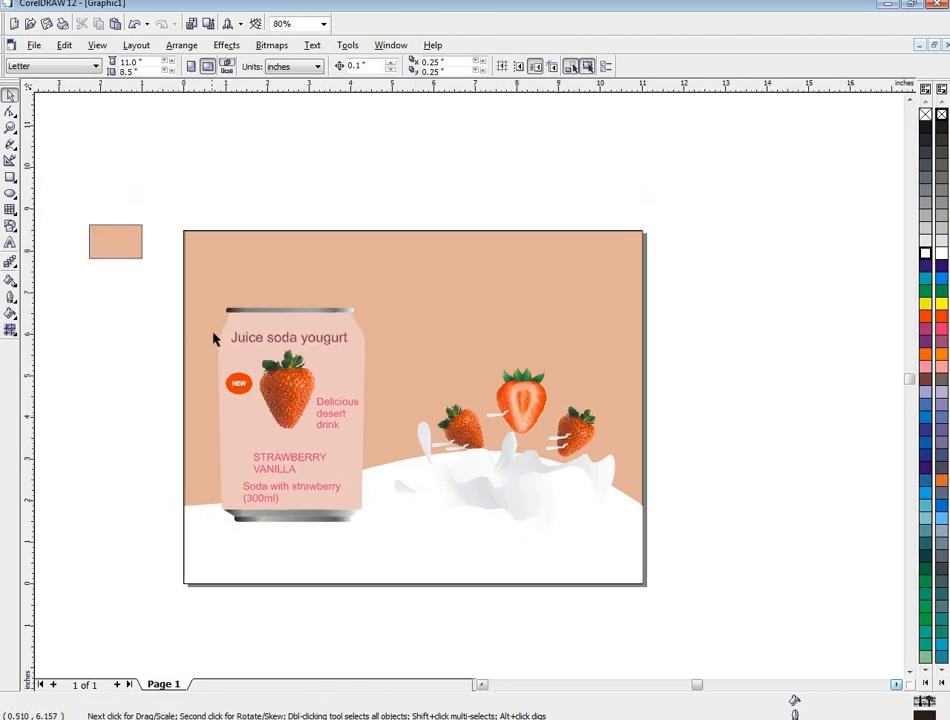
{"action": "left_click", "coordinate": [10, 144]}
{"action": "mouse_move", "coordinate": [186, 299]}
{"action": "left_mouse_down"}
{"action": "mouse_move", "coordinate": [218, 295]}
{"action": "mouse_move", "coordinate": [194, 350]}
{"action": "mouse_move", "coordinate": [187, 300]}
{"action": "left_mouse_up"}
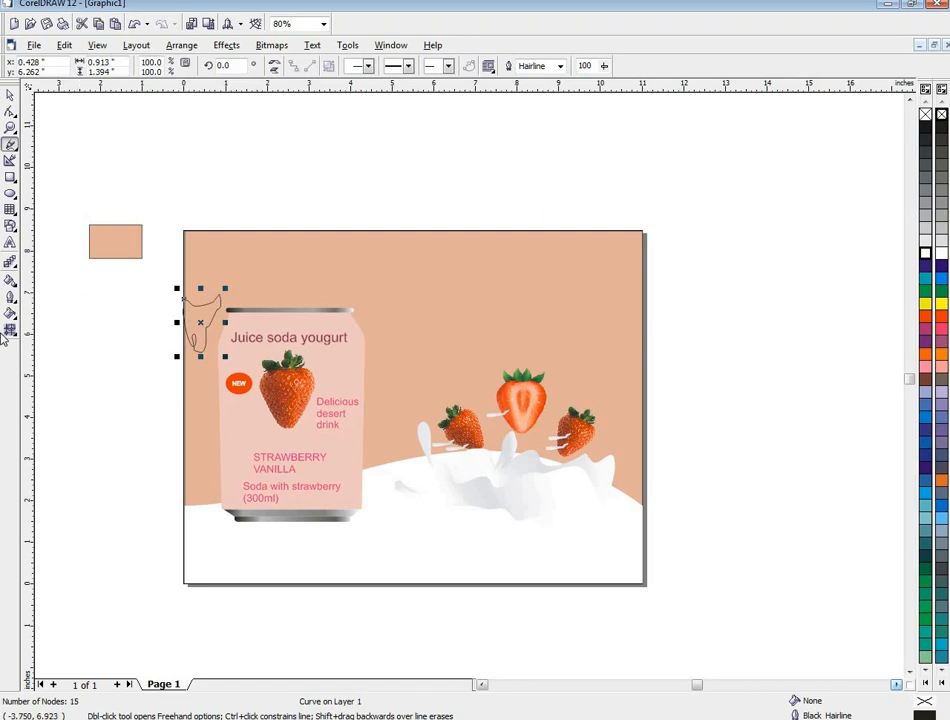
{"action": "double_click", "coordinate": [3, 338]}
{"action": "left_click_drag", "start_coordinate": [135, 112], "coordinate": [8, 74]}
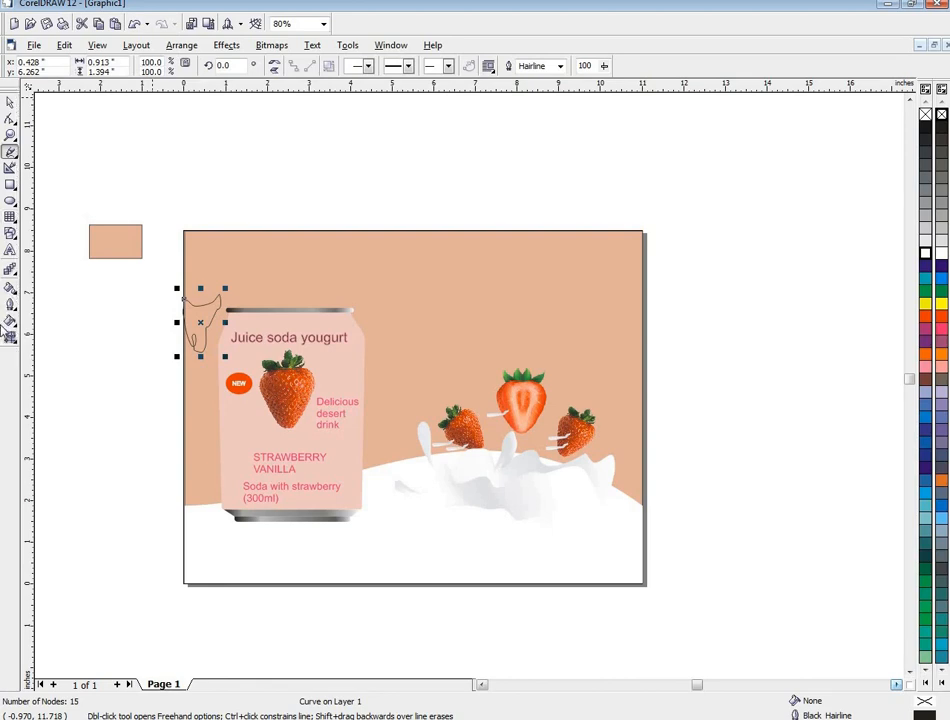
Apply a 3 by 3 mesh fill to the drip shape, shade its nodes light gray, and remove its outline.
{"action": "left_click", "coordinate": [9, 336]}
{"action": "left_click_drag", "start_coordinate": [161, 281], "coordinate": [222, 346]}
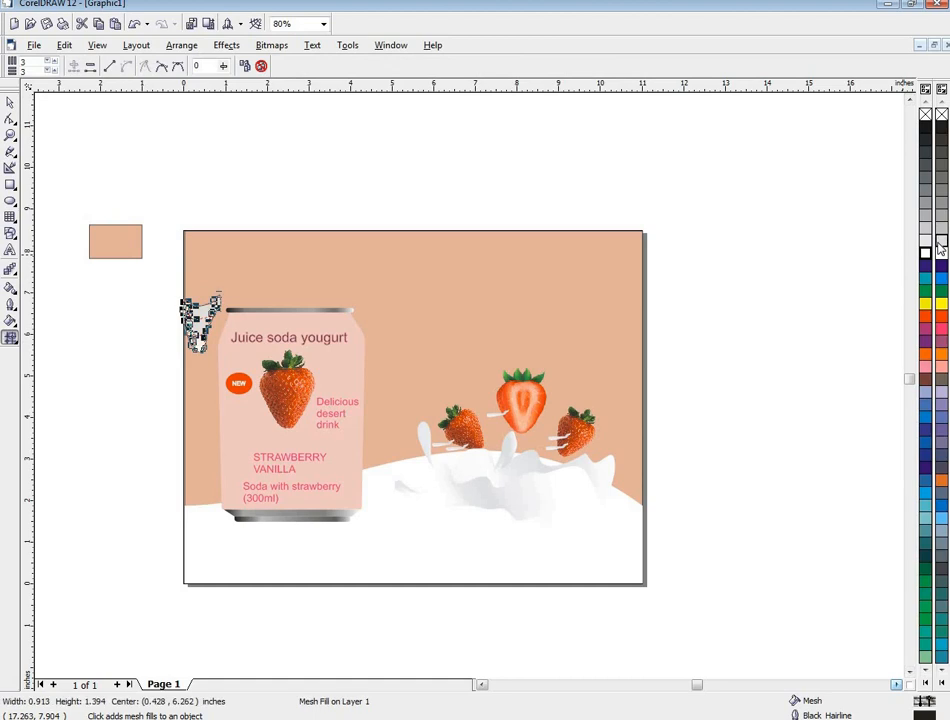
{"action": "left_click", "coordinate": [9, 102]}
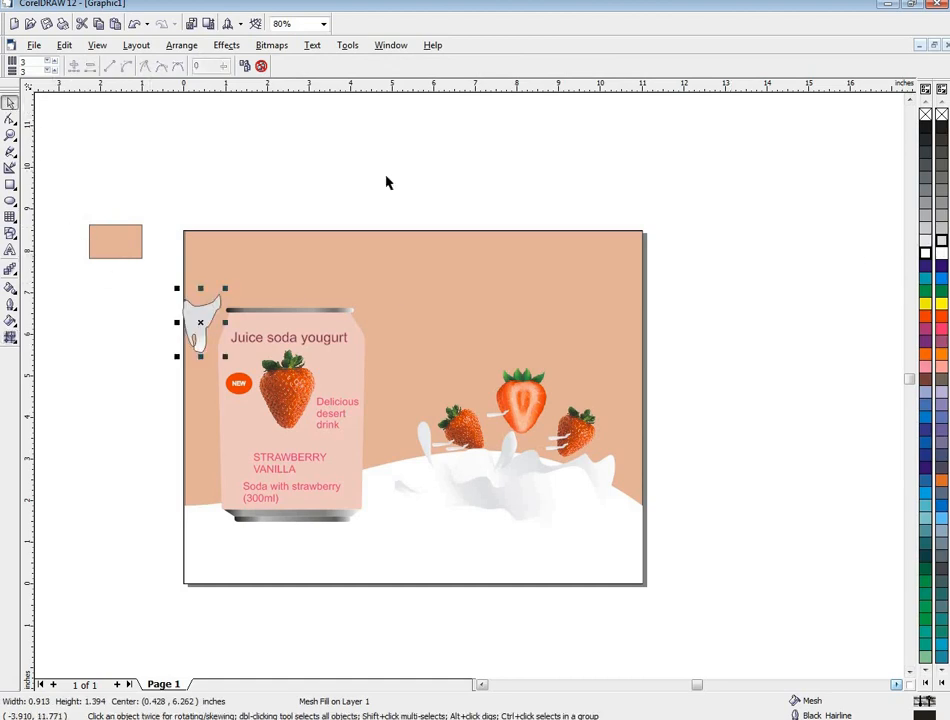
{"action": "right_click", "coordinate": [940, 114]}
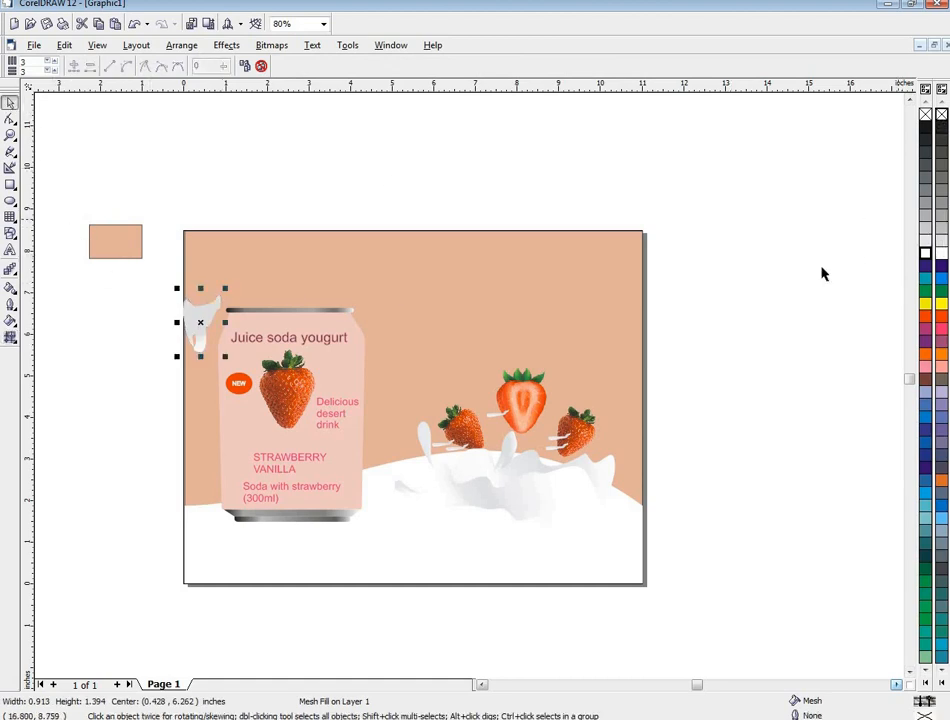
{"action": "left_click", "coordinate": [743, 357]}
{"action": "left_click", "coordinate": [201, 325]}
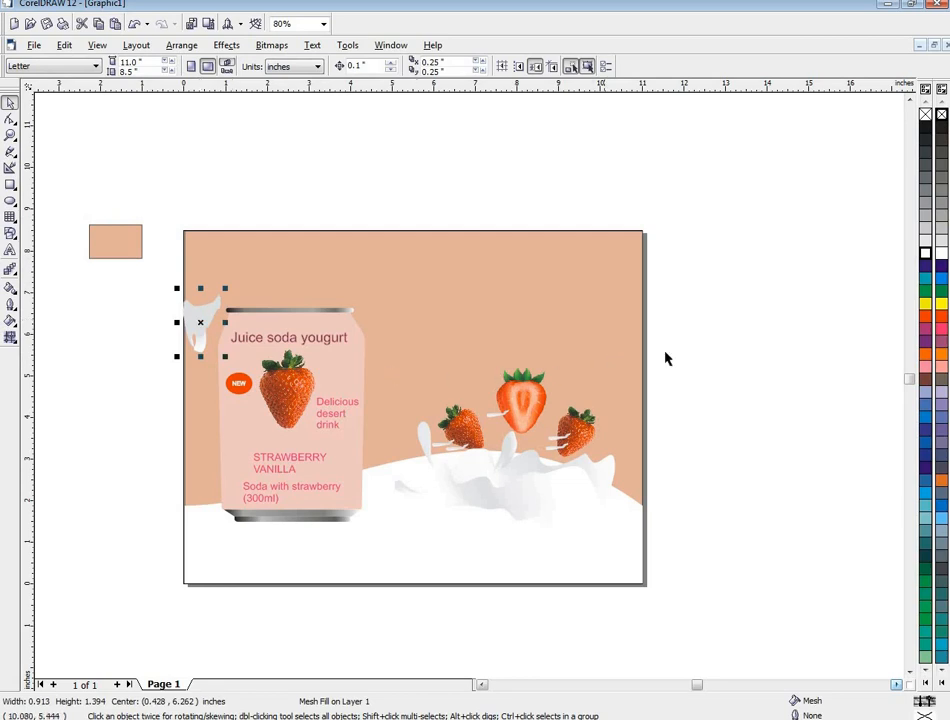
{"action": "left_click", "coordinate": [690, 357]}
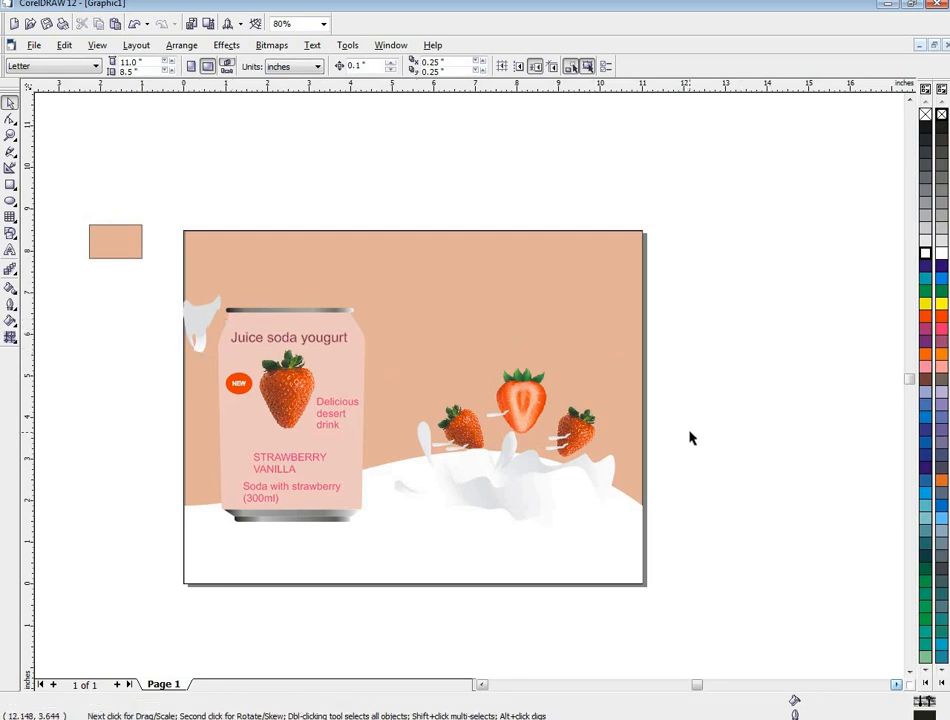
Copy the can's "Juice soda yougurt" title to the peach area above the strawberries, enlarge it to 61.43 points, and make it bold.
{"action": "left_click_drag", "start_coordinate": [324, 341], "coordinate": [579, 312]}
{"action": "mouse_move", "coordinate": [483, 284]}
{"action": "left_mouse_down"}
{"action": "mouse_move", "coordinate": [483, 265]}
{"action": "mouse_move", "coordinate": [494, 288]}
{"action": "left_mouse_up"}
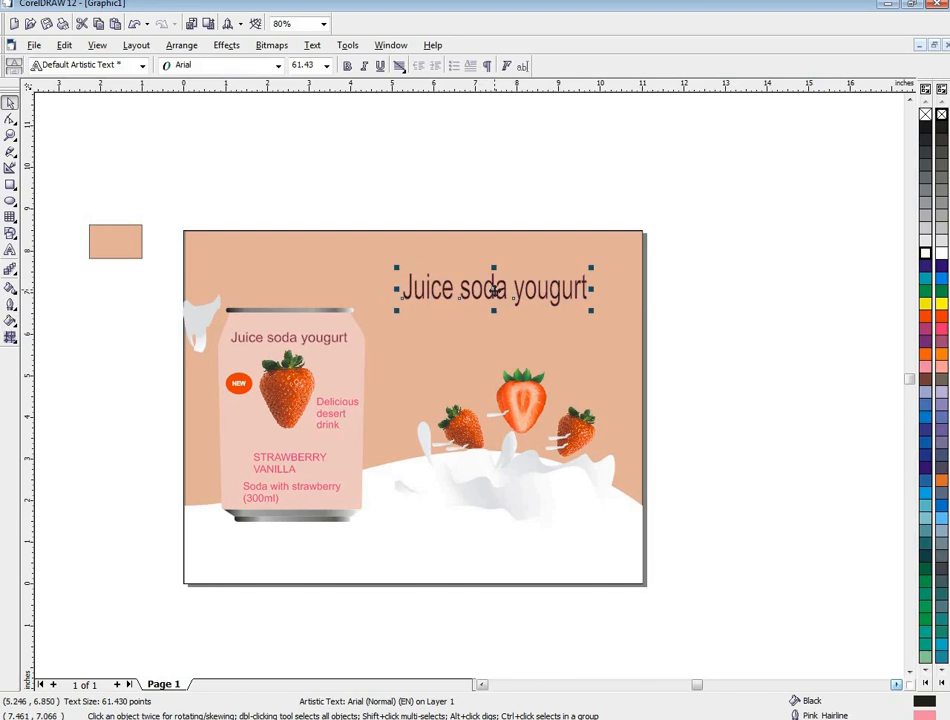
{"action": "left_click", "coordinate": [347, 66]}
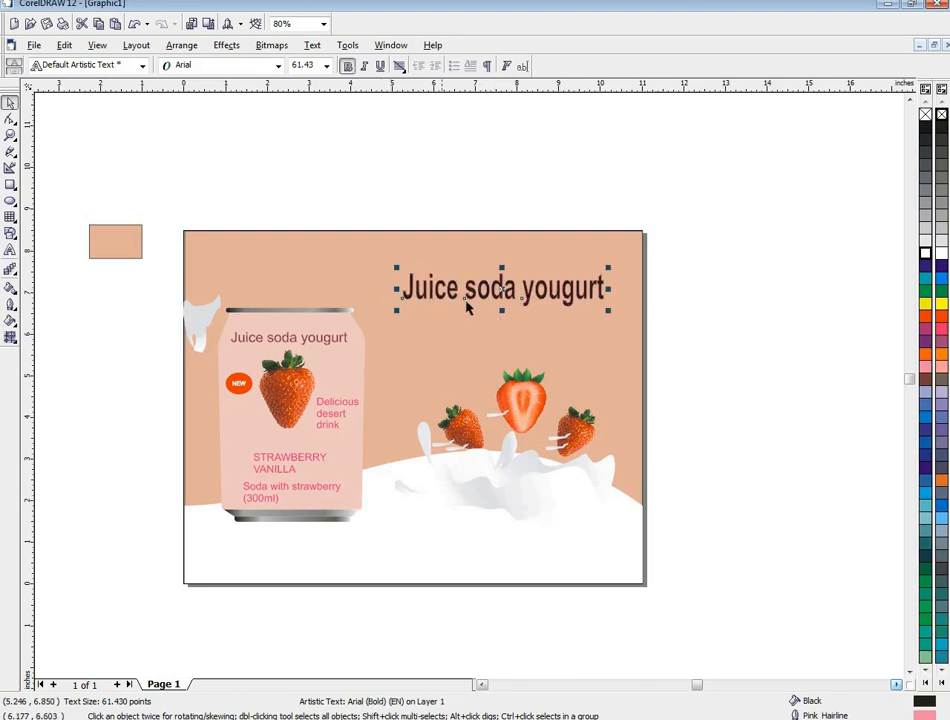
{"action": "left_click", "coordinate": [746, 284]}
{"action": "scroll", "coordinate": [720, 320], "scroll_direction": "down", "scroll_amount": 1}
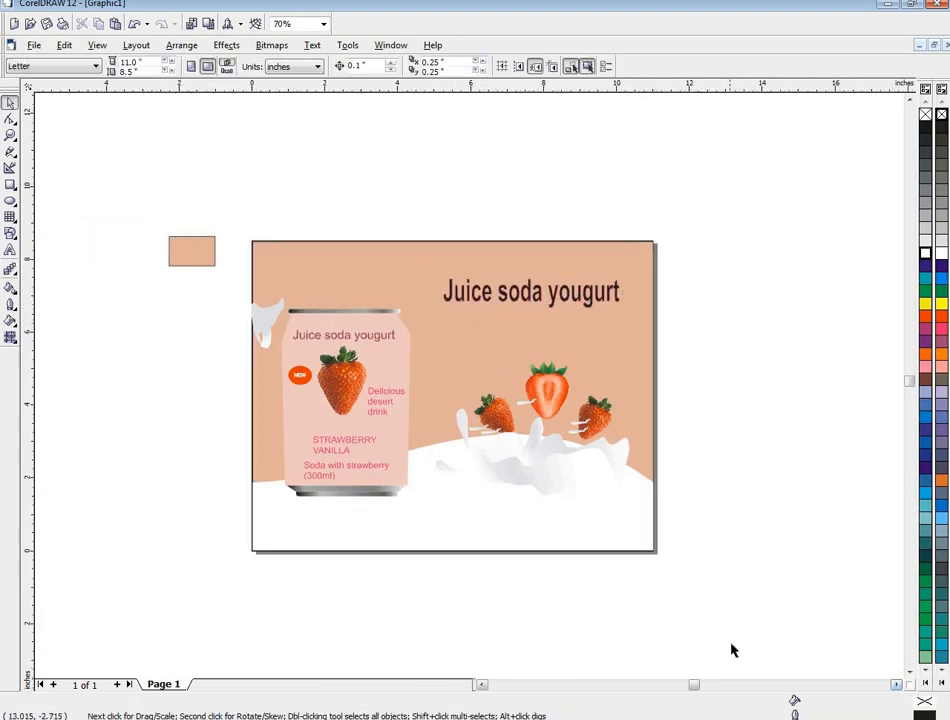
{"action": "right_click", "coordinate": [844, 716]}
{"action": "left_click", "coordinate": [738, 669]}
{"action": "left_click", "coordinate": [843, 716]}
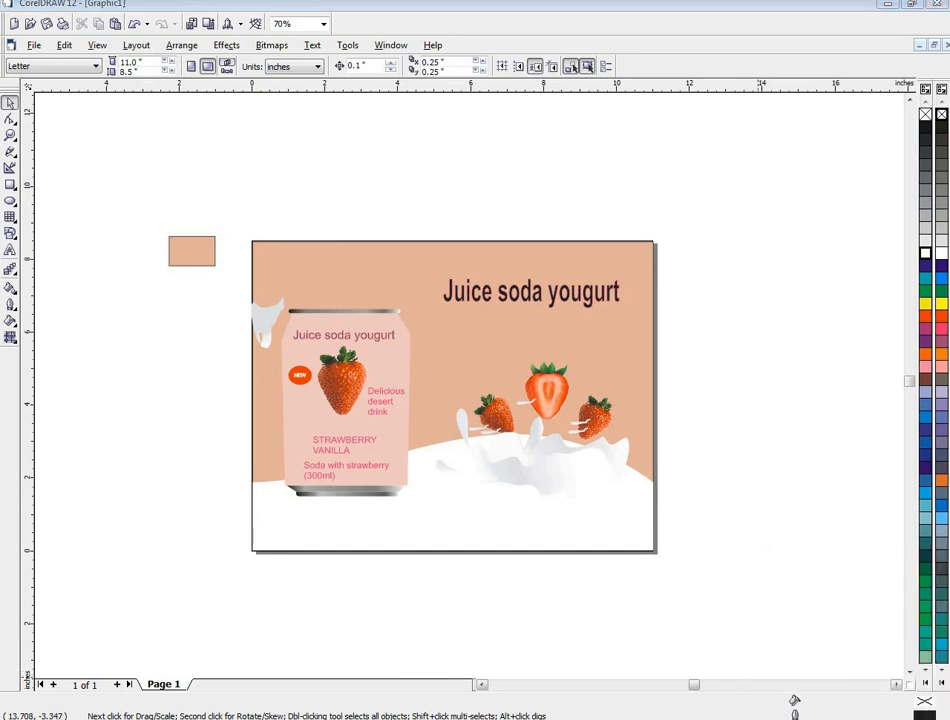